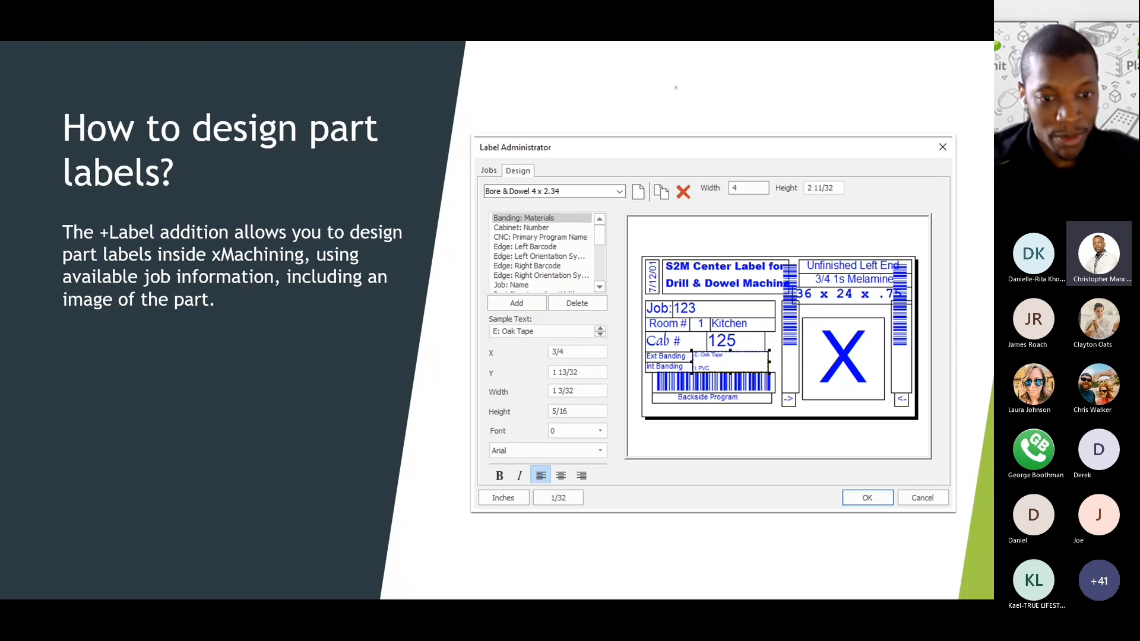
# - Leave the PowerPoint part-label slide show and show the Windows desktop
pyautogui.hotkey('alt', 'Tab')
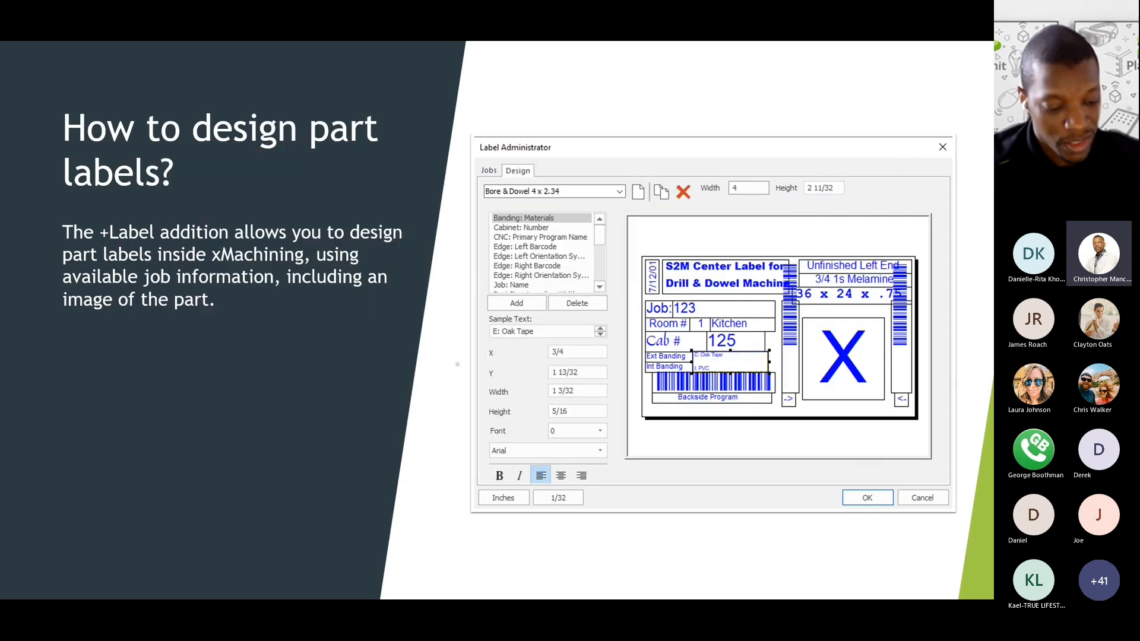
pyautogui.press('super+d')
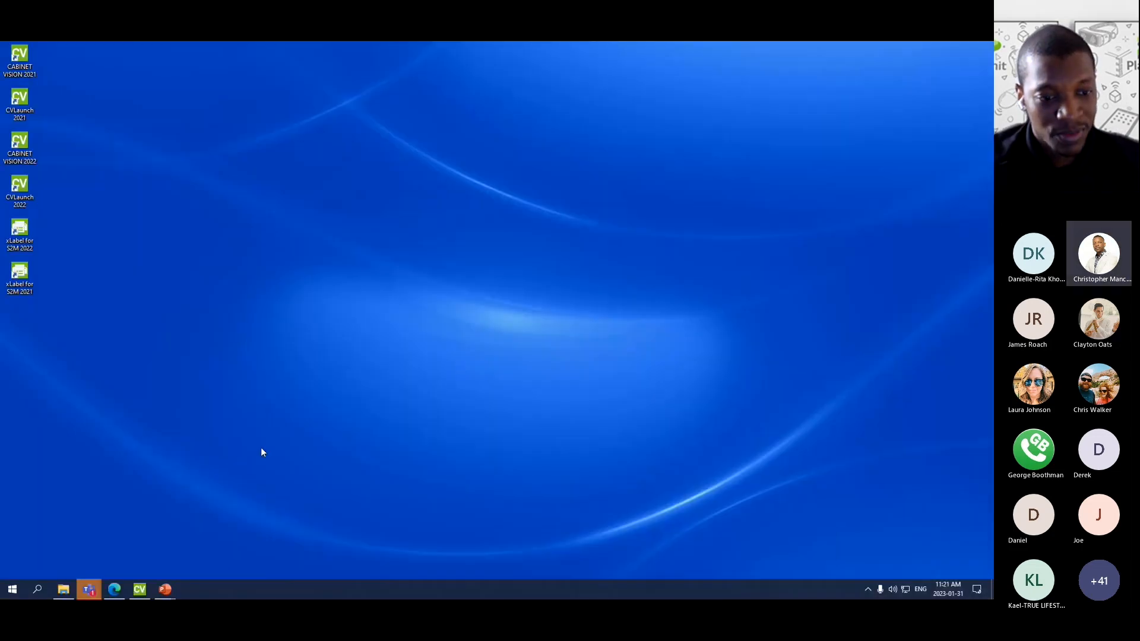
# - Bring back Sample Job 1 in Cabinet Vision's S2M Center with the Utilities ribbon shown
pyautogui.click(139, 589)
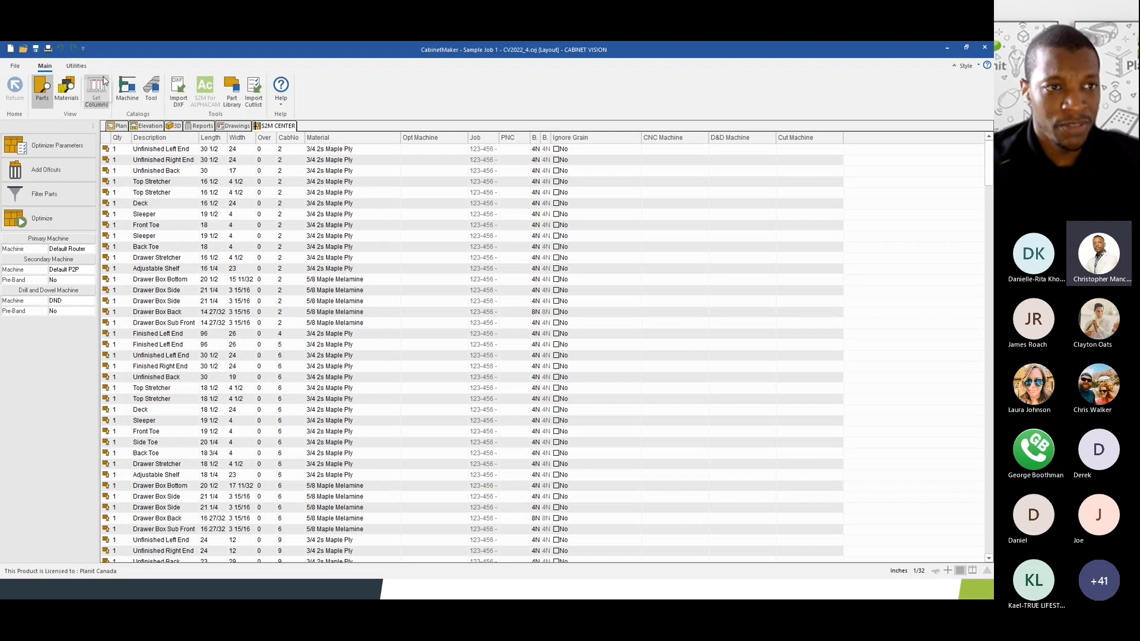
pyautogui.click(77, 67)
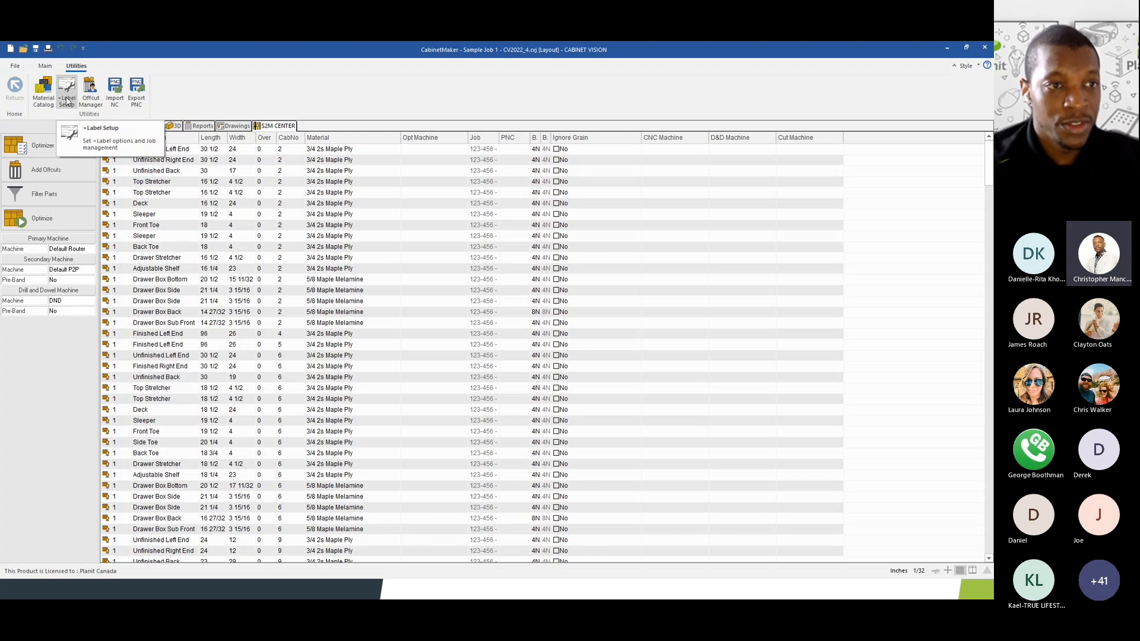
# - Open Label Setup's Label Administrator, shift it left, and view the Jobs list (123-456-Manual, Demo)
pyautogui.click(67, 98)
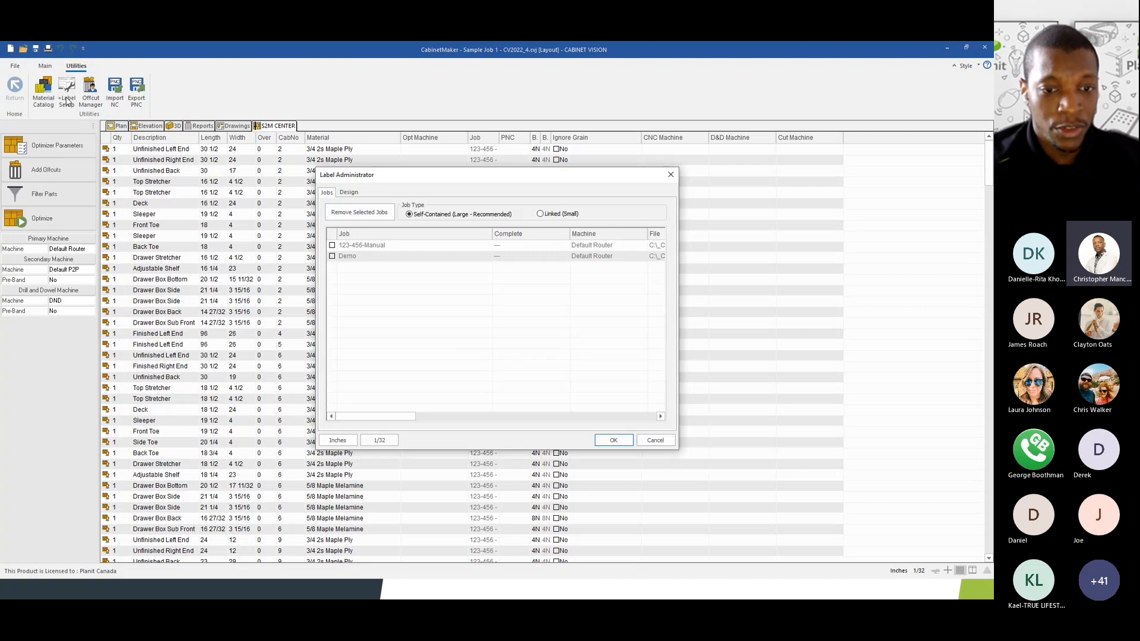
pyautogui.moveTo(377, 177); pyautogui.dragTo(353, 177)
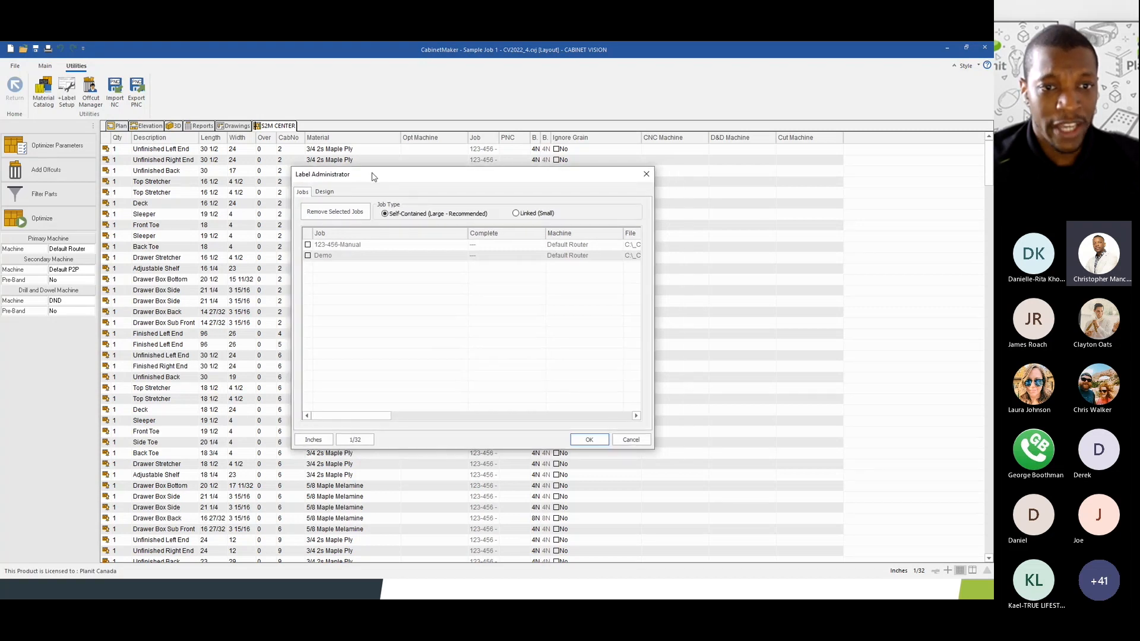
pyautogui.click(316, 194)
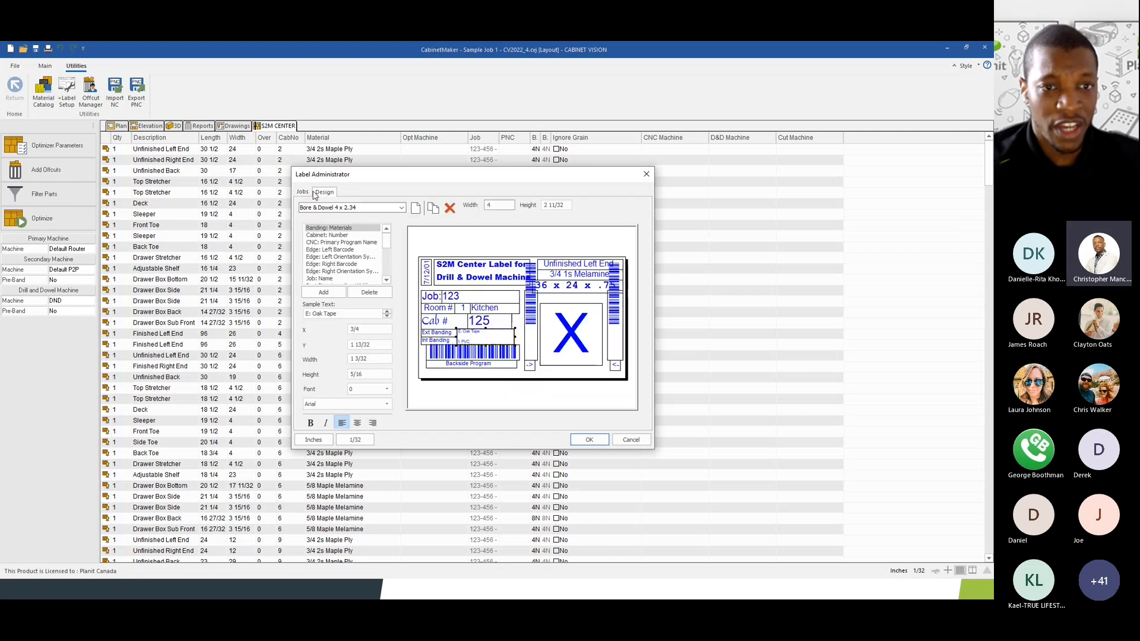
pyautogui.click(305, 194)
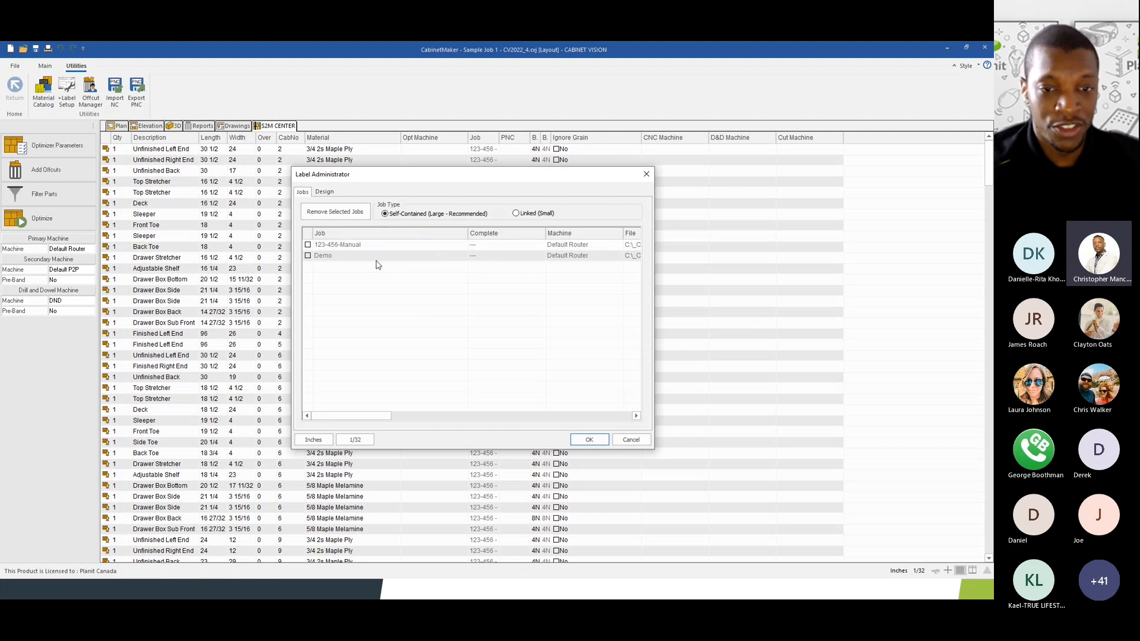
pyautogui.click(307, 244)
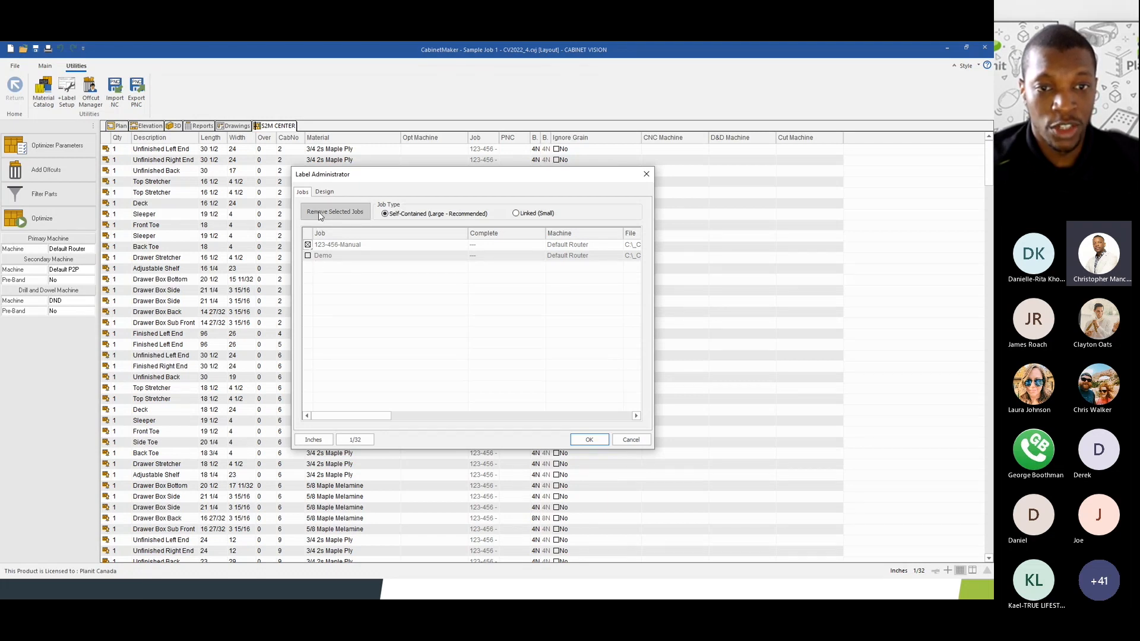
pyautogui.click(307, 245)
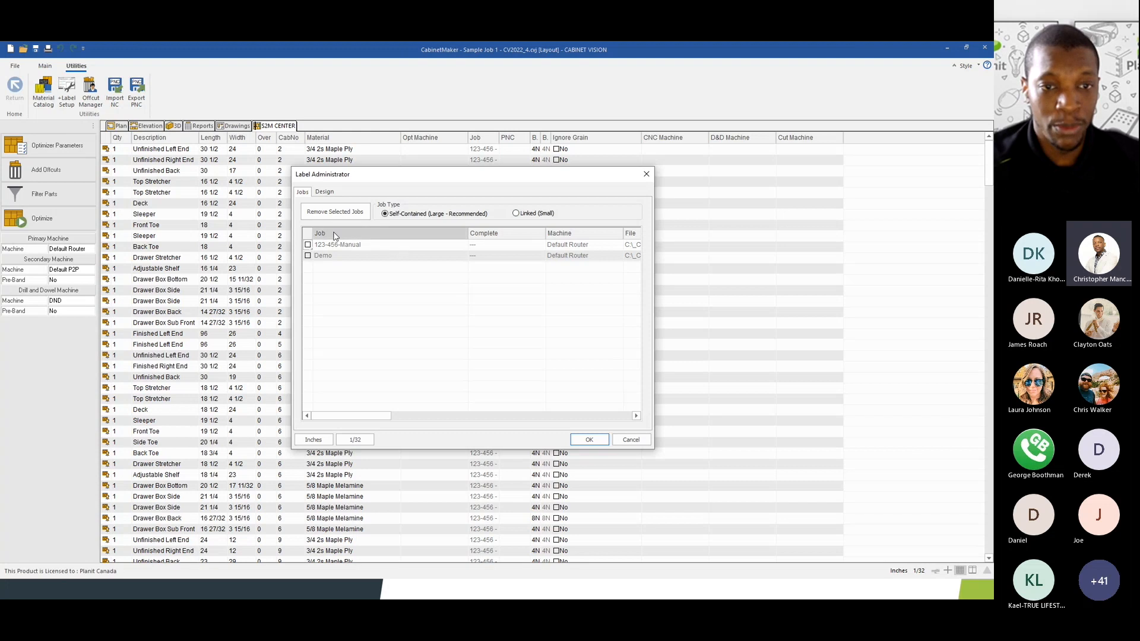
# - In the Design editor, compare the Bore & Dowel templates and settle on Nest 4 x 2.4
pyautogui.click(323, 192)
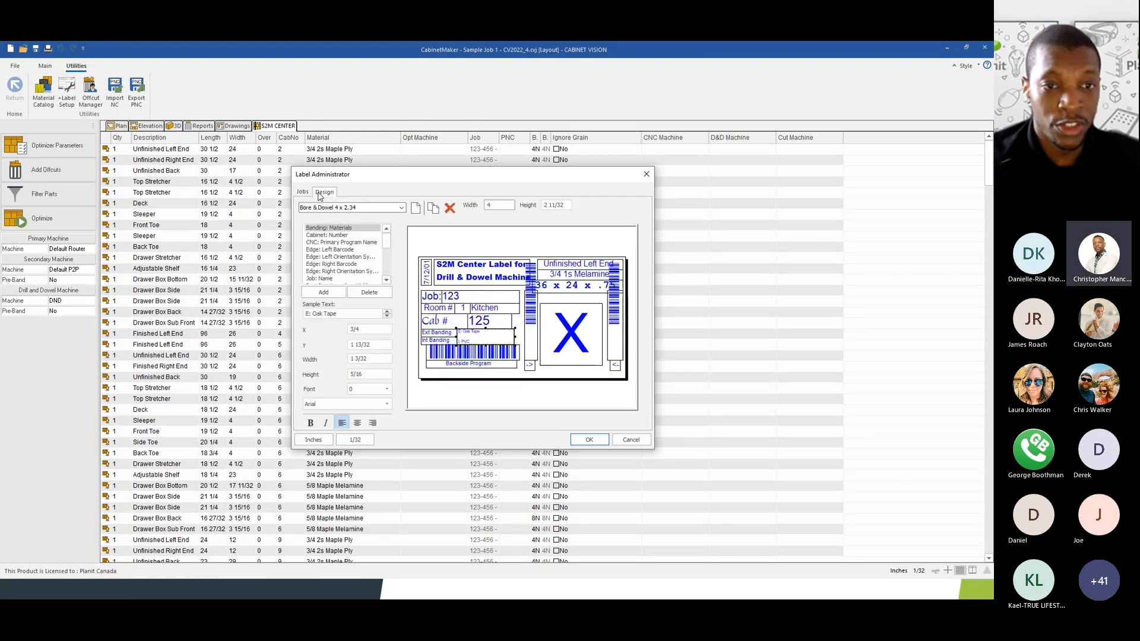
pyautogui.write('4')
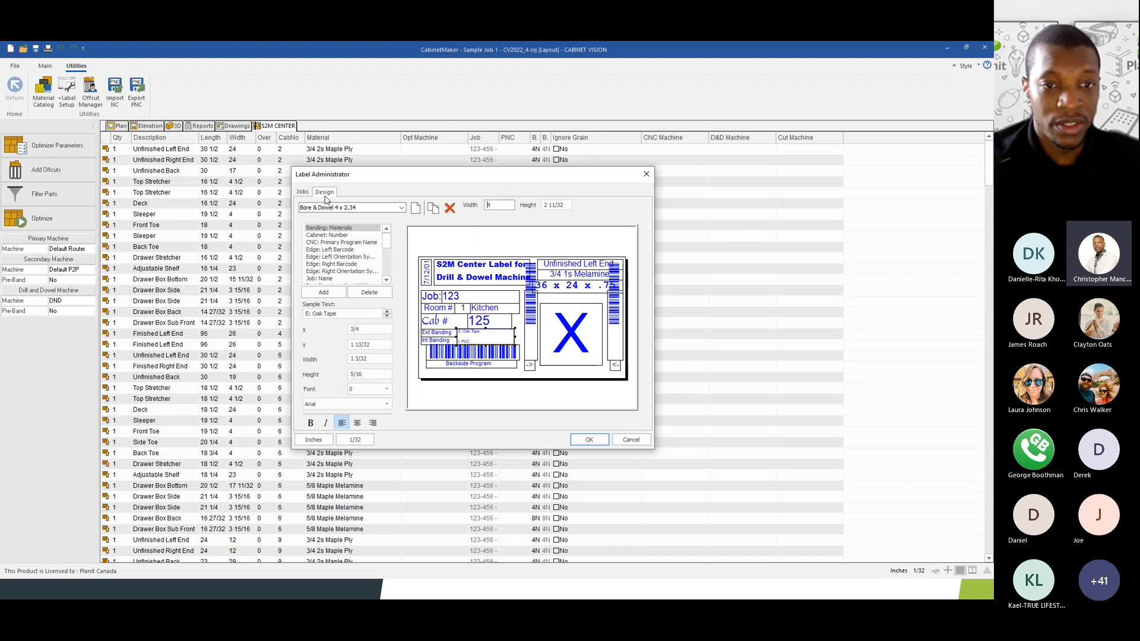
pyautogui.click(339, 209)
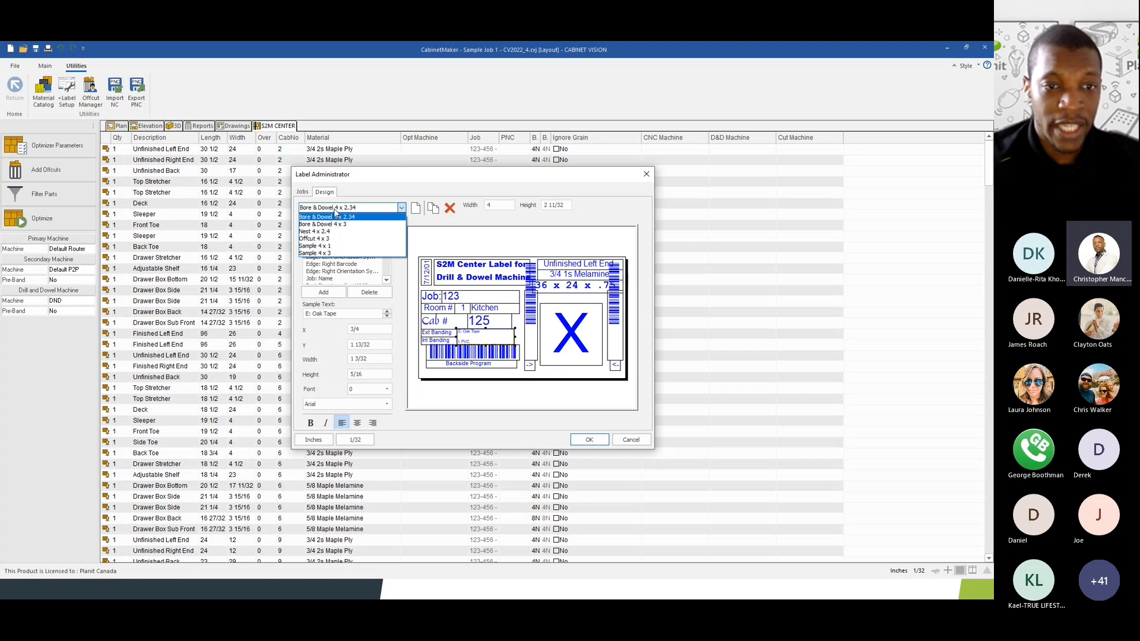
pyautogui.click(336, 211)
pyautogui.click(336, 211)
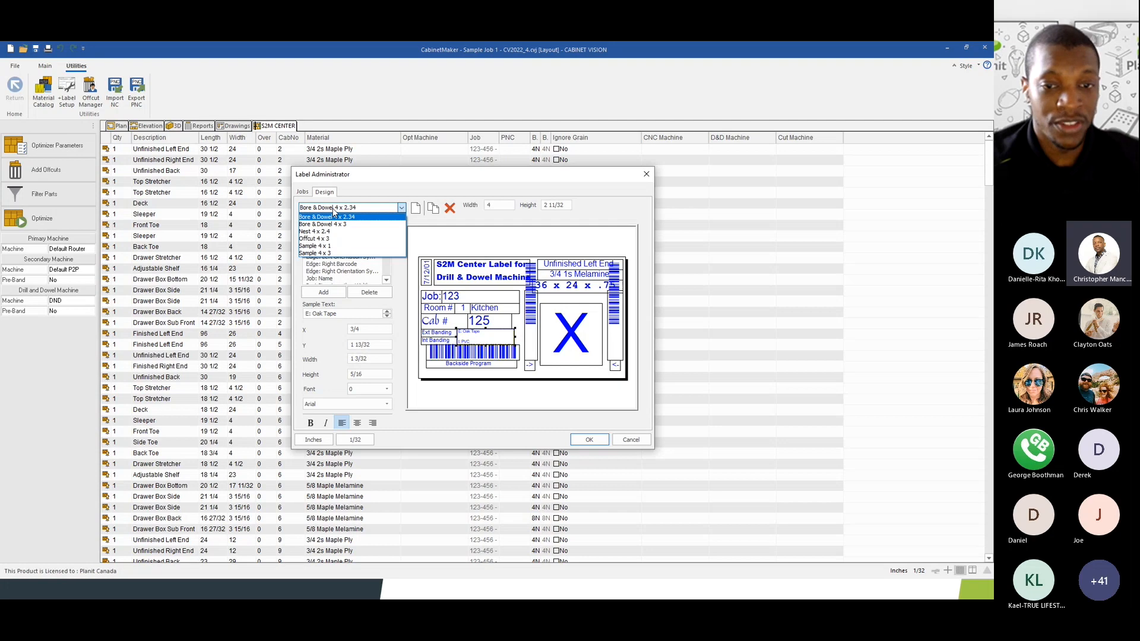
pyautogui.click(333, 224)
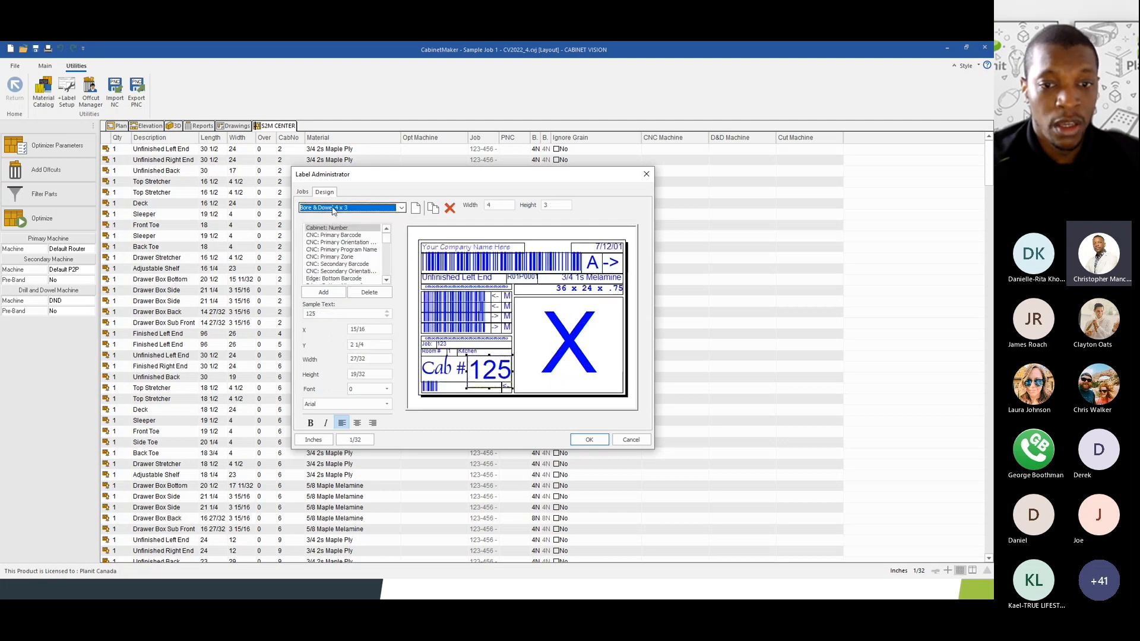
pyautogui.click(334, 208)
pyautogui.click(336, 217)
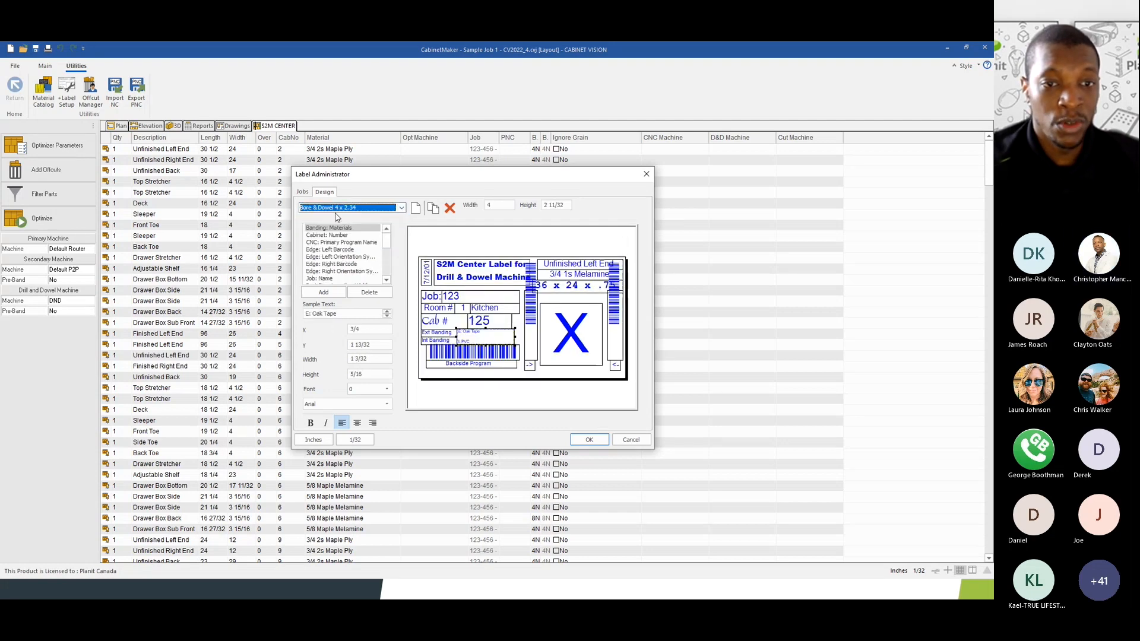
pyautogui.click(335, 209)
pyautogui.click(332, 230)
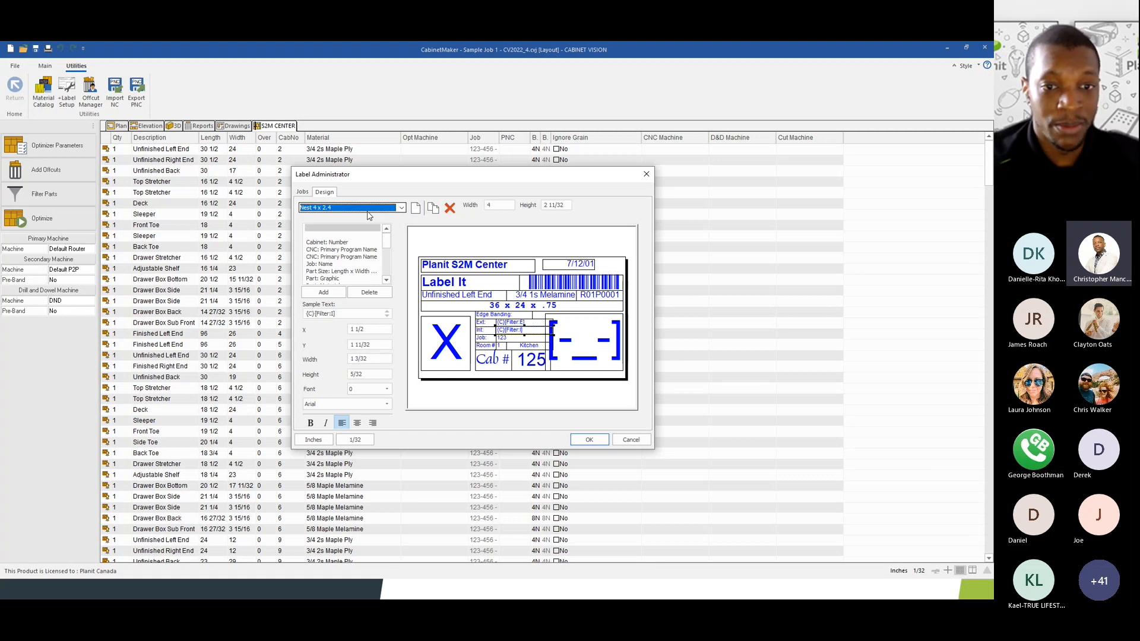
pyautogui.click(348, 209)
pyautogui.click(348, 216)
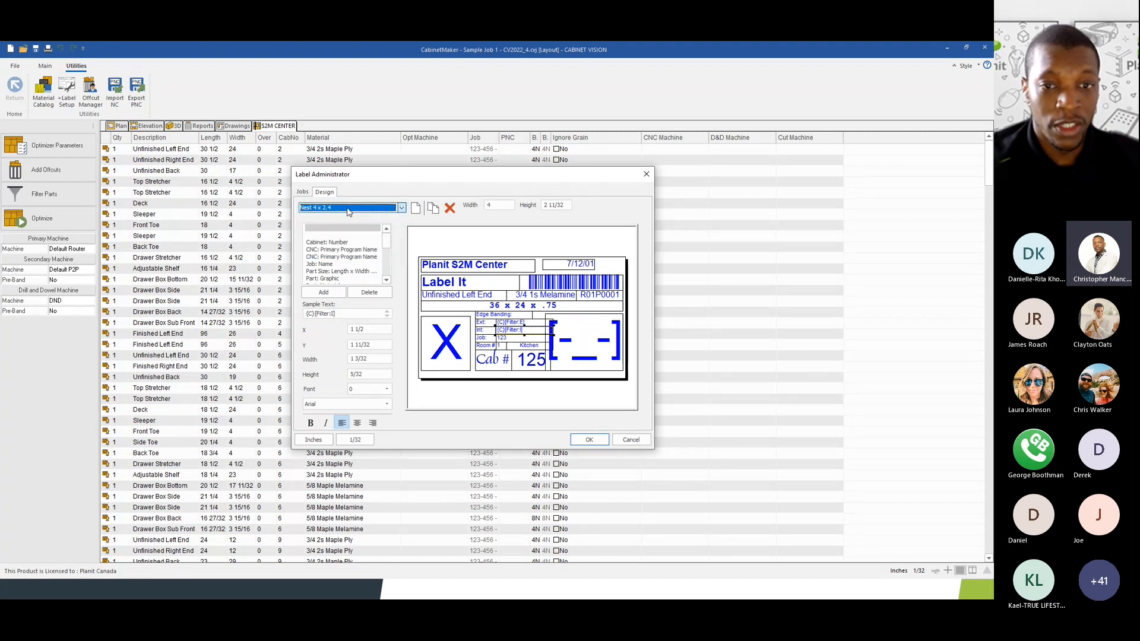
# - Create a new blank label named Sample Name sized 4 wide by 2 high
pyautogui.click(415, 208)
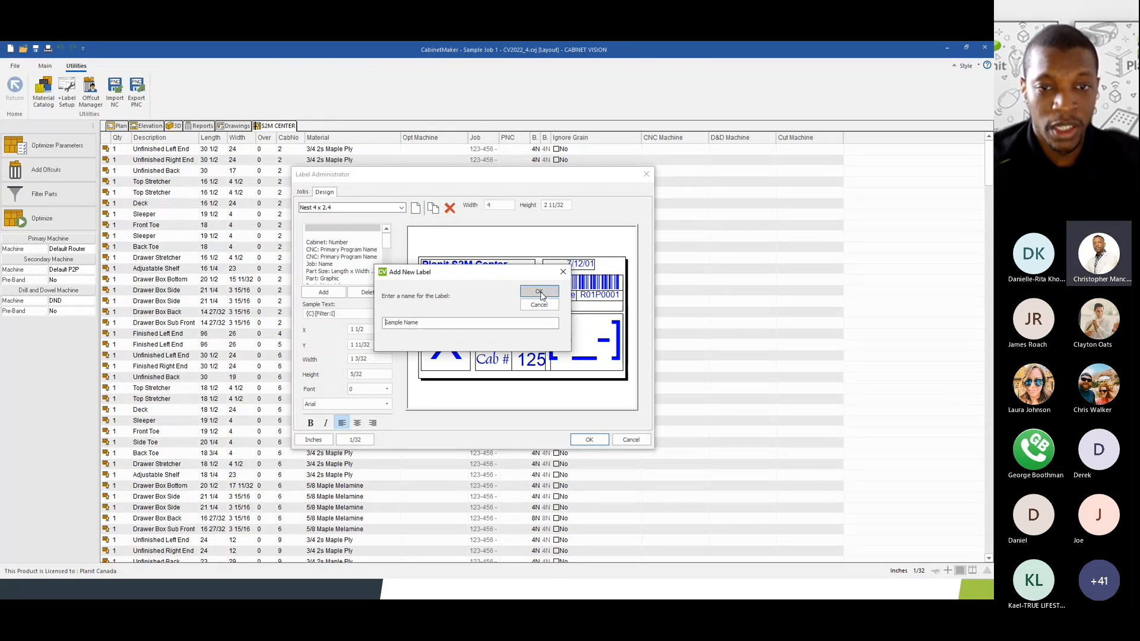
pyautogui.click(538, 291)
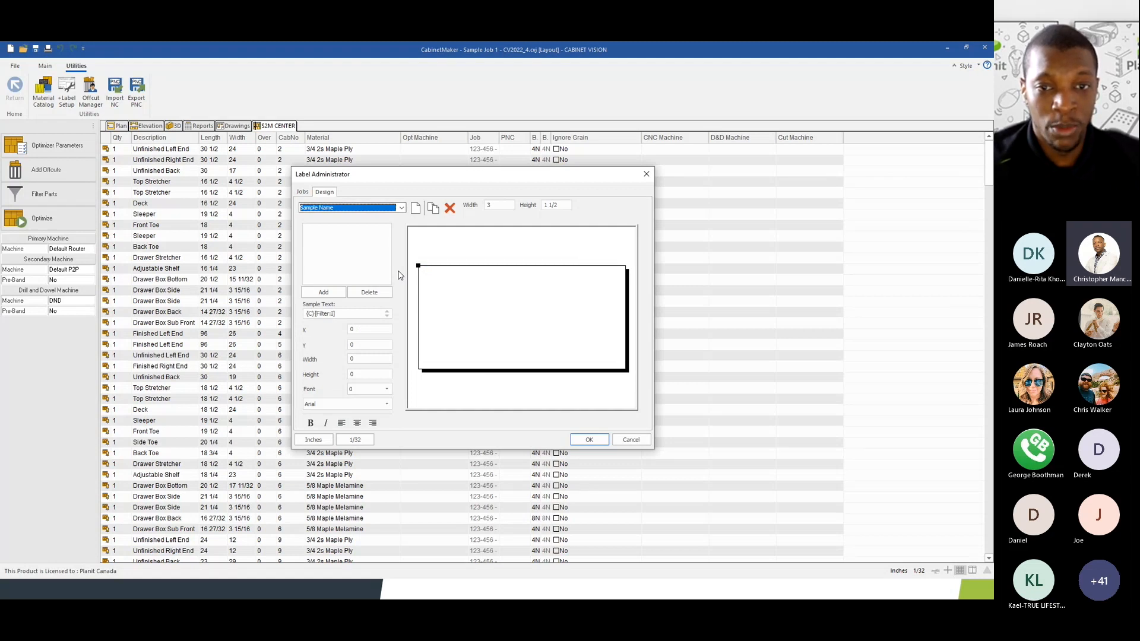
pyautogui.click(497, 205)
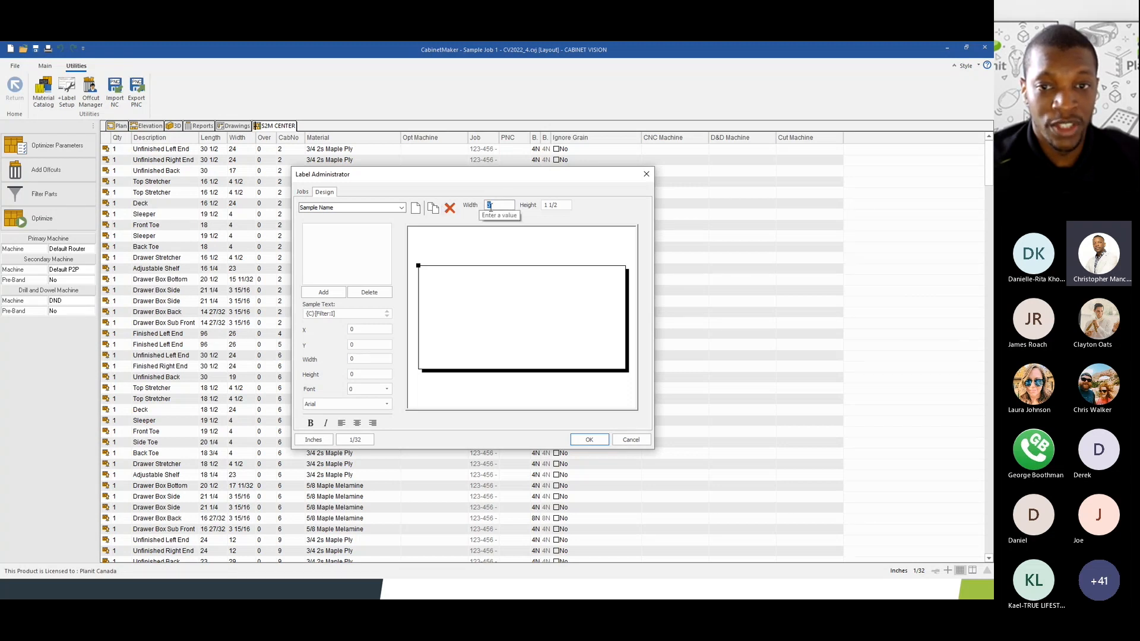
pyautogui.click(548, 205)
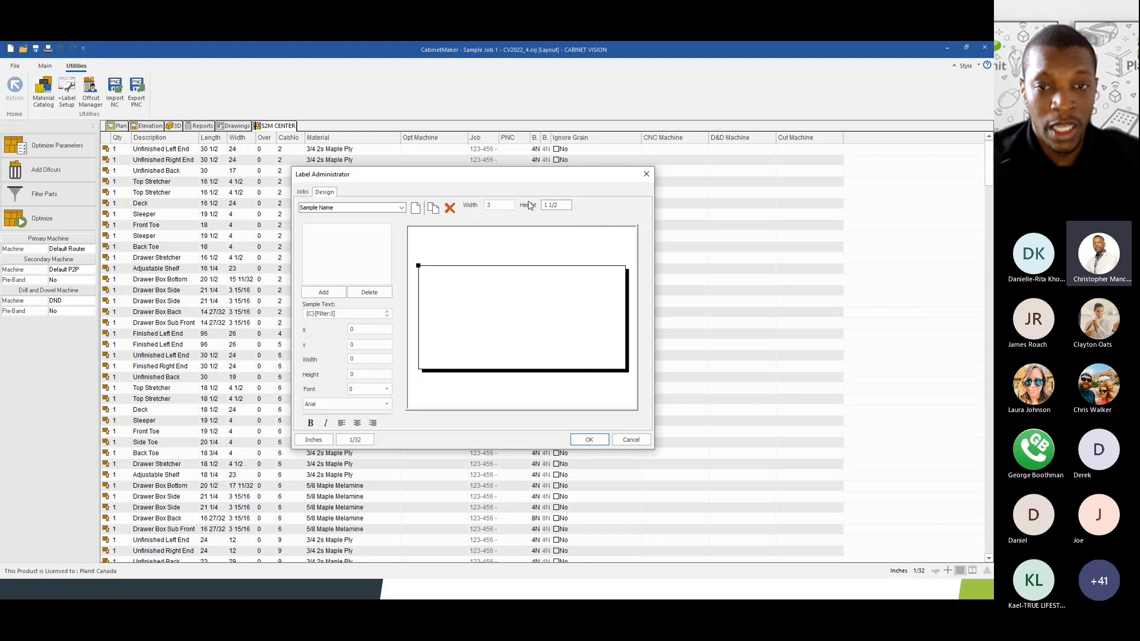
pyautogui.click(493, 205)
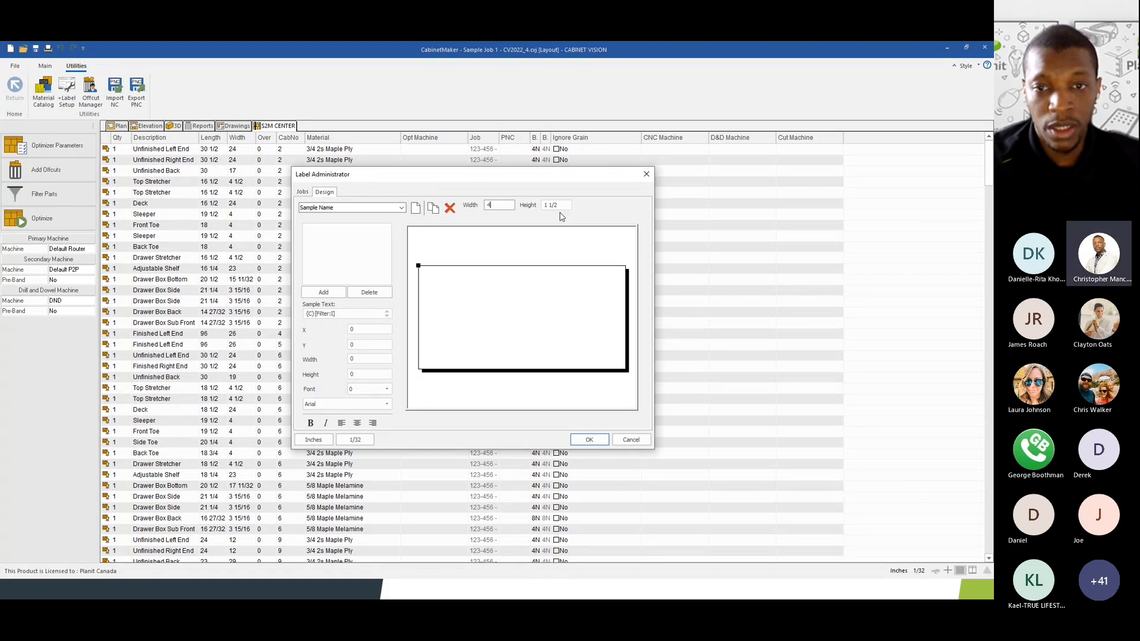
pyautogui.write('4')
pyautogui.press('Tab')
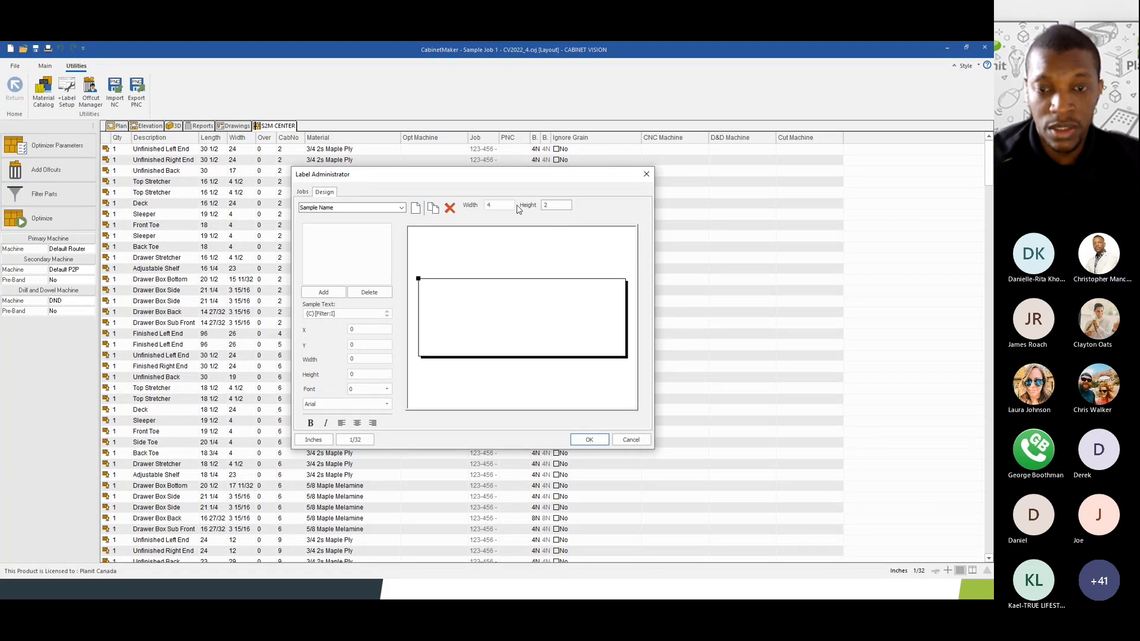
pyautogui.write('2')
pyautogui.click(506, 204)
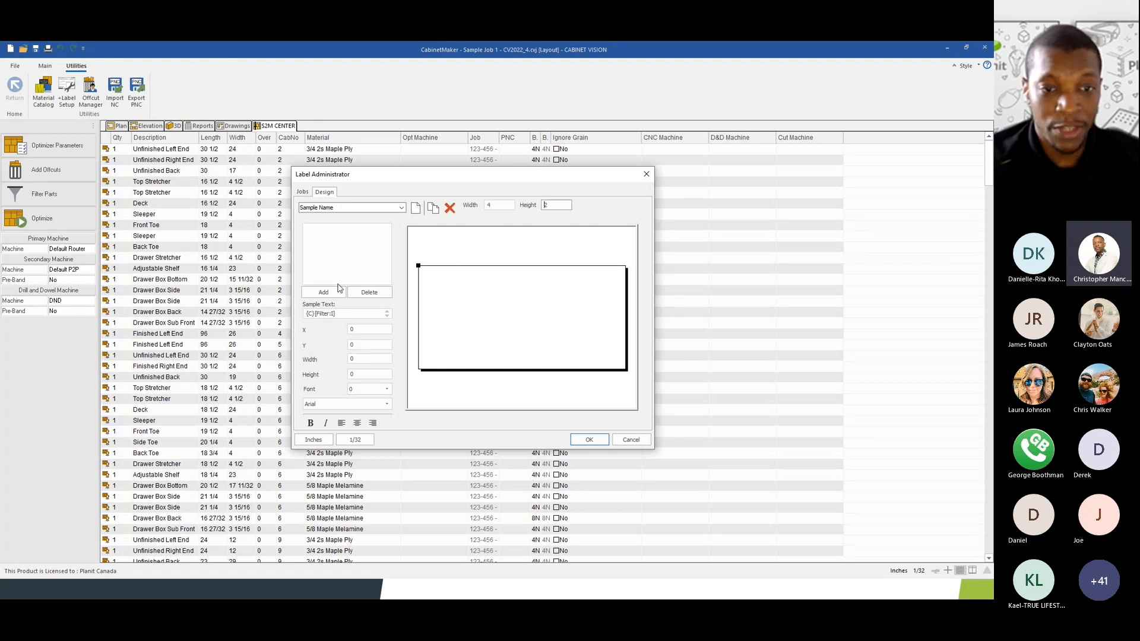
# - Add a Part: Name field to the Sample Name label, previewing 'Unfinished Left End'
pyautogui.click(320, 294)
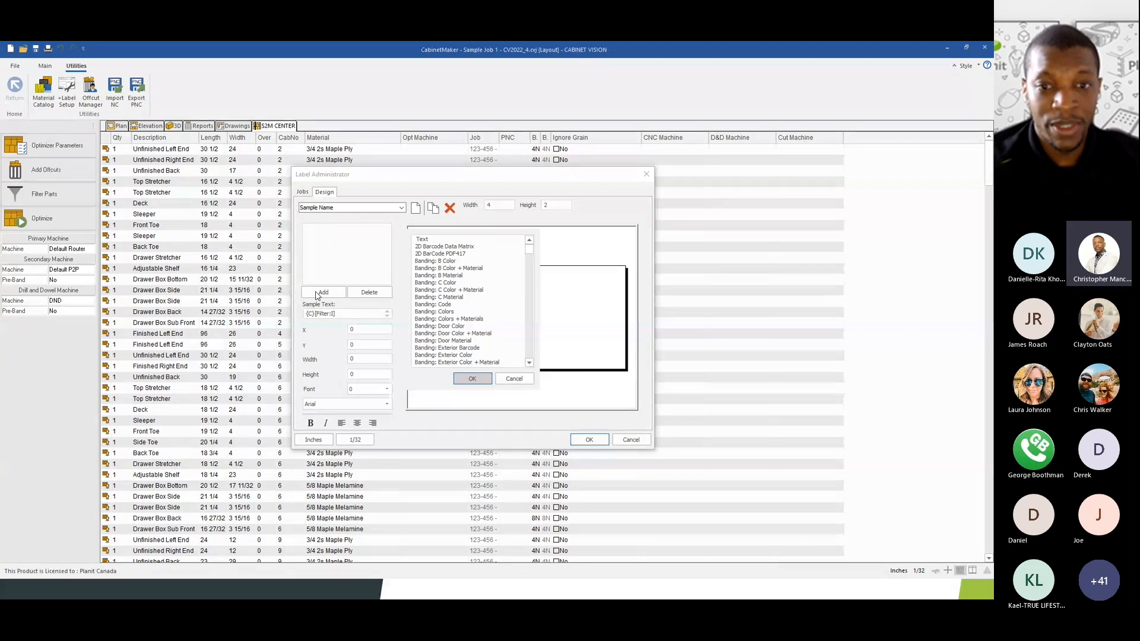
pyautogui.moveTo(530, 249); pyautogui.dragTo(545, 333)
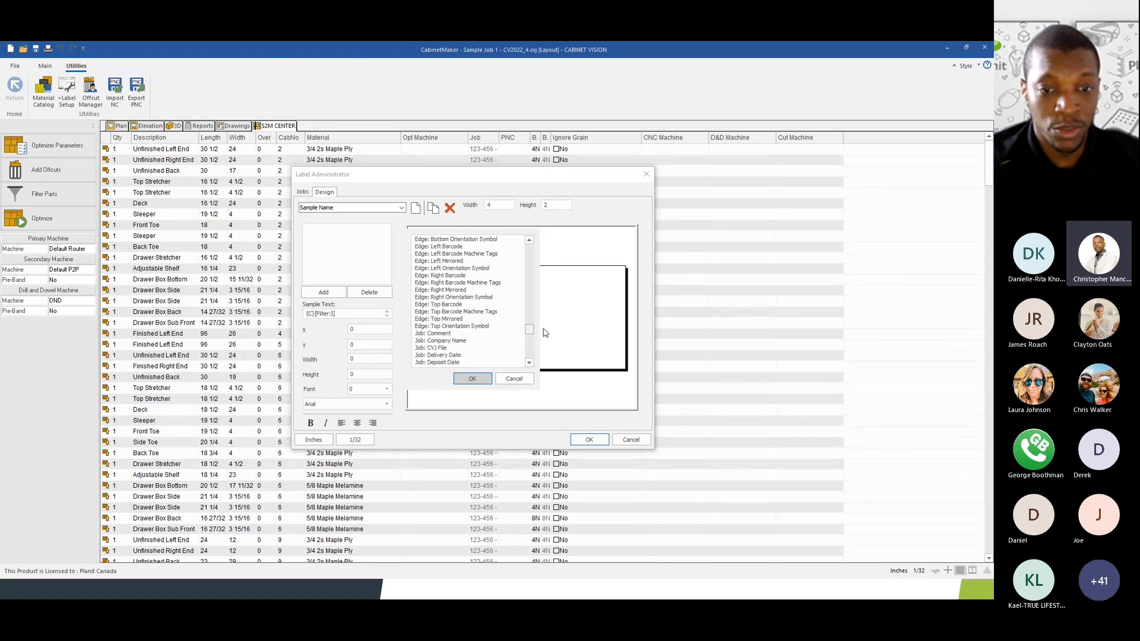
pyautogui.moveTo(542, 331); pyautogui.dragTo(541, 359)
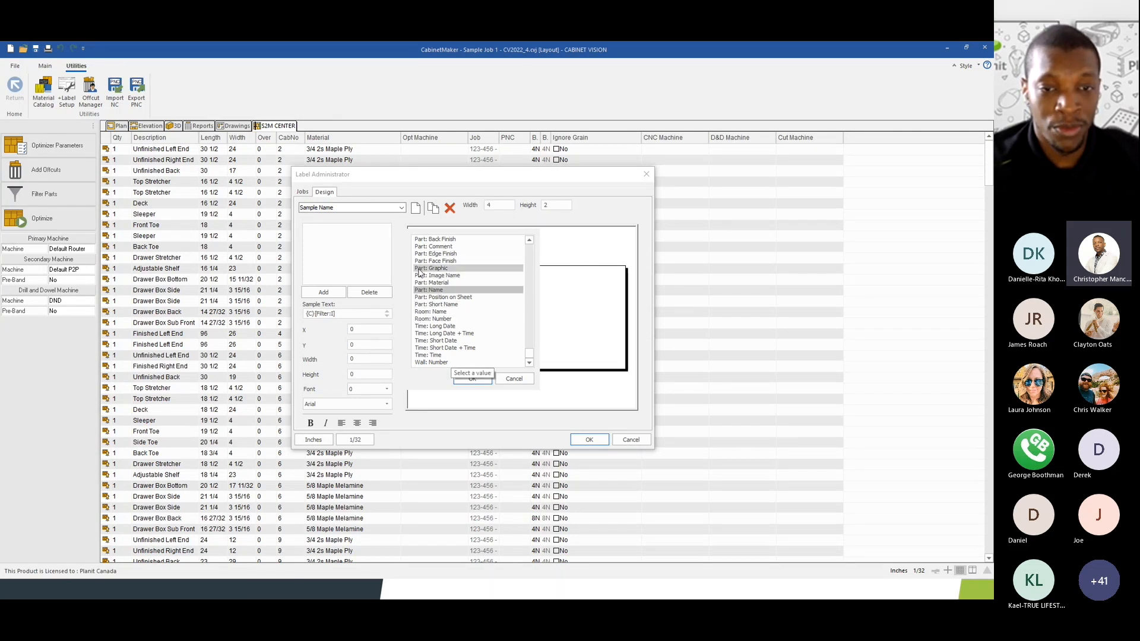
pyautogui.moveTo(521, 354)
pyautogui.mouseDown()
pyautogui.moveTo(526, 329)
pyautogui.moveTo(537, 359)
pyautogui.mouseUp()
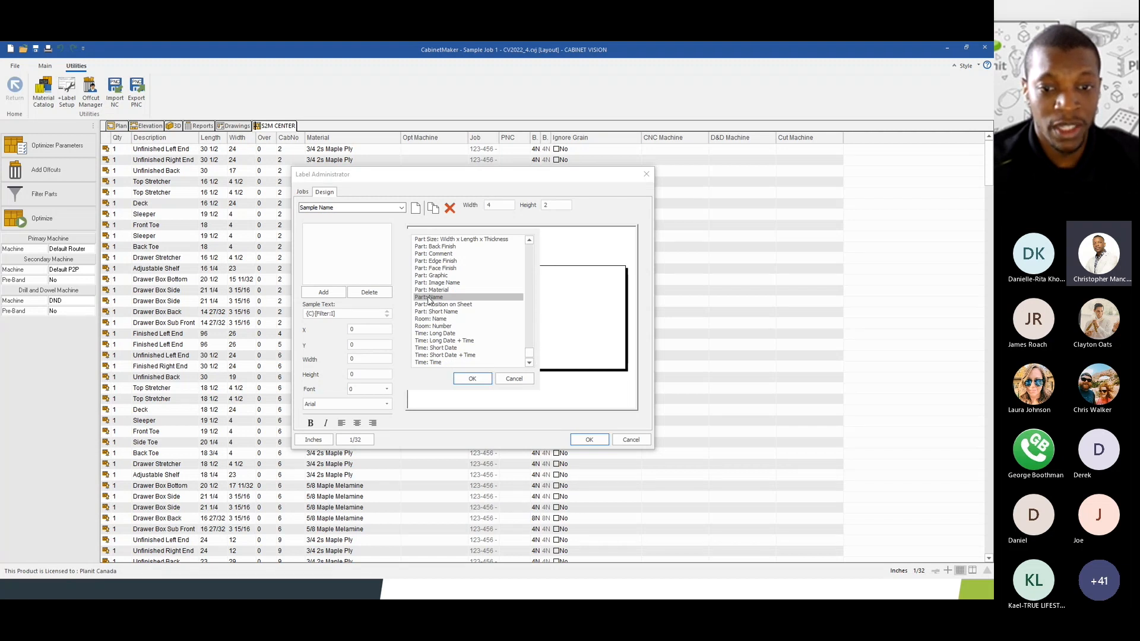
pyautogui.click(472, 379)
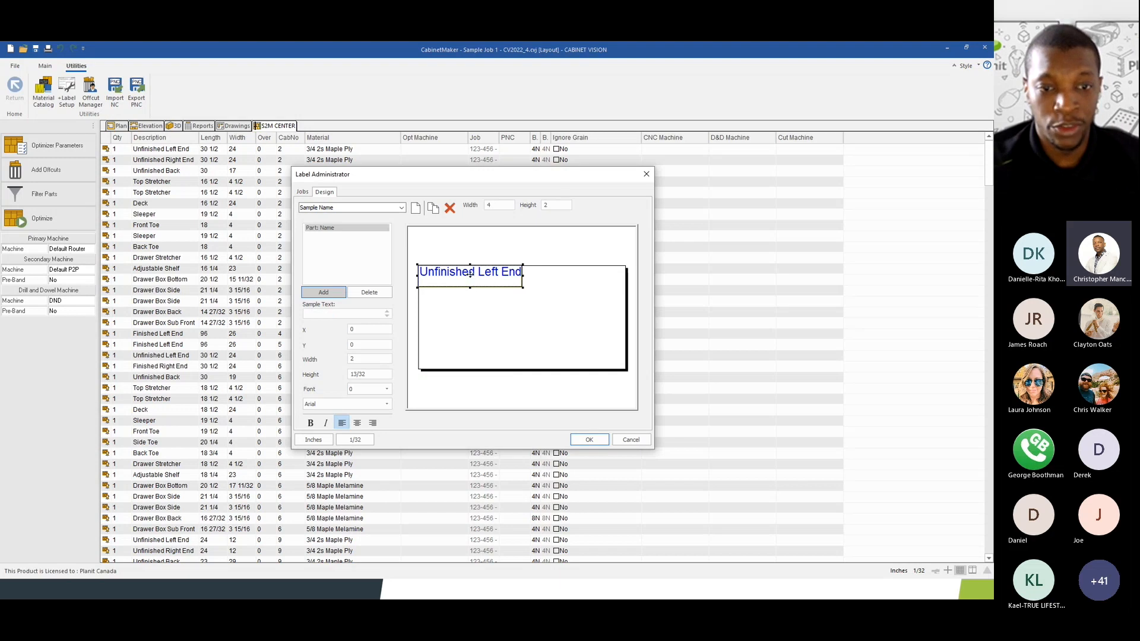
# - Move the Part: Name field to the top-left corner at X 1/32, Y 3/32
pyautogui.moveTo(471, 274)
pyautogui.mouseDown()
pyautogui.moveTo(473, 300)
pyautogui.moveTo(471, 275)
pyautogui.mouseUp()
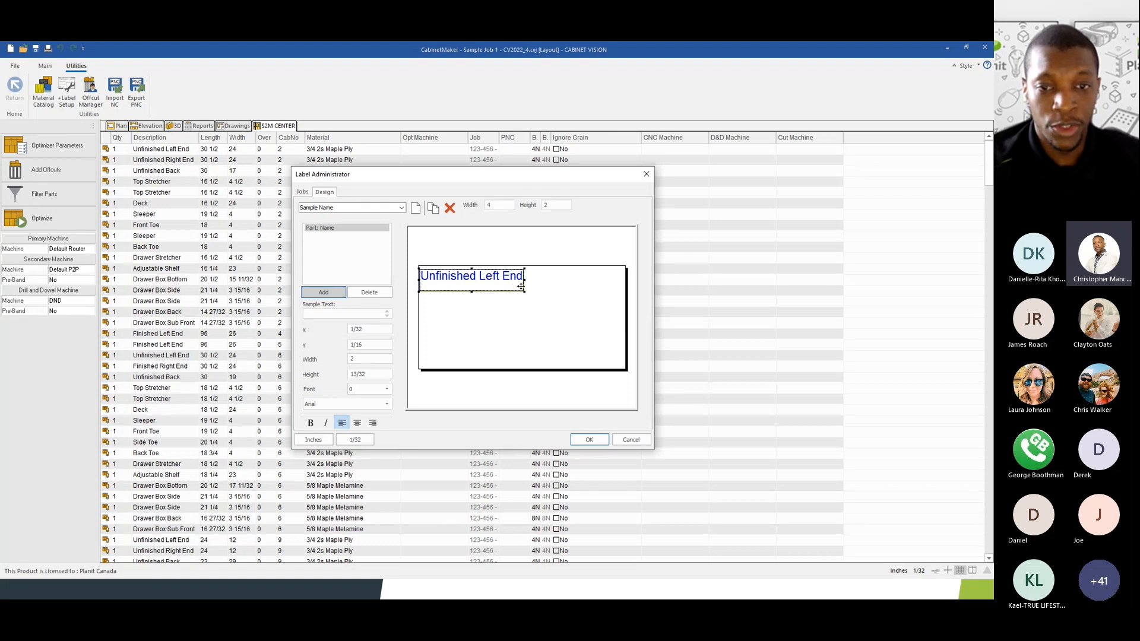
pyautogui.moveTo(449, 277)
pyautogui.mouseDown()
pyautogui.moveTo(469, 313)
pyautogui.moveTo(455, 289)
pyautogui.moveTo(468, 291)
pyautogui.moveTo(470, 277)
pyautogui.mouseUp()
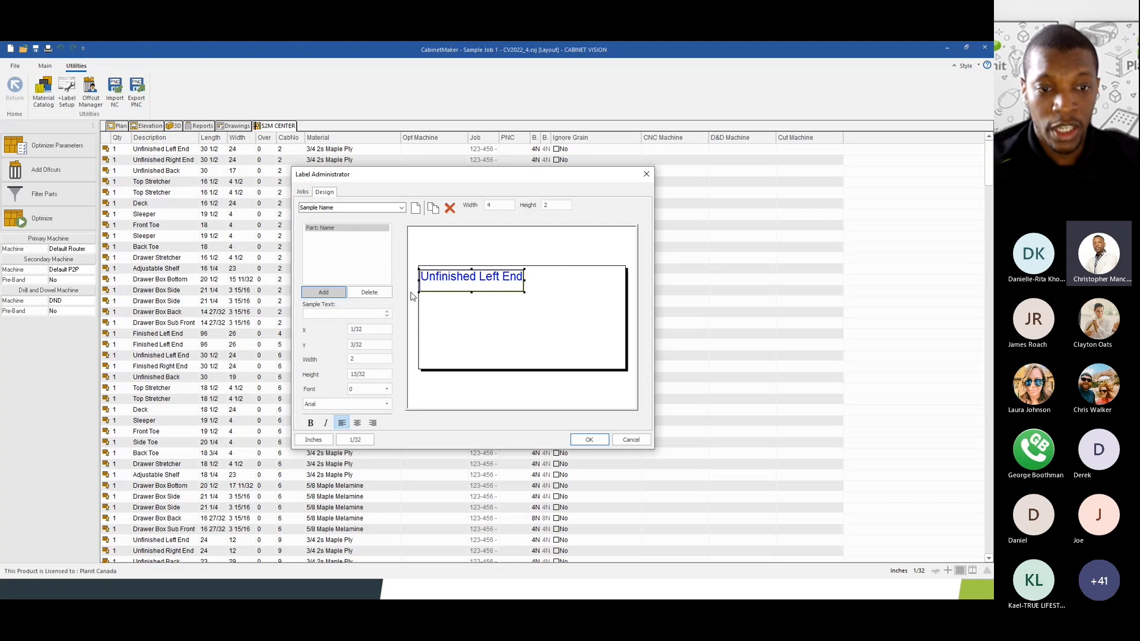
pyautogui.click(369, 330)
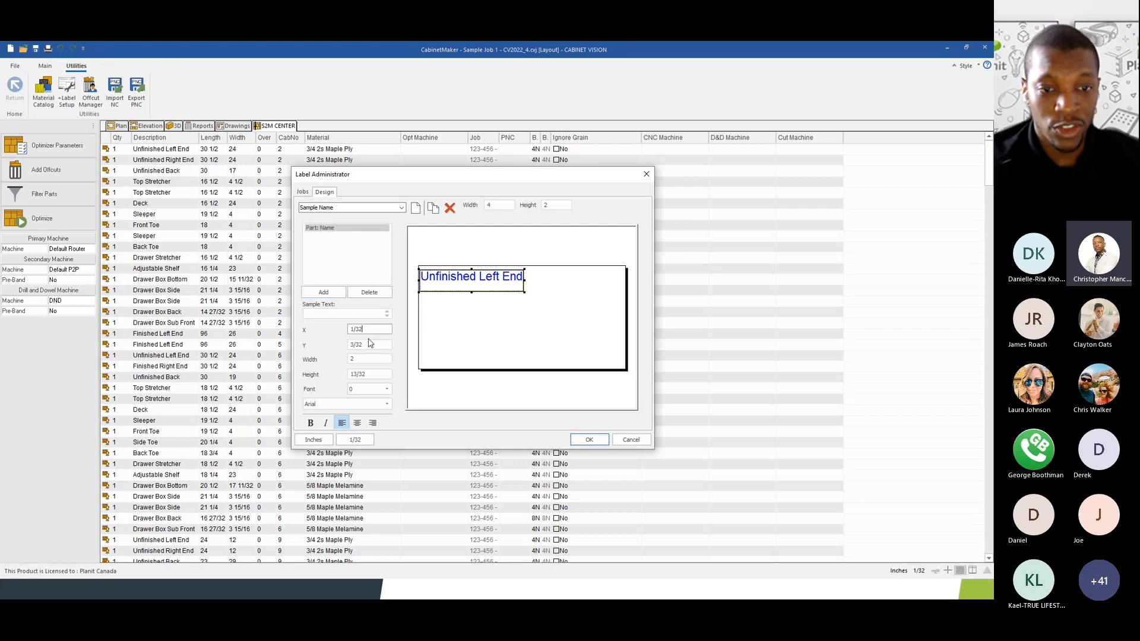
pyautogui.click(369, 344)
pyautogui.doubleClick(365, 329)
pyautogui.click(367, 345)
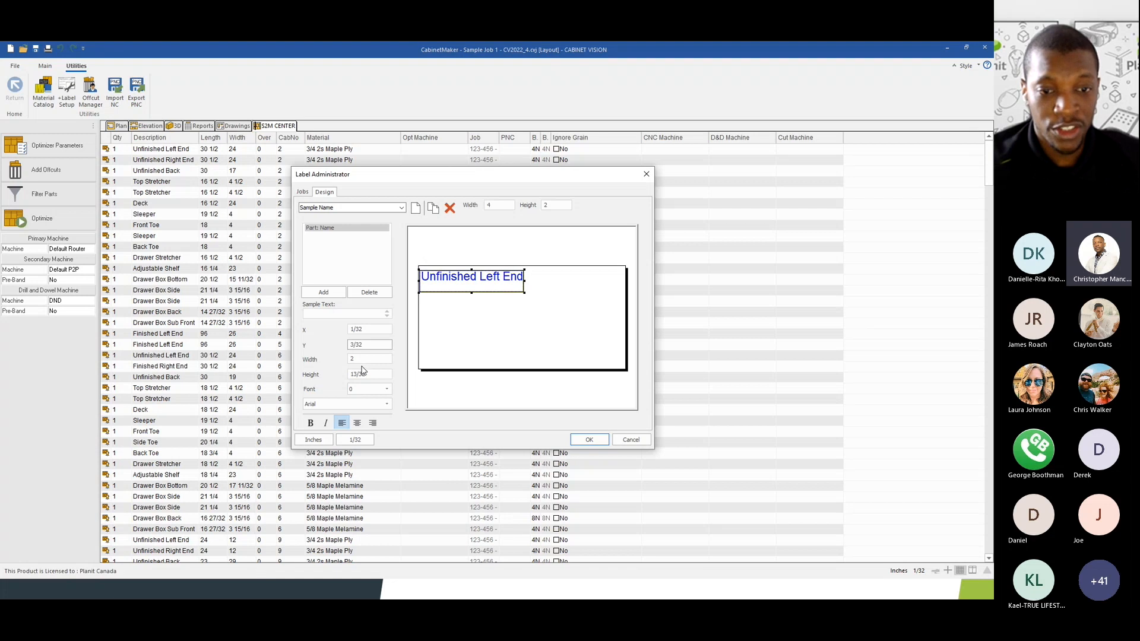
# - Set the field's height to 1 and keep its text rotation at 0
pyautogui.click(362, 358)
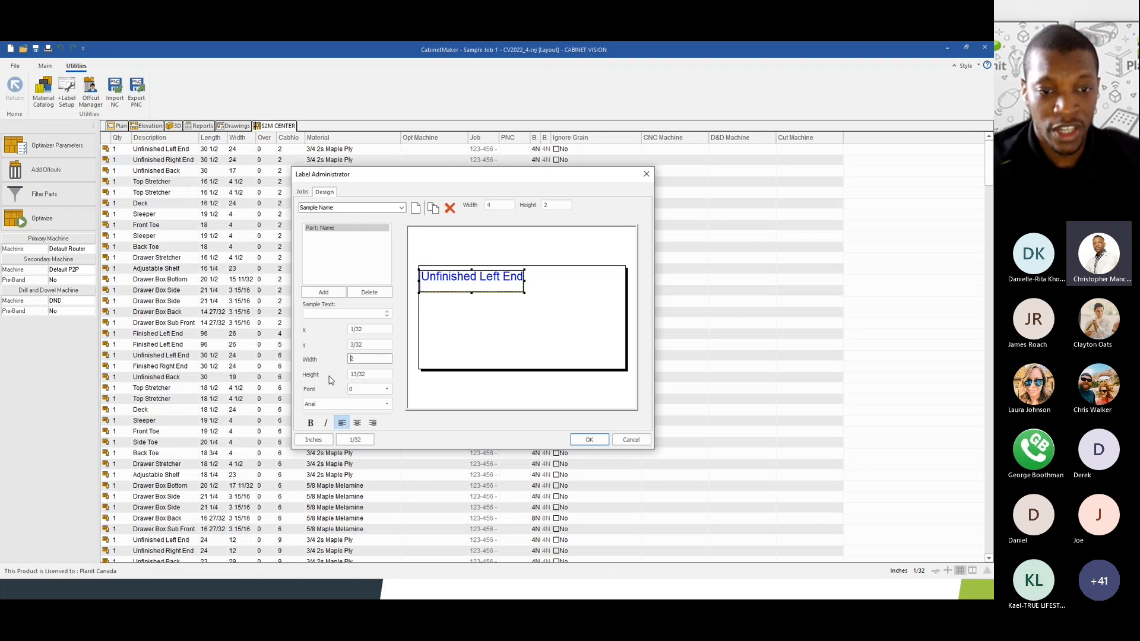
pyautogui.click(368, 375)
pyautogui.moveTo(371, 375); pyautogui.dragTo(349, 374)
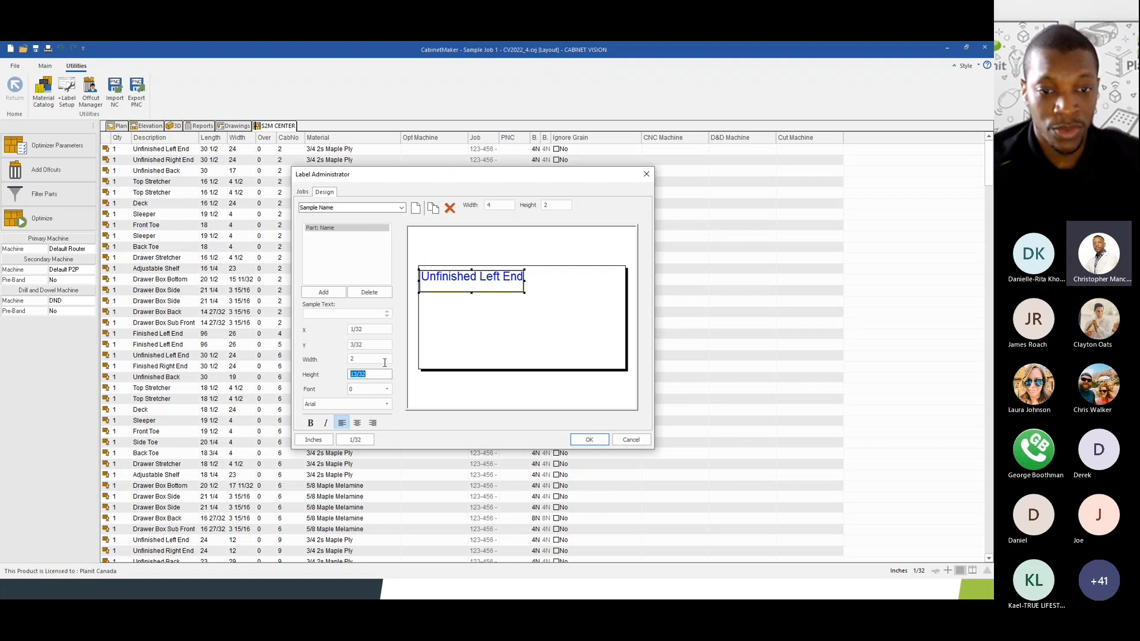
pyautogui.write('1')
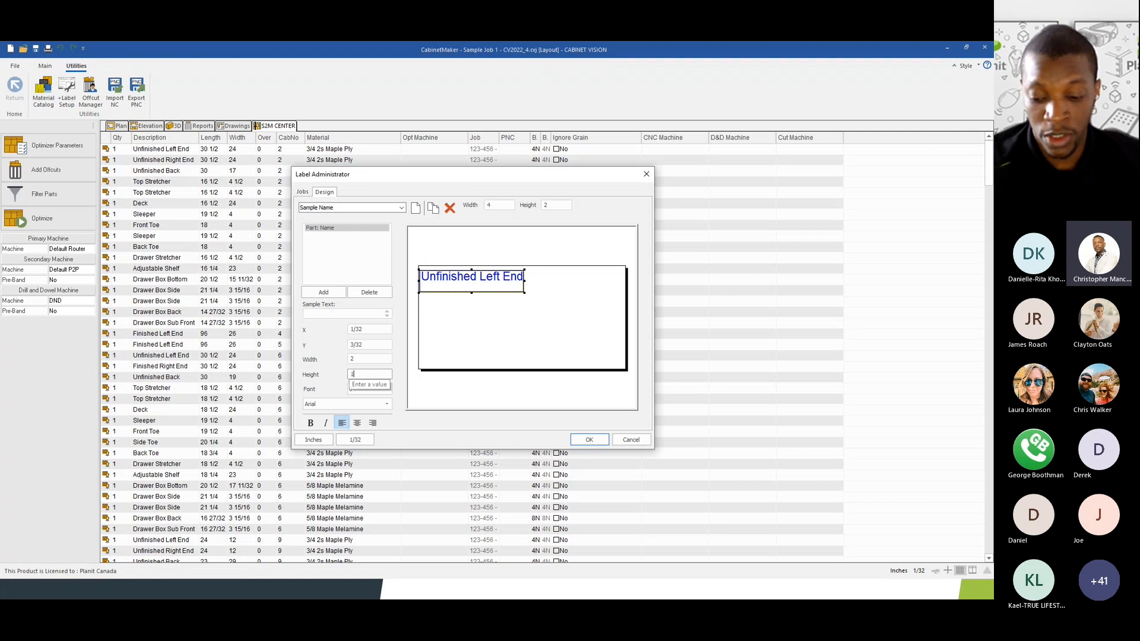
pyautogui.click(373, 359)
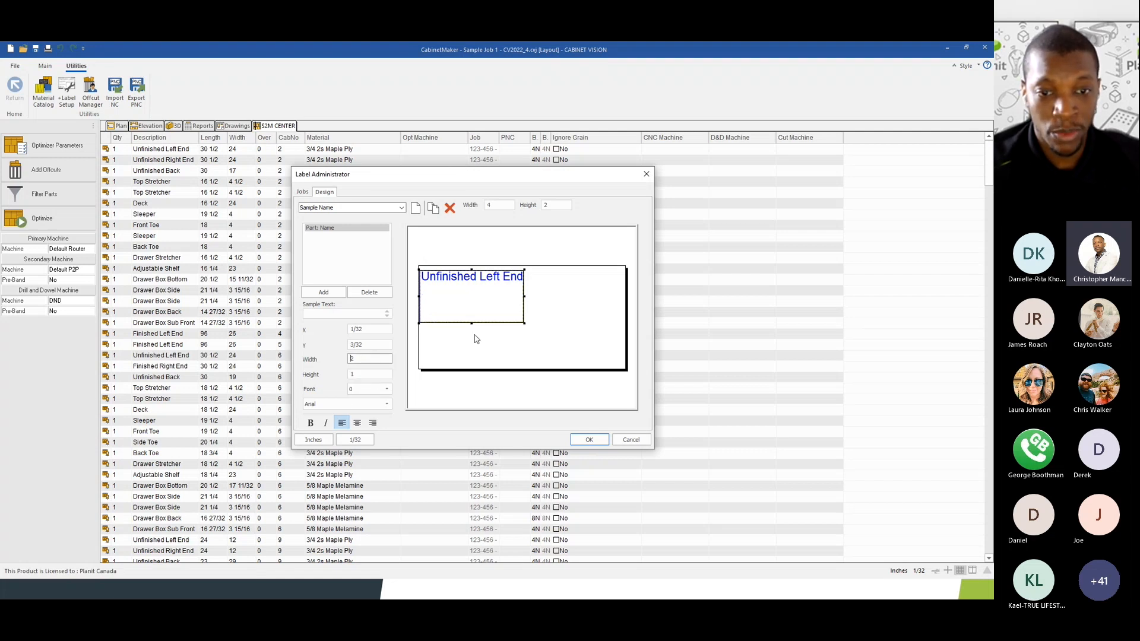
pyautogui.click(362, 390)
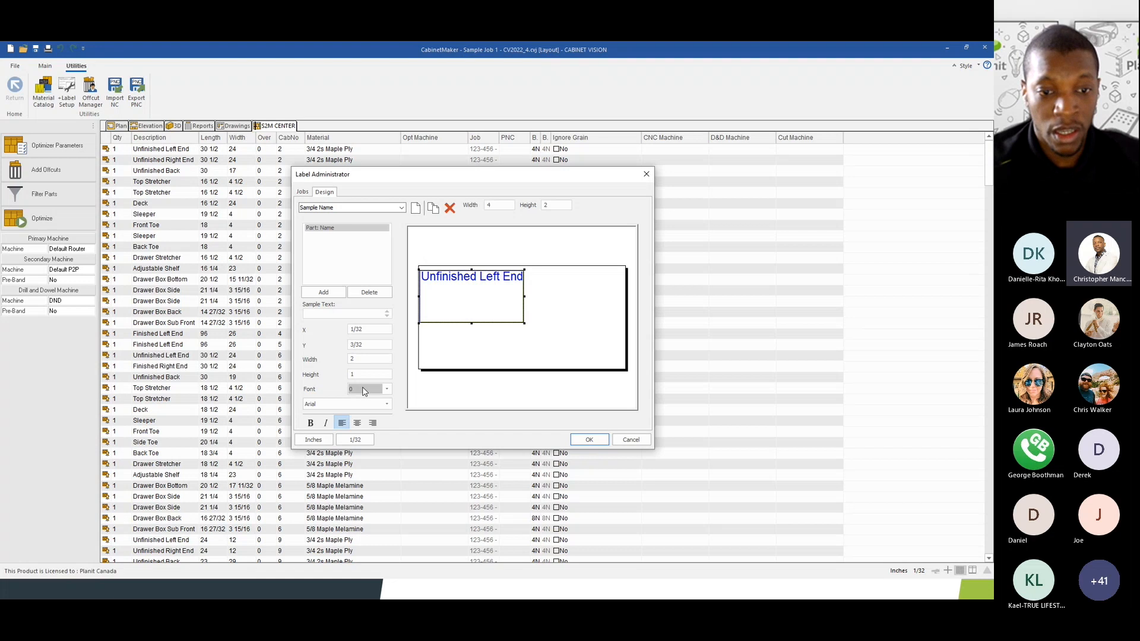
pyautogui.click(362, 400)
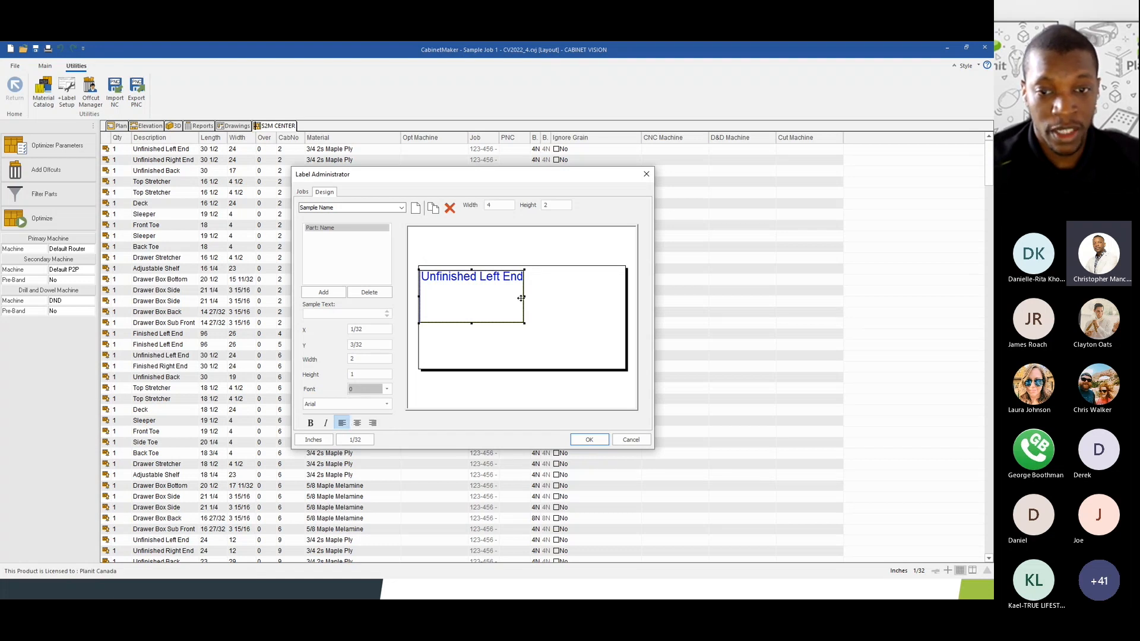
# - Resize the Part: Name field by its handles to 3 wide by 19/32 high
pyautogui.moveTo(524, 296); pyautogui.dragTo(577, 296)
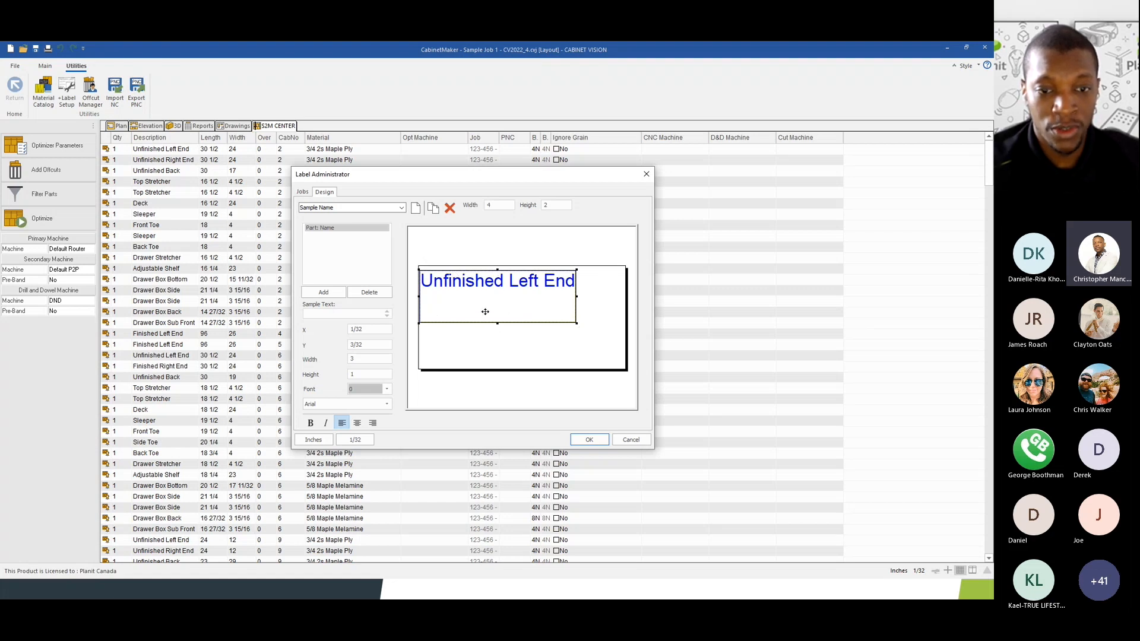
pyautogui.click(354, 359)
pyautogui.click(365, 374)
pyautogui.moveTo(497, 324); pyautogui.dragTo(497, 284)
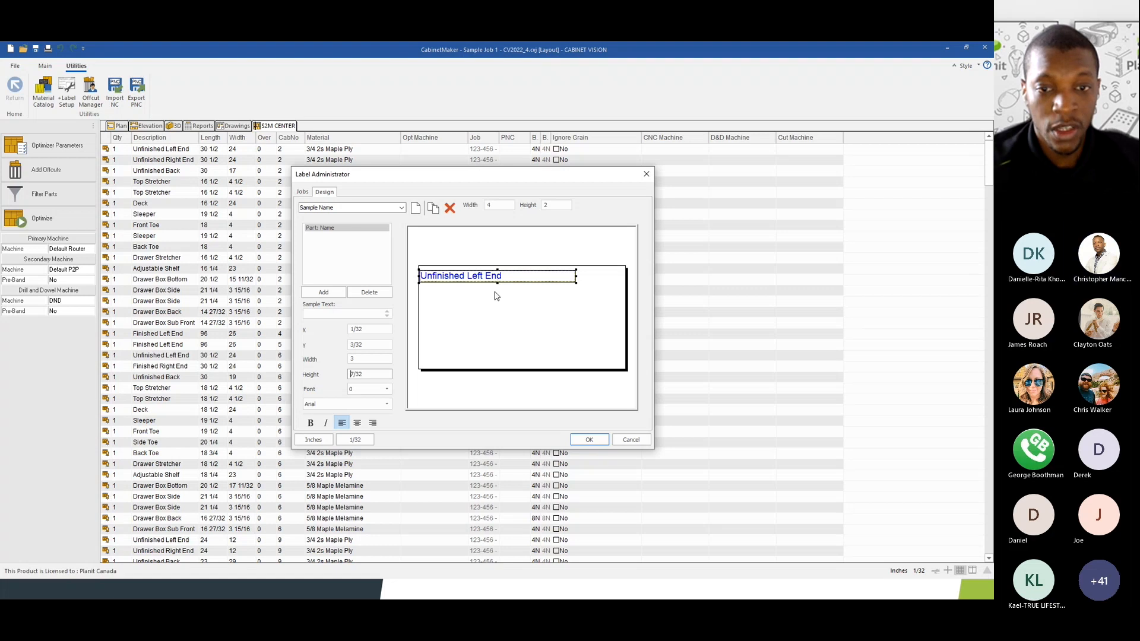
pyautogui.moveTo(498, 283); pyautogui.dragTo(497, 302)
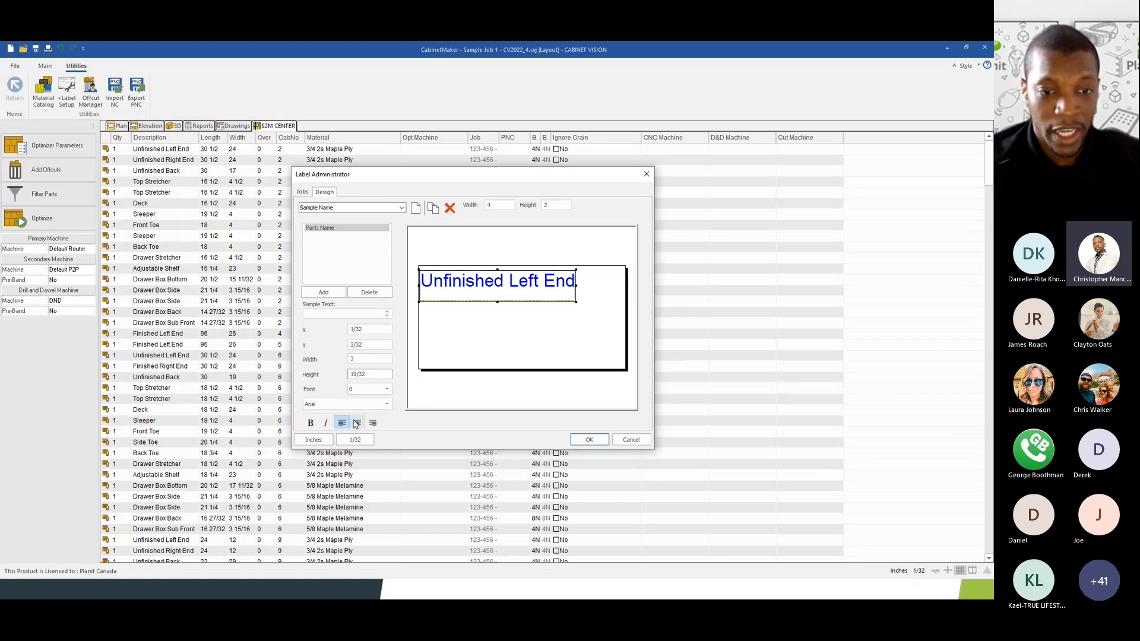
# - Make the Unfinished Left End text bold, trying centre before returning to left alignment
pyautogui.click(310, 422)
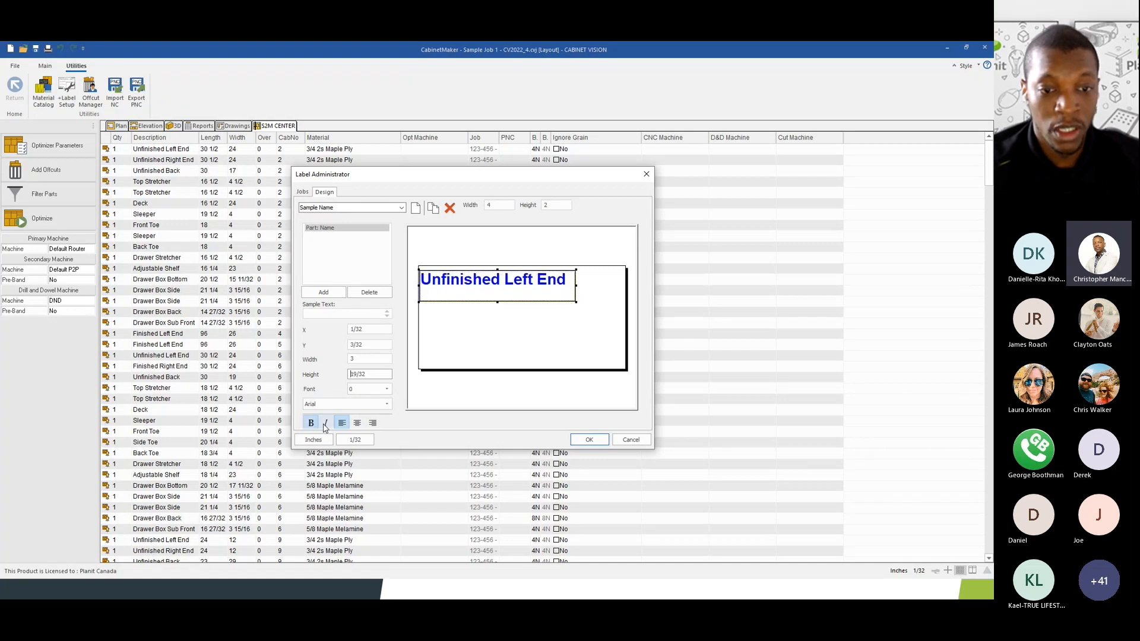
pyautogui.click(357, 423)
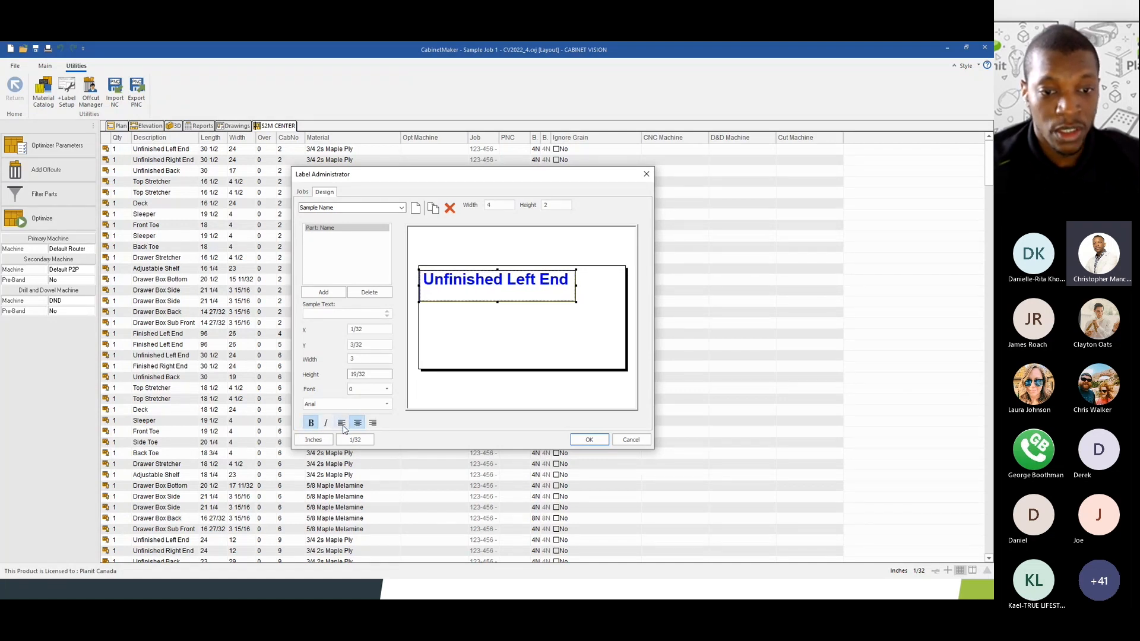
pyautogui.click(341, 423)
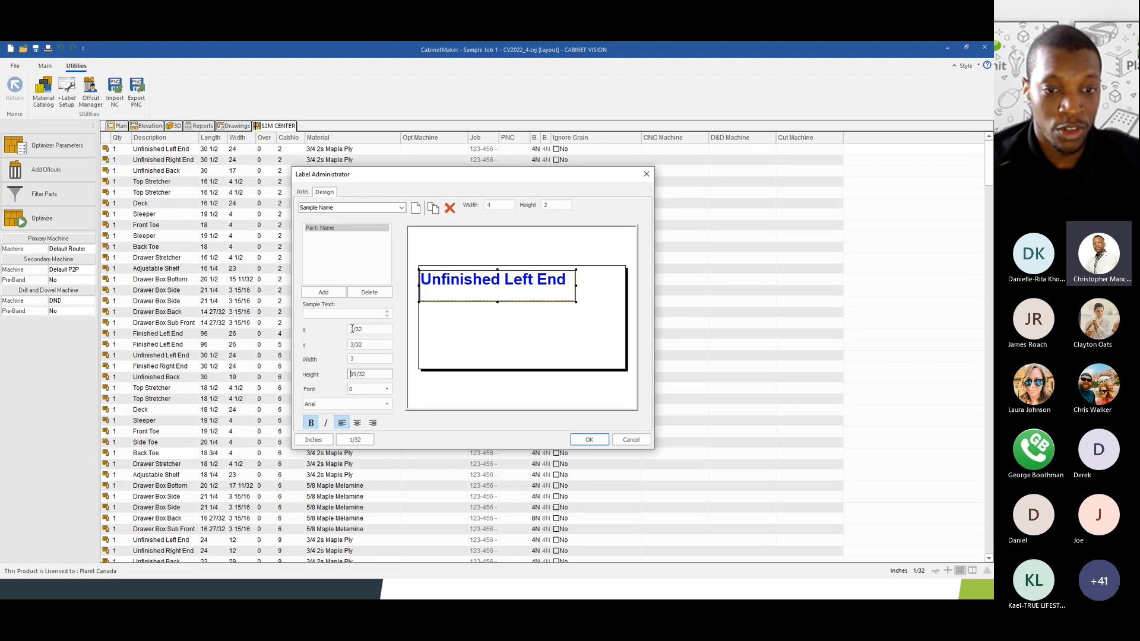
pyautogui.click(363, 329)
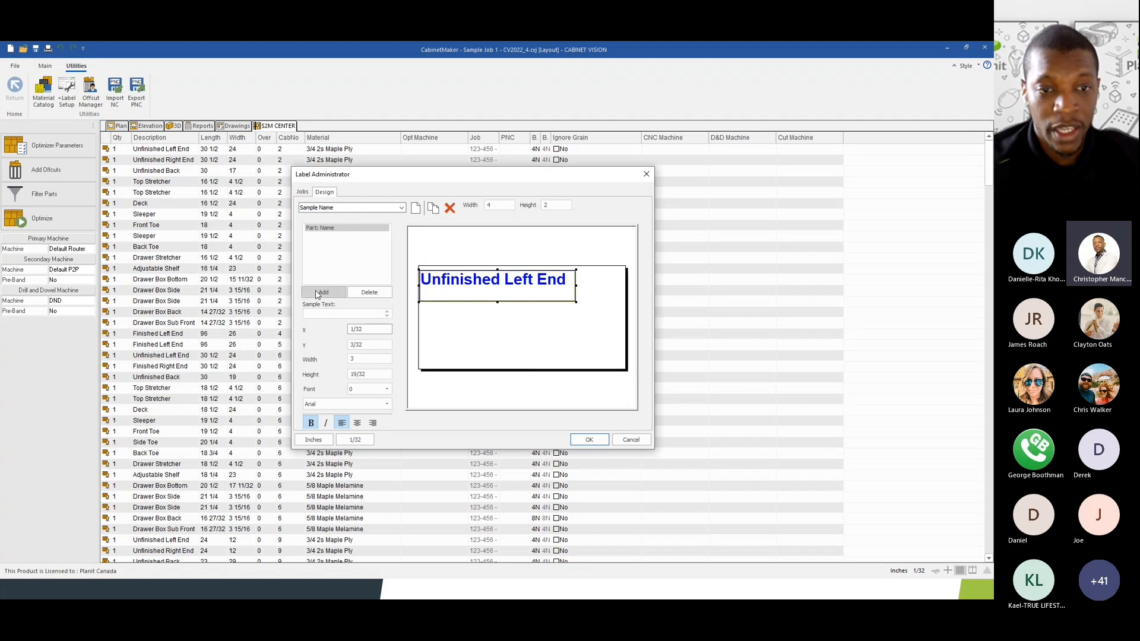
# - Add a Part Size: Width x Length x Thickness field (24 x 36 x .75) below the name
pyautogui.click(319, 293)
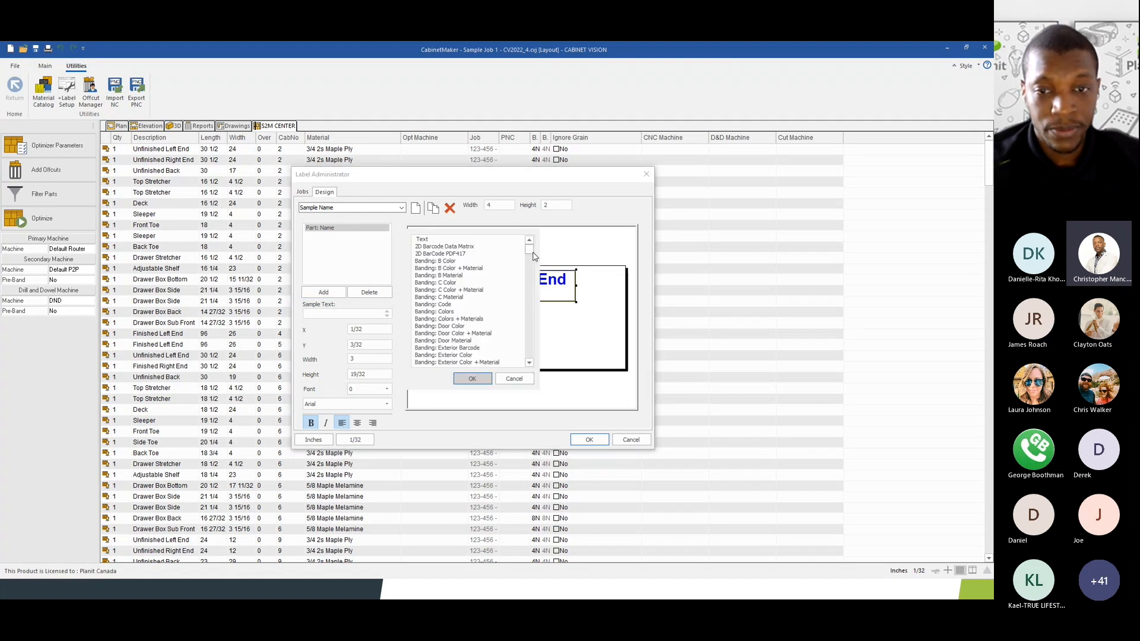
pyautogui.moveTo(529, 252); pyautogui.dragTo(541, 350)
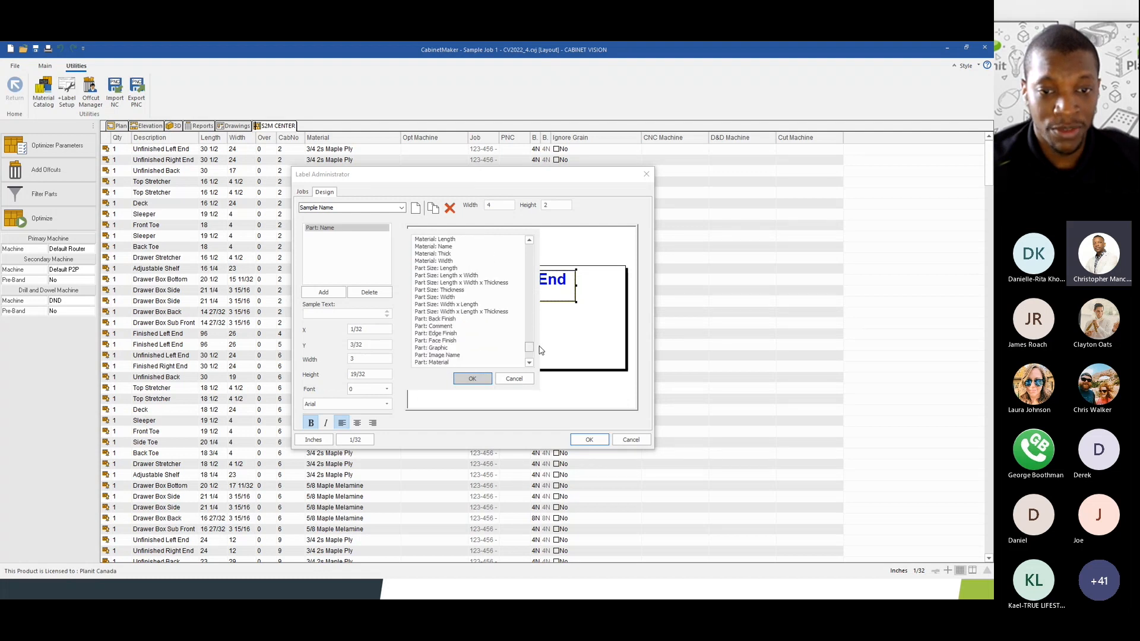
pyautogui.click(436, 305)
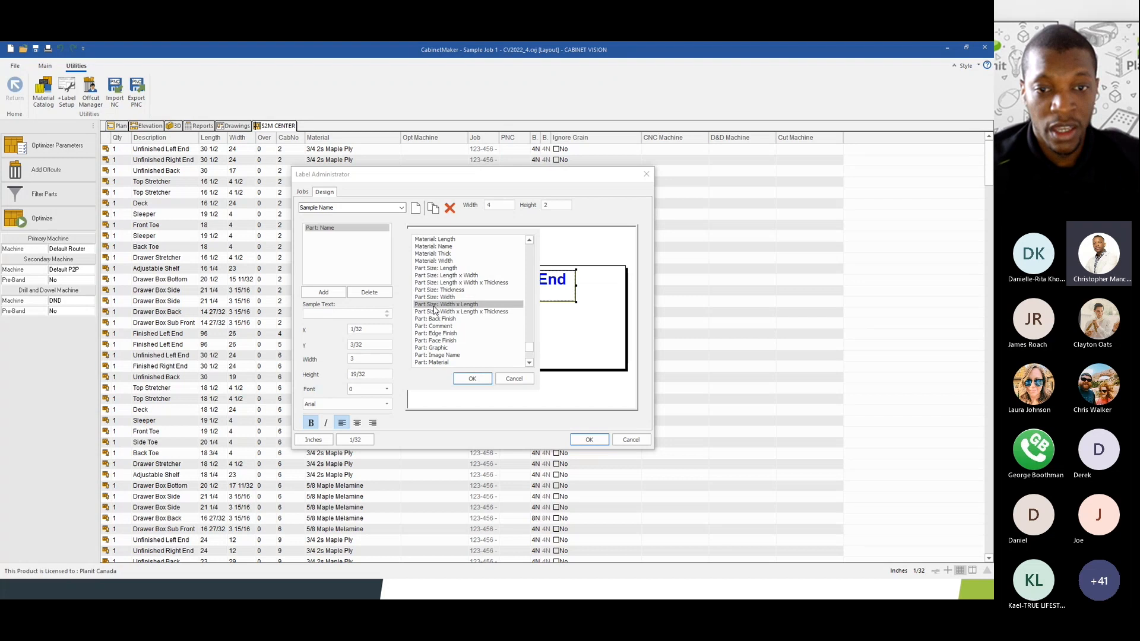
pyautogui.click(438, 312)
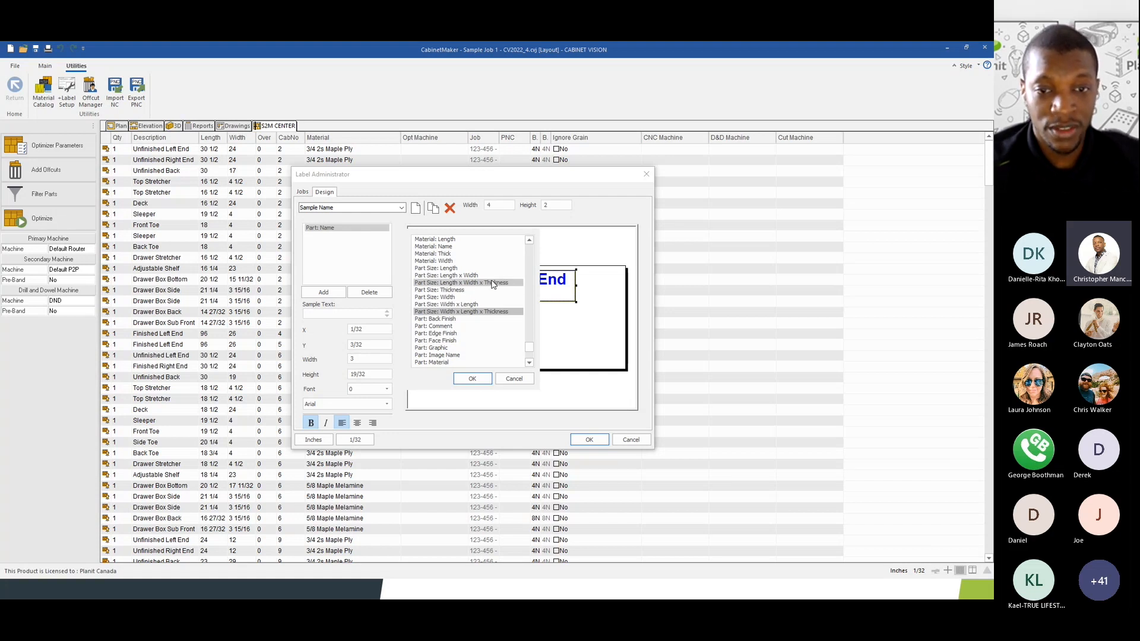
pyautogui.click(445, 269)
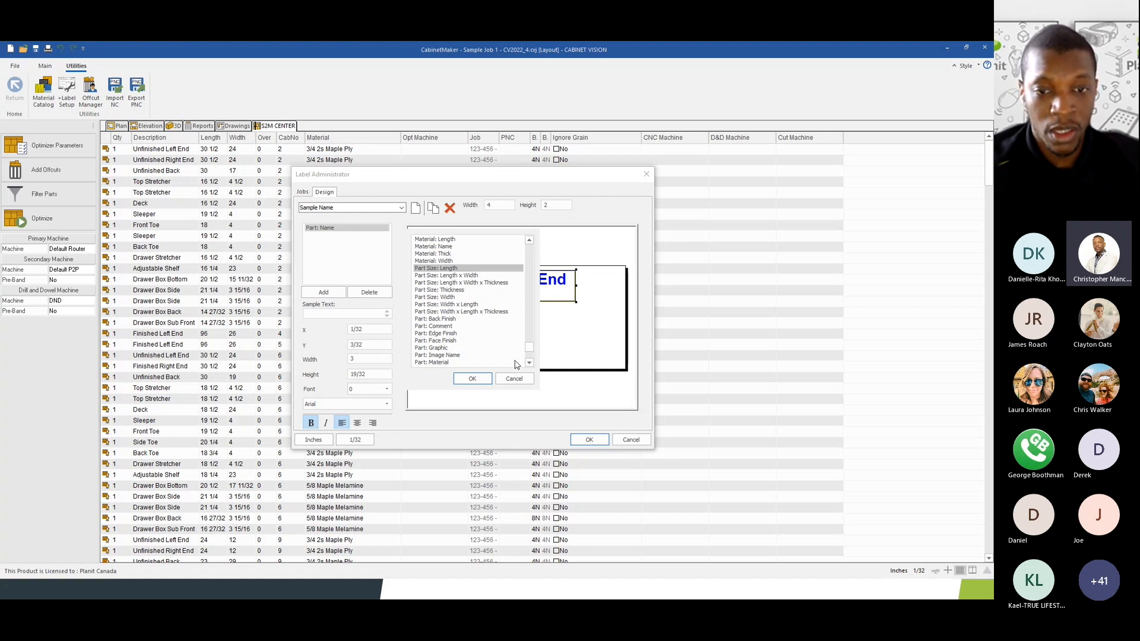
pyautogui.click(465, 312)
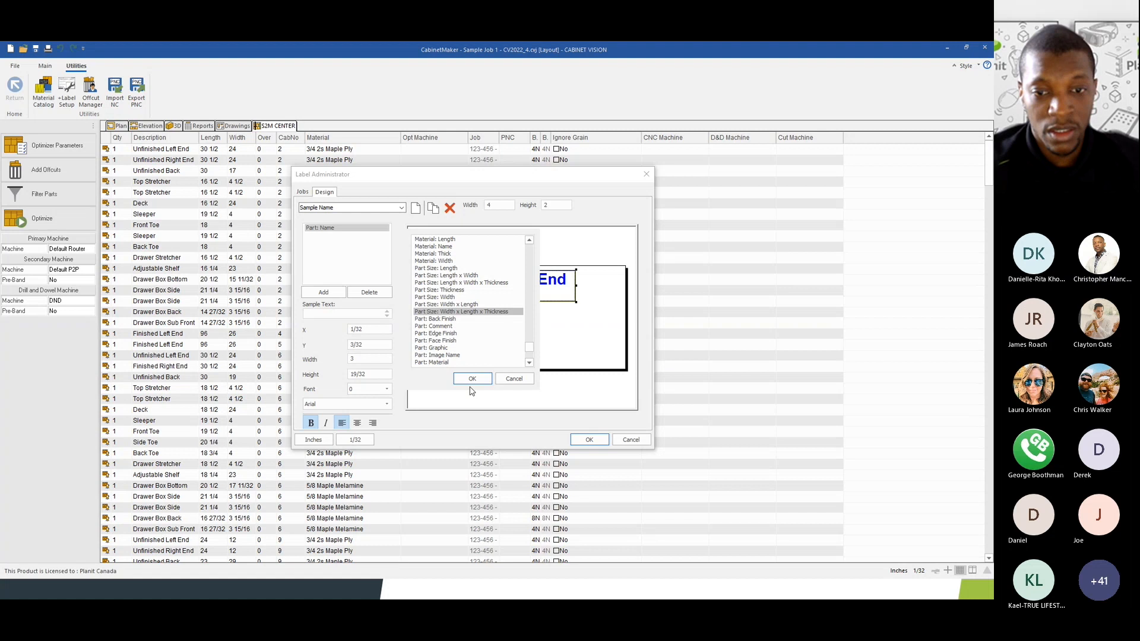
pyautogui.click(472, 380)
pyautogui.moveTo(478, 307)
pyautogui.mouseDown()
pyautogui.moveTo(505, 334)
pyautogui.moveTo(525, 322)
pyautogui.moveTo(459, 311)
pyautogui.moveTo(472, 308)
pyautogui.mouseUp()
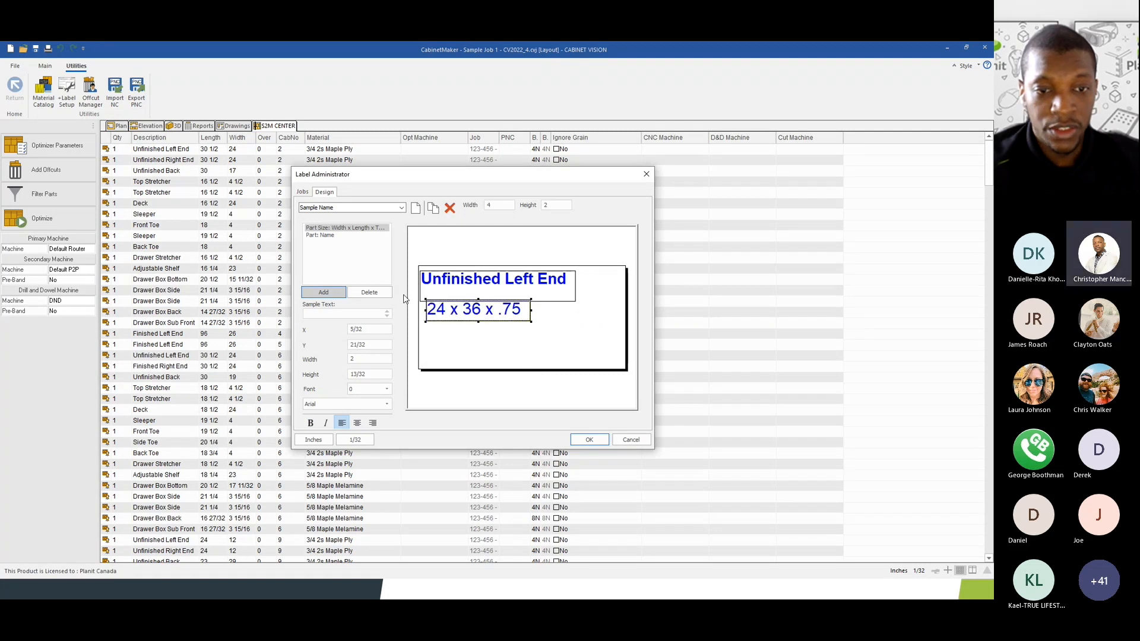
# - Add a Part: Graphic field and drag its X preview to the label's lower right
pyautogui.click(323, 293)
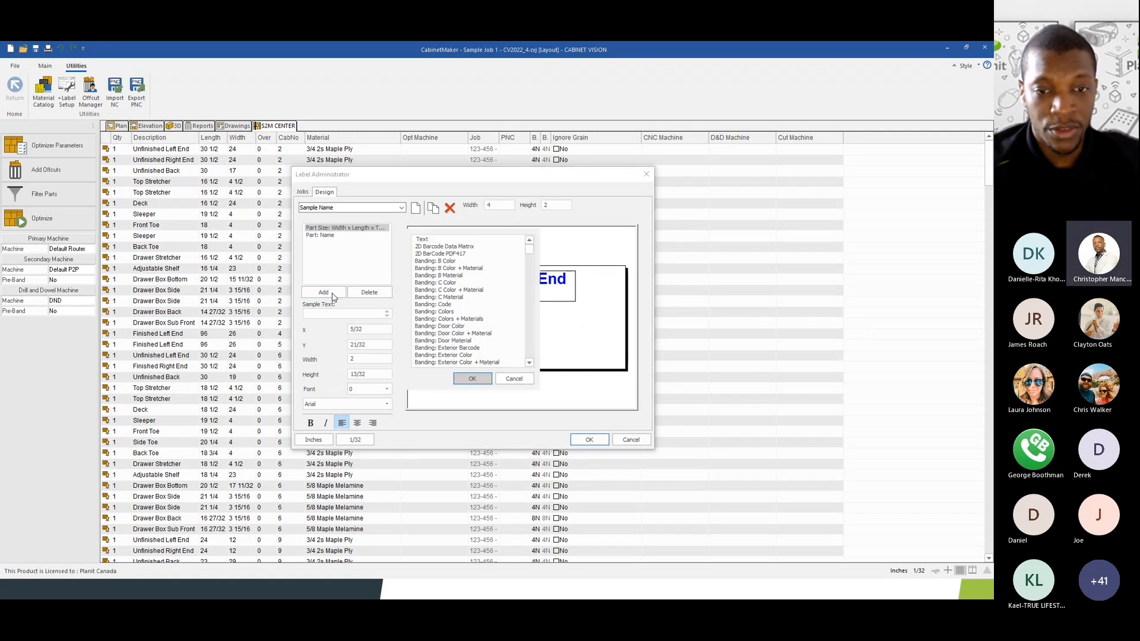
pyautogui.scroll(-5, 541, 332)
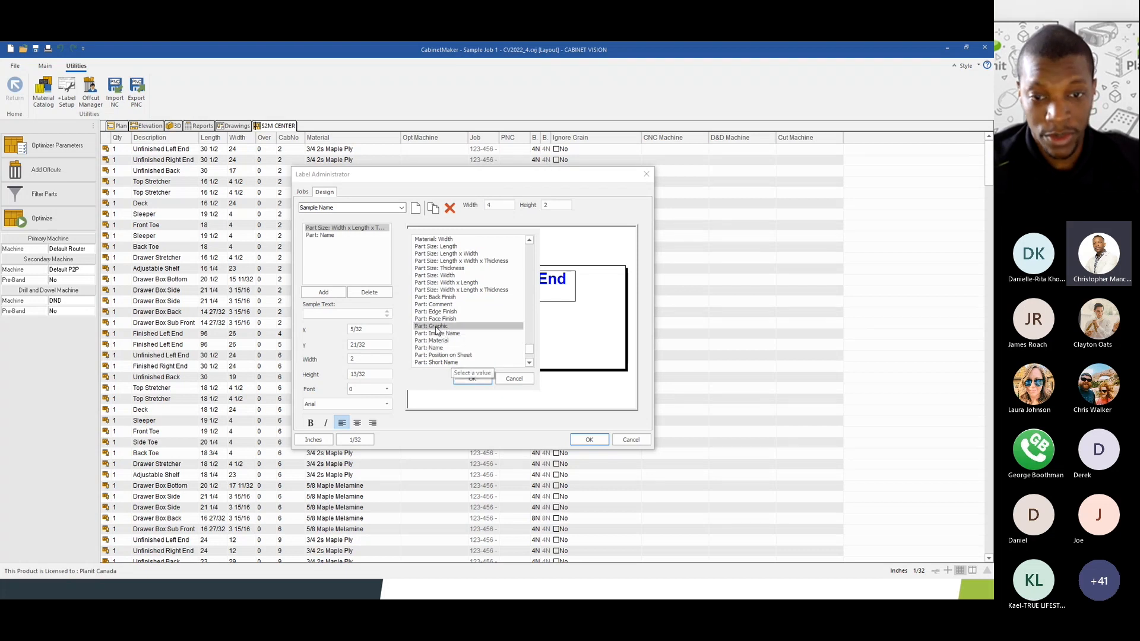
pyautogui.click(438, 326)
pyautogui.click(472, 379)
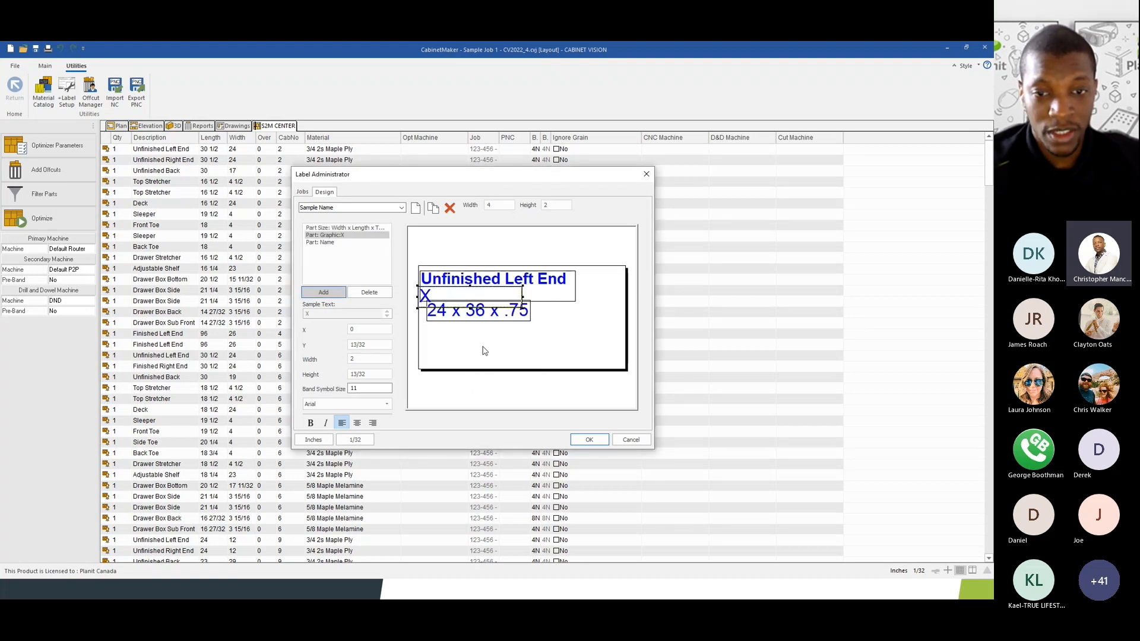
pyautogui.moveTo(431, 296); pyautogui.dragTo(523, 346)
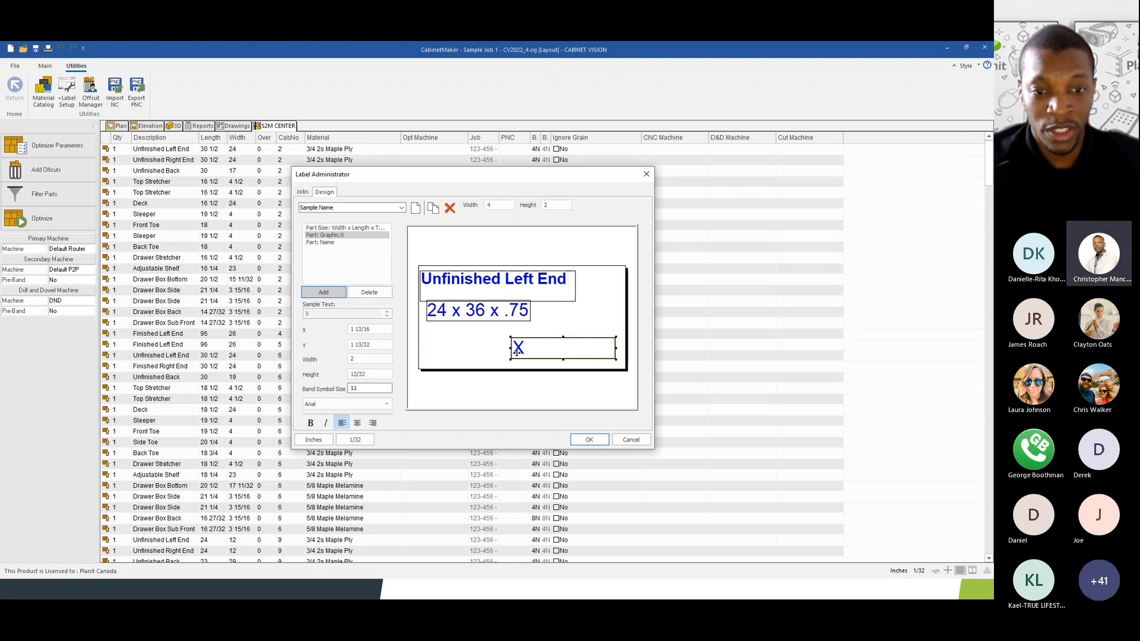
pyautogui.click(516, 321)
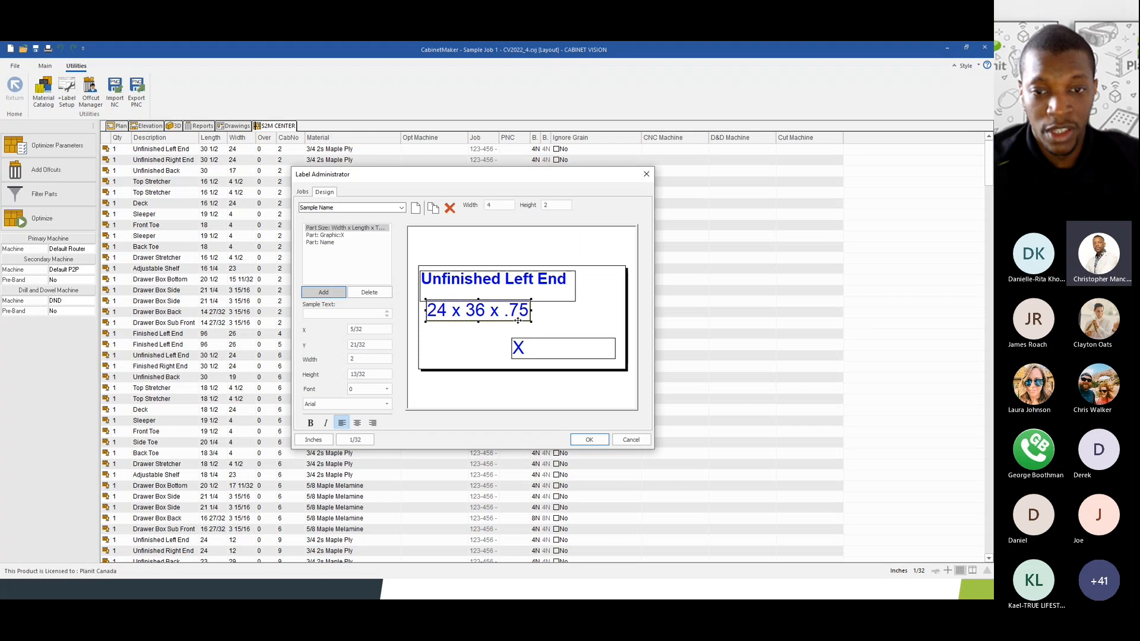
# - Shorten the Unfinished Left End title box and enlarge the X graphic box, centring the X
pyautogui.click(534, 350)
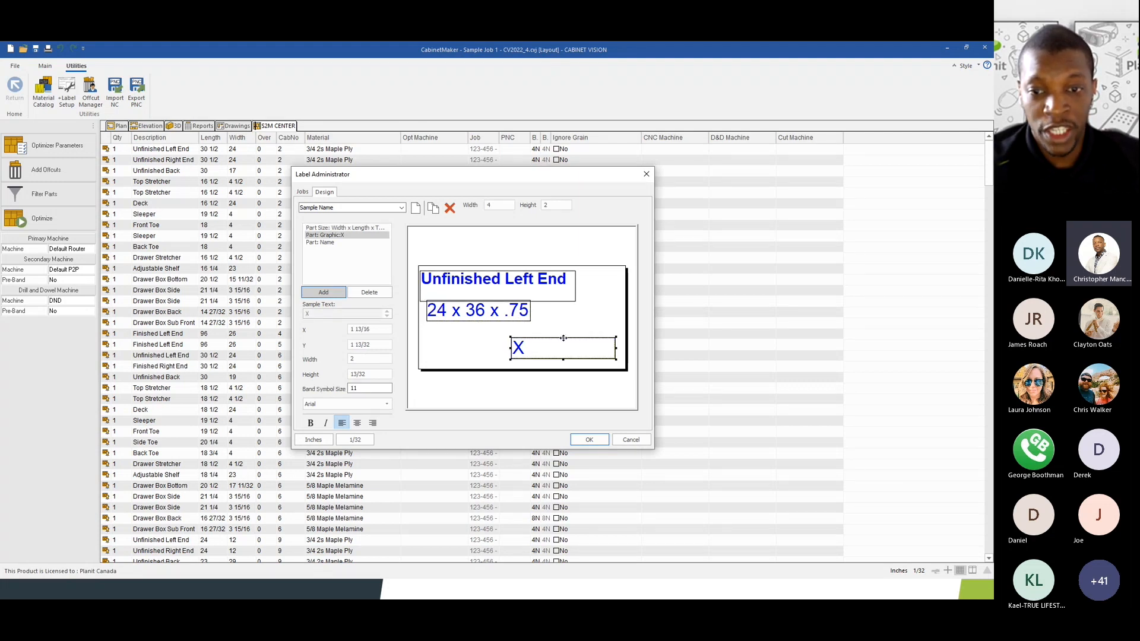
pyautogui.moveTo(563, 337); pyautogui.dragTo(564, 317)
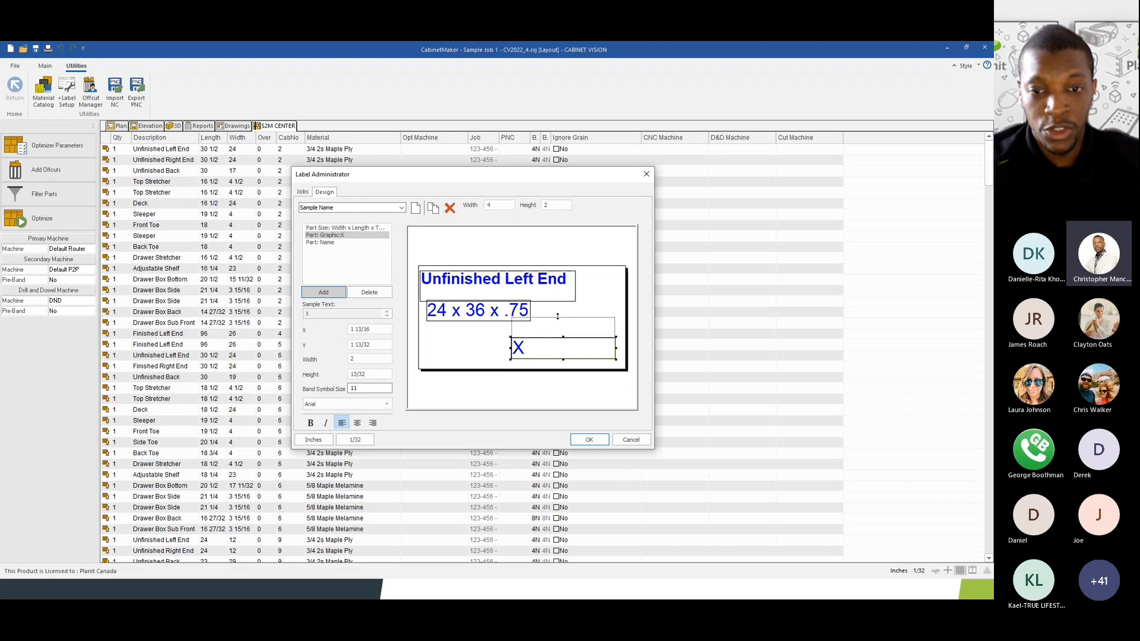
pyautogui.click(480, 289)
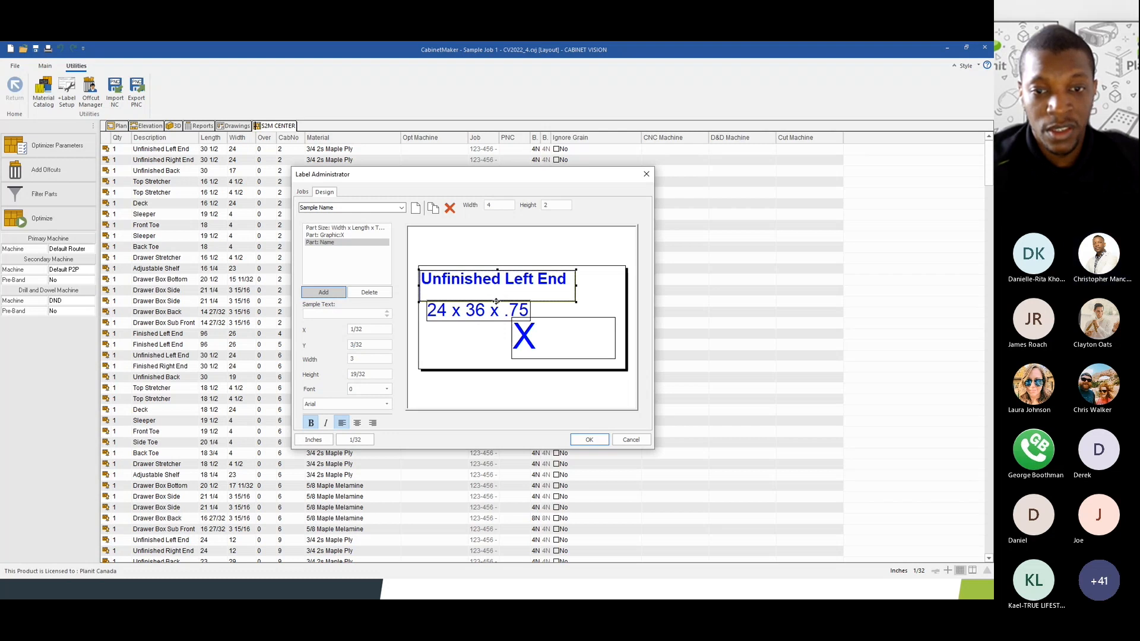
pyautogui.moveTo(498, 302)
pyautogui.mouseDown()
pyautogui.moveTo(499, 288)
pyautogui.moveTo(518, 302)
pyautogui.mouseUp()
pyautogui.click(491, 312)
pyautogui.click(547, 343)
pyautogui.moveTo(563, 359); pyautogui.dragTo(563, 368)
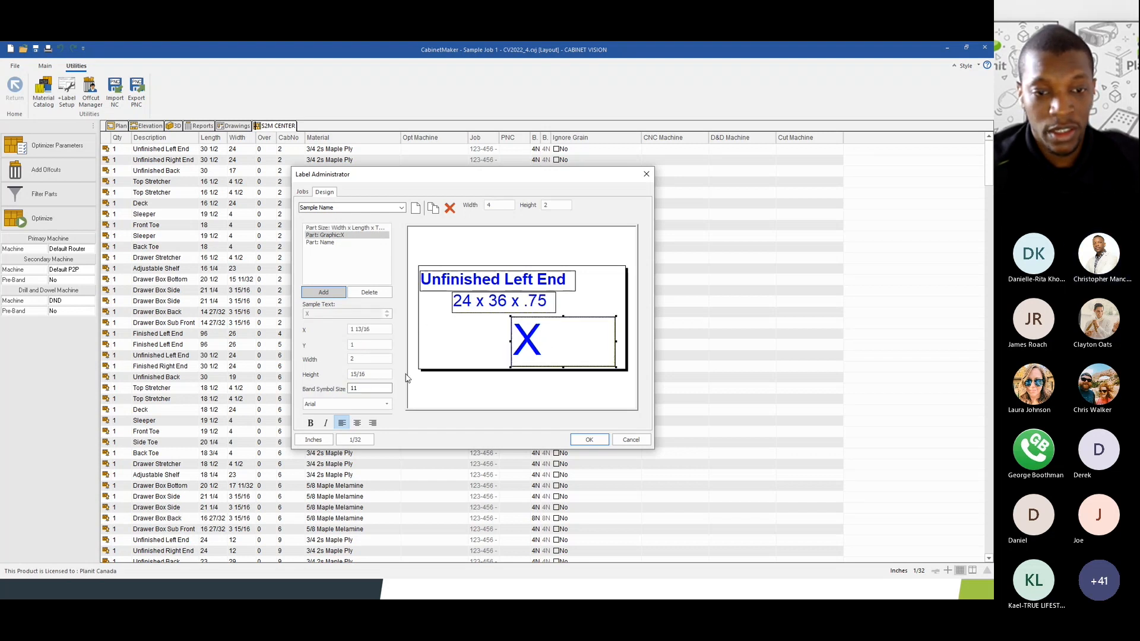
pyautogui.click(357, 423)
# - Move the 24 x 36 x .75 field right, shorten and centre it, and extend the X box up to it
pyautogui.moveTo(537, 304); pyautogui.dragTo(579, 300)
pyautogui.click(587, 342)
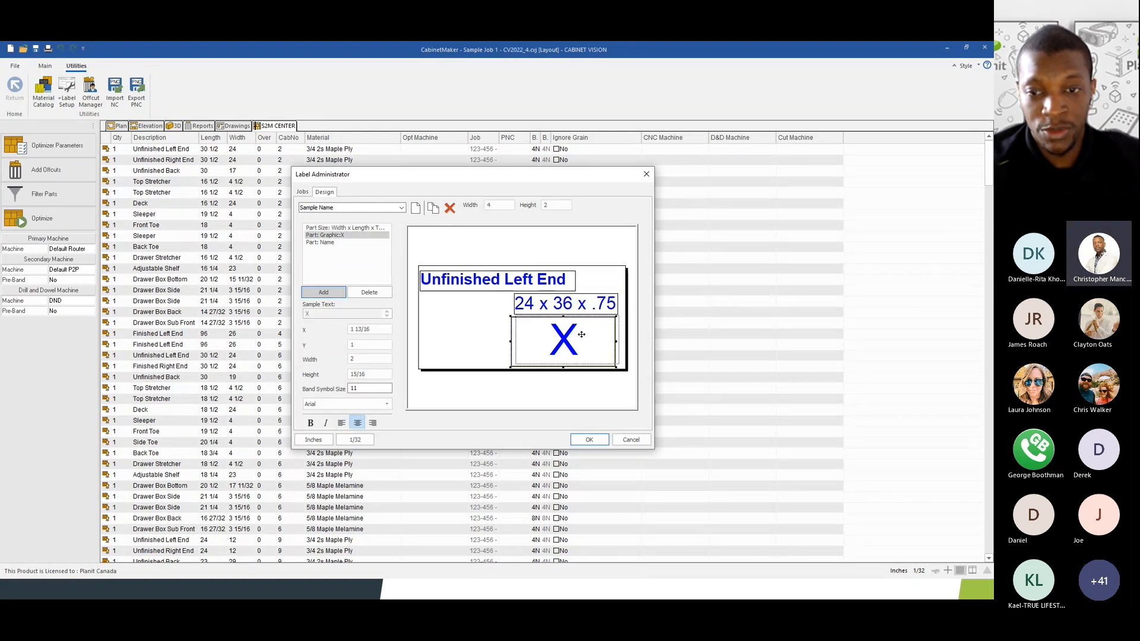
pyautogui.moveTo(580, 334); pyautogui.dragTo(583, 332)
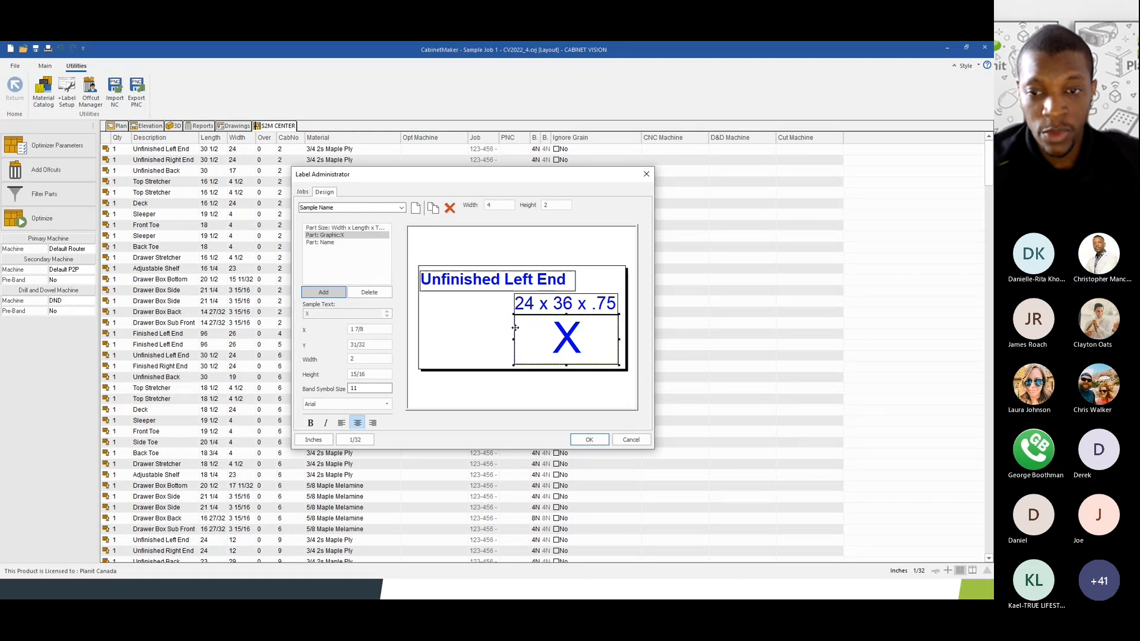
pyautogui.click(531, 308)
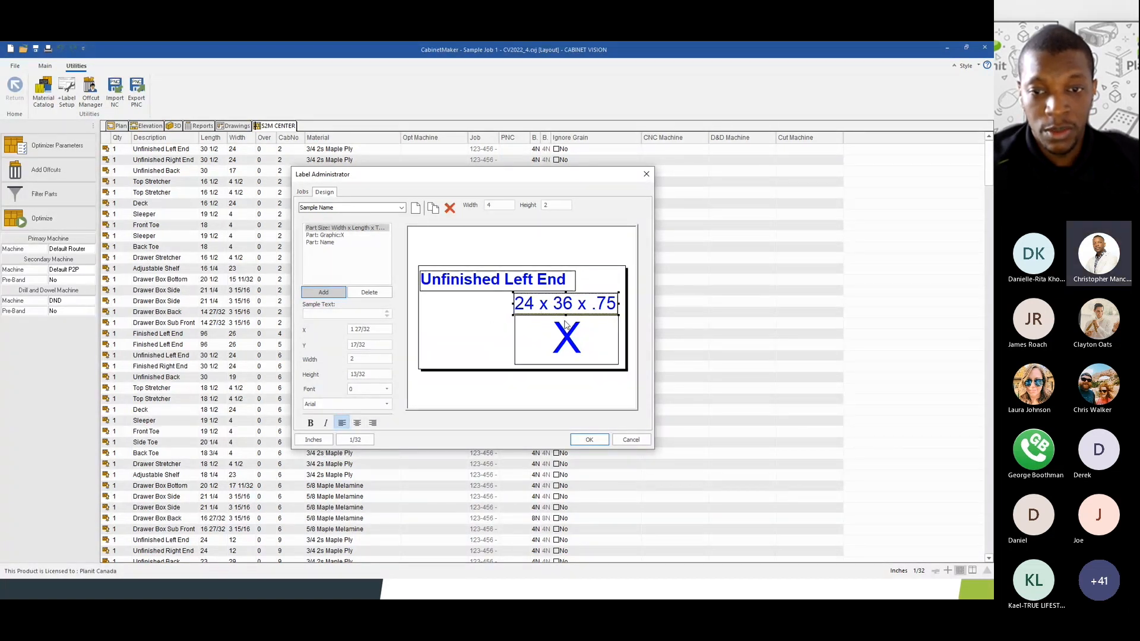
pyautogui.moveTo(565, 316); pyautogui.dragTo(565, 310)
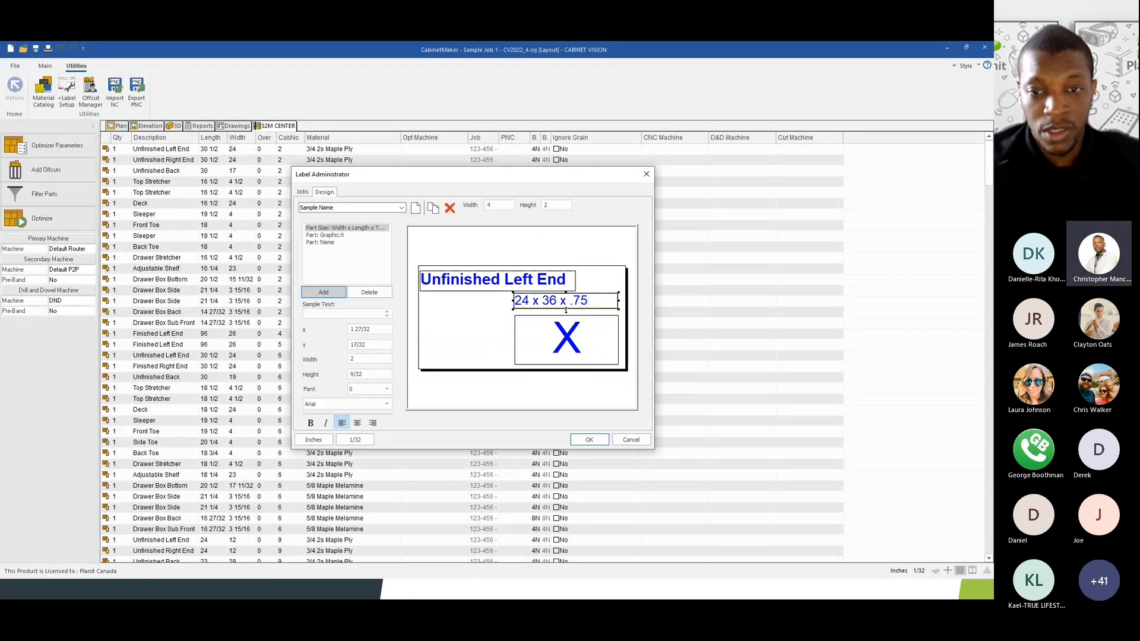
pyautogui.click(357, 423)
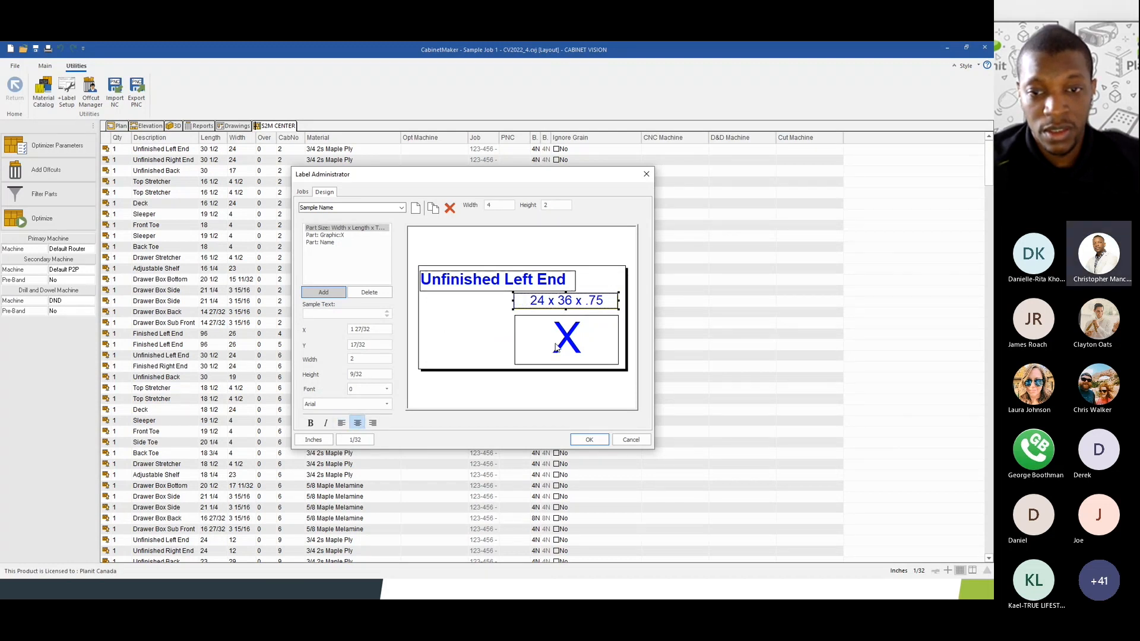
pyautogui.click(566, 324)
pyautogui.moveTo(566, 315); pyautogui.dragTo(567, 309)
pyautogui.click(565, 301)
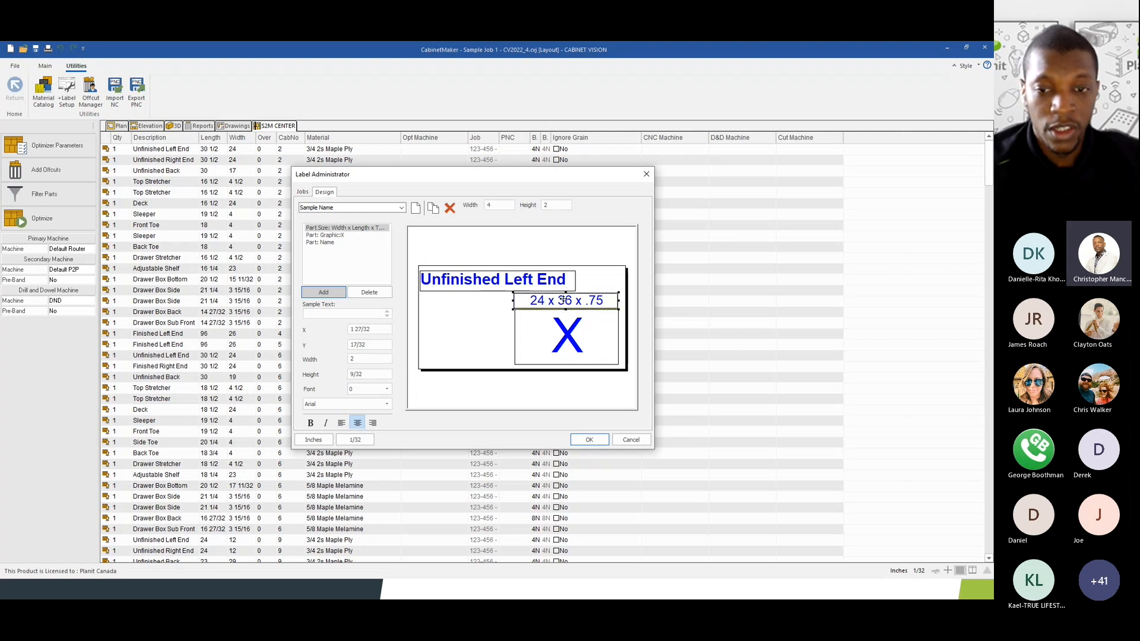
pyautogui.click(559, 328)
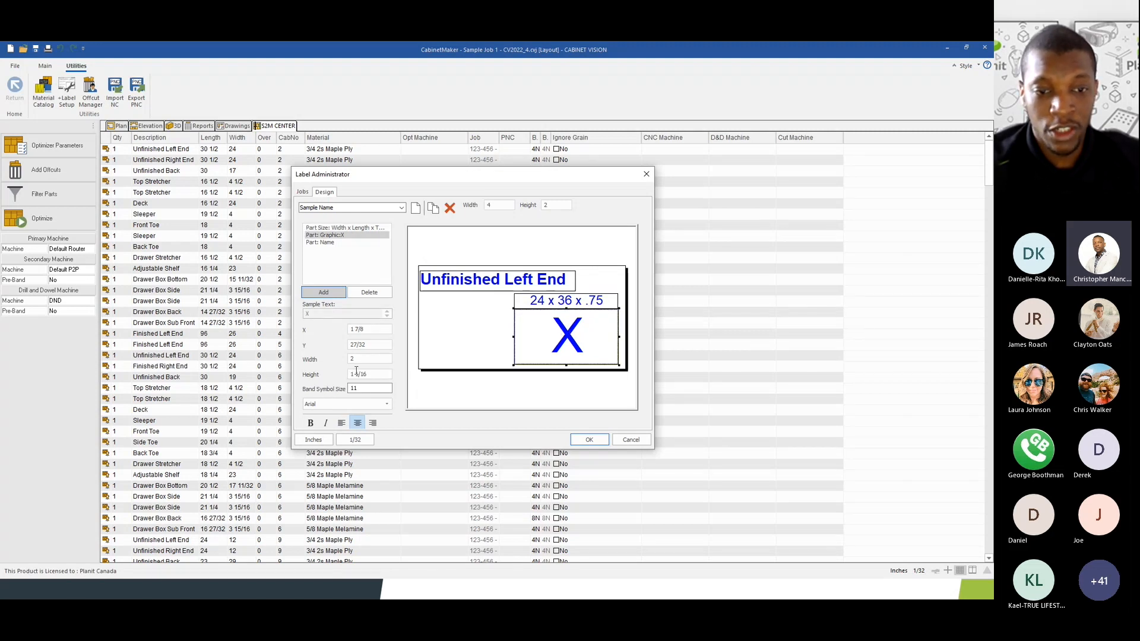
pyautogui.click(362, 389)
pyautogui.moveTo(361, 390); pyautogui.dragTo(331, 386)
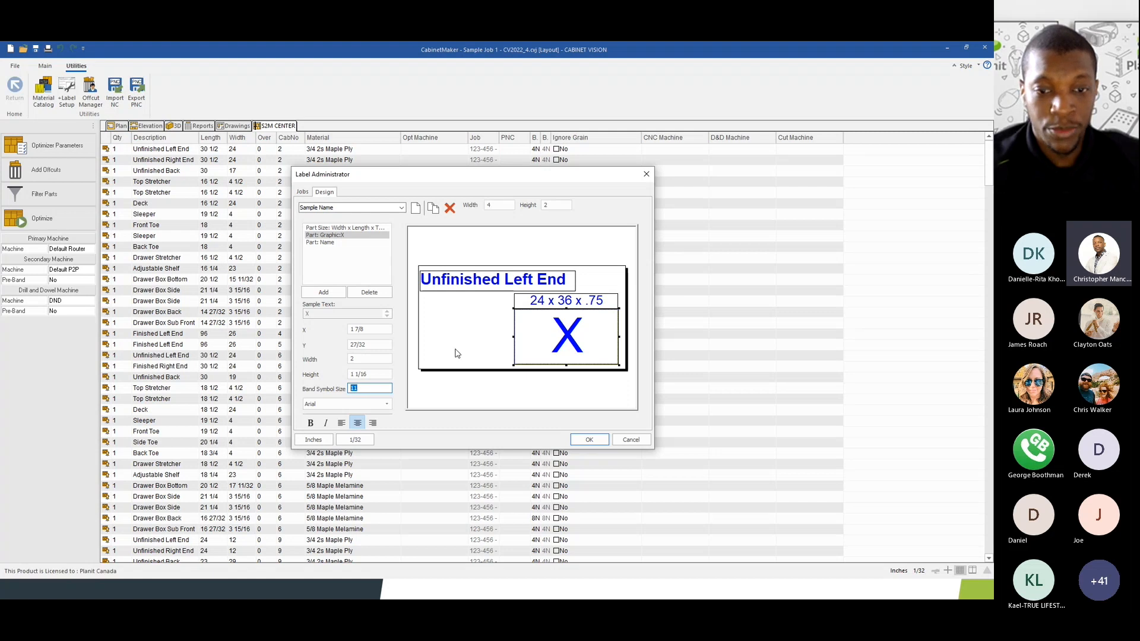
# - Edit the band symbol size value 11 so the part-size field previews 11 above the X
pyautogui.click(360, 388)
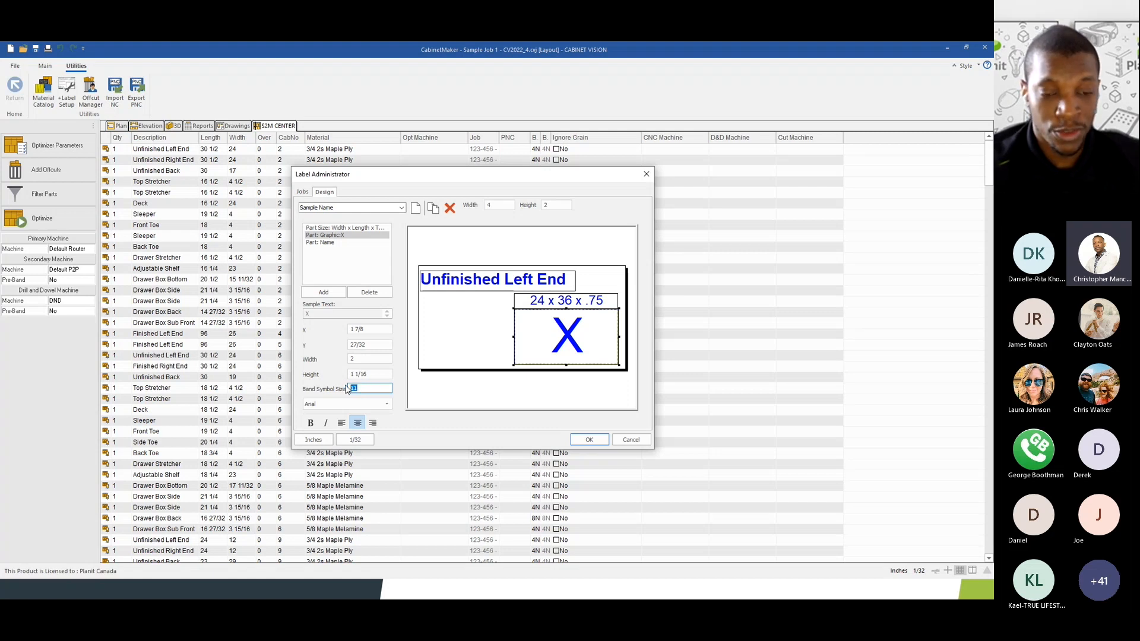
pyautogui.moveTo(359, 388); pyautogui.dragTo(342, 388)
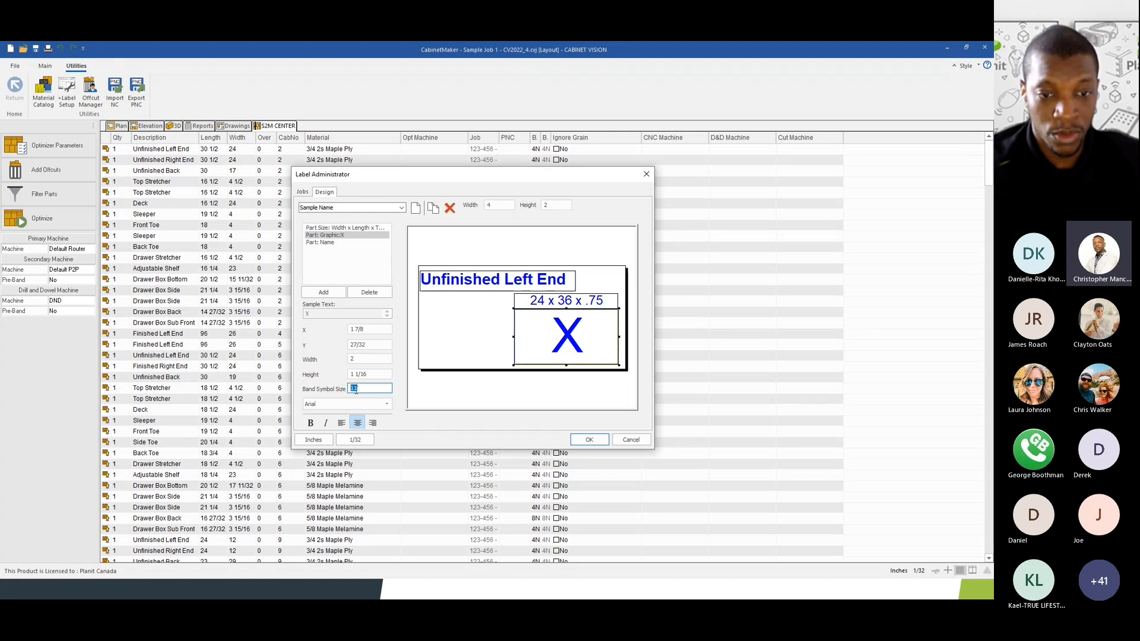
pyautogui.click(362, 389)
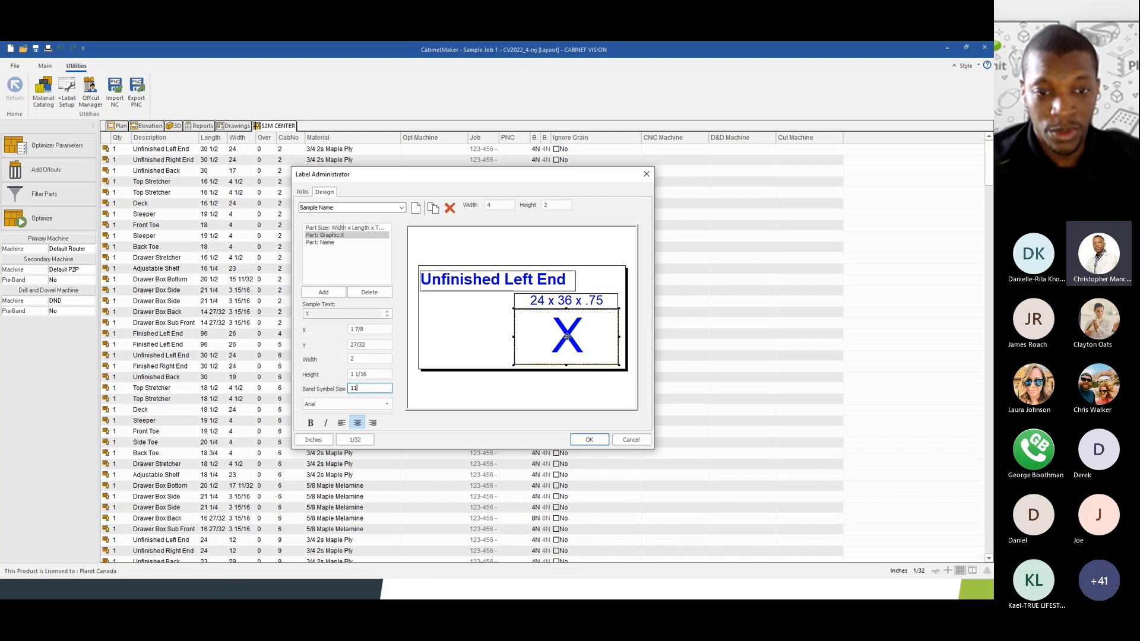
pyautogui.click(567, 303)
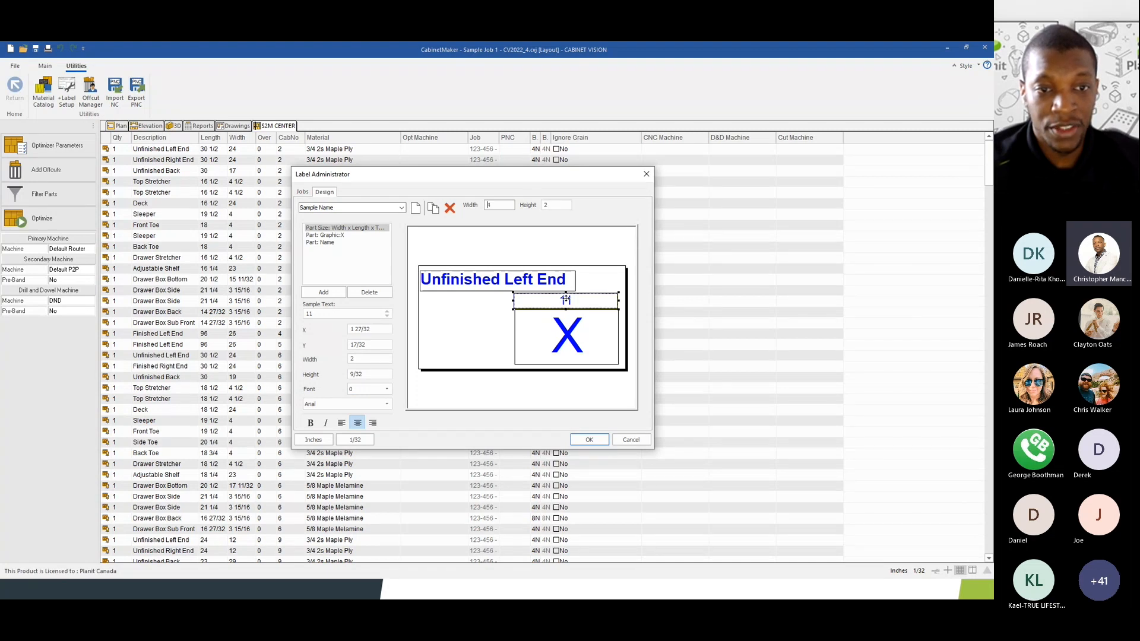
# - Add the CNC: Secondary Program Name field and place its R01B0001 preview at the lower left
pyautogui.click(323, 293)
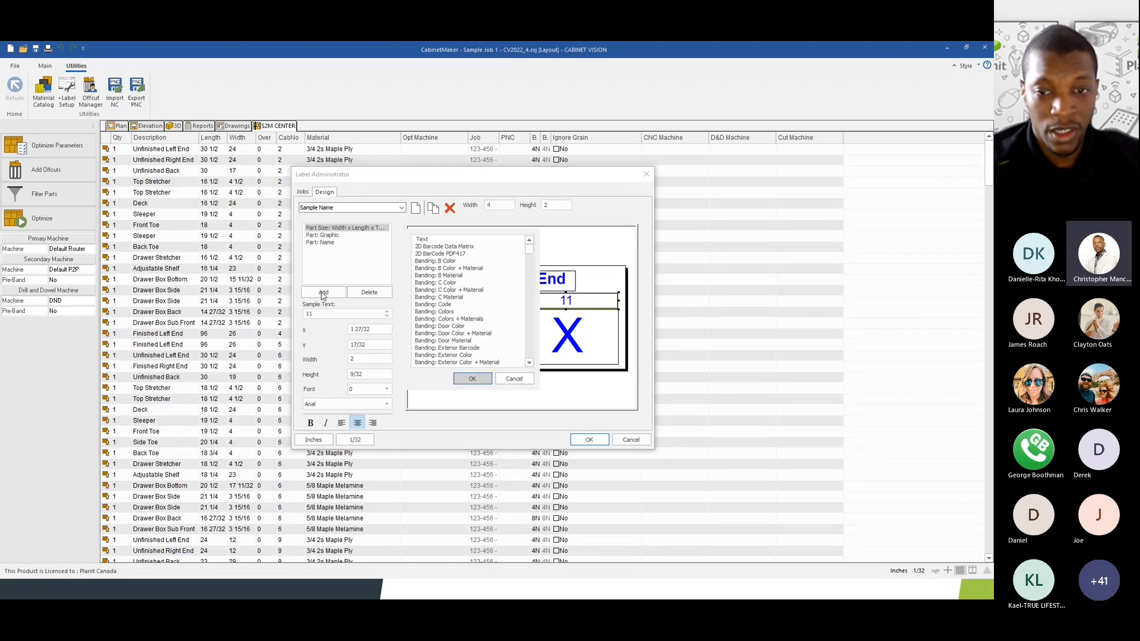
pyautogui.moveTo(532, 251); pyautogui.dragTo(528, 328)
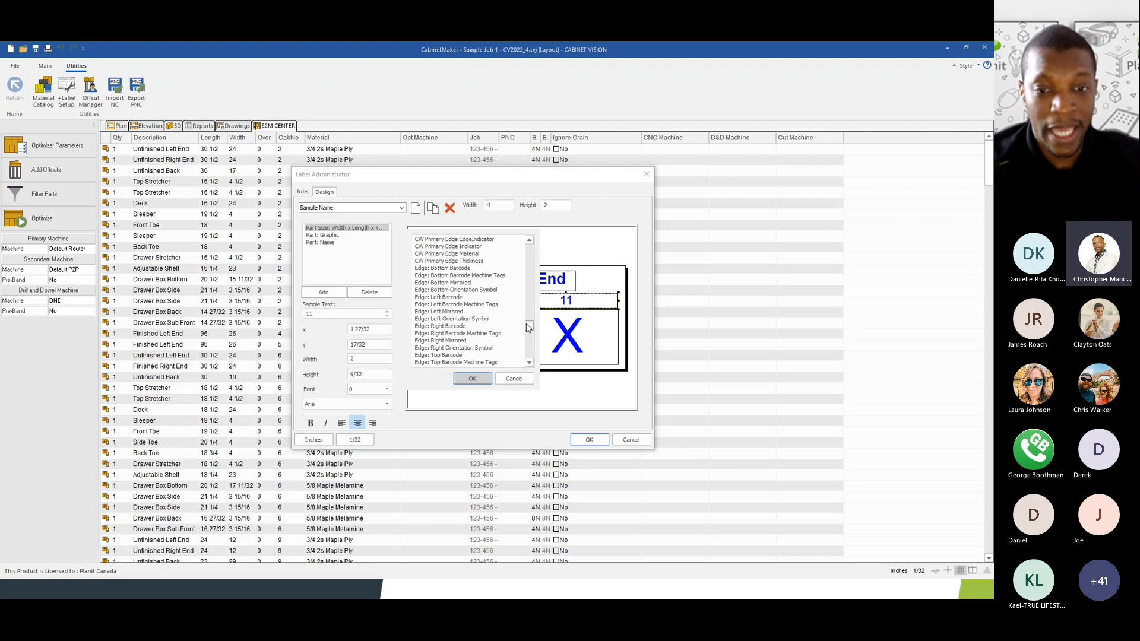
pyautogui.moveTo(527, 327); pyautogui.dragTo(523, 304)
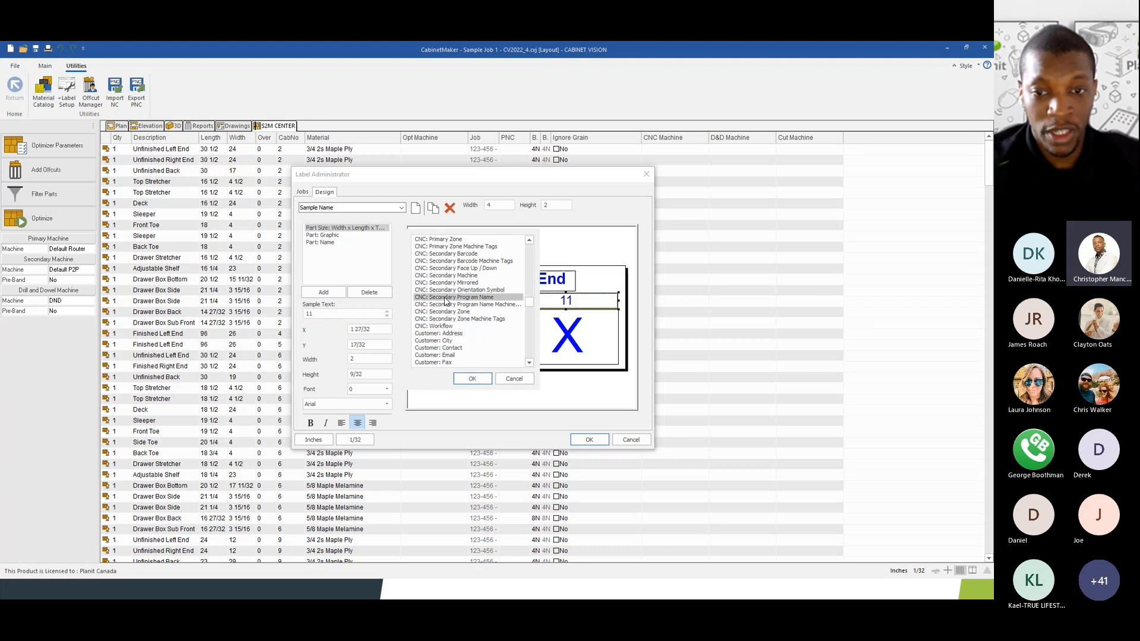
pyautogui.click(472, 378)
pyautogui.moveTo(471, 298); pyautogui.dragTo(475, 361)
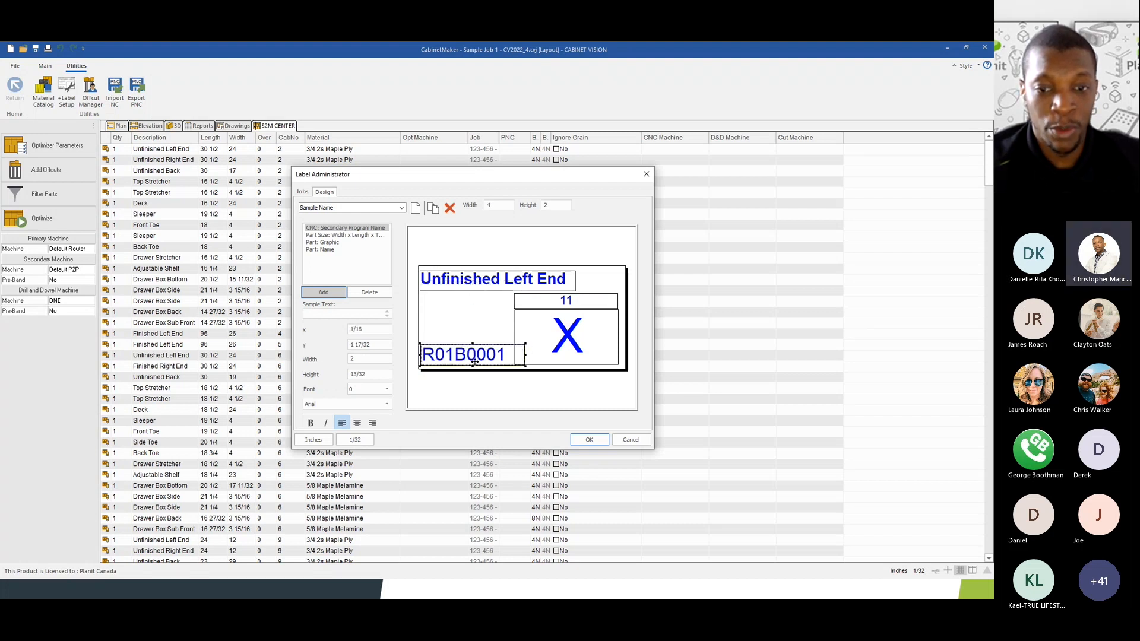
pyautogui.click(525, 354)
# - Narrow the R01B0001 field to 1 25/32 wide and render it in 3 of 9 Barcode
pyautogui.click(514, 355)
pyautogui.moveTo(525, 354); pyautogui.dragTo(515, 358)
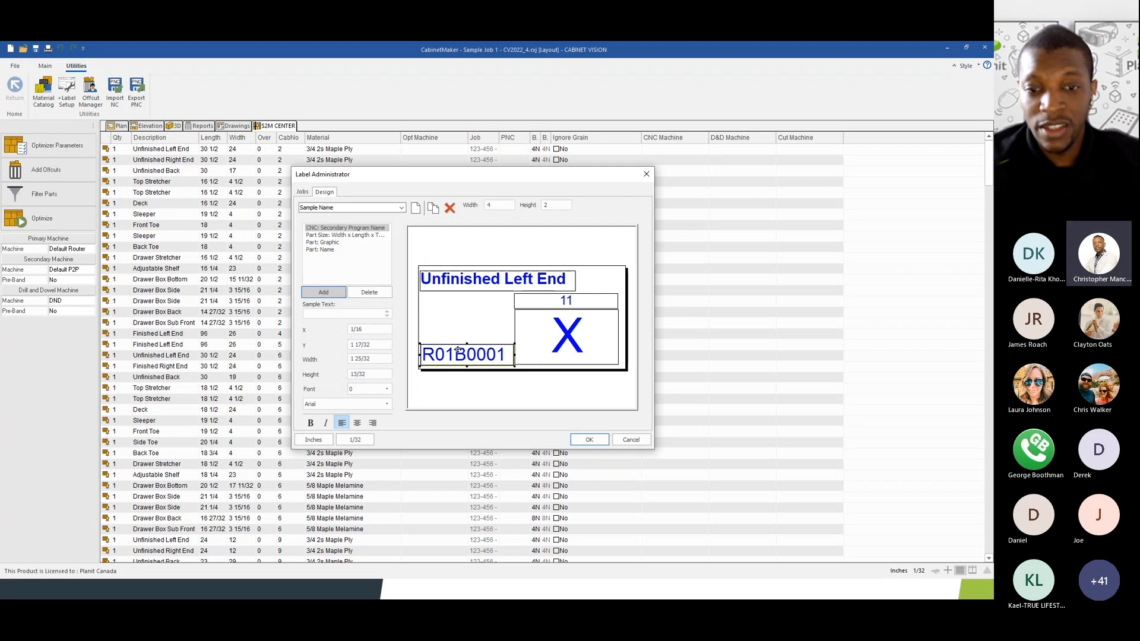
pyautogui.click(356, 404)
pyautogui.moveTo(389, 182); pyautogui.dragTo(387, 163)
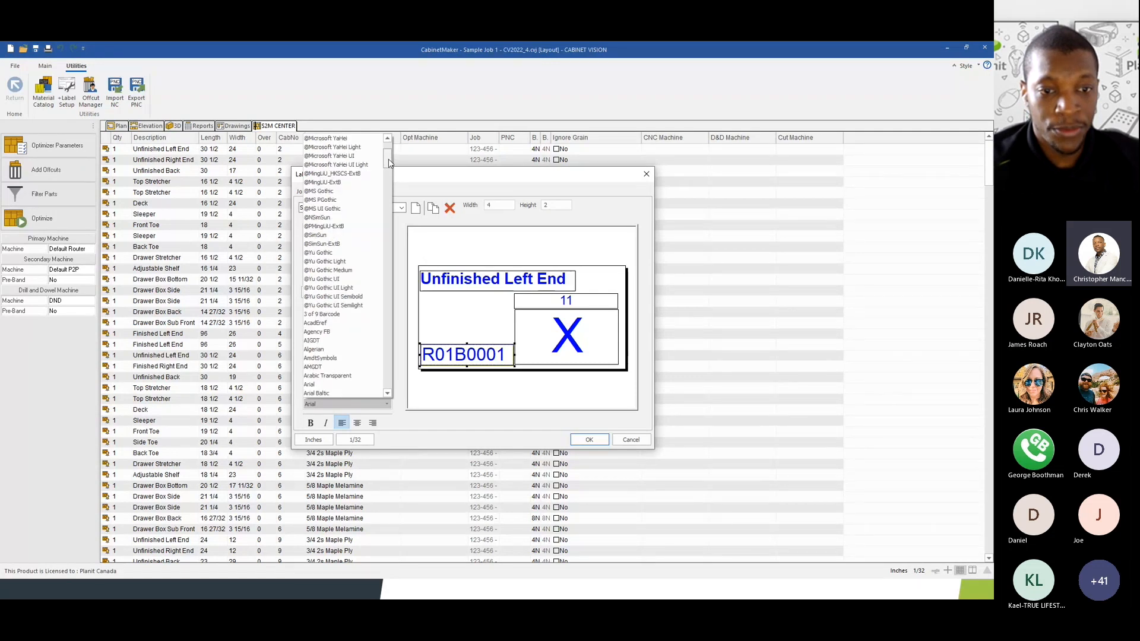
pyautogui.click(316, 315)
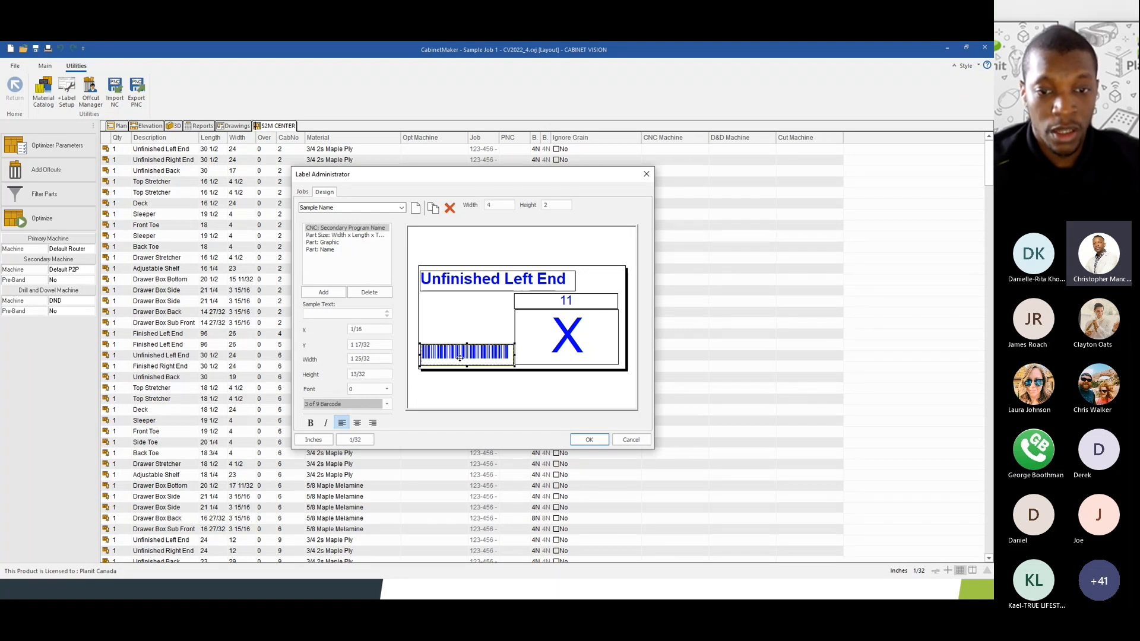
# - Try the Arial TUR font on the field, then switch it back to 3 of 9 Barcode
pyautogui.click(386, 403)
pyautogui.click(321, 279)
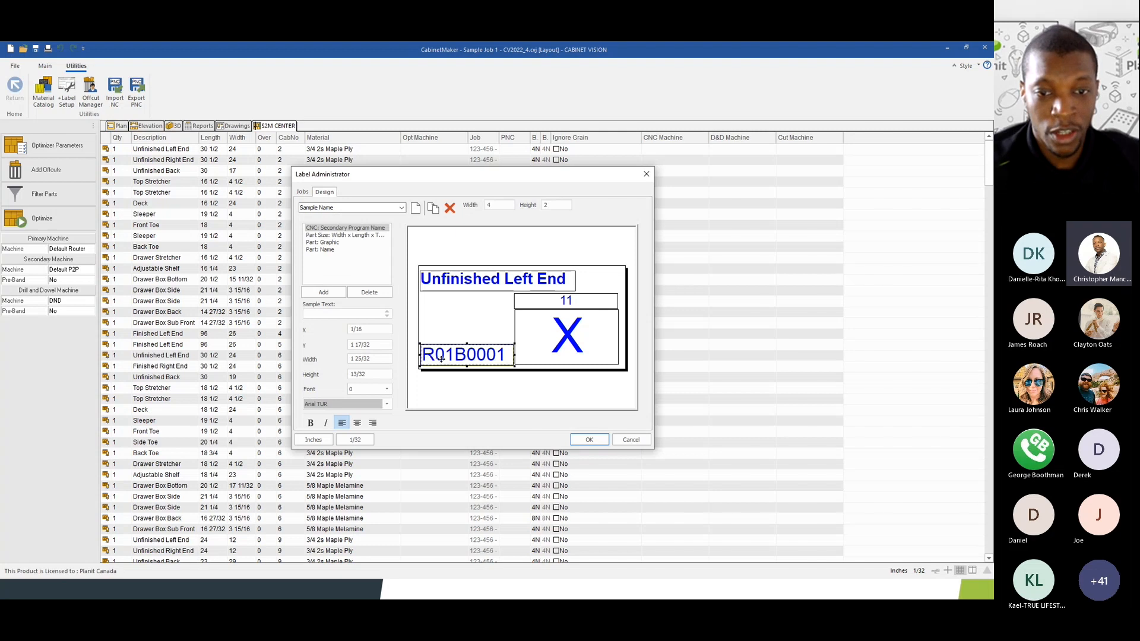
pyautogui.click(369, 405)
pyautogui.scroll(5, 324, 219)
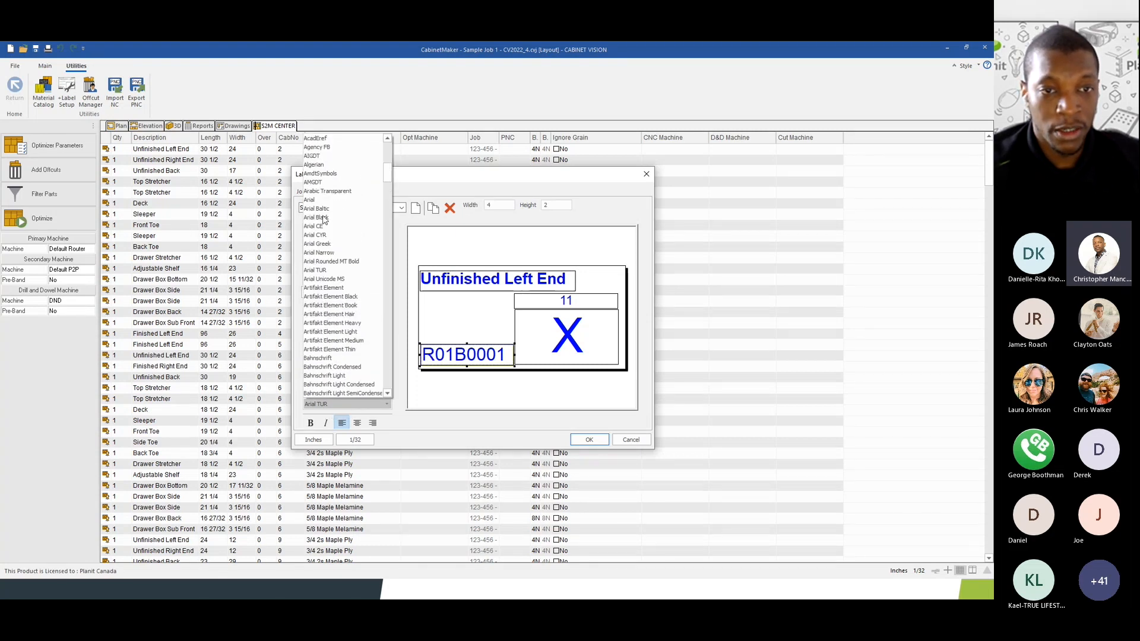
pyautogui.scroll(2, 324, 220)
pyautogui.click(315, 188)
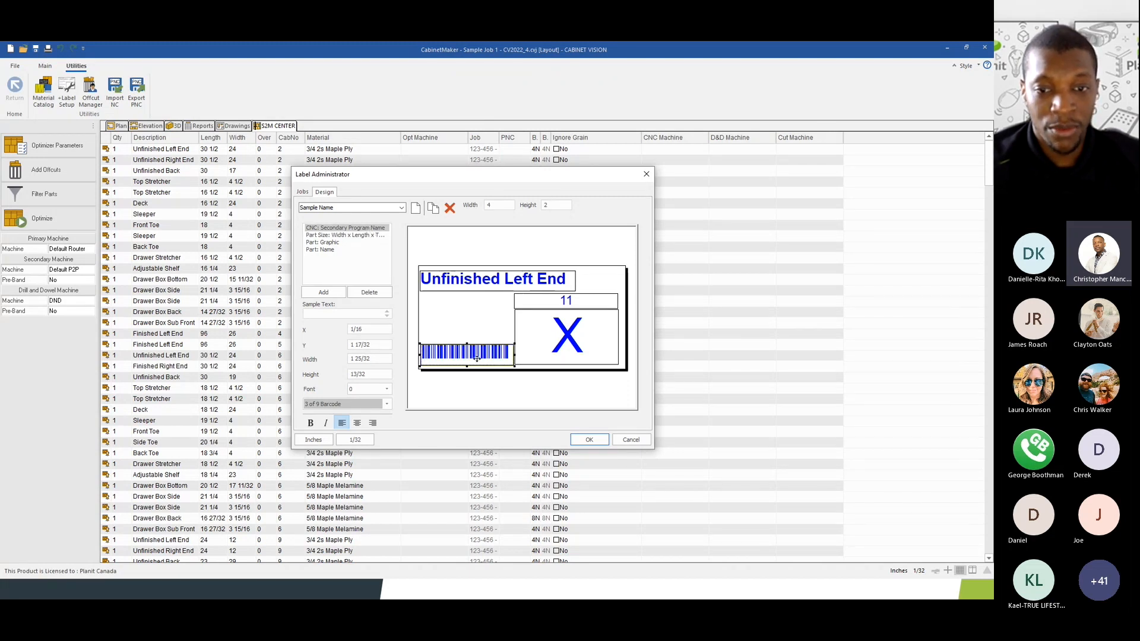
pyautogui.click(558, 342)
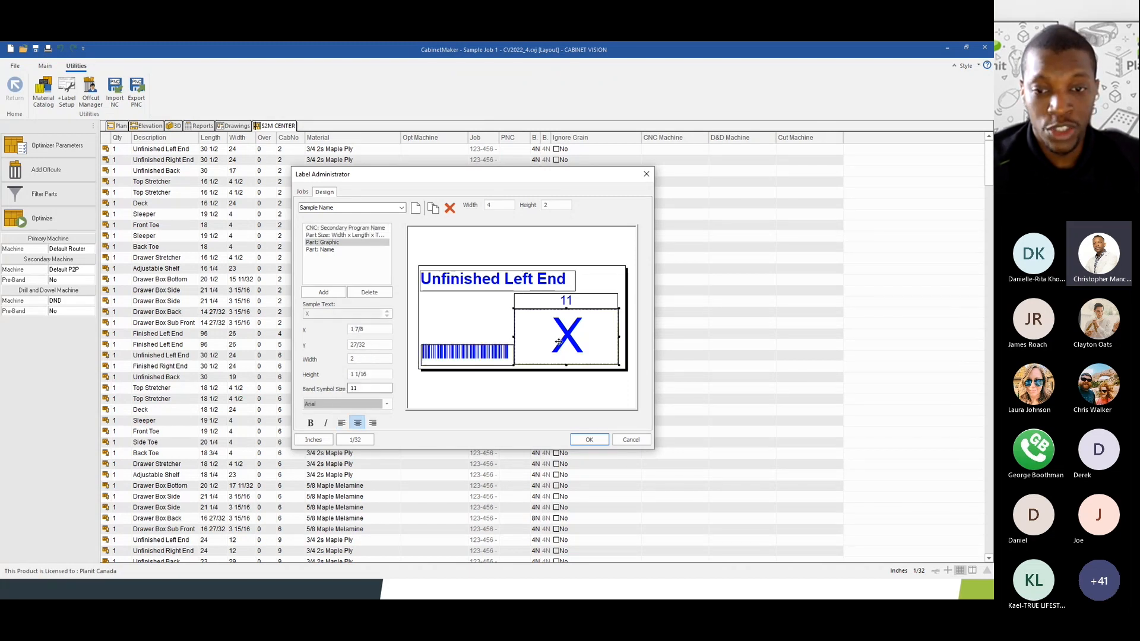
pyautogui.click(567, 301)
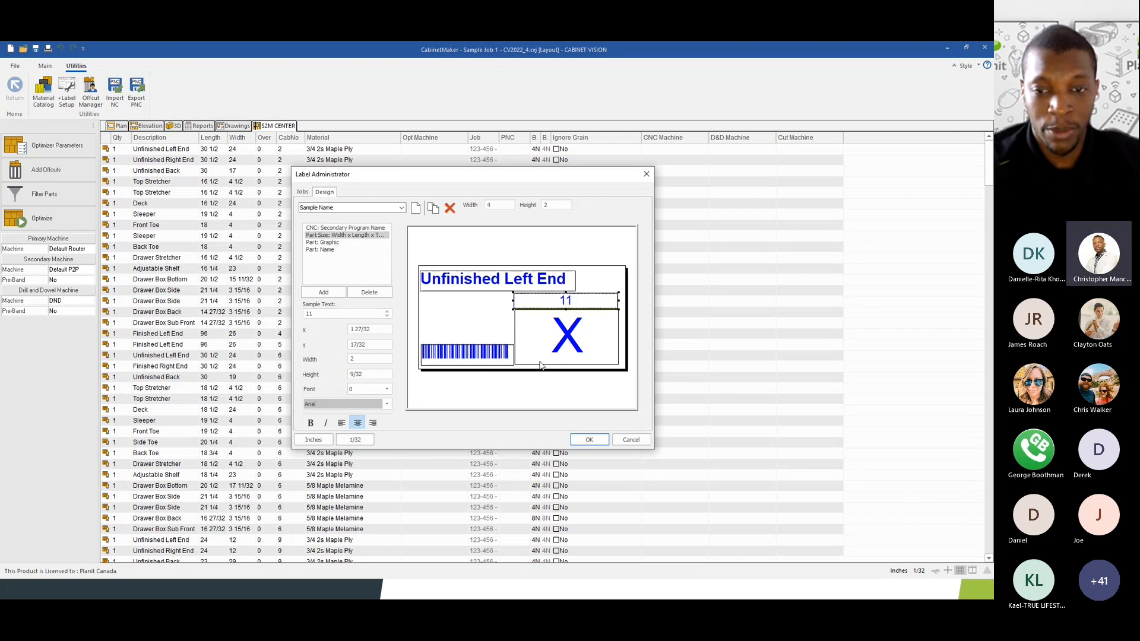
# - Add an Edge: Left Barcode field and render it in the 3 of 9 Barcode font
pyautogui.click(319, 293)
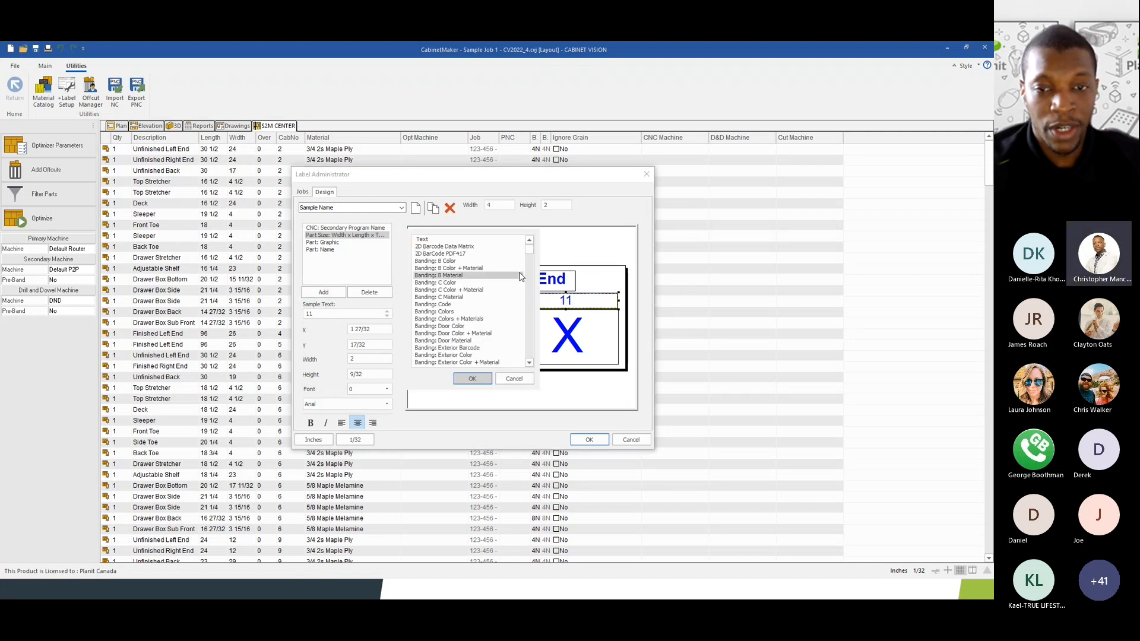
pyautogui.moveTo(530, 254); pyautogui.dragTo(531, 330)
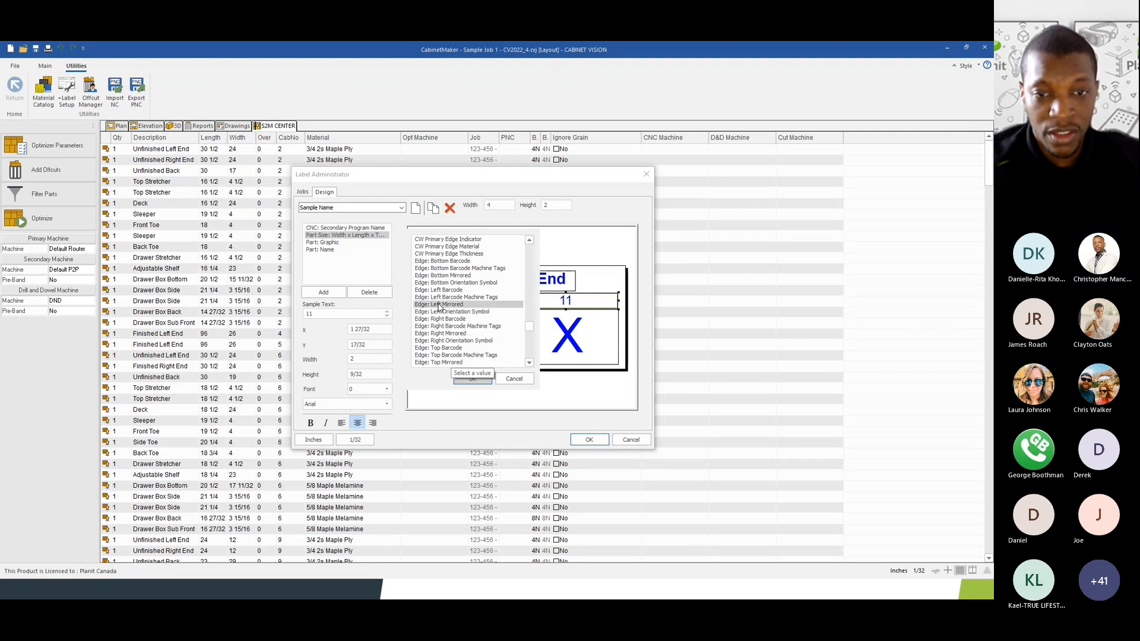
pyautogui.click(470, 380)
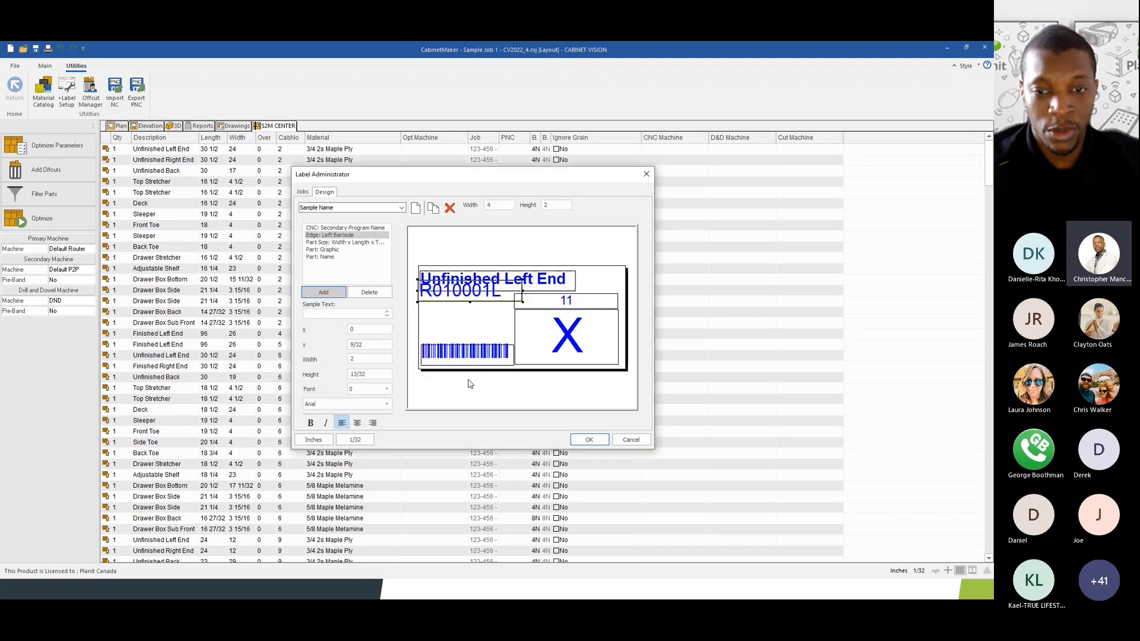
pyautogui.moveTo(462, 320); pyautogui.dragTo(455, 321)
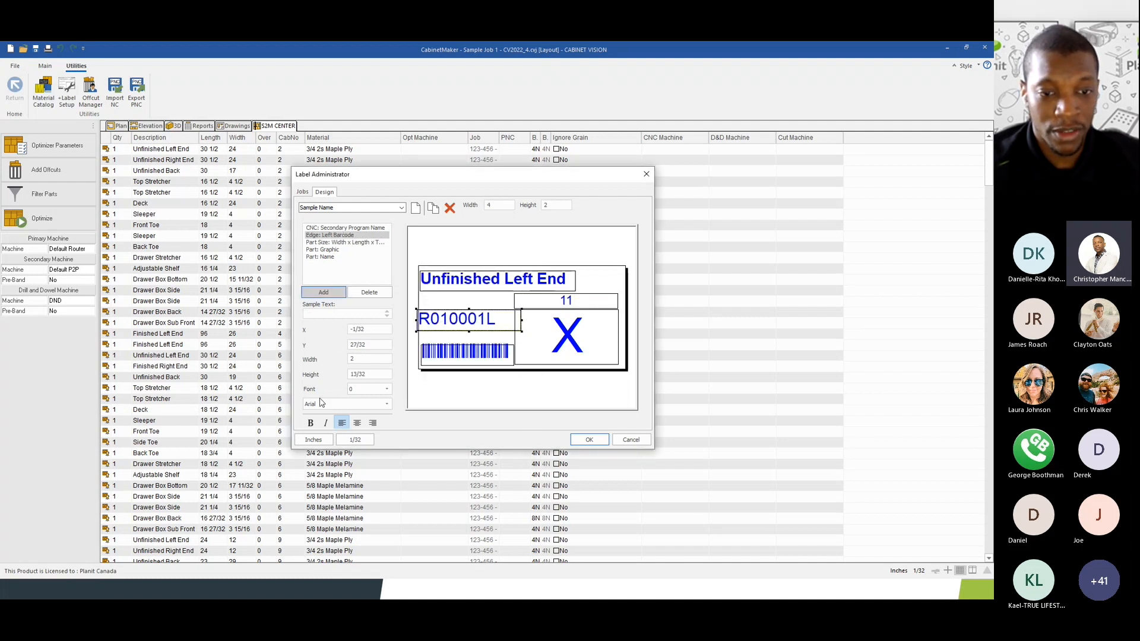
pyautogui.click(347, 404)
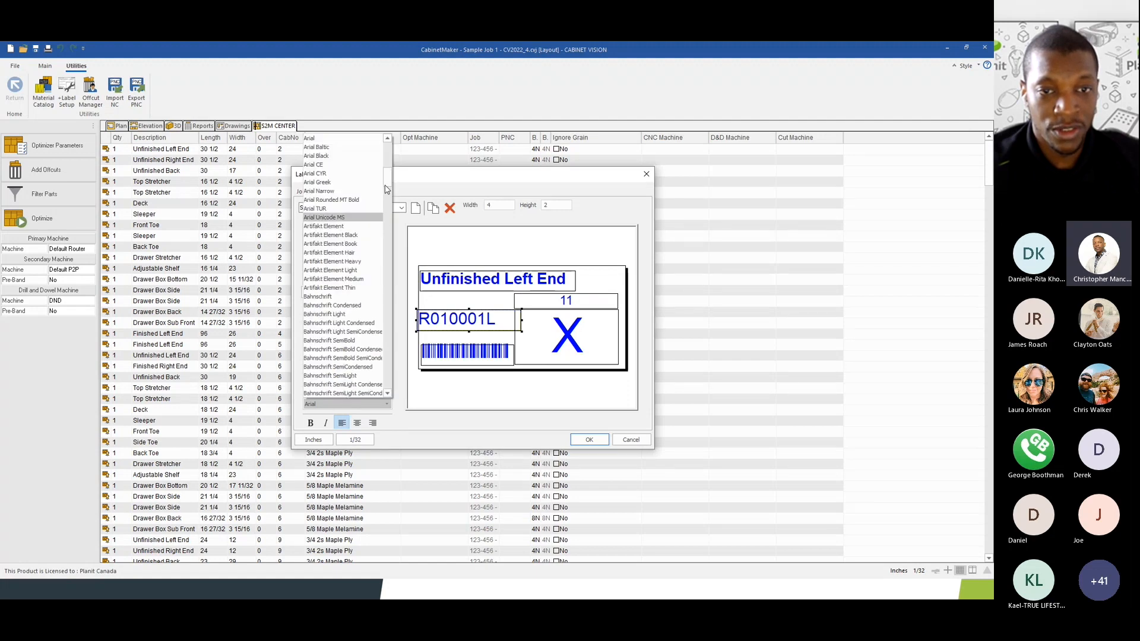
pyautogui.moveTo(389, 182)
pyautogui.mouseDown()
pyautogui.moveTo(395, 213)
pyautogui.moveTo(393, 170)
pyautogui.mouseUp()
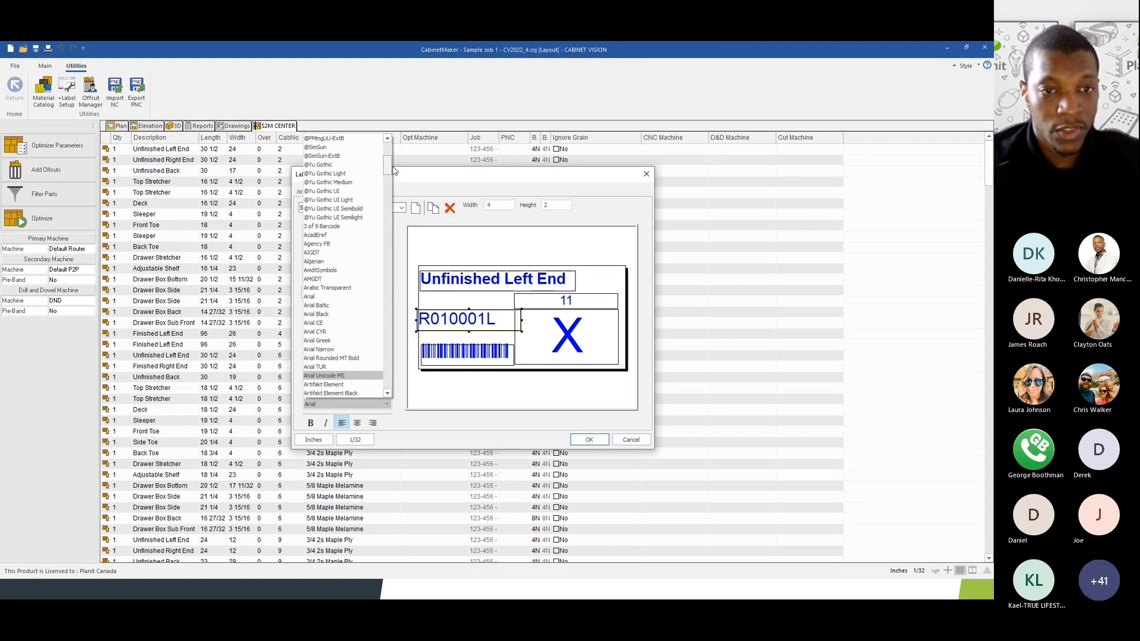
pyautogui.click(337, 227)
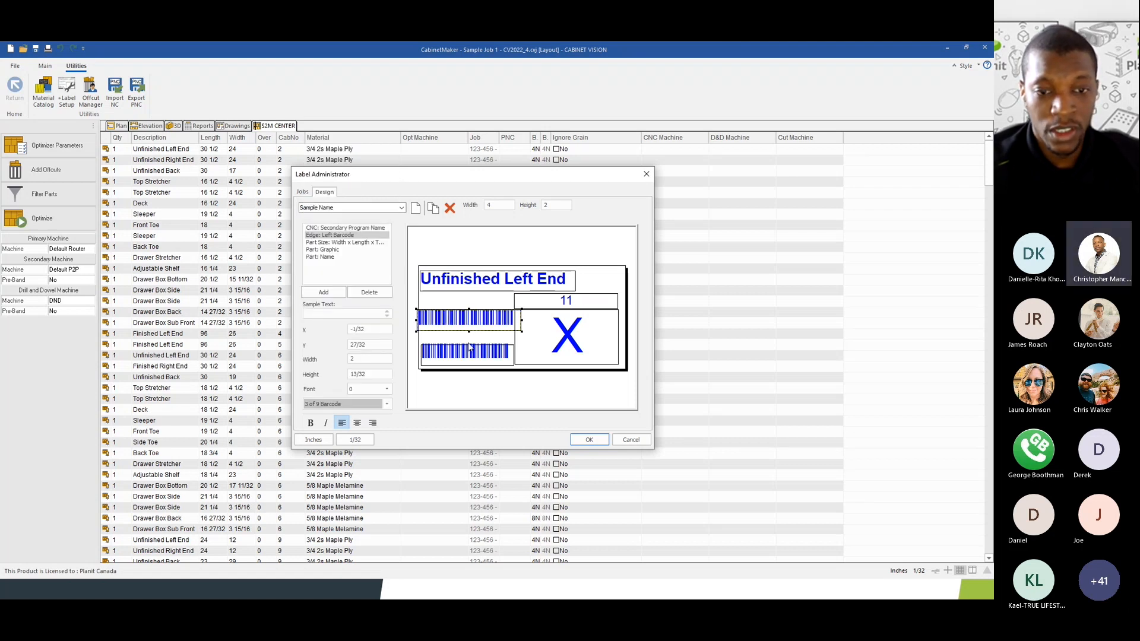
# - Rotate the left barcode 90°, stretch it, place it beside the X box, and left-align it
pyautogui.click(365, 389)
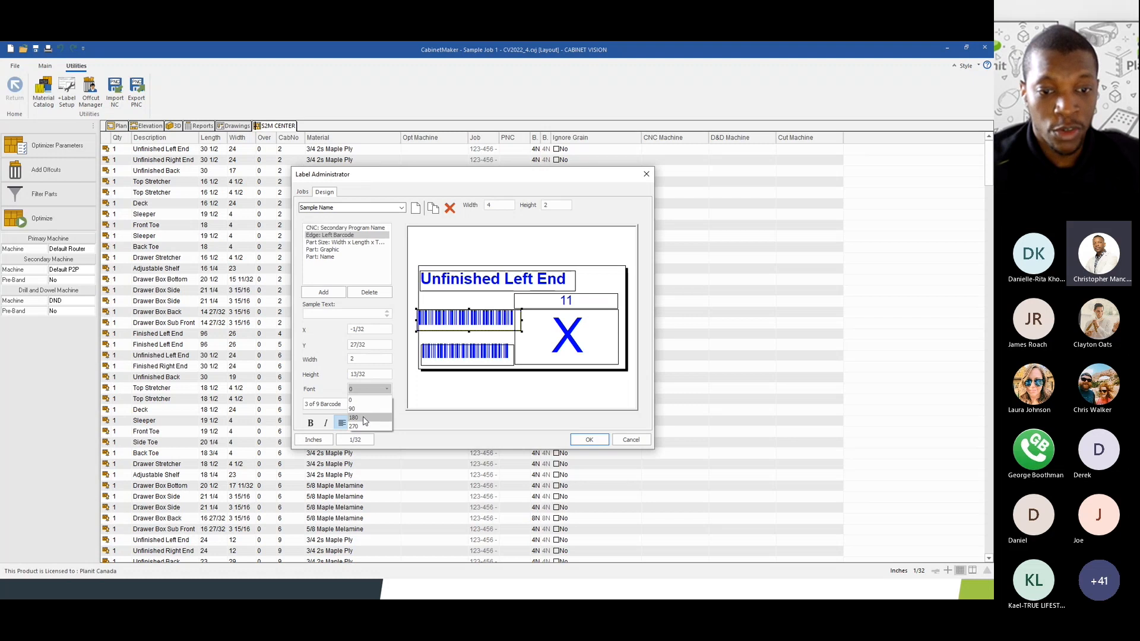
pyautogui.click(363, 410)
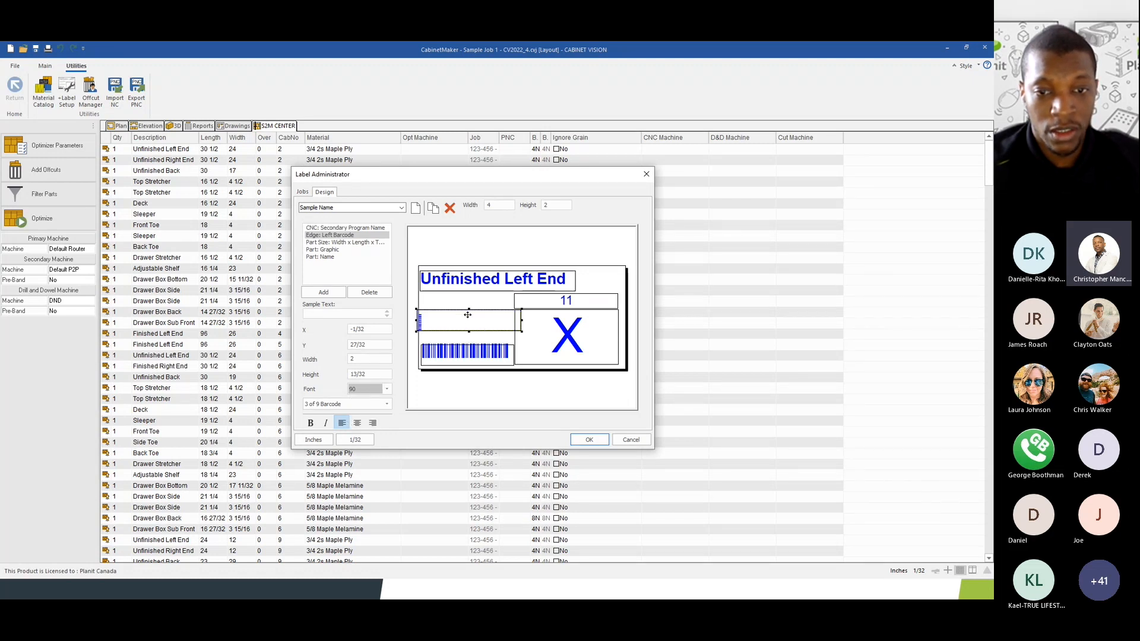
pyautogui.moveTo(469, 309); pyautogui.dragTo(430, 313)
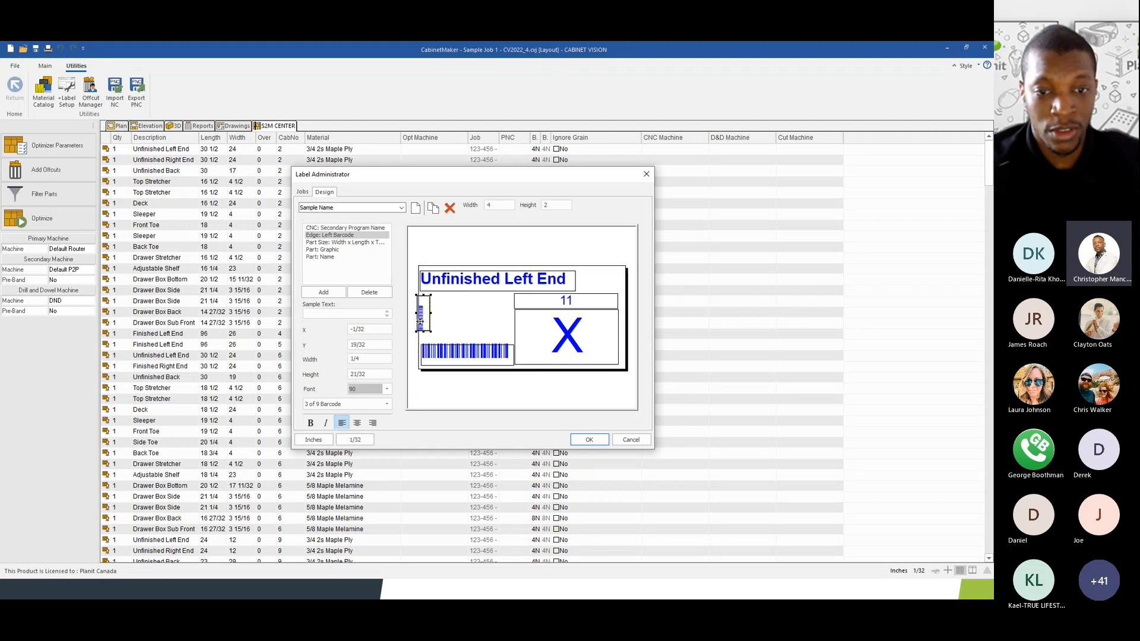
pyautogui.click(471, 352)
pyautogui.moveTo(473, 358); pyautogui.dragTo(462, 244)
pyautogui.moveTo(424, 322); pyautogui.dragTo(509, 308)
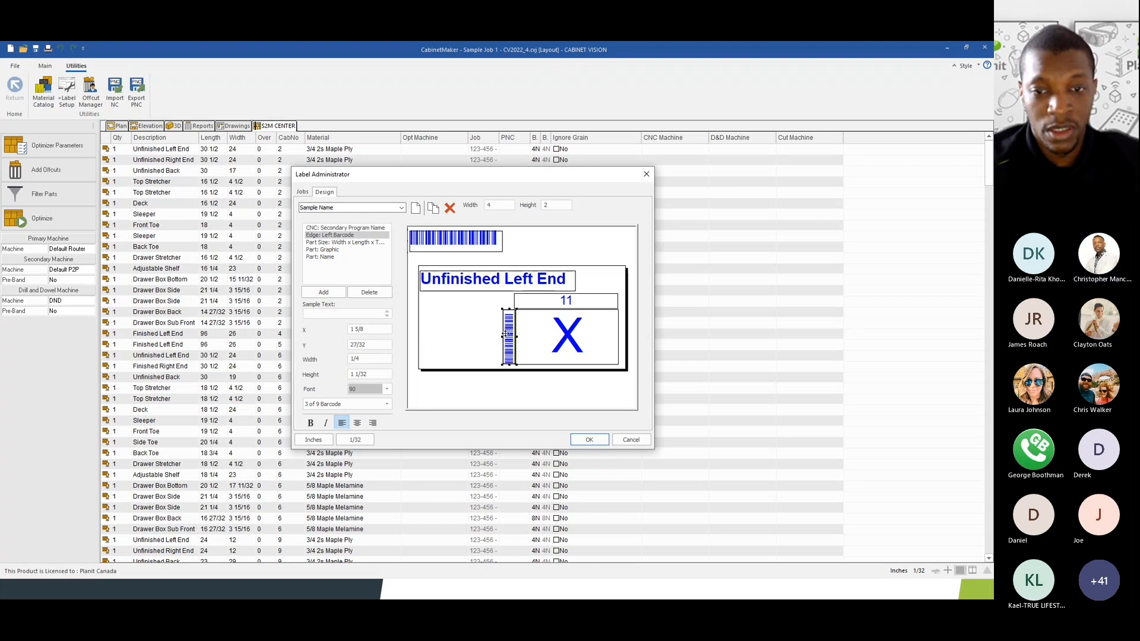
pyautogui.click(358, 423)
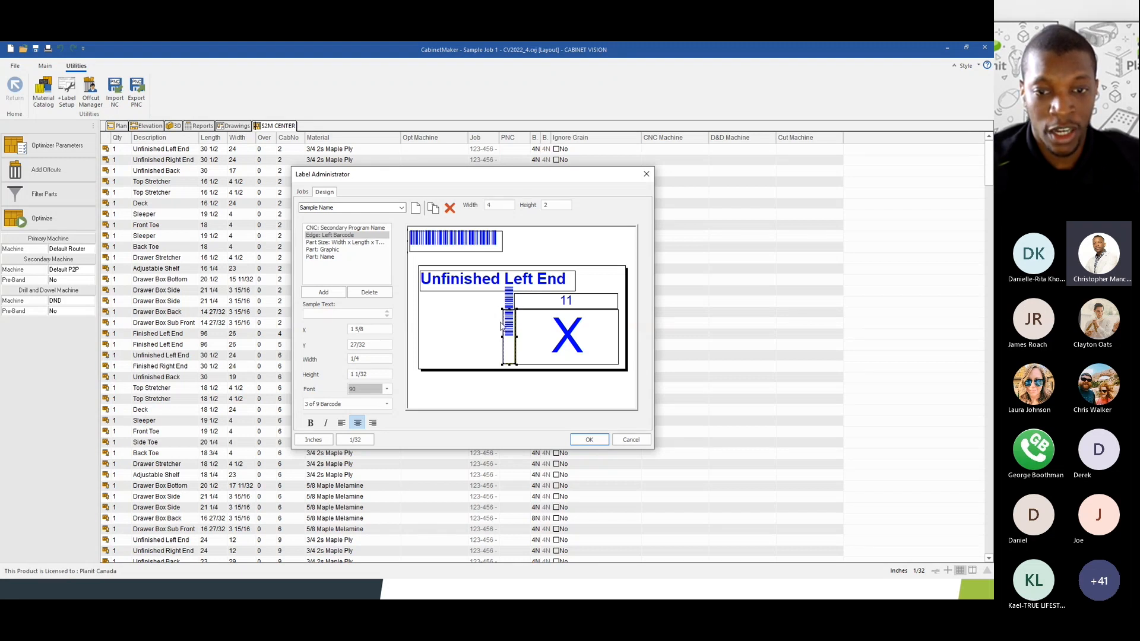
pyautogui.click(342, 422)
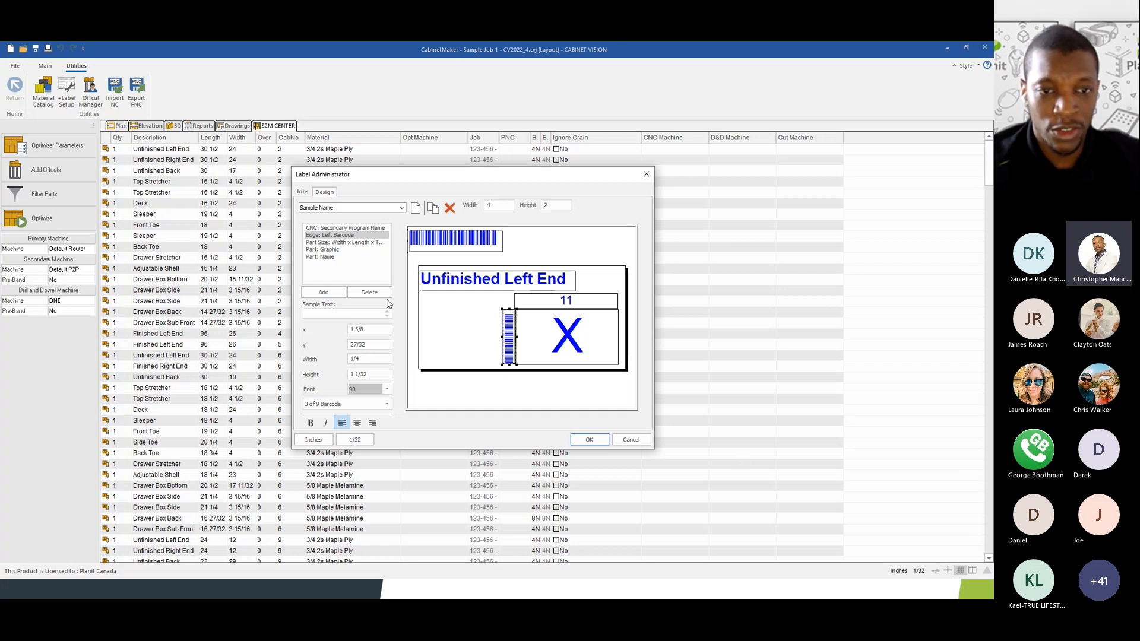
pyautogui.click(324, 292)
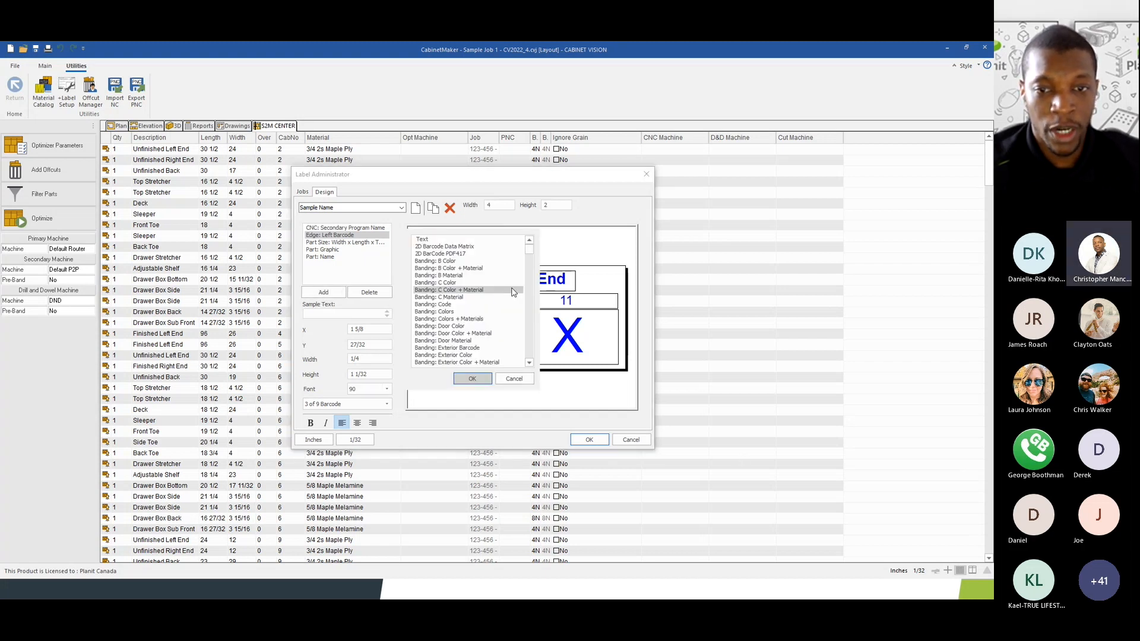
# - Add an Edge: Right Barcode field rotated 270° in the 3 of 9 Barcode font
pyautogui.moveTo(533, 252); pyautogui.dragTo(530, 326)
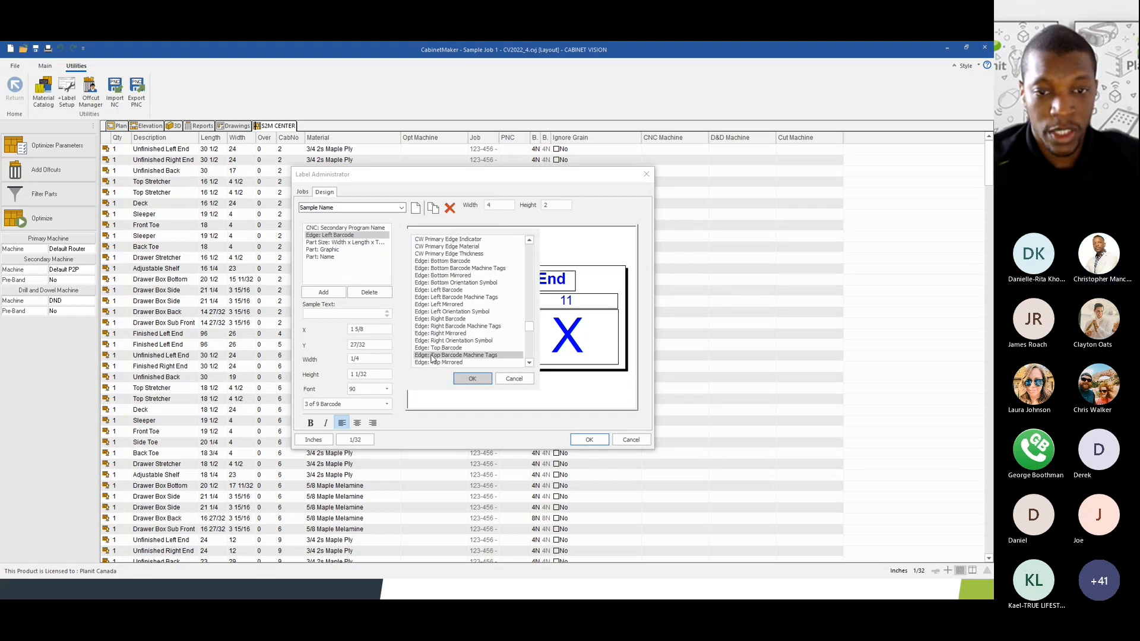
pyautogui.click(440, 318)
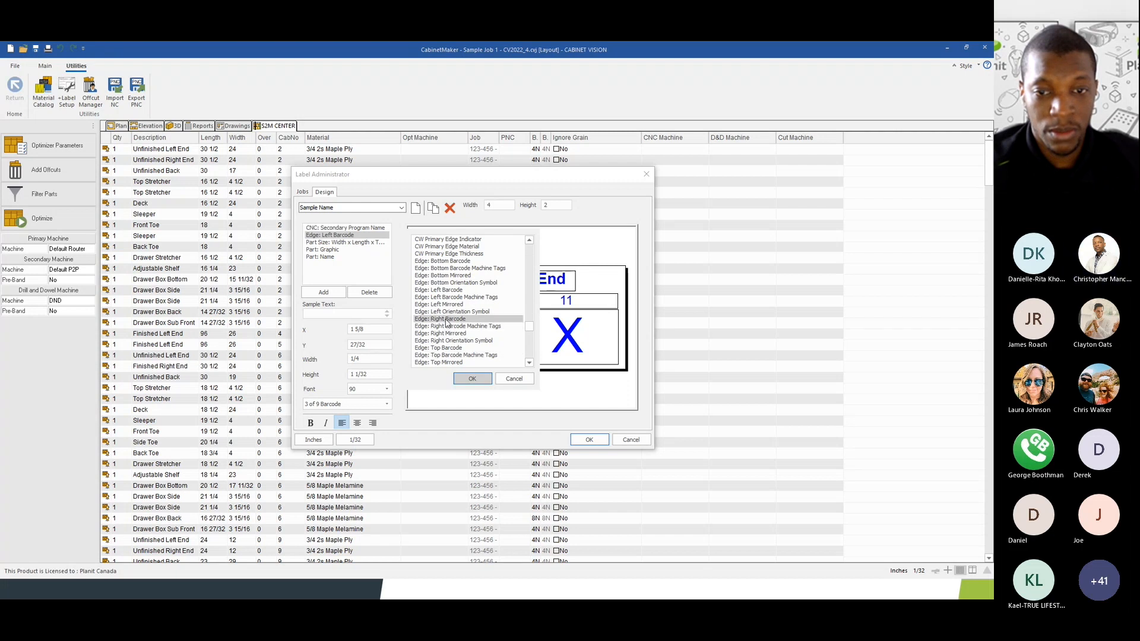
pyautogui.click(473, 380)
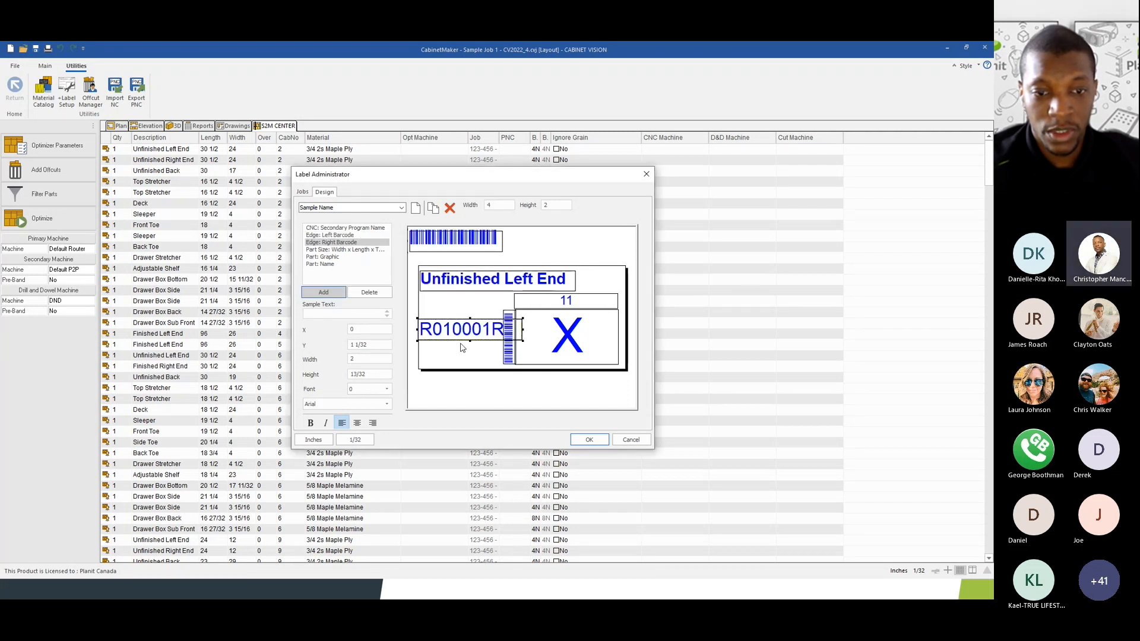
pyautogui.click(368, 393)
pyautogui.click(358, 425)
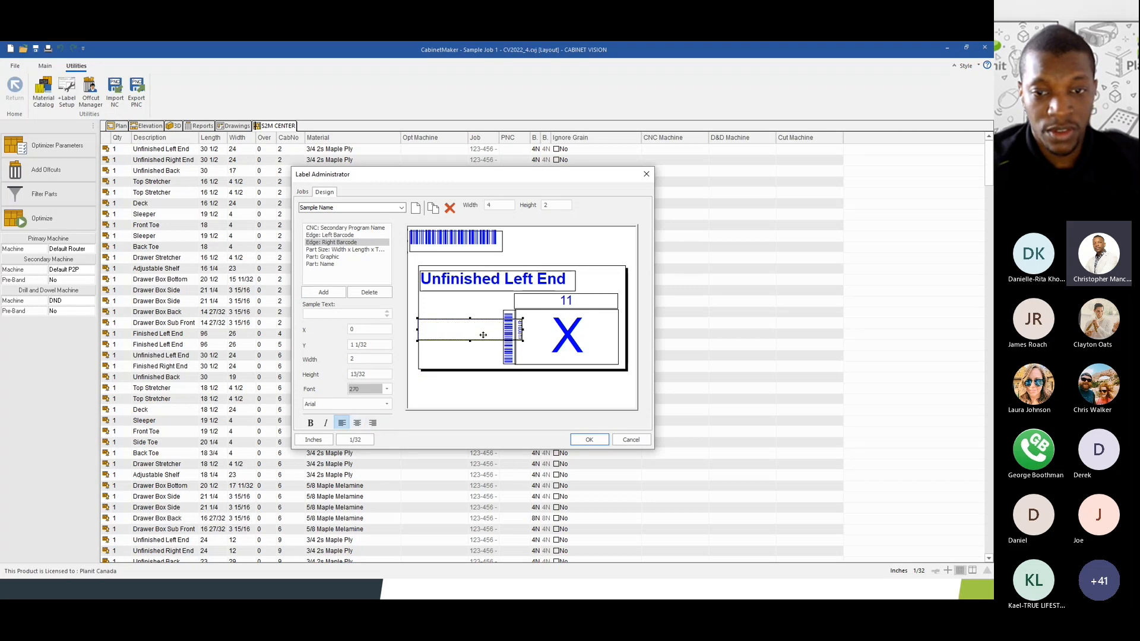
pyautogui.click(347, 404)
pyautogui.scroll(4, 344, 226)
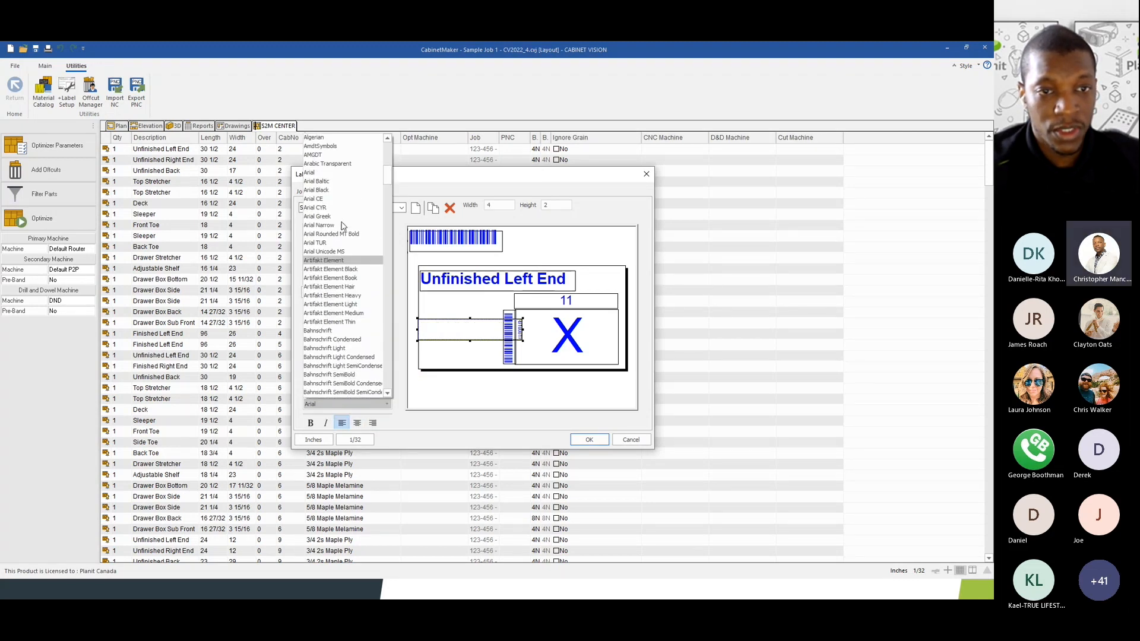
pyautogui.click(316, 174)
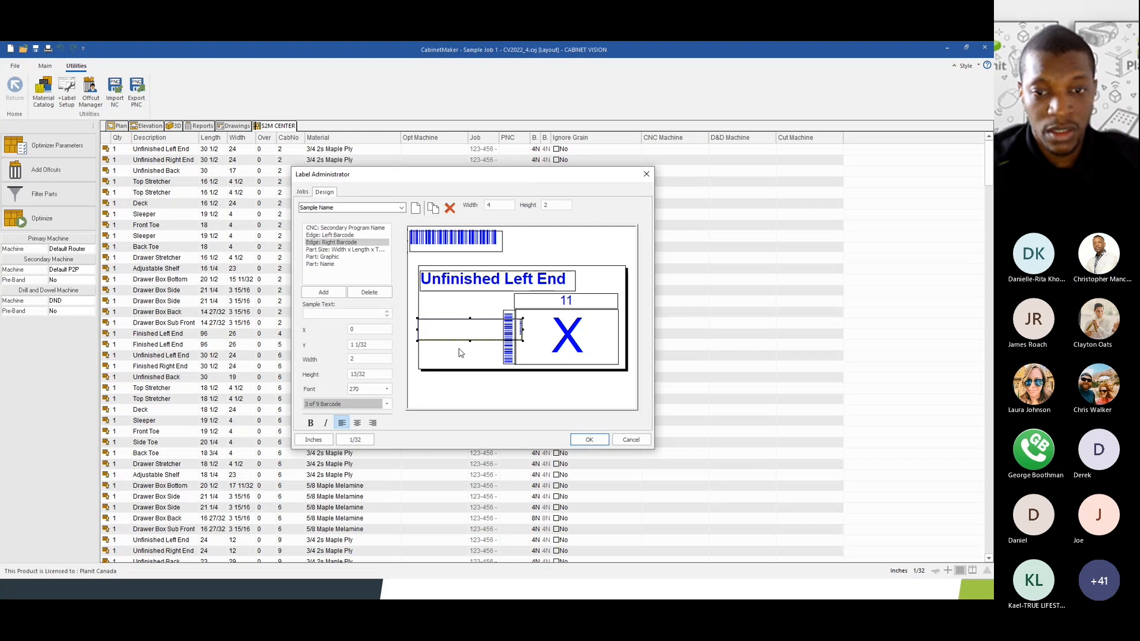
# - Stretch and slim the right barcode along the label's right edge, nudging the X slightly left
pyautogui.moveTo(469, 319); pyautogui.dragTo(470, 309)
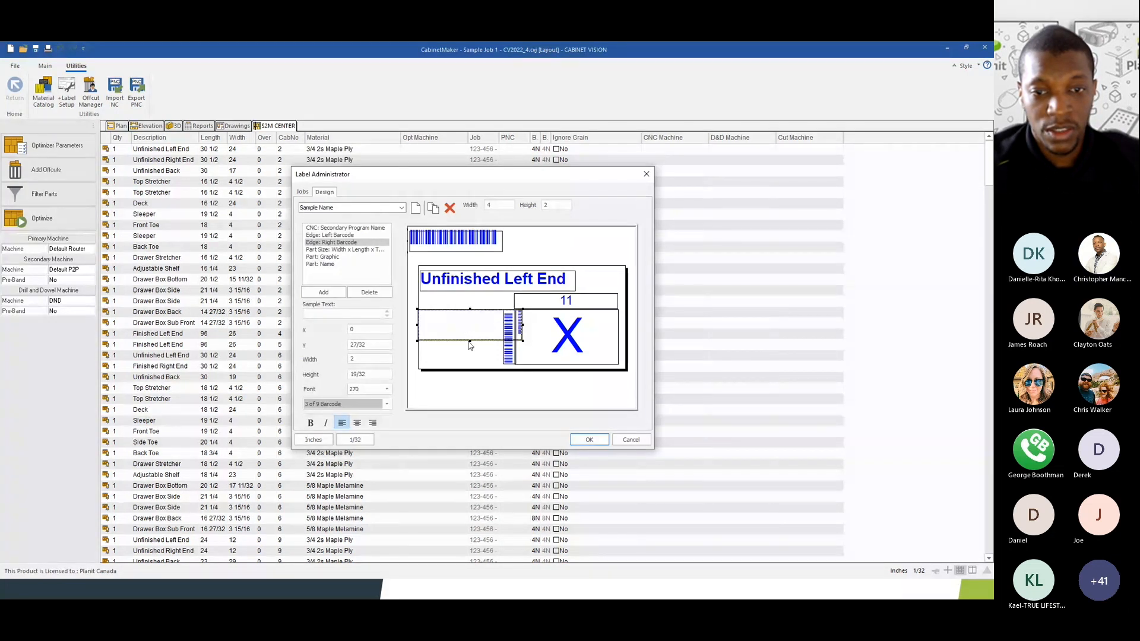
pyautogui.moveTo(470, 341); pyautogui.dragTo(604, 355)
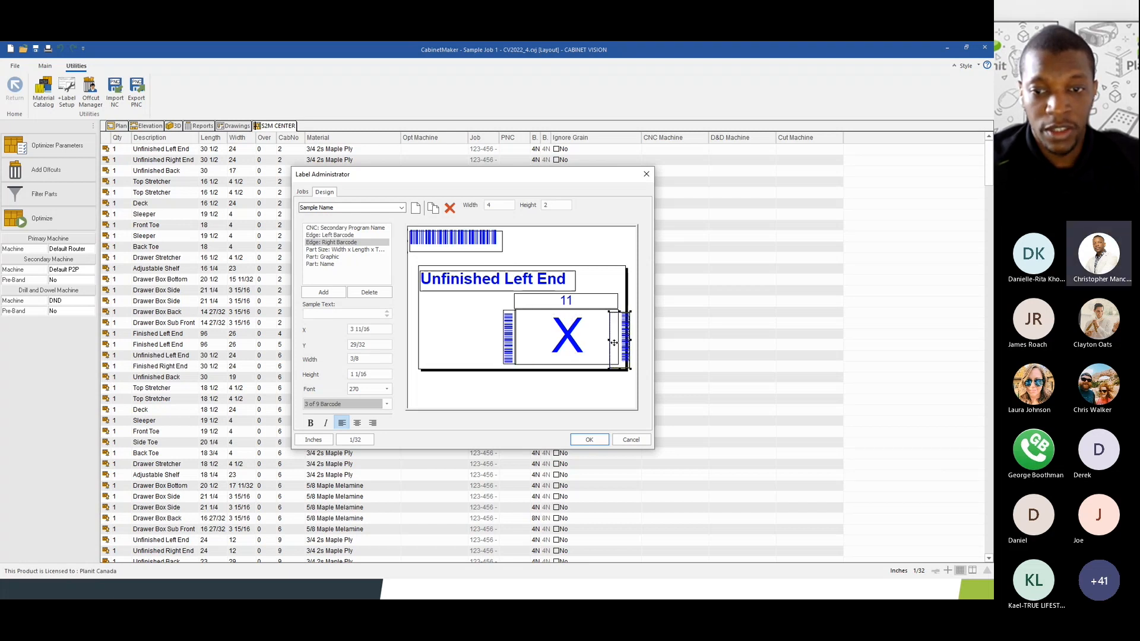
pyautogui.moveTo(616, 342); pyautogui.dragTo(617, 342)
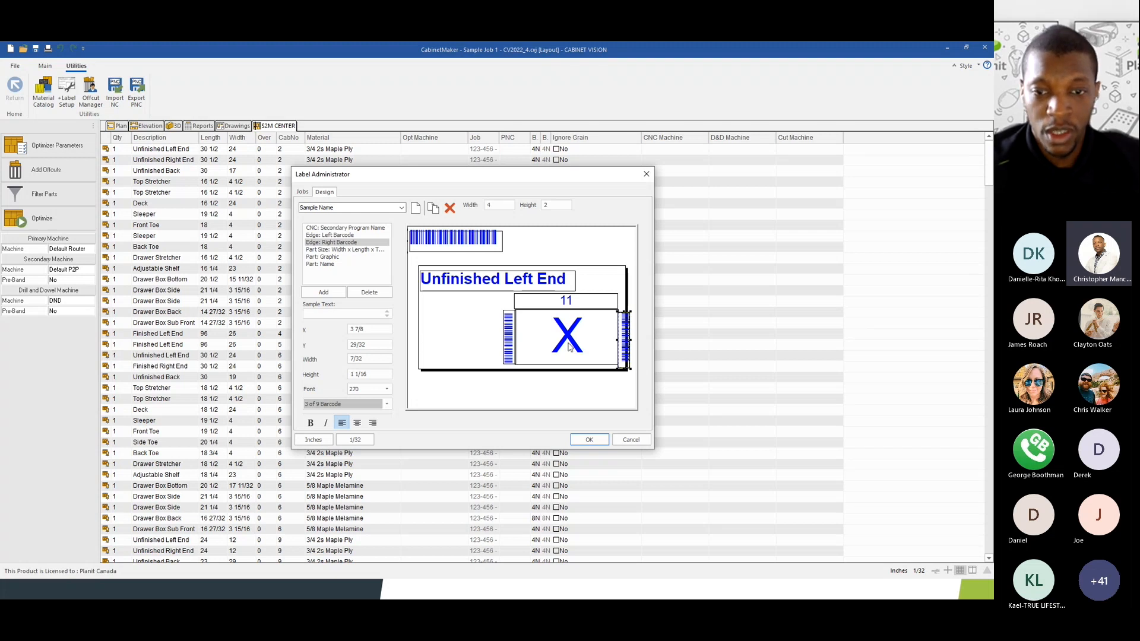
pyautogui.click(569, 347)
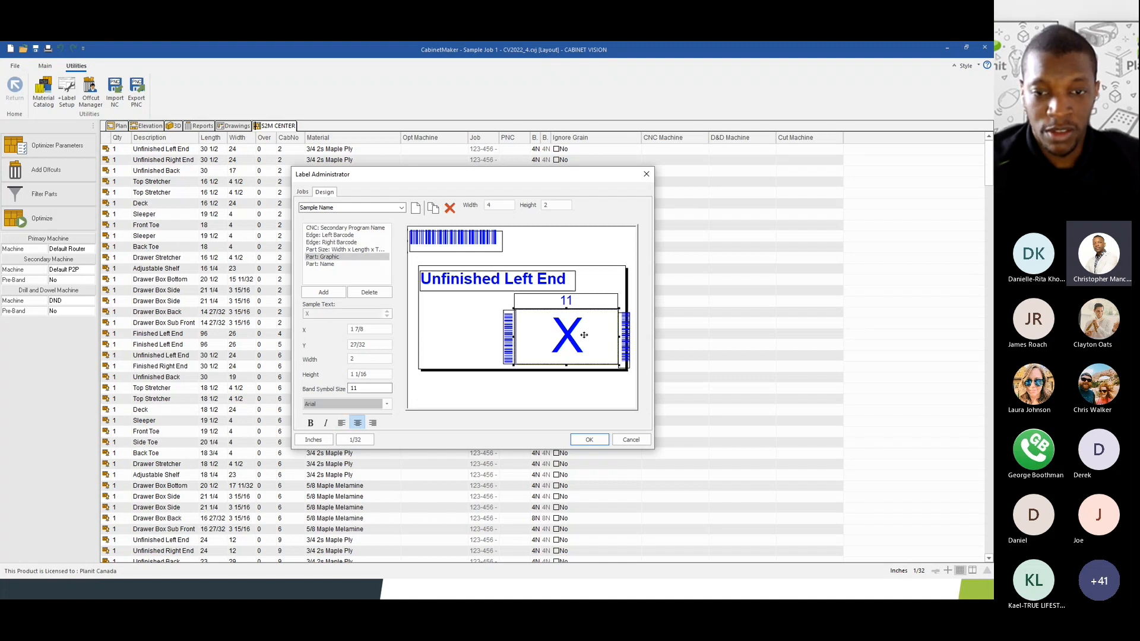
pyautogui.moveTo(542, 340); pyautogui.dragTo(540, 339)
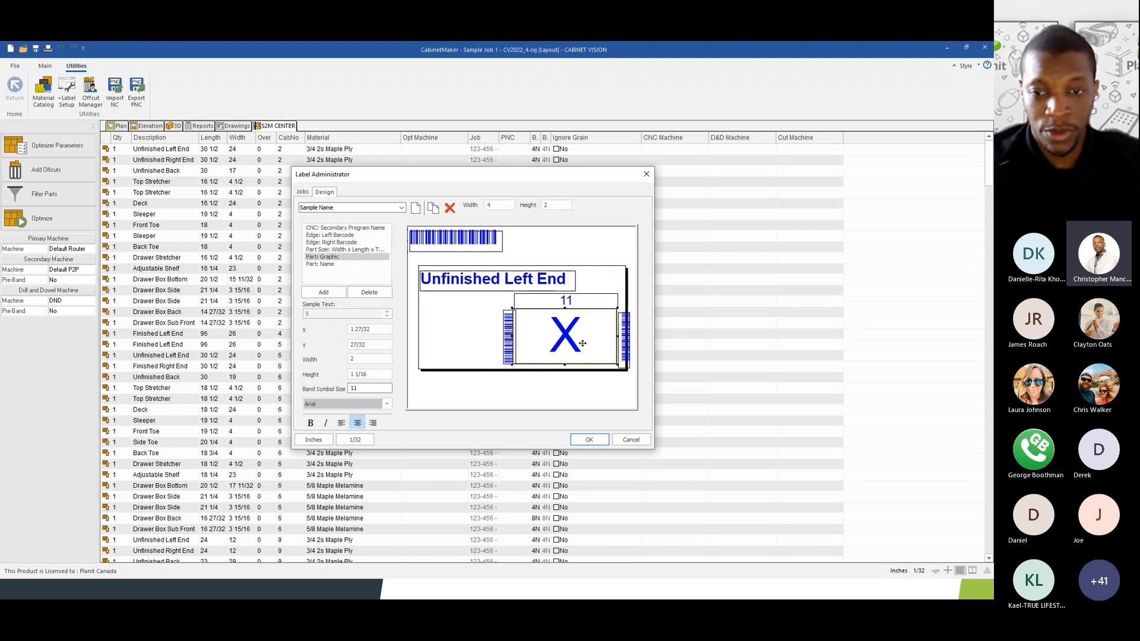
pyautogui.click(626, 354)
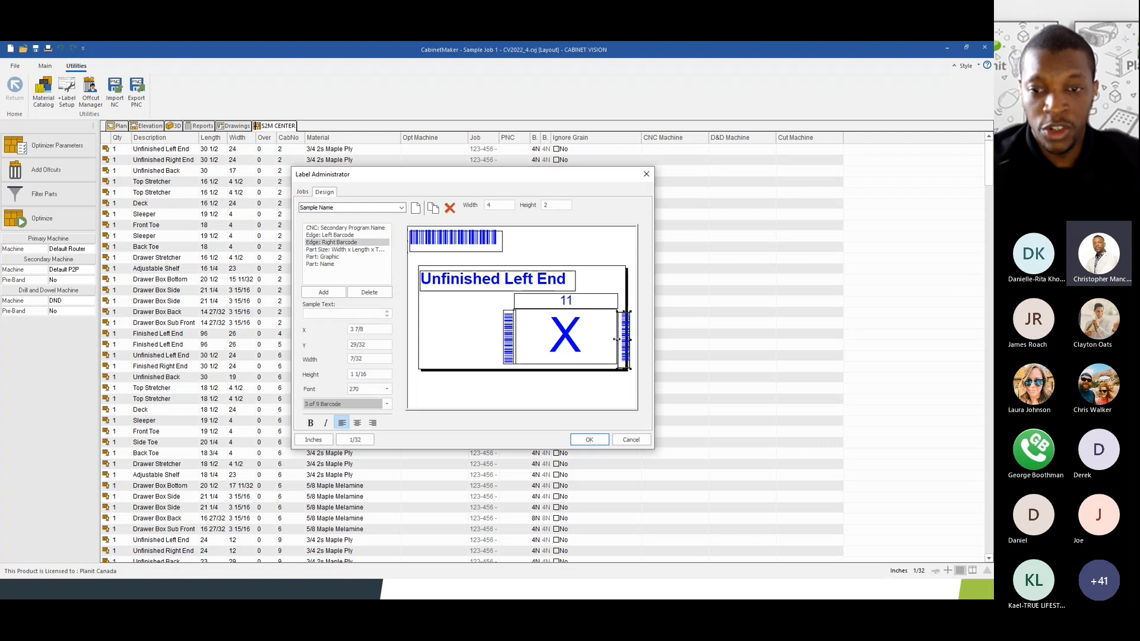
pyautogui.moveTo(616, 339); pyautogui.dragTo(623, 339)
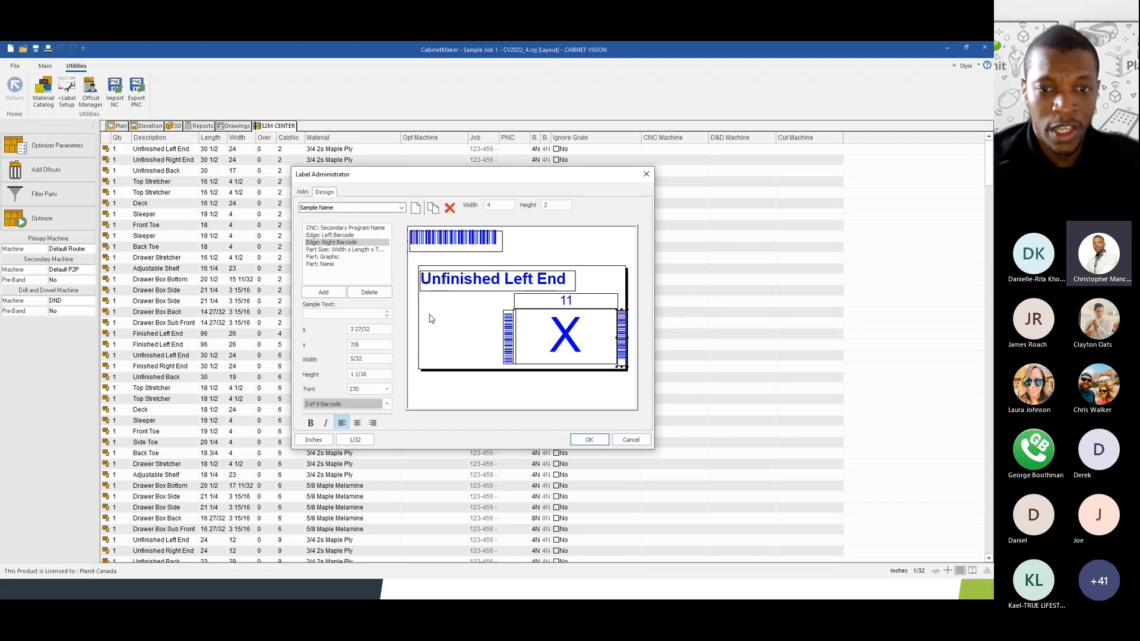
pyautogui.click(508, 336)
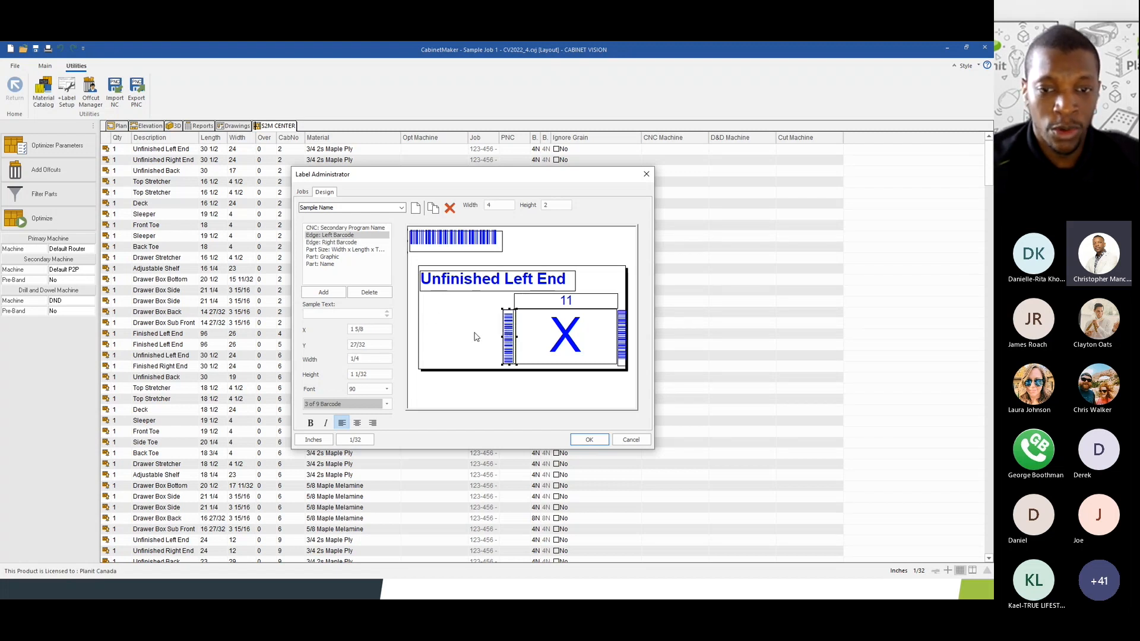
# - Browse the field list without adding anything, then open the saved label layouts dropdown
pyautogui.click(317, 296)
pyautogui.moveTo(530, 251); pyautogui.dragTo(528, 331)
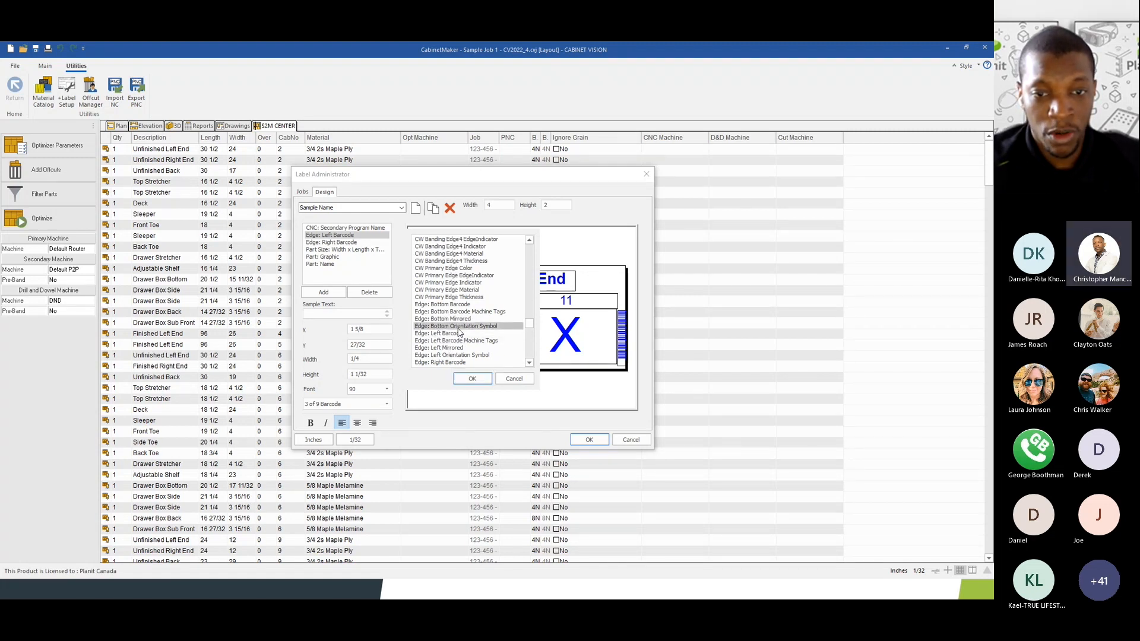
pyautogui.scroll(-2, 459, 333)
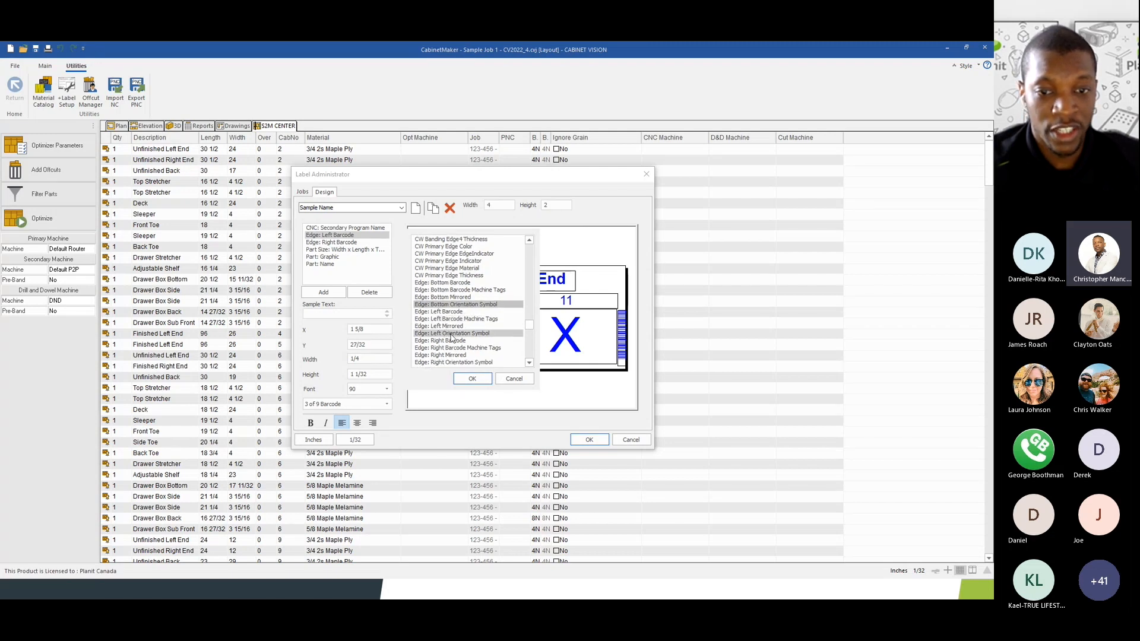
pyautogui.scroll(-2, 451, 336)
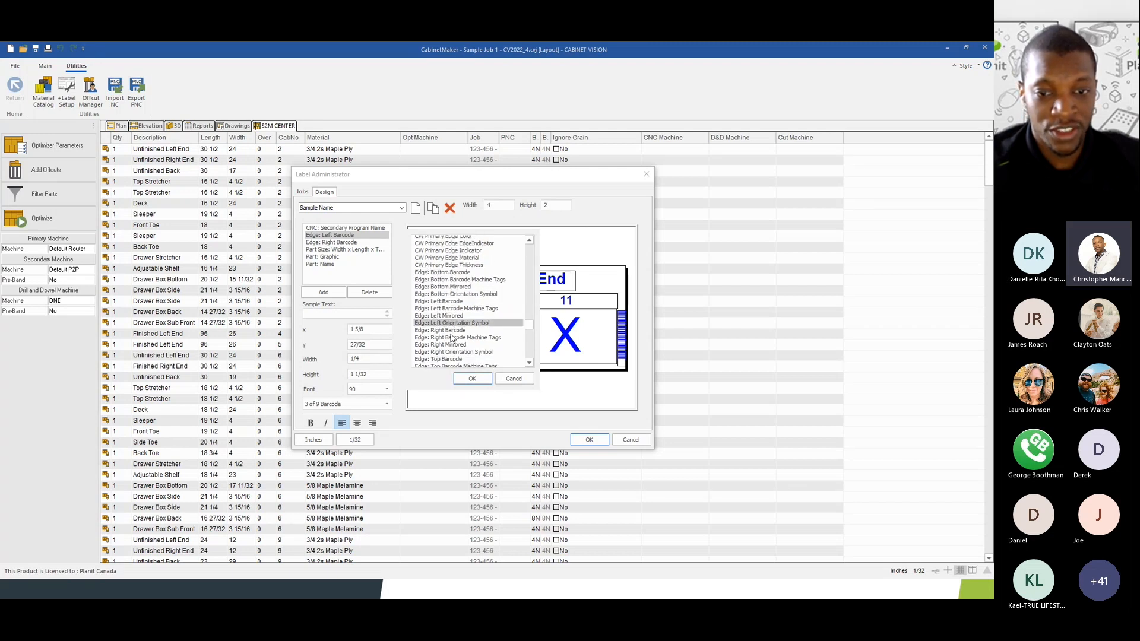
pyautogui.click(513, 380)
pyautogui.click(350, 208)
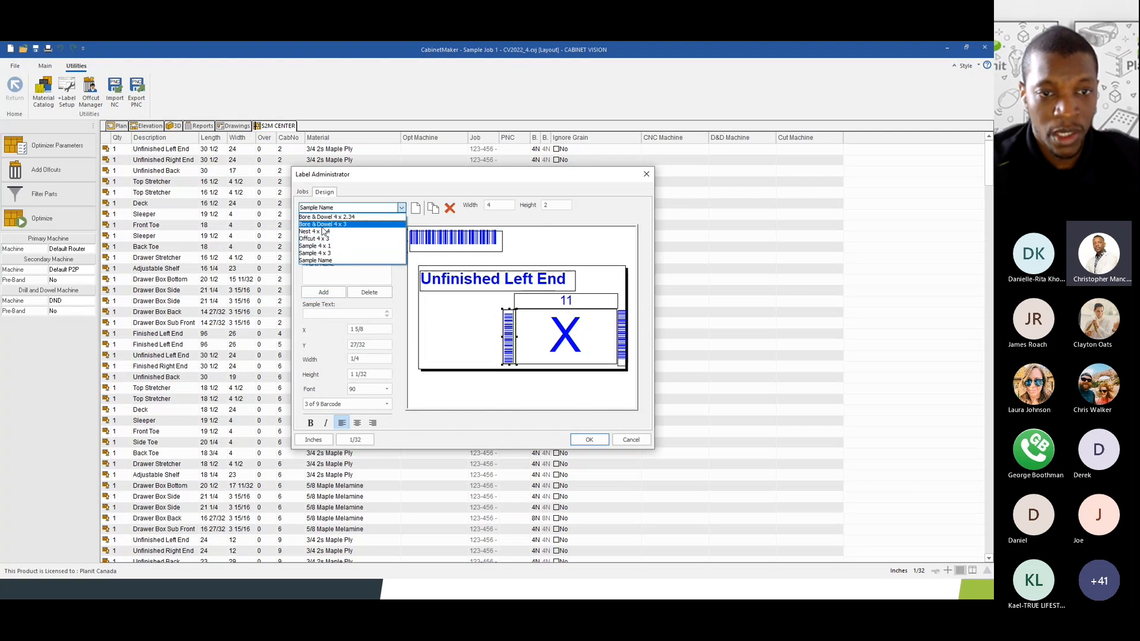
# - Inspect the orientation arrows and barcodes on the Bore & Dowel 4 x 3 label, then reopen Sample Name
pyautogui.click(326, 224)
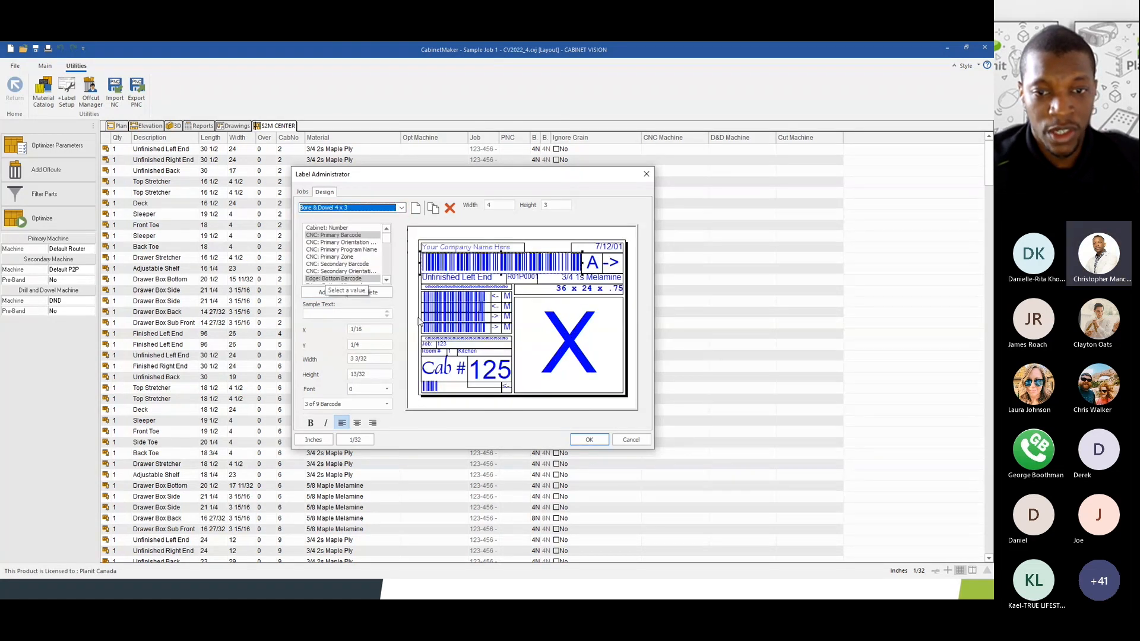
pyautogui.click(495, 296)
pyautogui.click(495, 309)
pyautogui.click(496, 318)
pyautogui.click(497, 330)
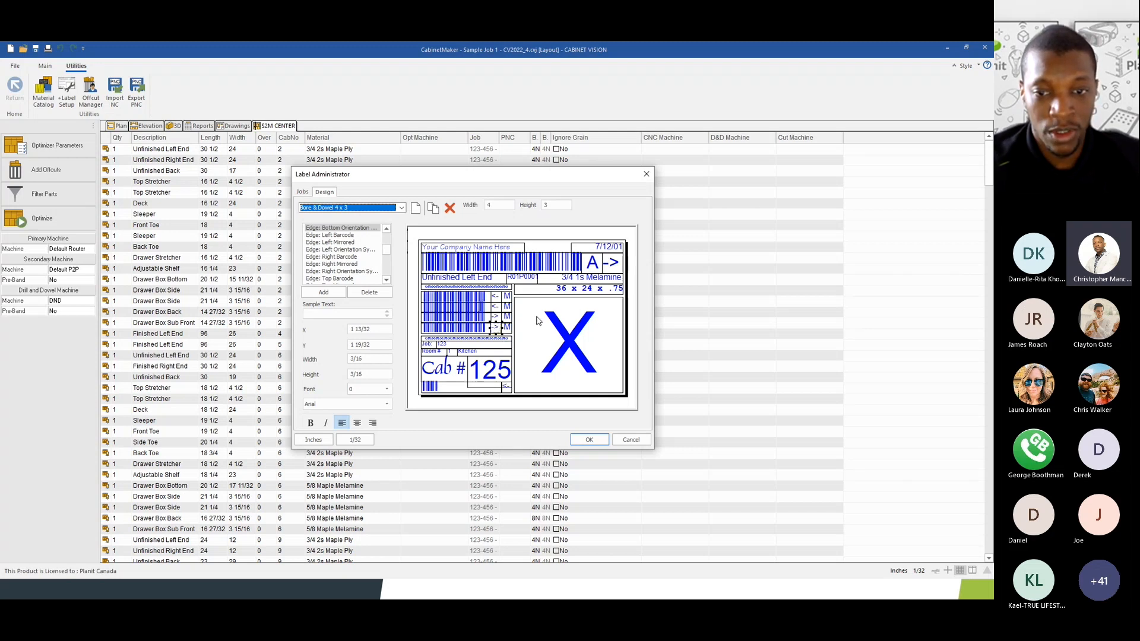
pyautogui.click(496, 317)
pyautogui.click(494, 327)
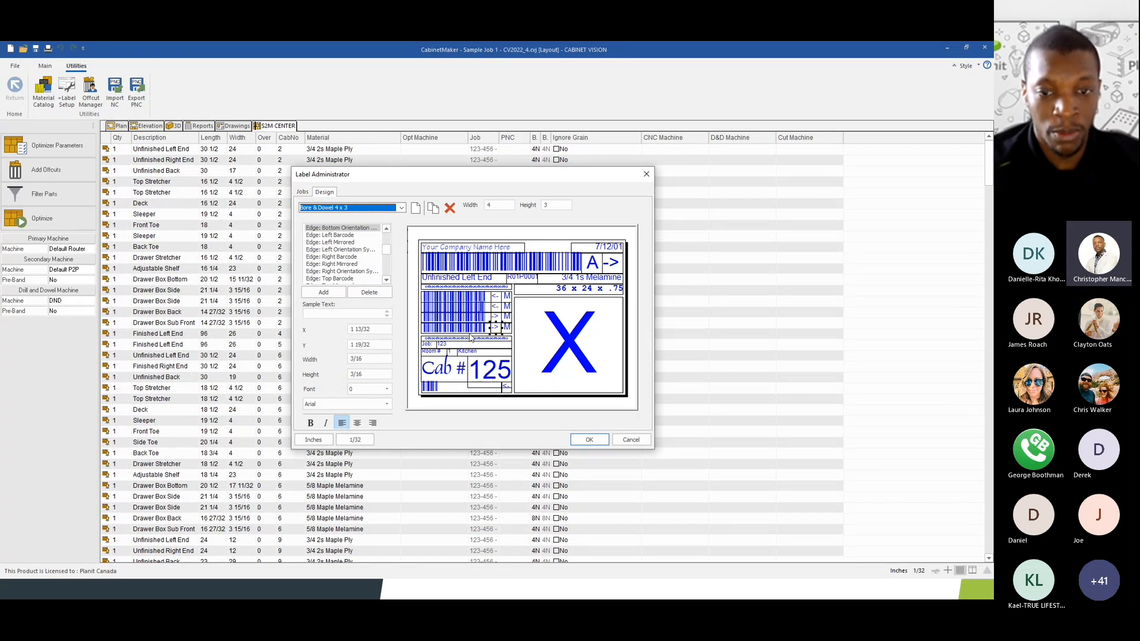
pyautogui.click(449, 327)
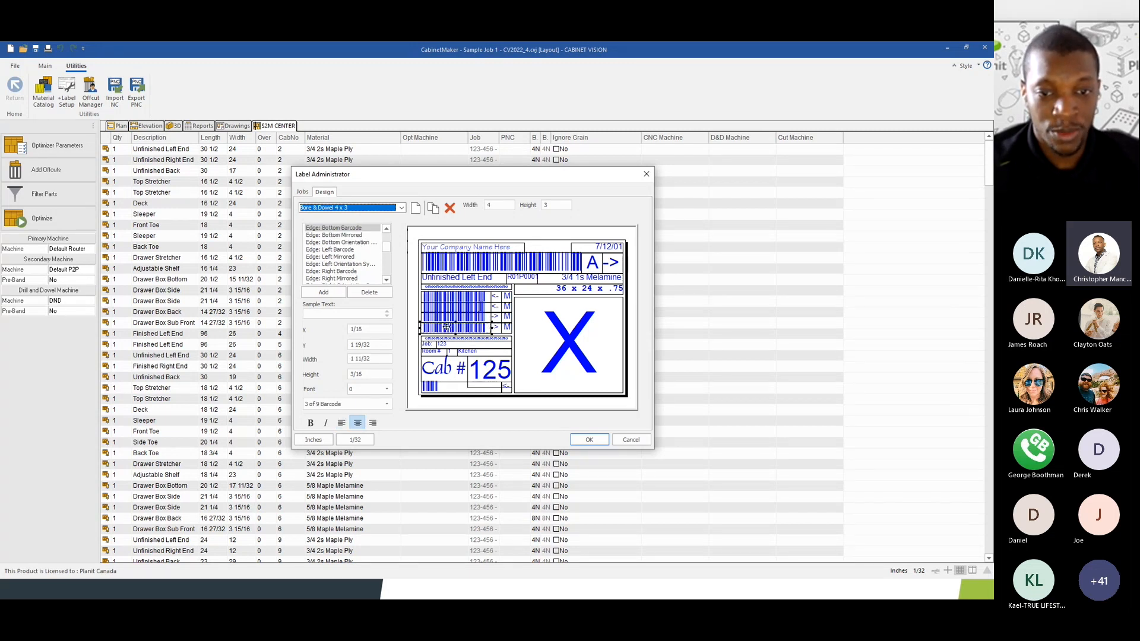
pyautogui.click(365, 209)
pyautogui.click(320, 259)
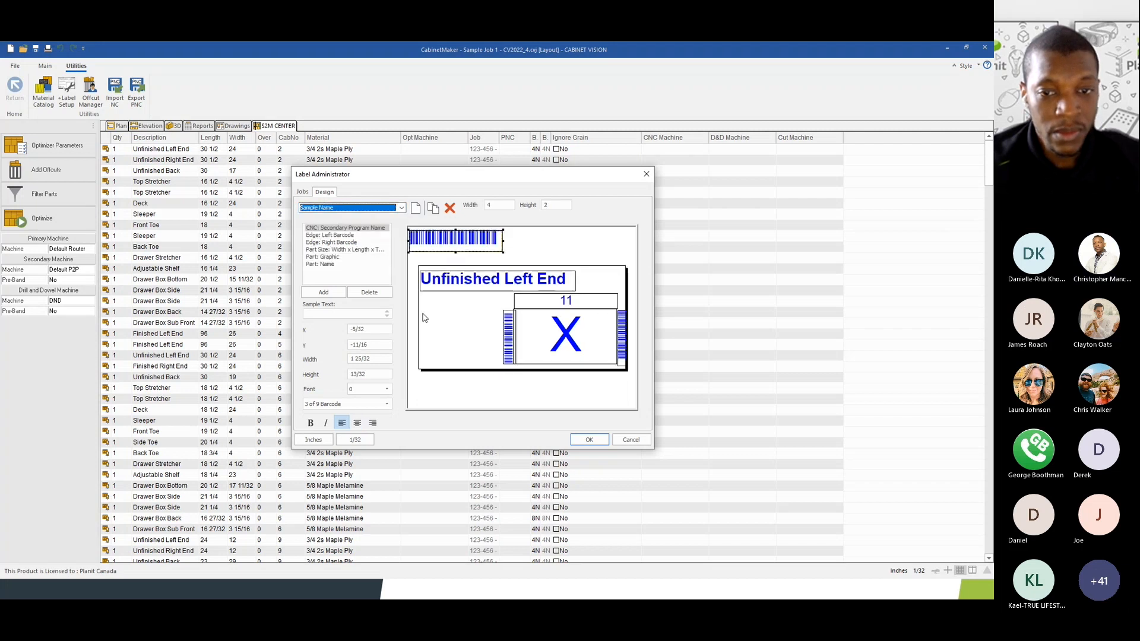
# - Check the barcodes and X graphic, browse the field list, then cancel out of Label Administrator
pyautogui.click(621, 339)
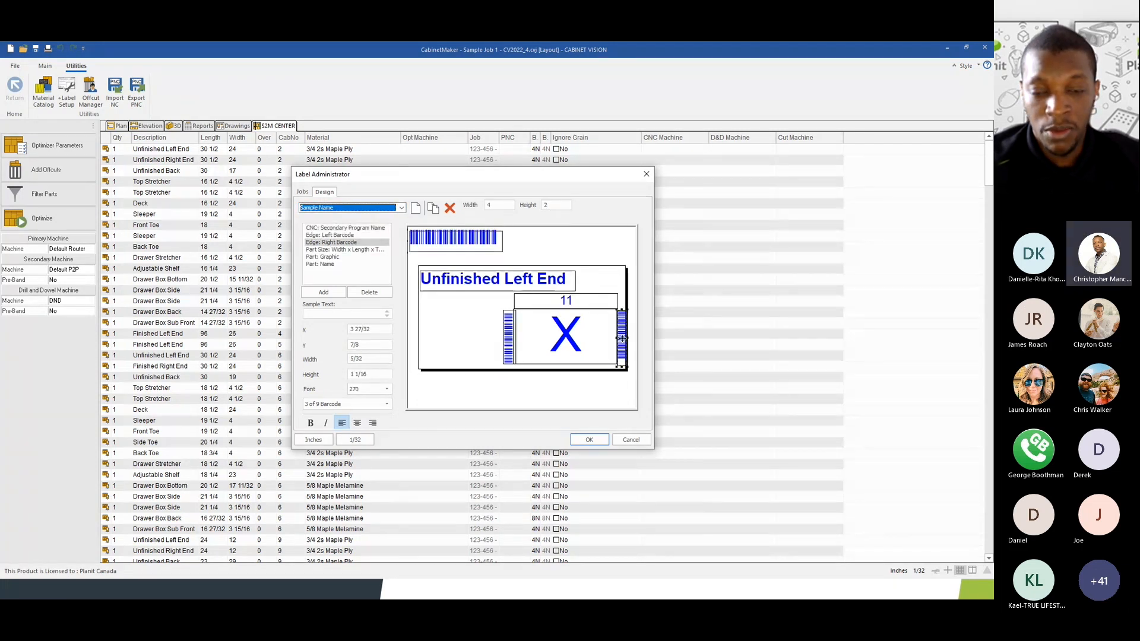
pyautogui.click(508, 336)
pyautogui.click(541, 338)
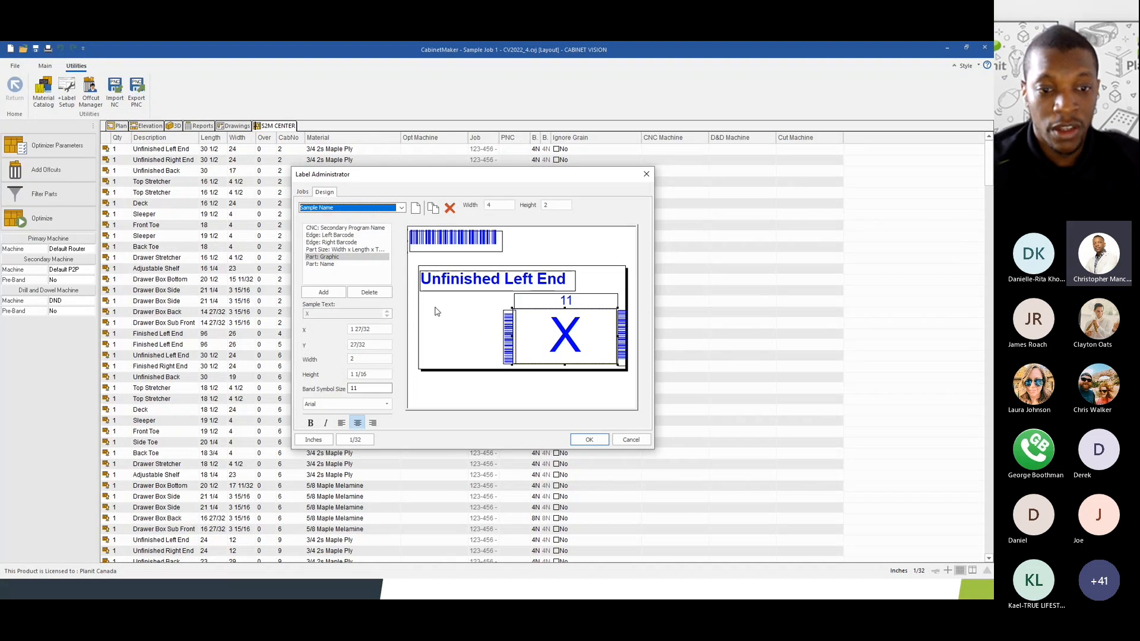
pyautogui.click(324, 292)
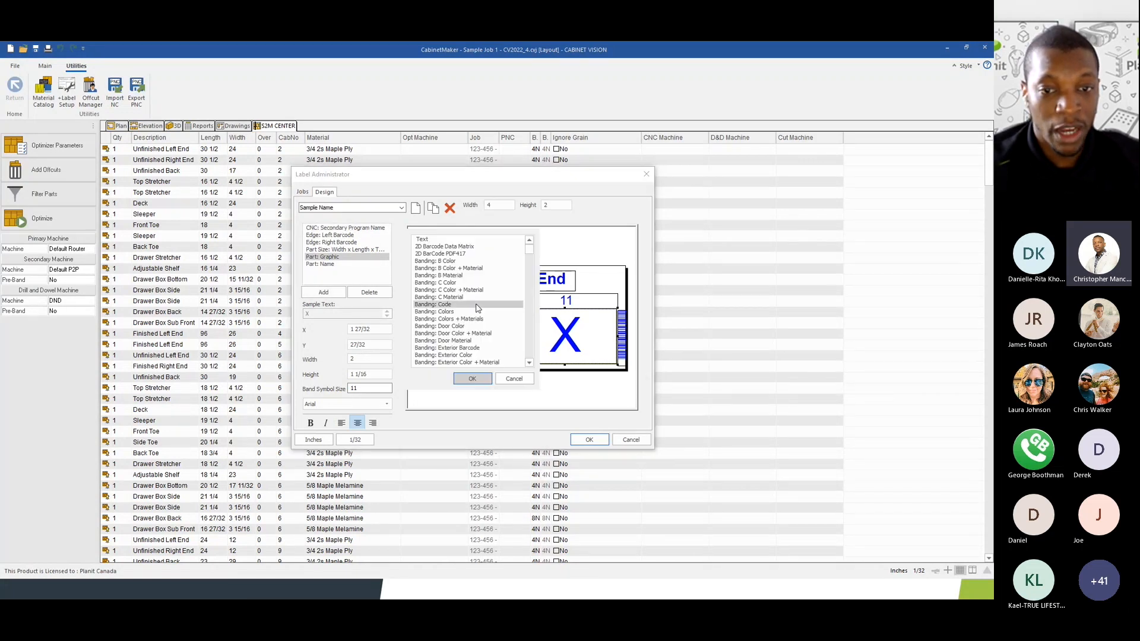
pyautogui.moveTo(529, 252); pyautogui.dragTo(531, 304)
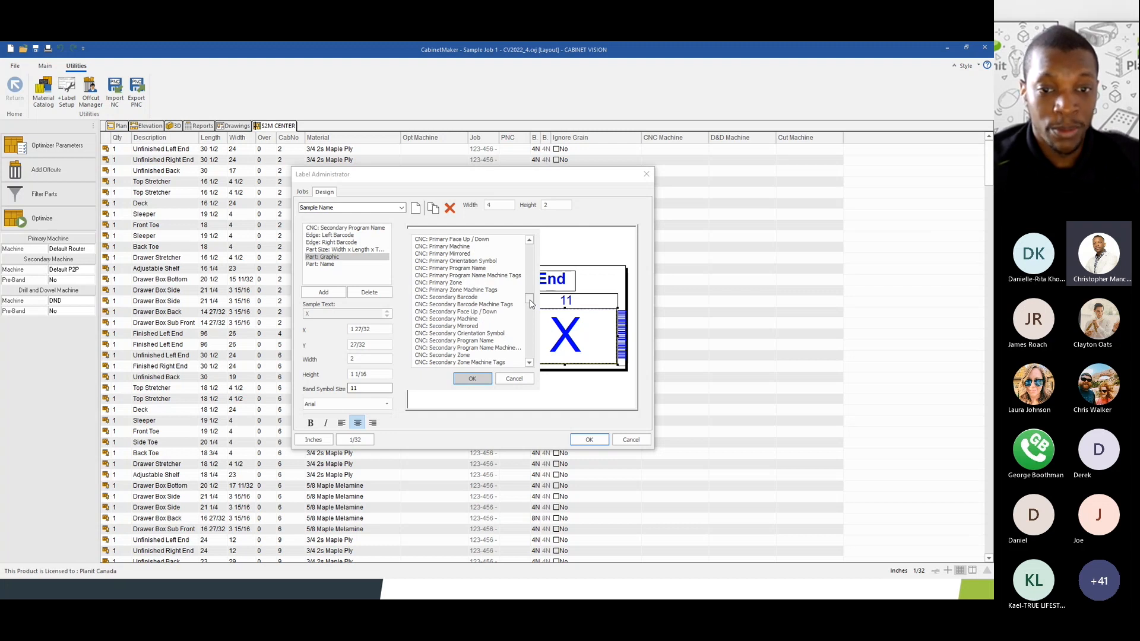
pyautogui.moveTo(531, 304); pyautogui.dragTo(531, 309)
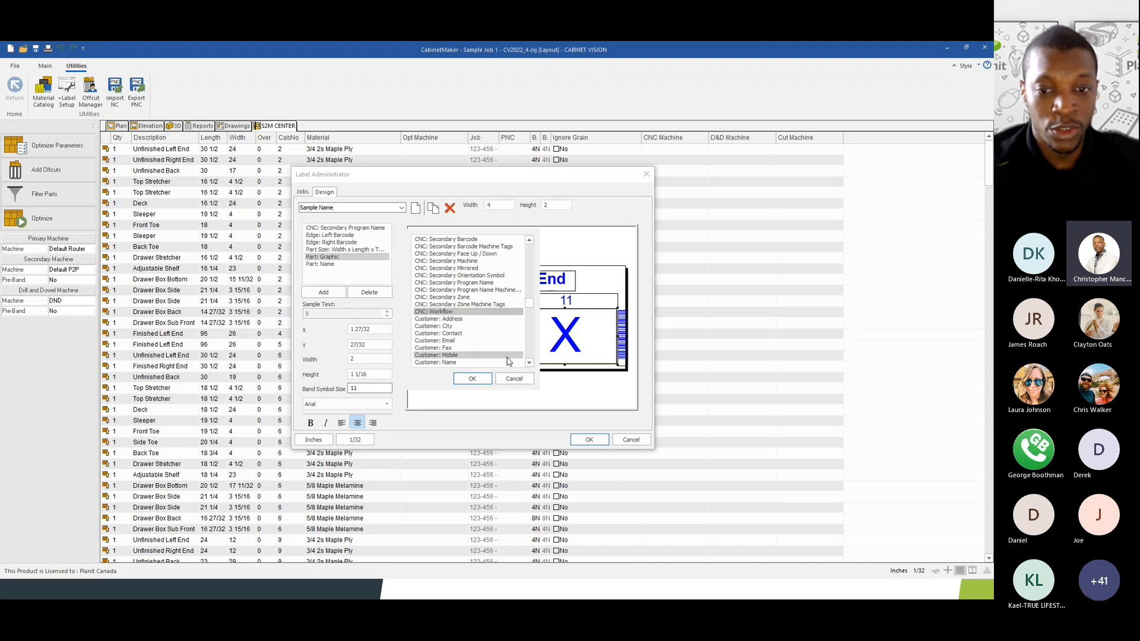
pyautogui.click(514, 379)
pyautogui.click(630, 440)
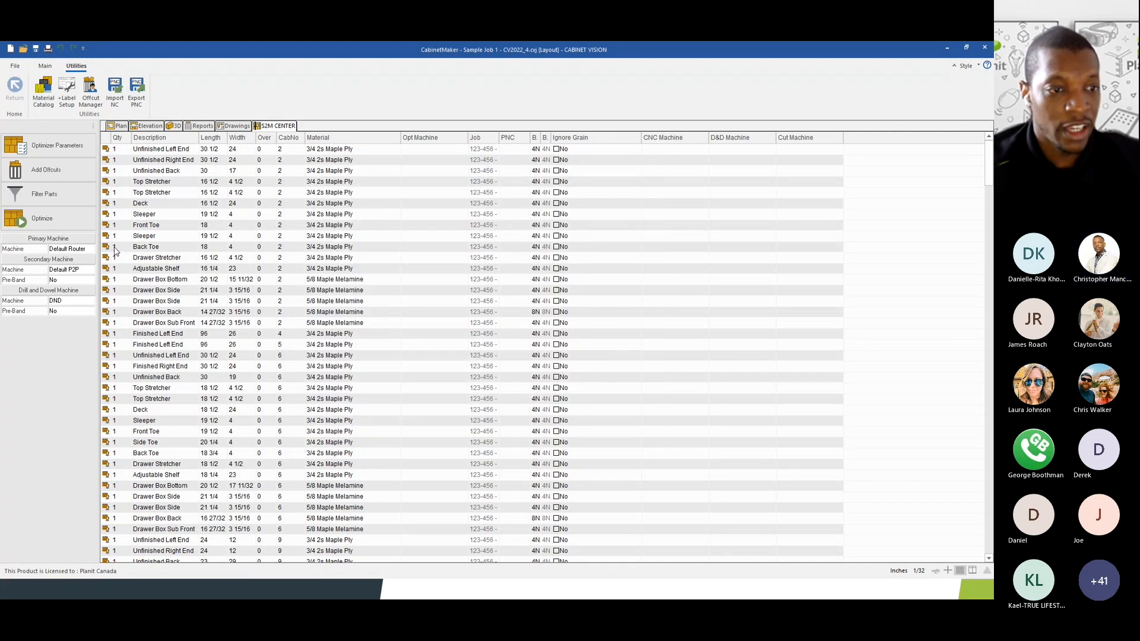
# - In the Machine Catalog, select Default P2P and enter the tag P2P
pyautogui.click(45, 66)
pyautogui.click(127, 90)
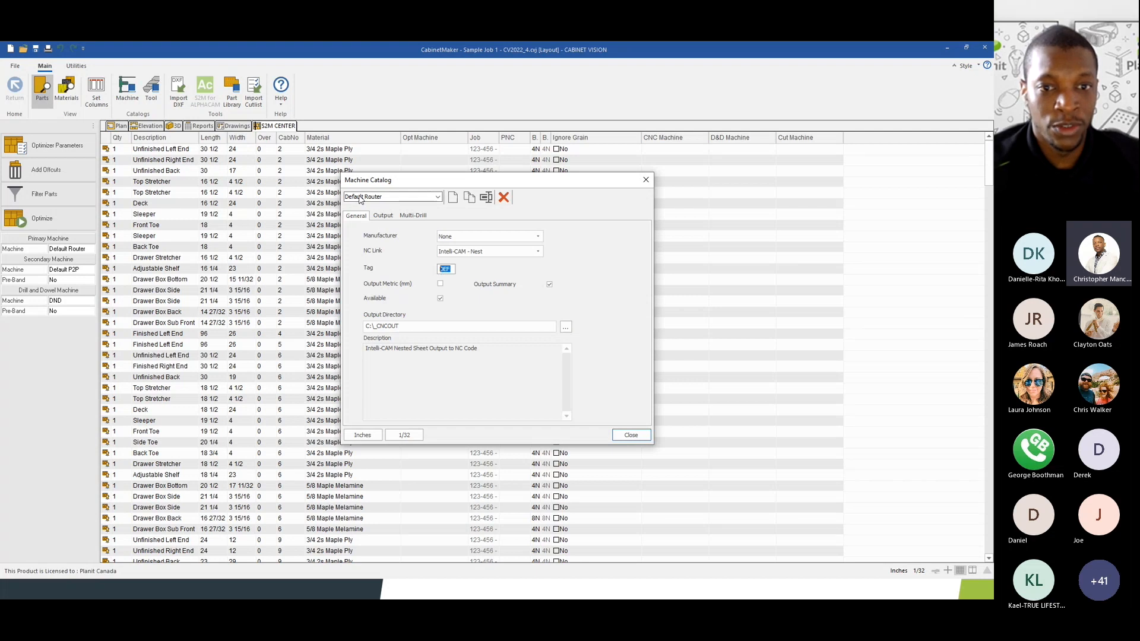
pyautogui.click(394, 198)
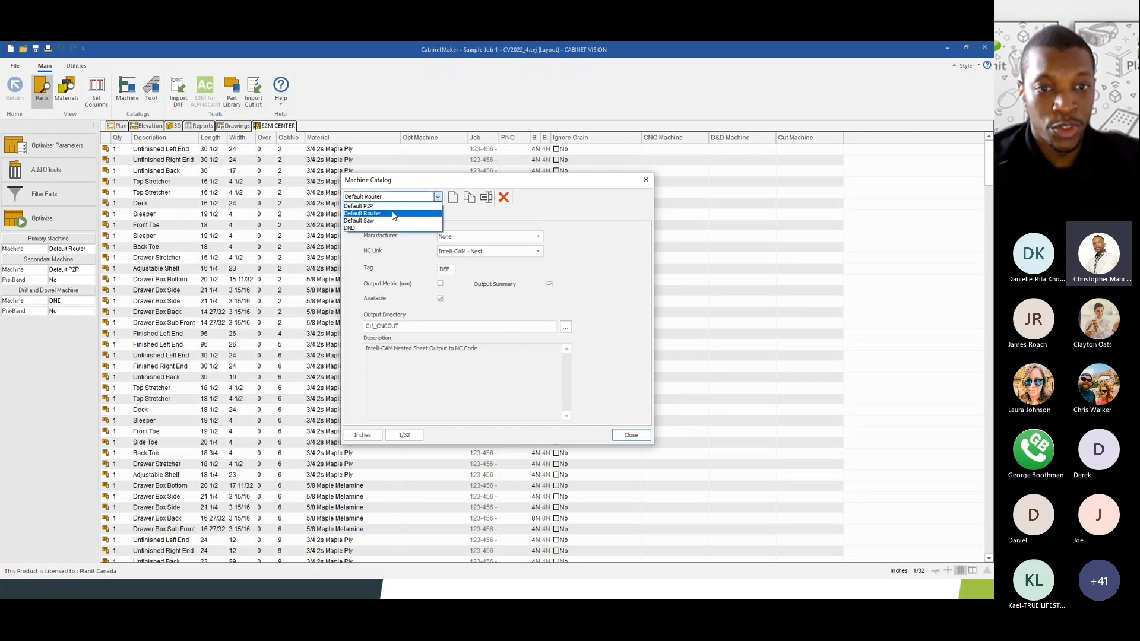
pyautogui.click(392, 214)
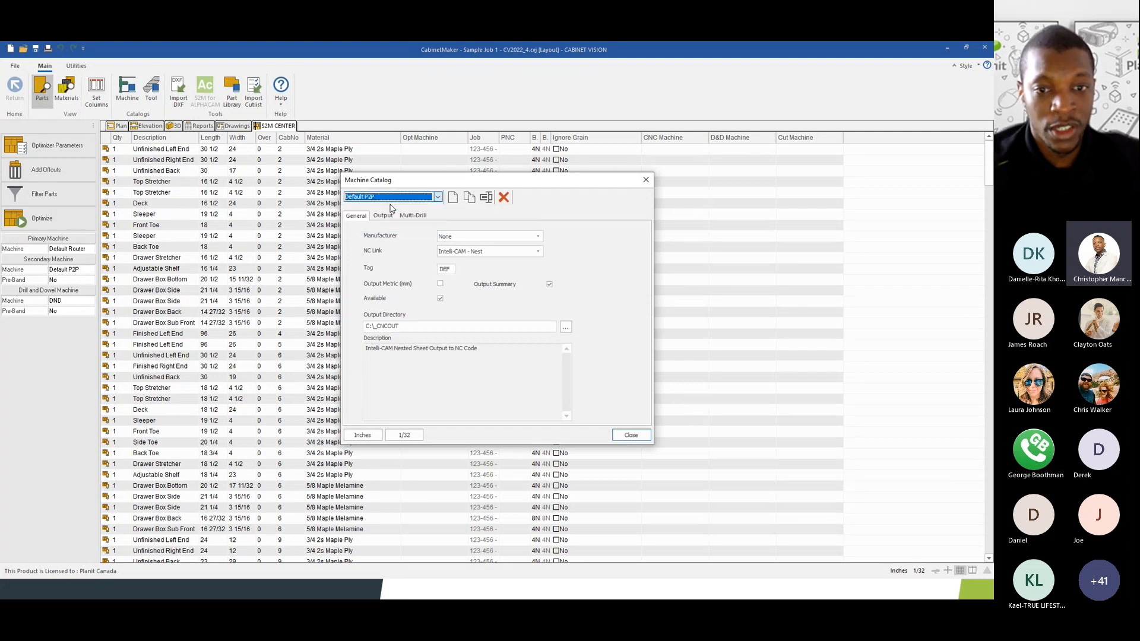
pyautogui.click(453, 268)
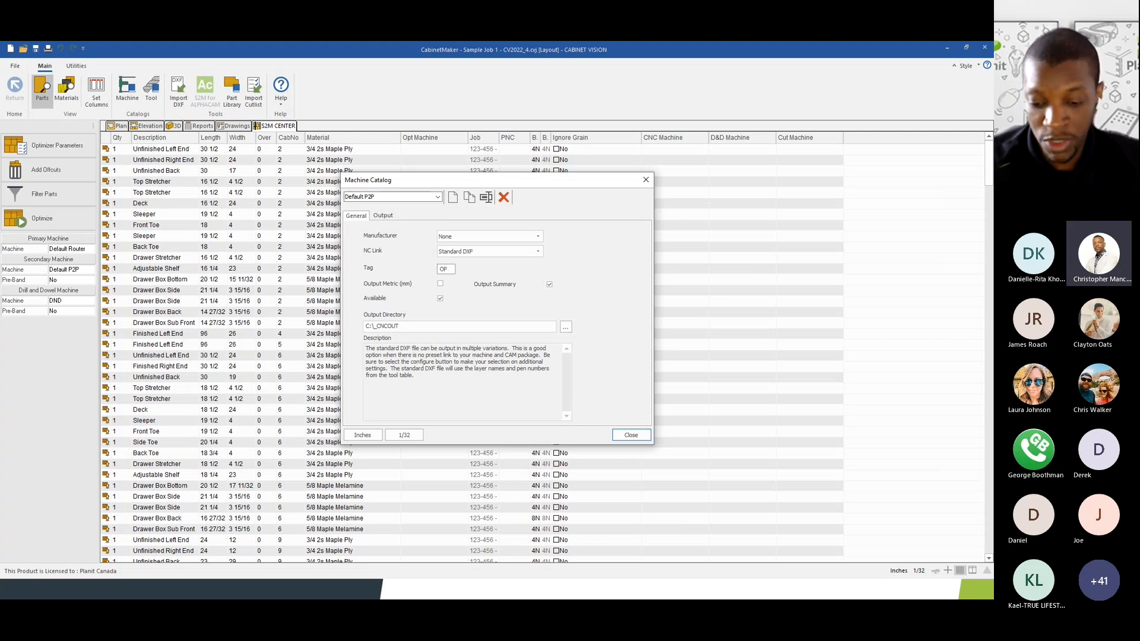
pyautogui.write('P')
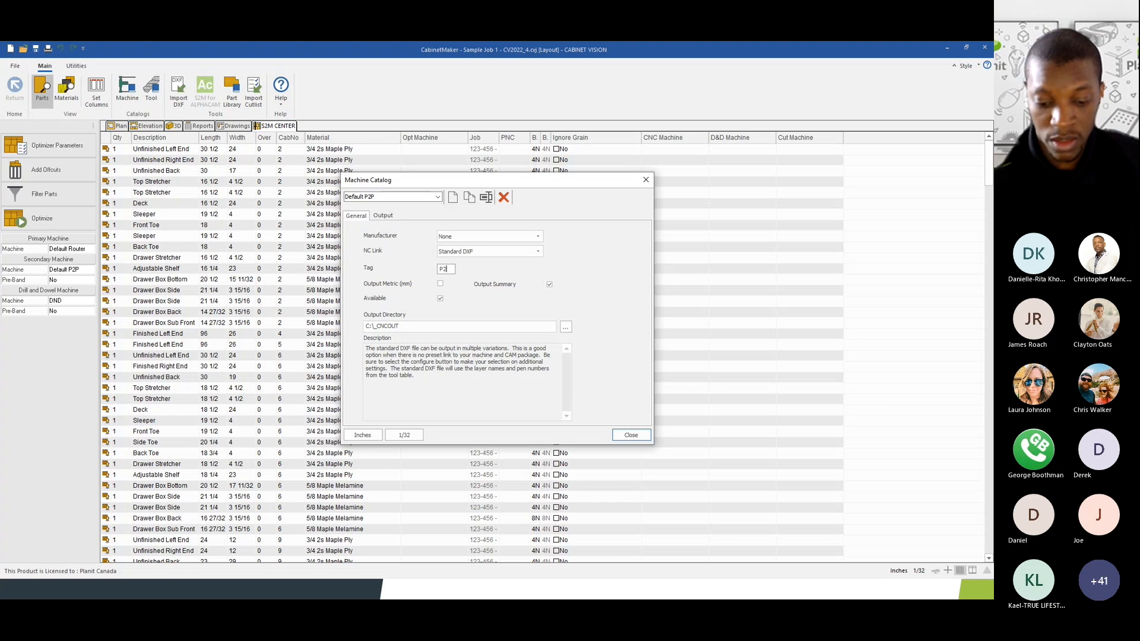
# - Compare with Default Router's DEF tag, return to Default P2P, and close the catalog
pyautogui.click(394, 197)
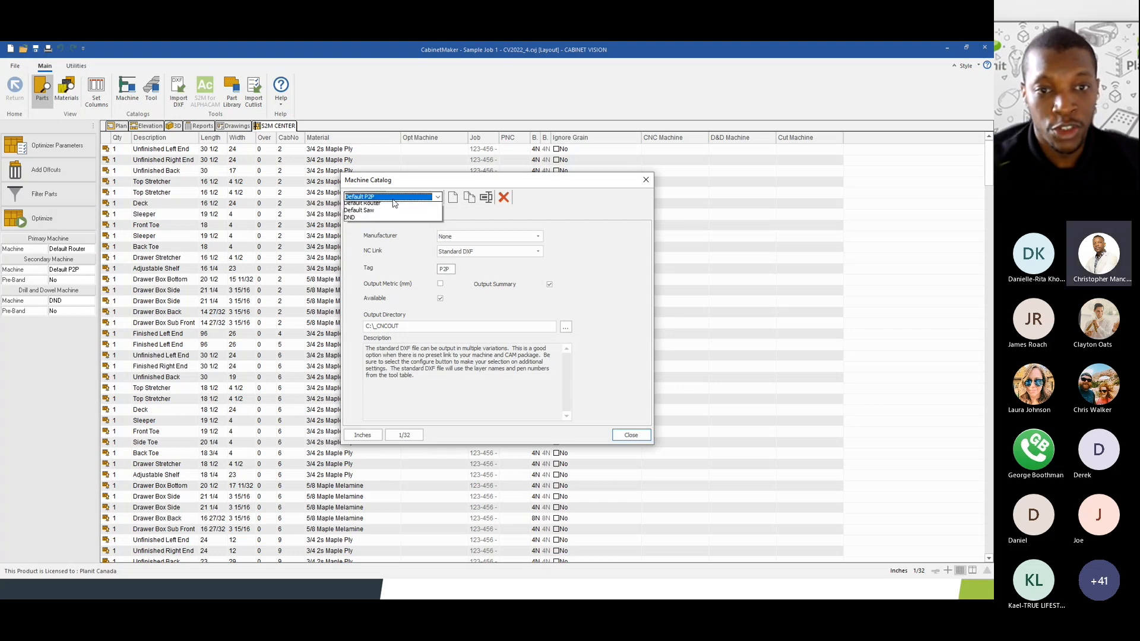
pyautogui.click(392, 213)
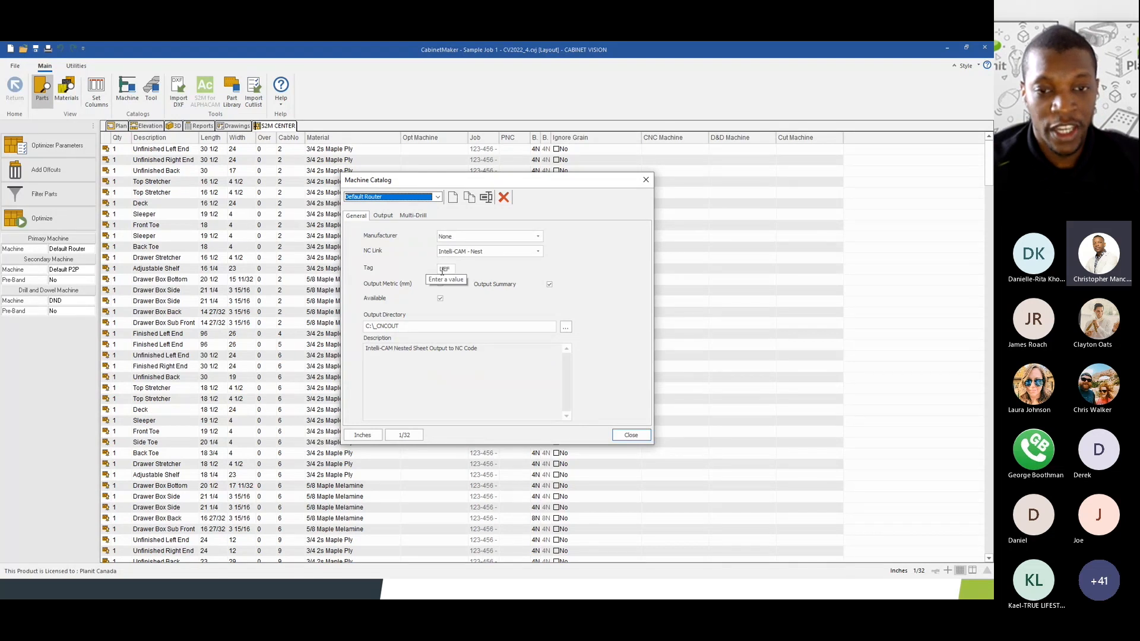
pyautogui.click(394, 197)
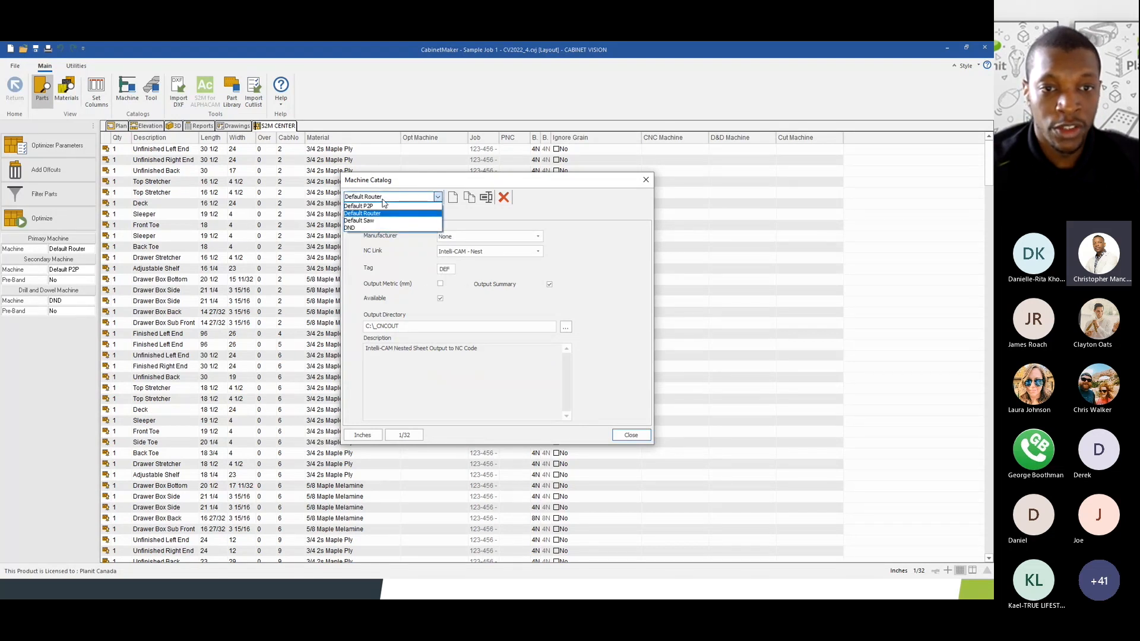
pyautogui.click(392, 205)
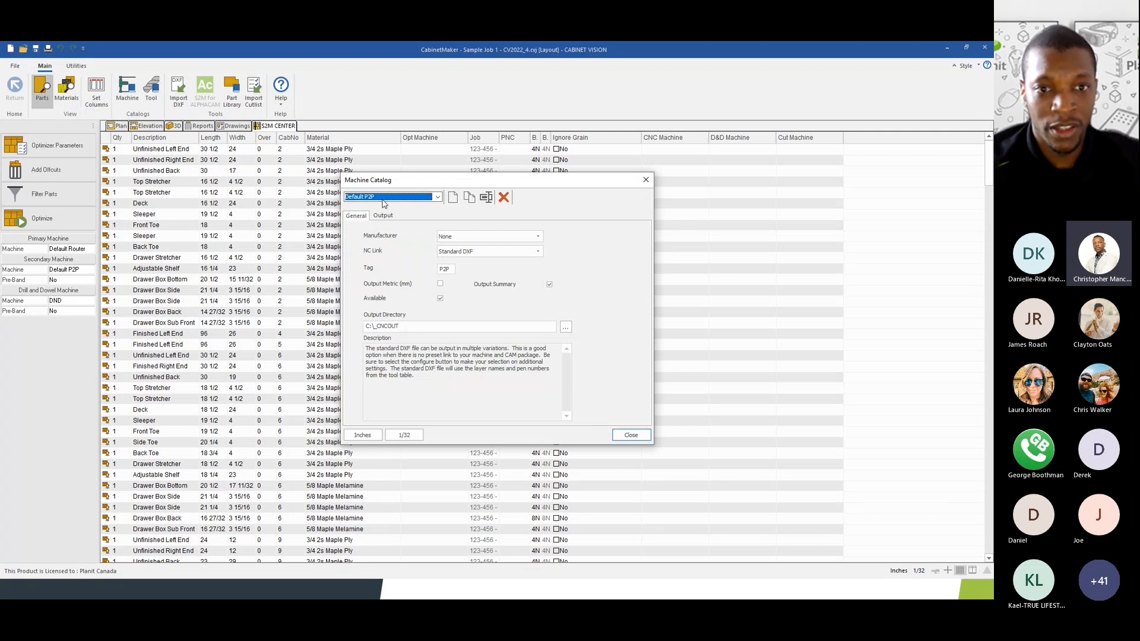
pyautogui.click(630, 435)
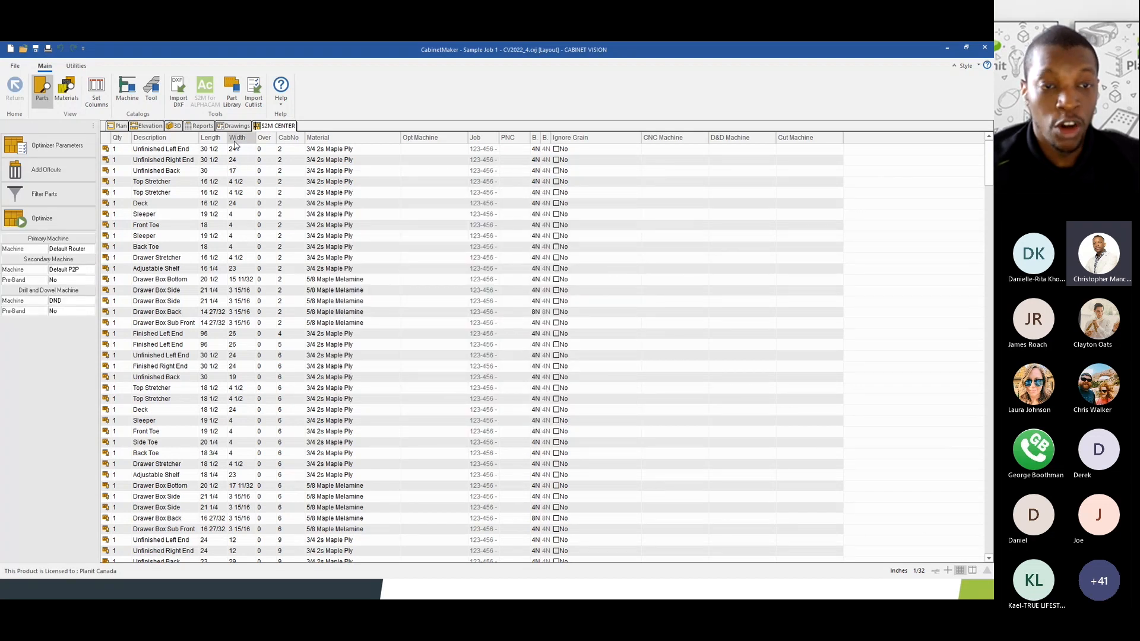
# - Search the S2M Center help for 'label' and open the label-designing topic
pyautogui.click(286, 101)
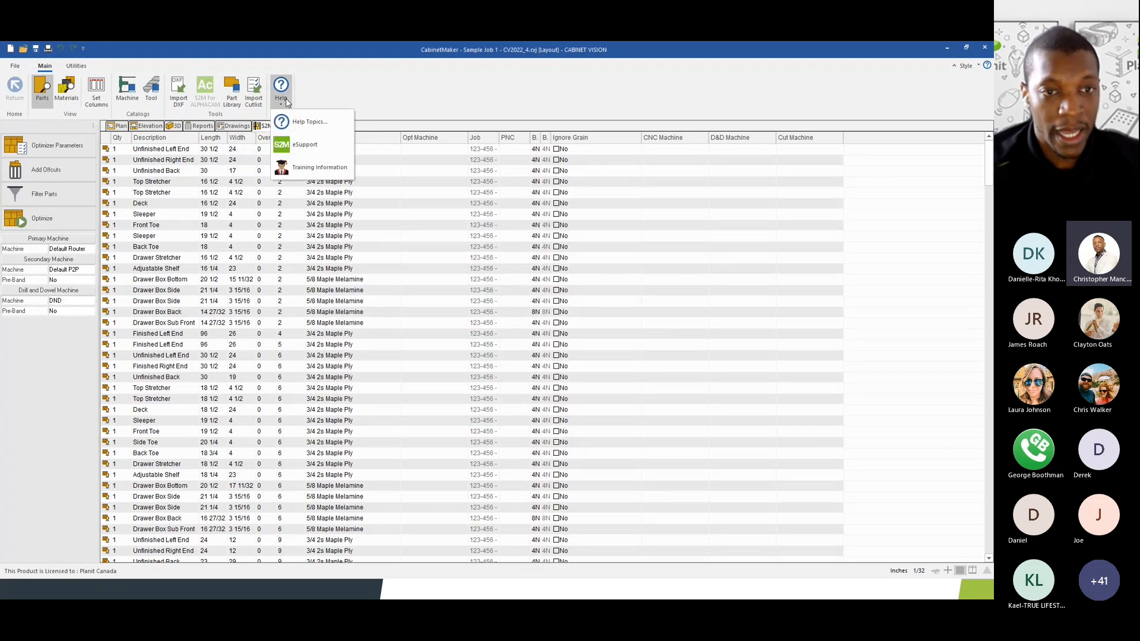
pyautogui.click(289, 132)
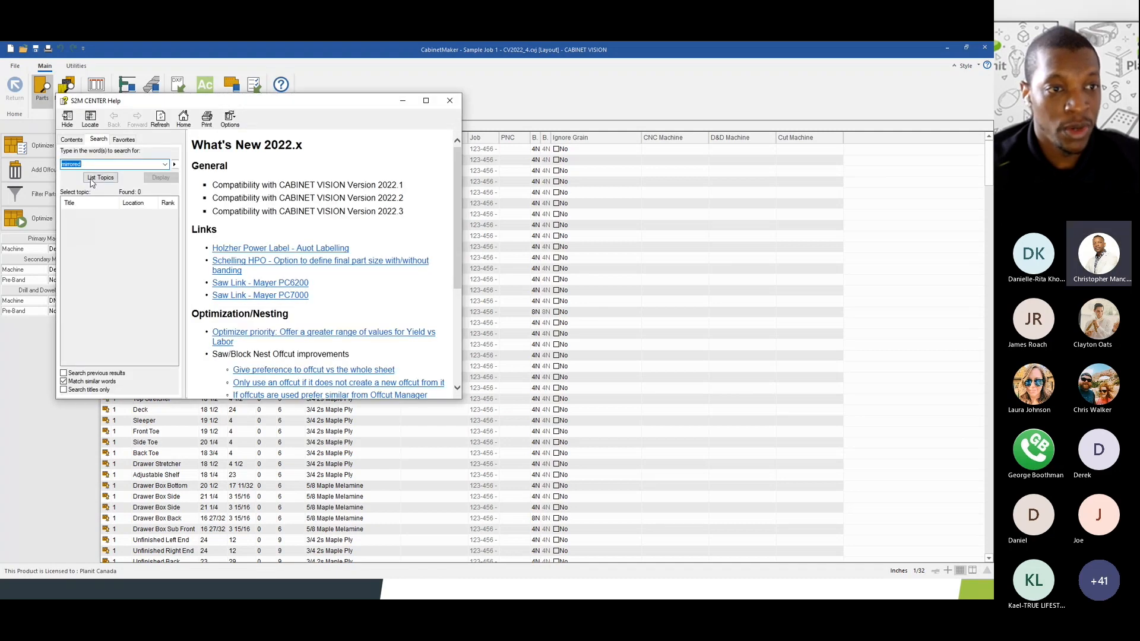
pyautogui.click(114, 141)
pyautogui.click(72, 140)
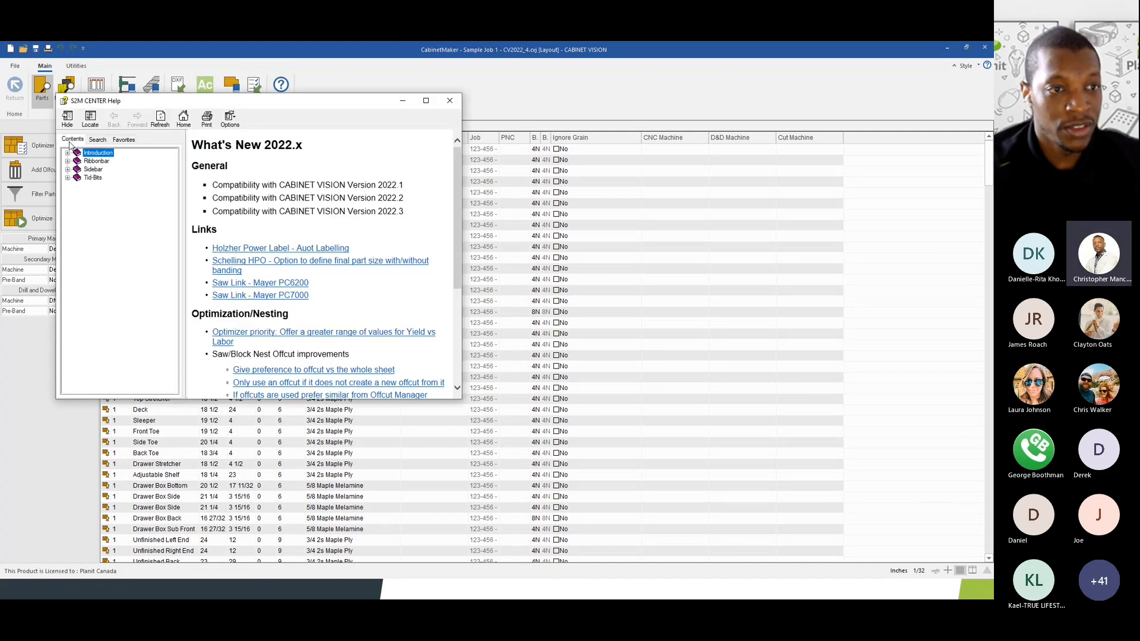
pyautogui.click(99, 140)
pyautogui.write('label')
pyautogui.press('Return')
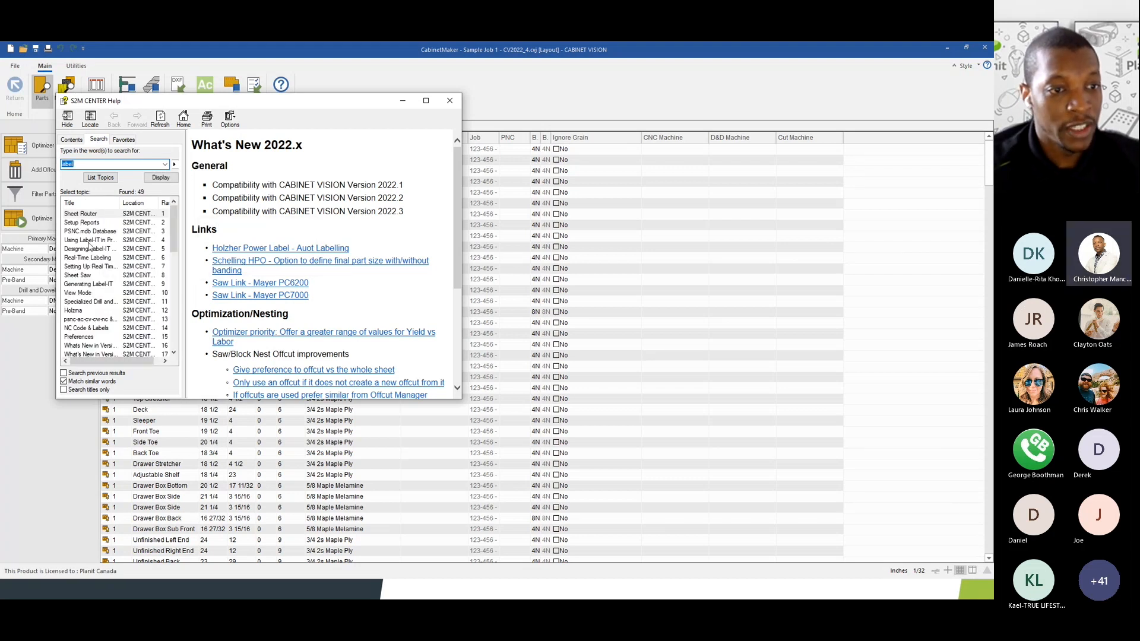
pyautogui.click(88, 258)
pyautogui.doubleClick(88, 258)
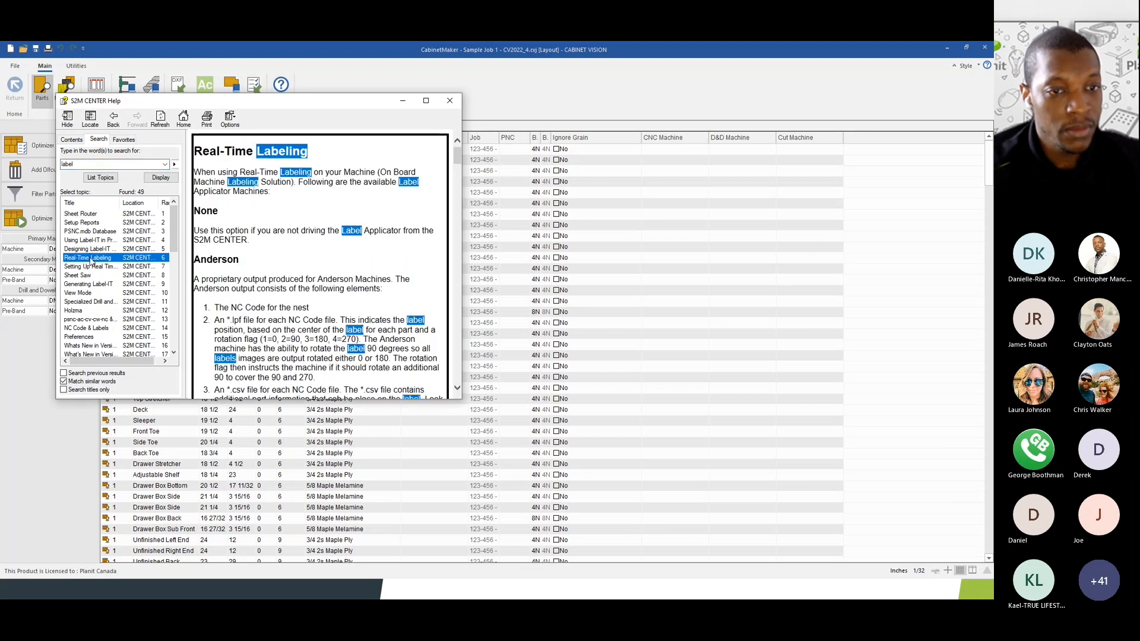
pyautogui.click(92, 248)
pyautogui.doubleClick(92, 248)
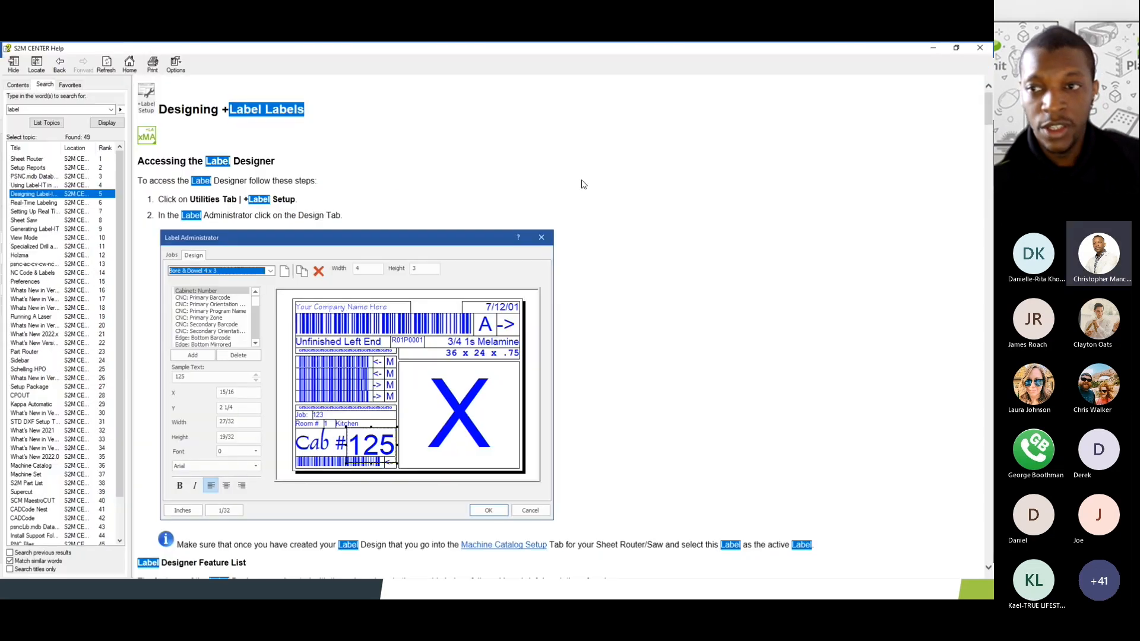
# - Maximize the help window and scroll down to the Part label variables
pyautogui.click(425, 100)
pyautogui.moveTo(990, 107); pyautogui.dragTo(980, 384)
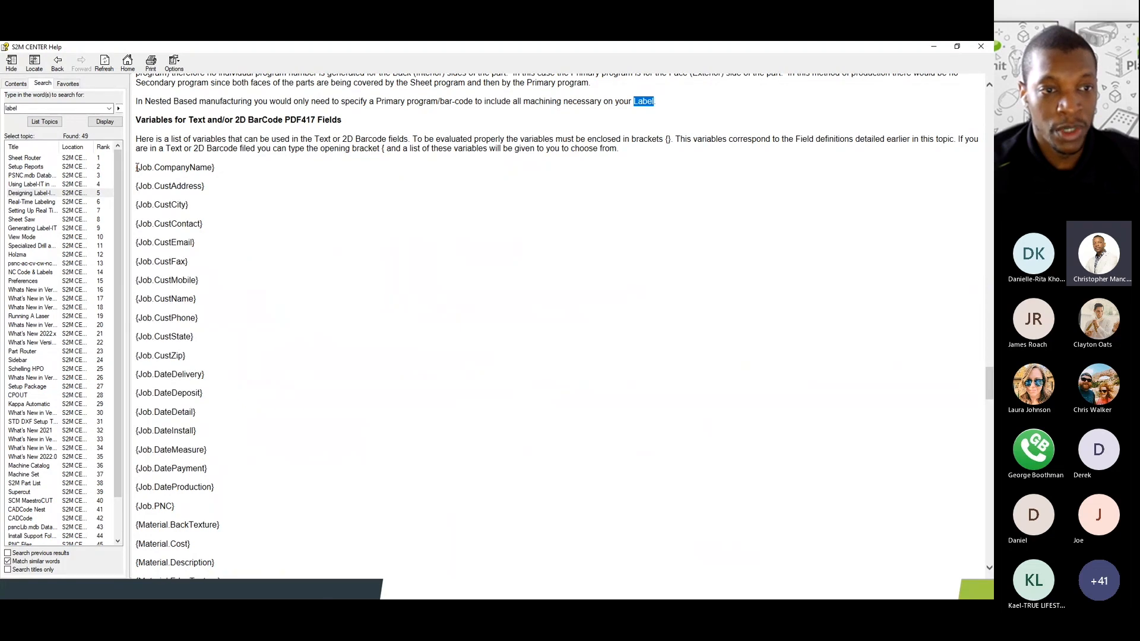
pyautogui.scroll(-1, 138, 171)
pyautogui.scroll(-3, 137, 172)
pyautogui.scroll(4, 137, 169)
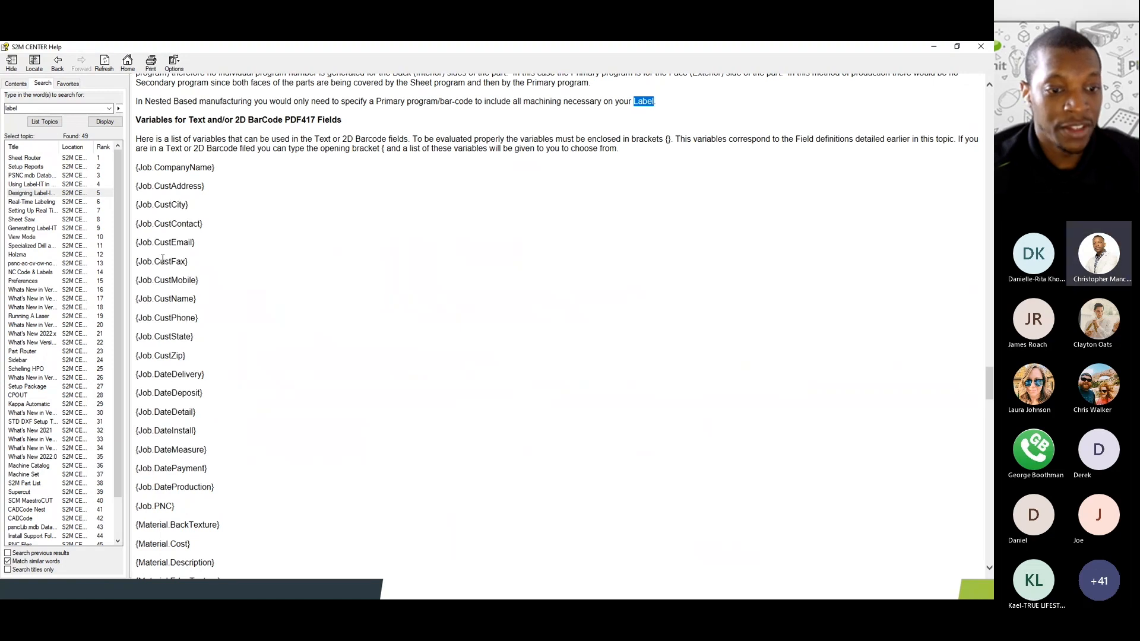
pyautogui.scroll(-3, 179, 314)
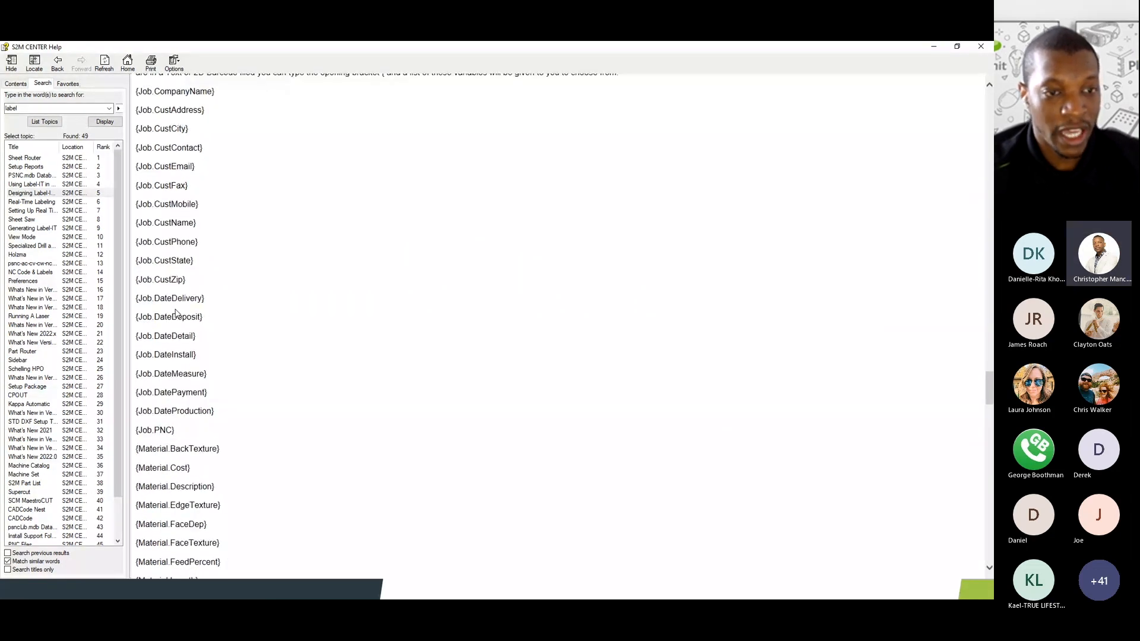
pyautogui.scroll(12, 176, 312)
pyautogui.scroll(-20, 176, 309)
pyautogui.scroll(15, 181, 279)
pyautogui.scroll(-20, 188, 254)
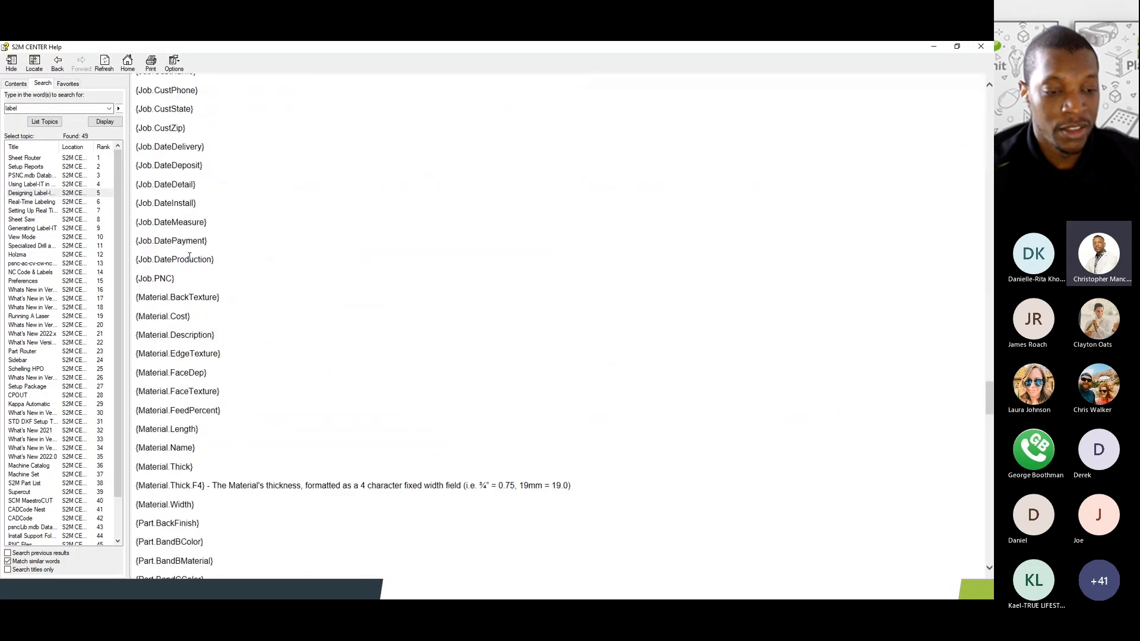
pyautogui.scroll(-6, 189, 257)
pyautogui.scroll(-15, 189, 257)
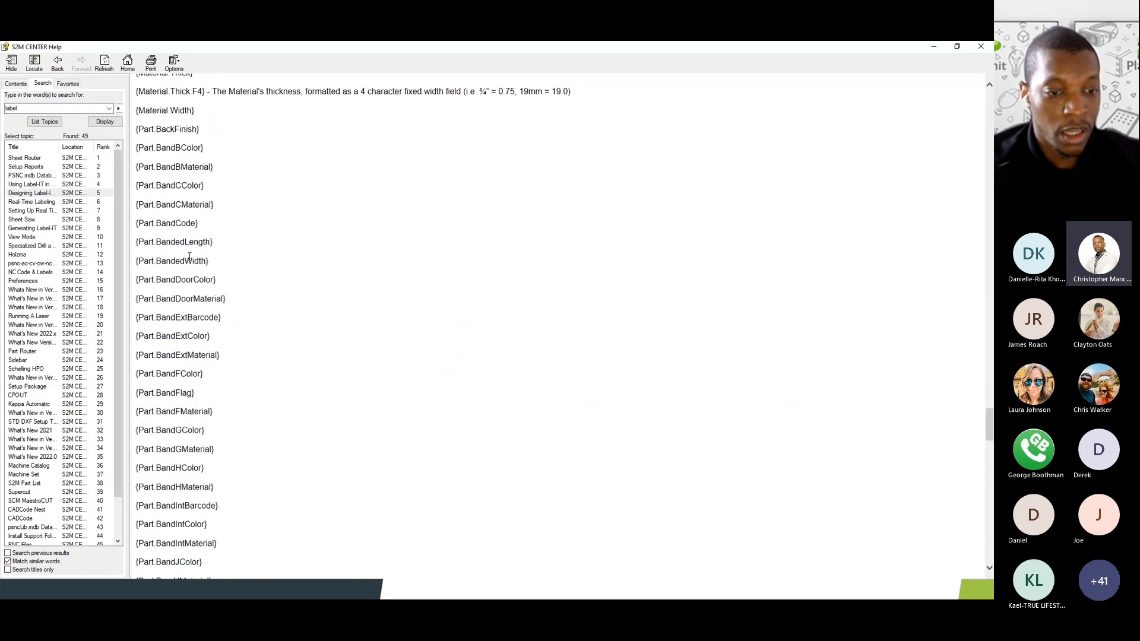
pyautogui.scroll(-20, 189, 256)
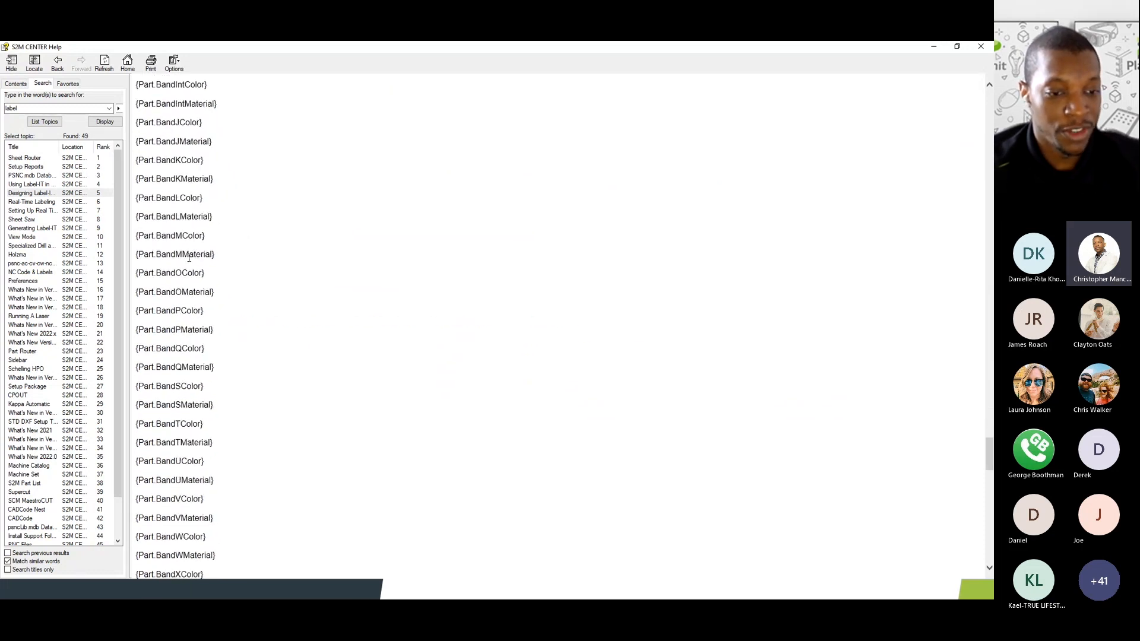
pyautogui.scroll(-6, 189, 261)
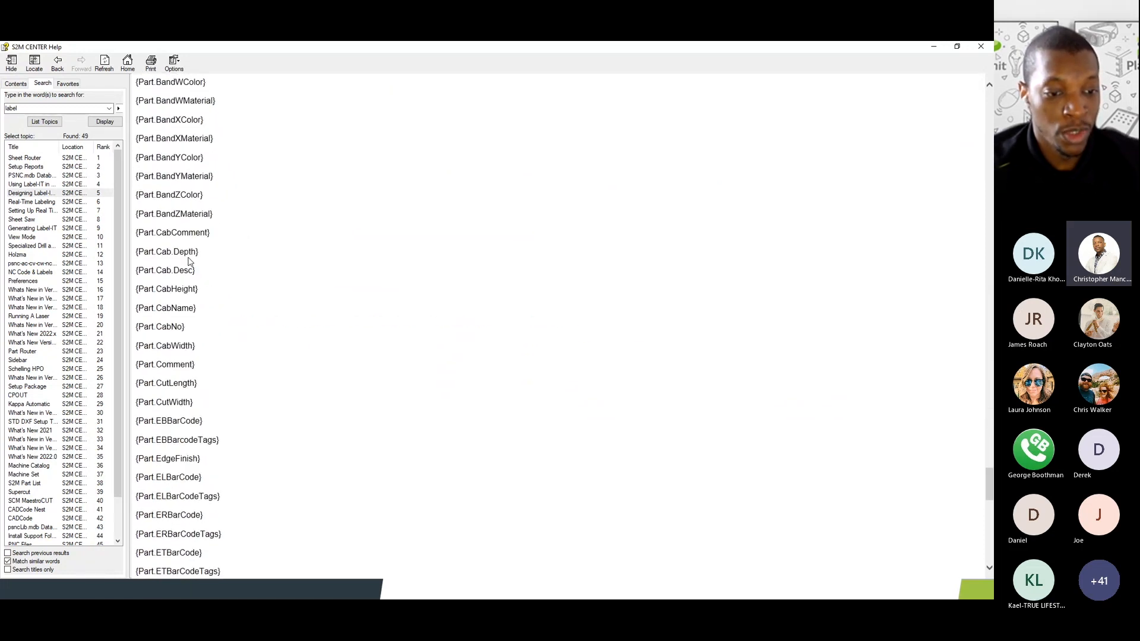
pyautogui.scroll(-9, 189, 261)
pyautogui.scroll(-3, 189, 261)
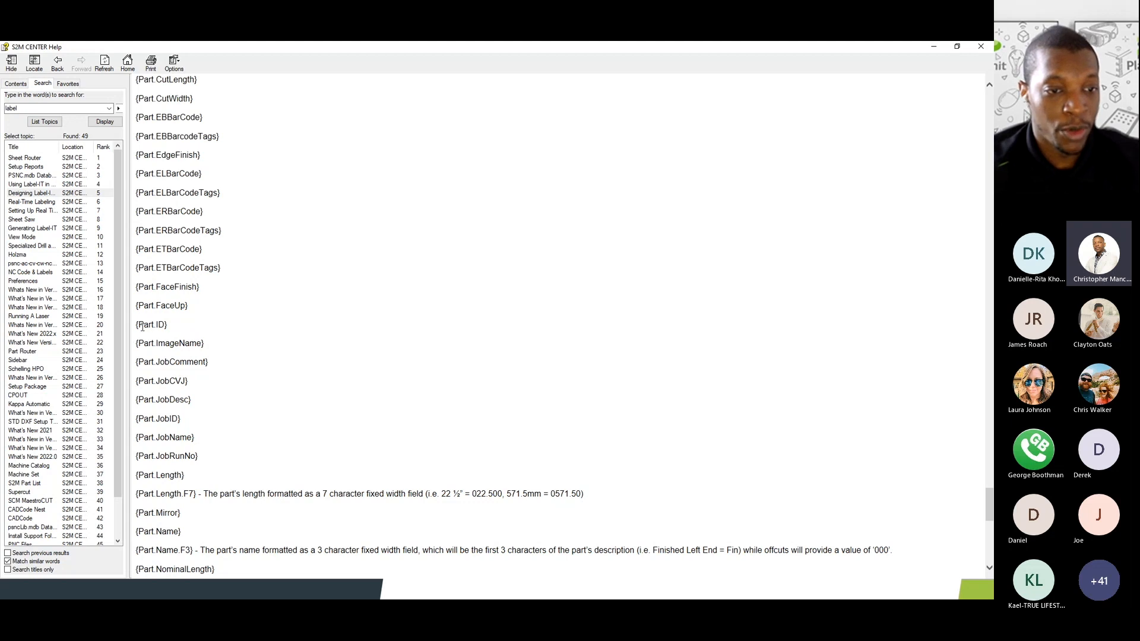
# - Copy the {Part.ID} variable text, then minimize the help window
pyautogui.moveTo(137, 325); pyautogui.dragTo(173, 329)
pyautogui.click(175, 334)
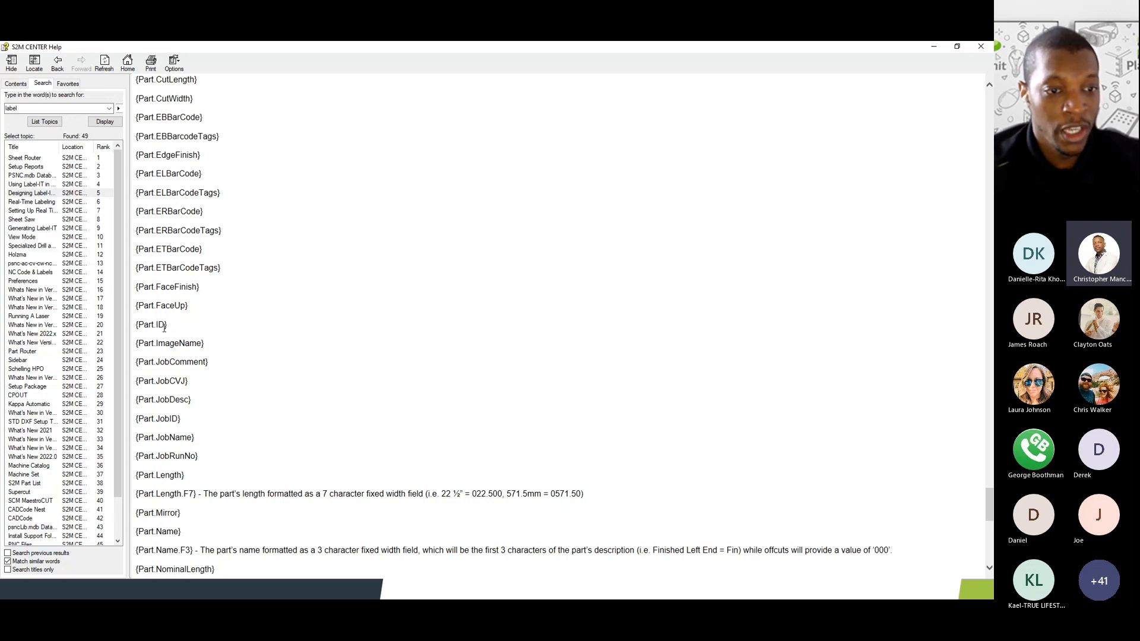
pyautogui.moveTo(137, 324); pyautogui.dragTo(173, 327)
pyautogui.rightClick(159, 326)
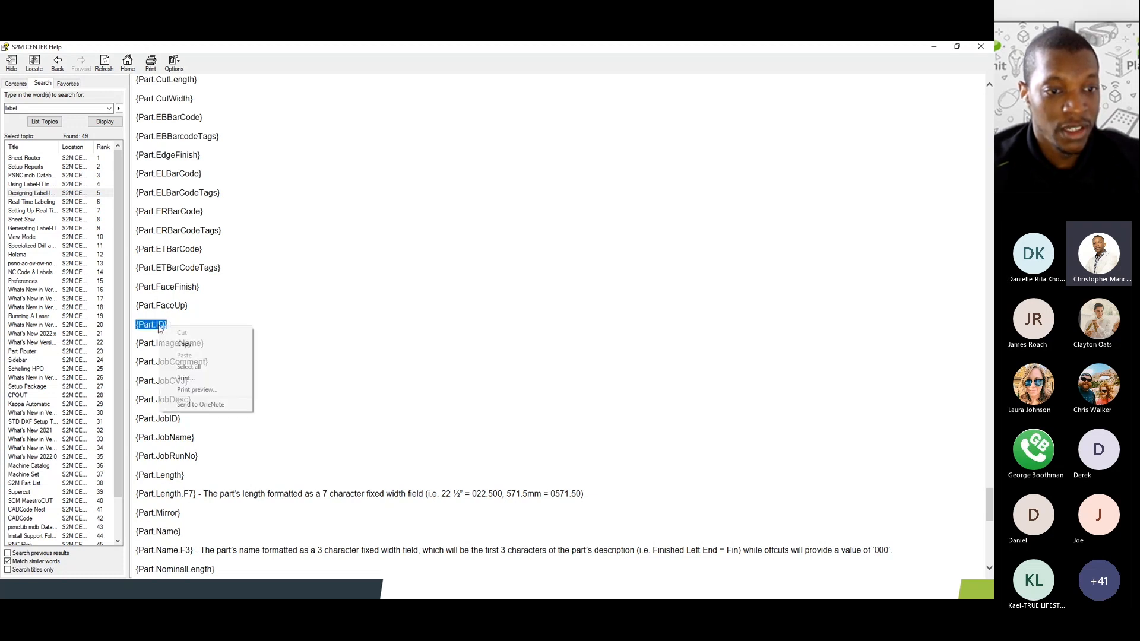
pyautogui.click(202, 350)
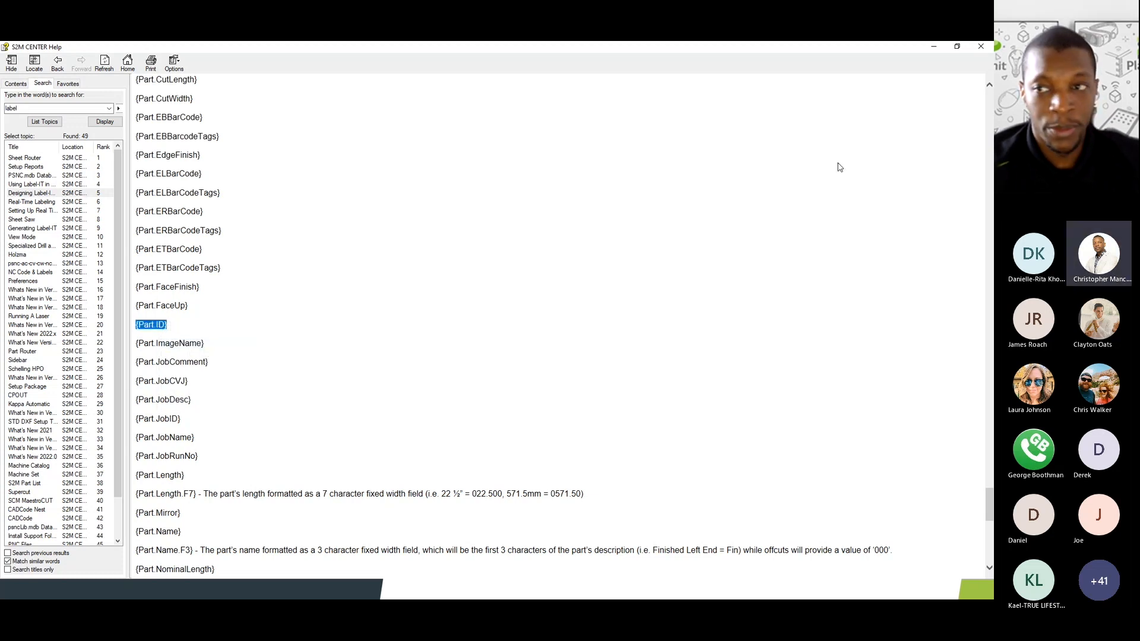
pyautogui.click(933, 47)
# - Add a text element reading {Part.ID} to the Sample Name label design
pyautogui.click(64, 98)
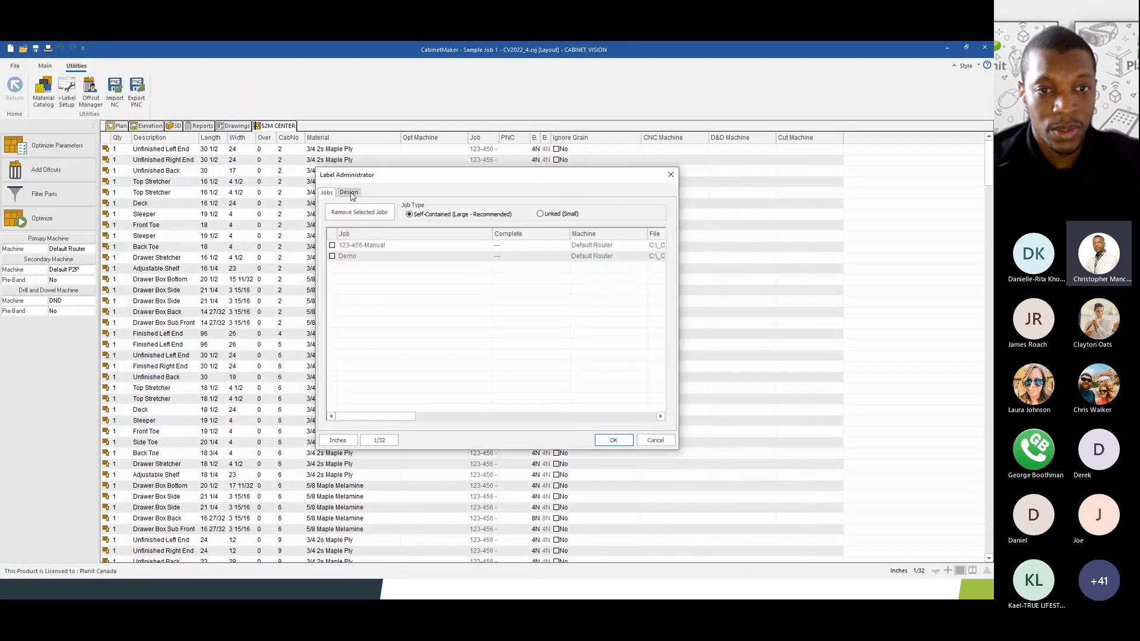
pyautogui.click(350, 194)
pyautogui.click(357, 207)
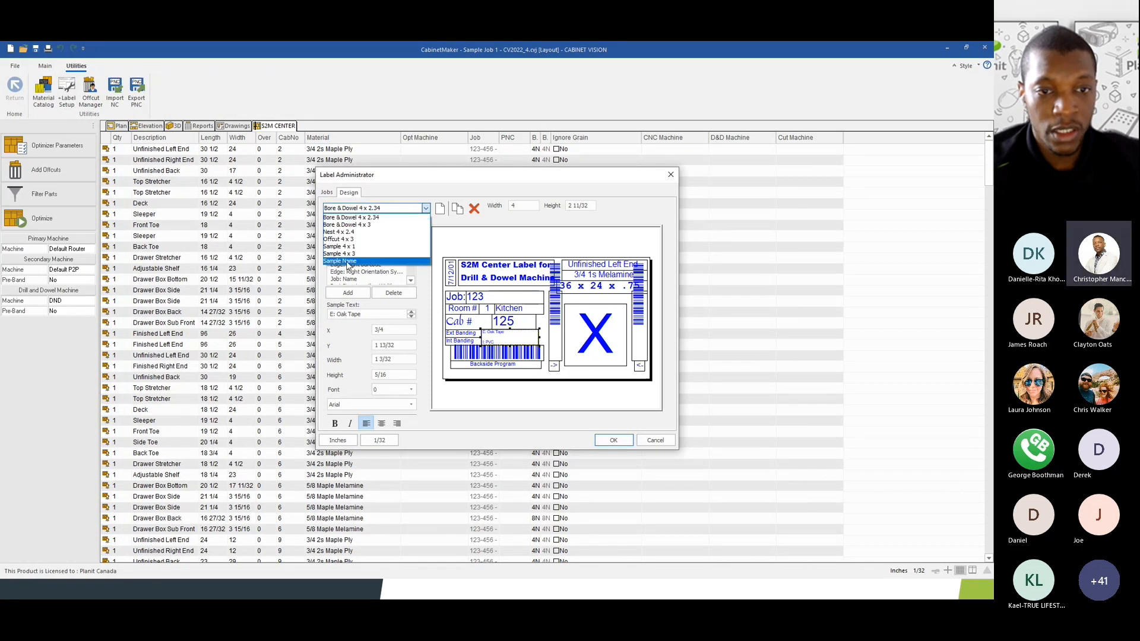
pyautogui.click(347, 261)
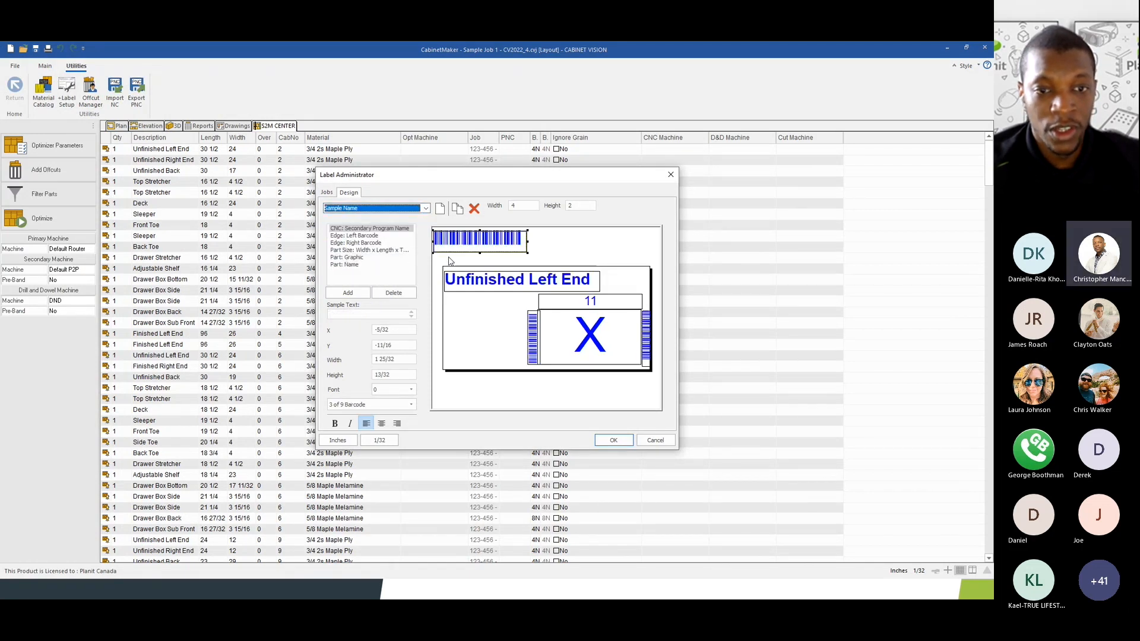
pyautogui.click(347, 293)
pyautogui.click(467, 240)
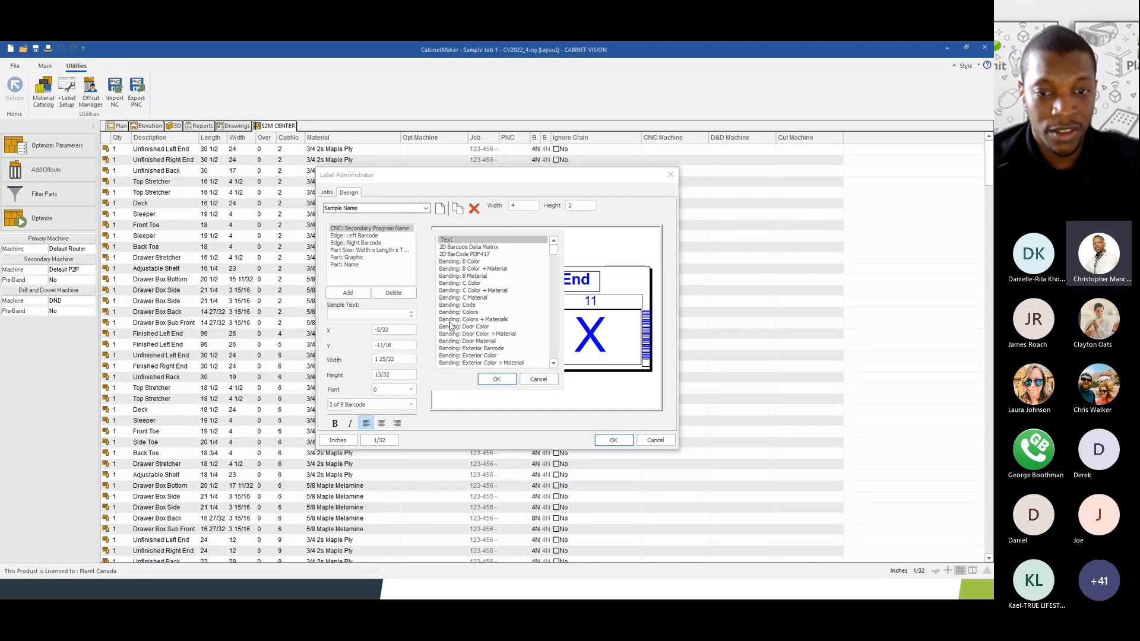
pyautogui.click(497, 380)
pyautogui.click(340, 314)
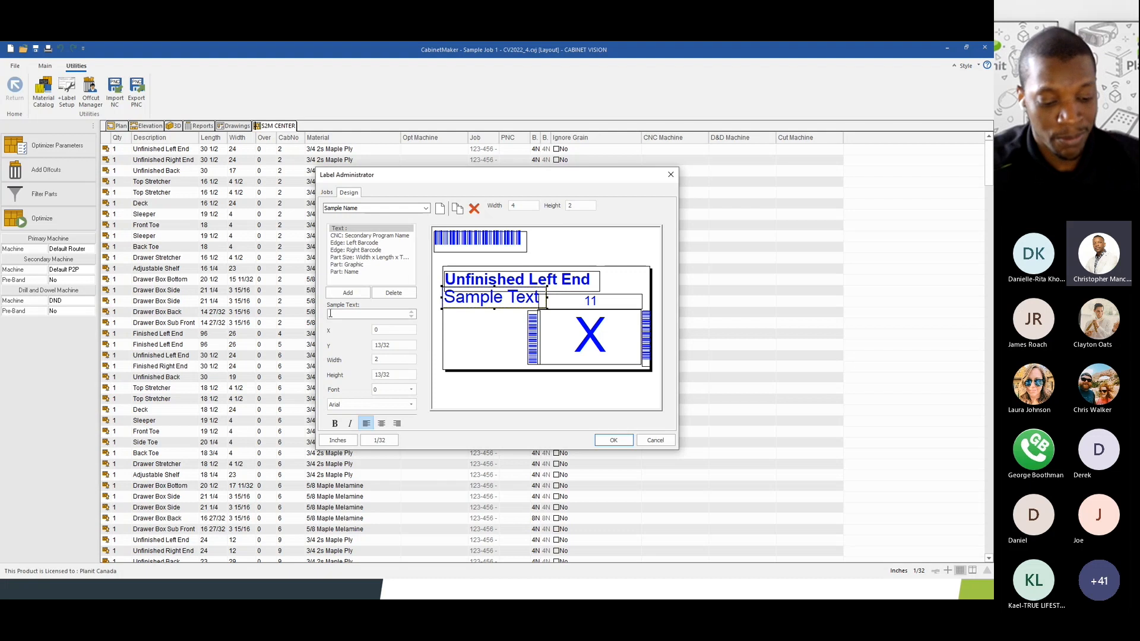
pyautogui.hotkey('ctrl', 'v')
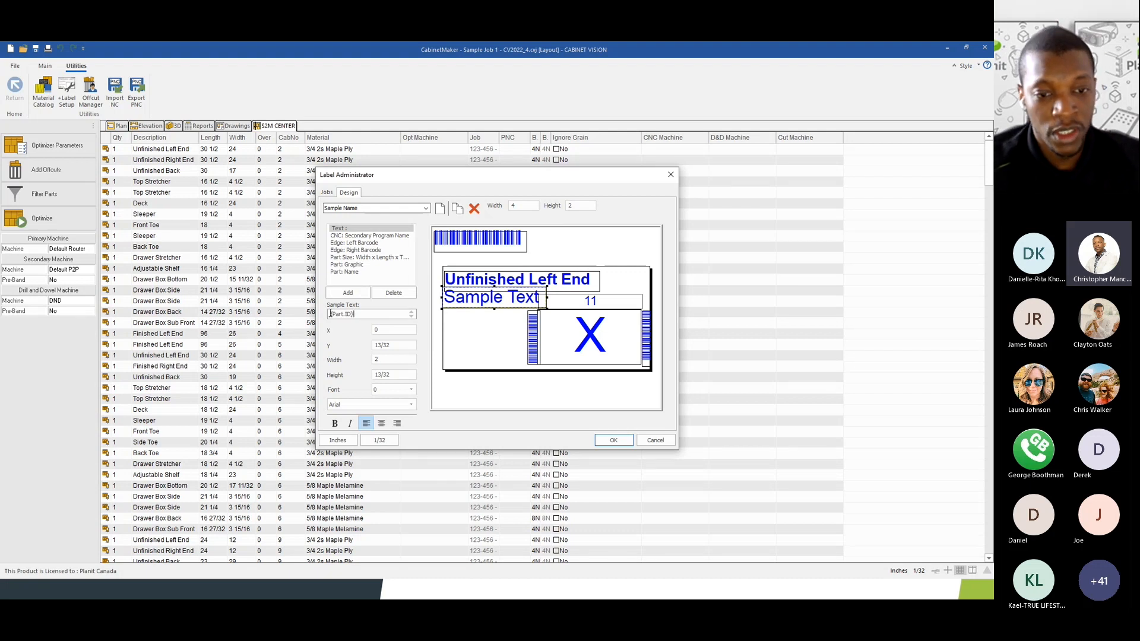
pyautogui.click(388, 330)
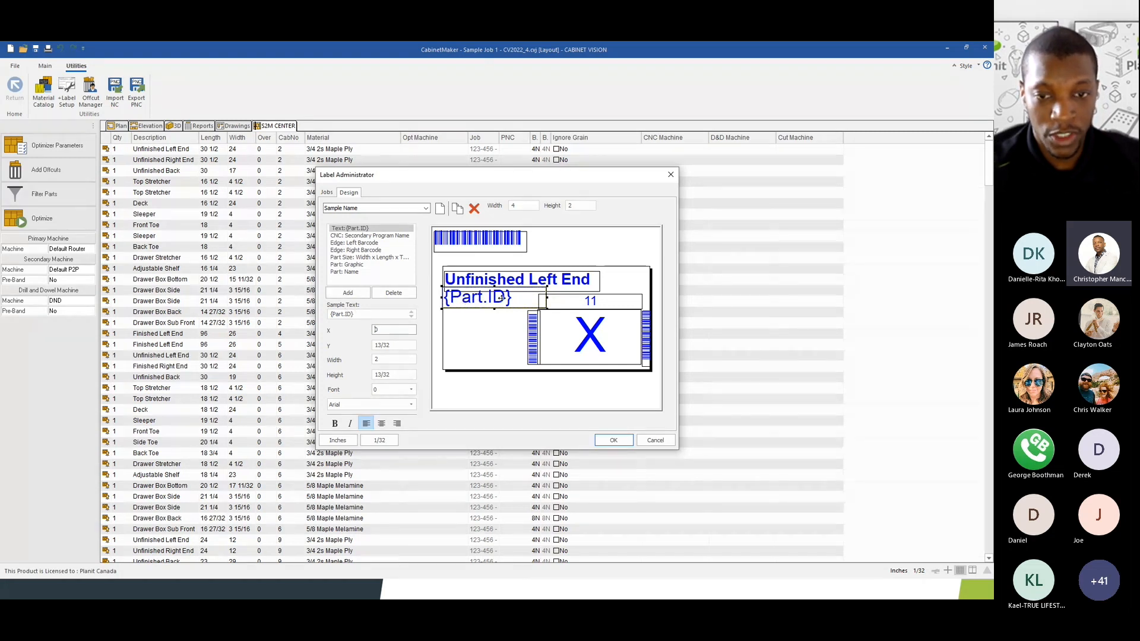
# - Place the {Part.ID} text below Unfinished Left End, sized 1 7/16 wide
pyautogui.moveTo(502, 298); pyautogui.dragTo(514, 317)
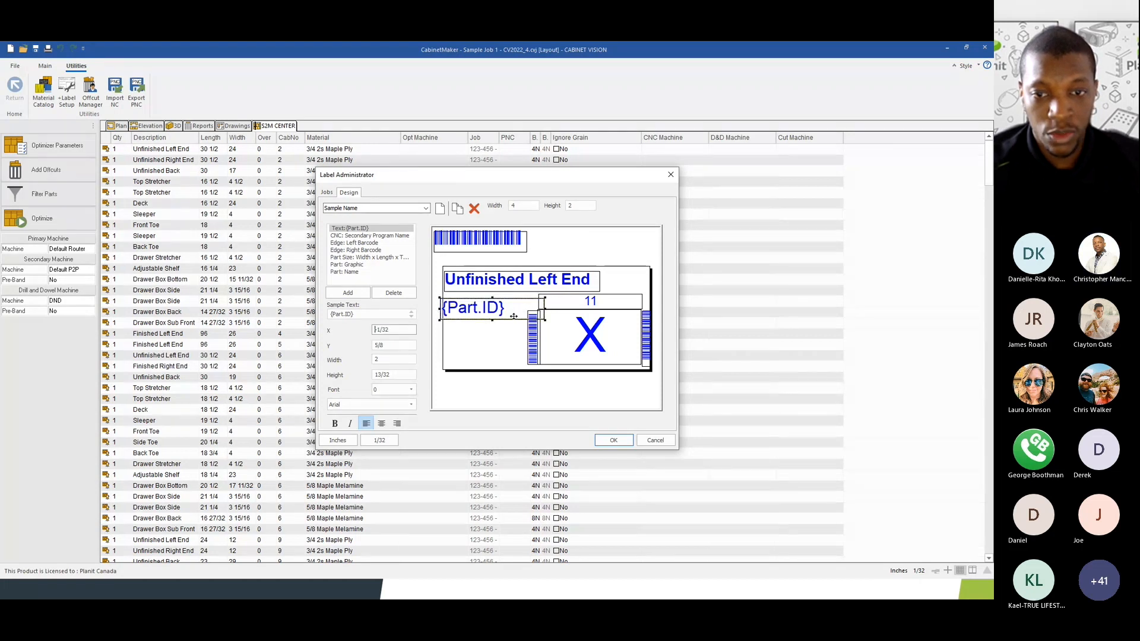
pyautogui.moveTo(515, 306); pyautogui.dragTo(517, 310)
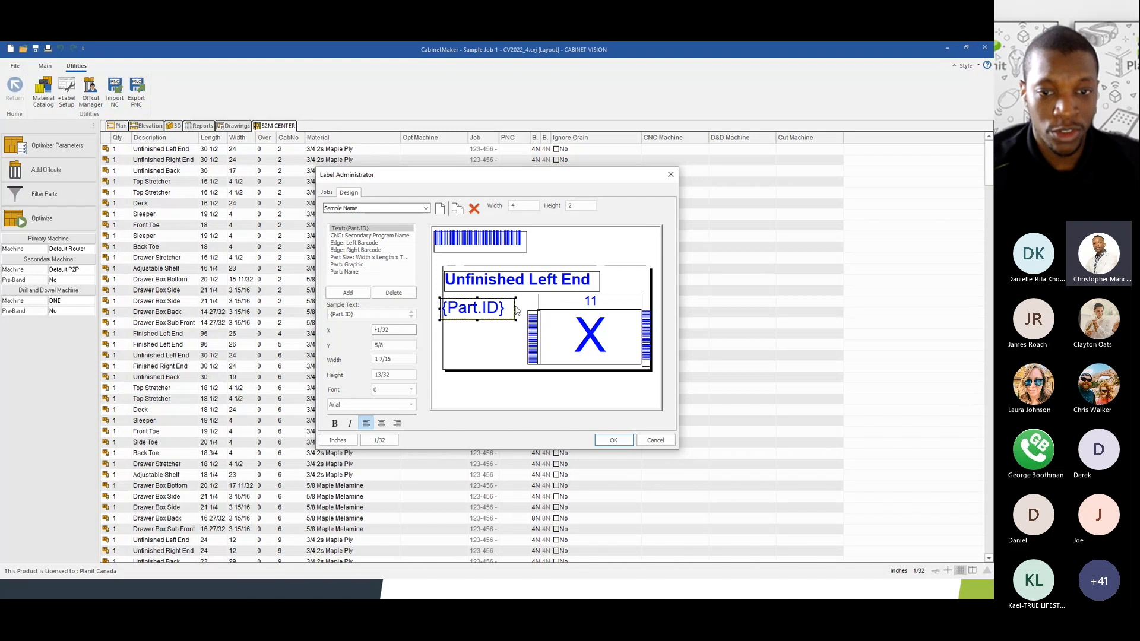
pyautogui.moveTo(514, 310); pyautogui.dragTo(519, 305)
pyautogui.click(357, 316)
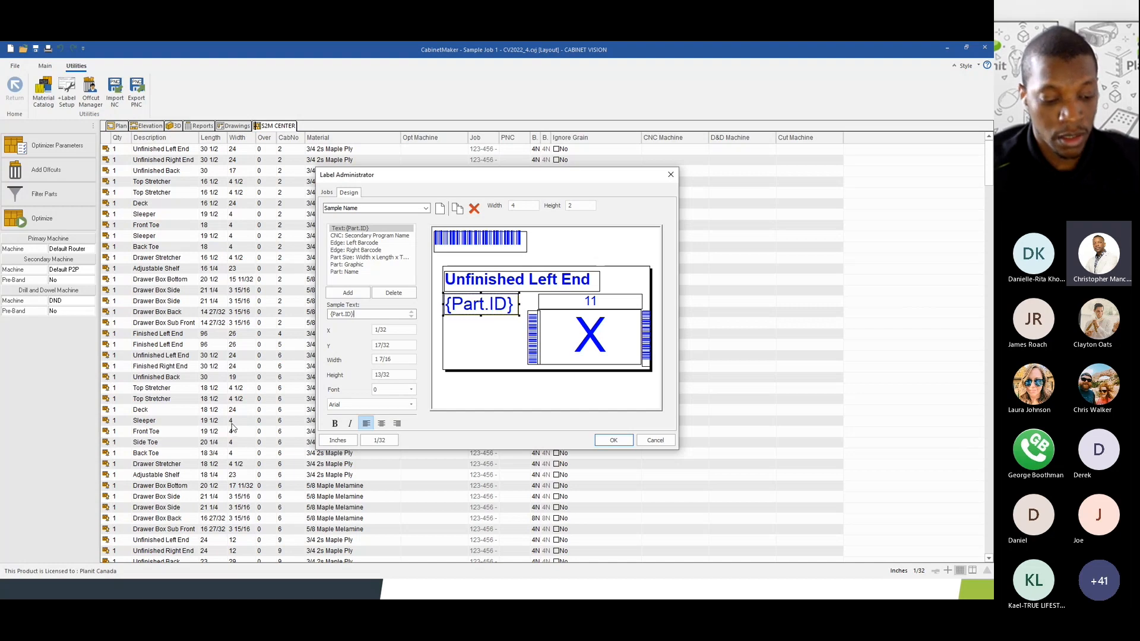
pyautogui.hotkey('alt', 'Tab')
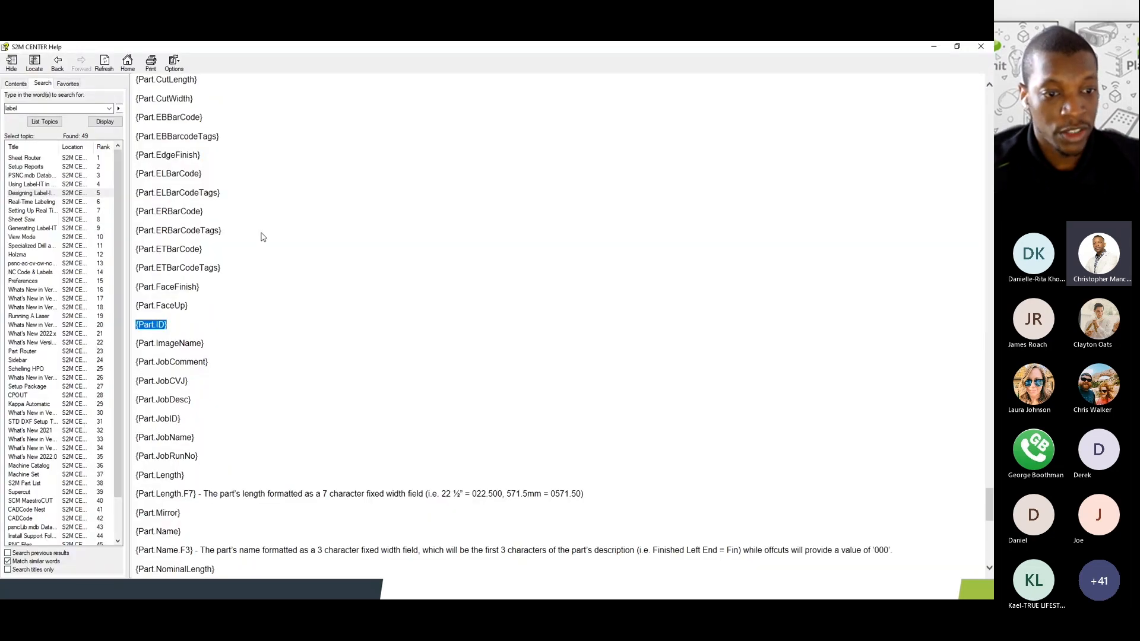
# - Copy {Part.JobID} from help and paste it before {Part.ID}, making the field {Part.JobID}{Part.ID}
pyautogui.click(193, 391)
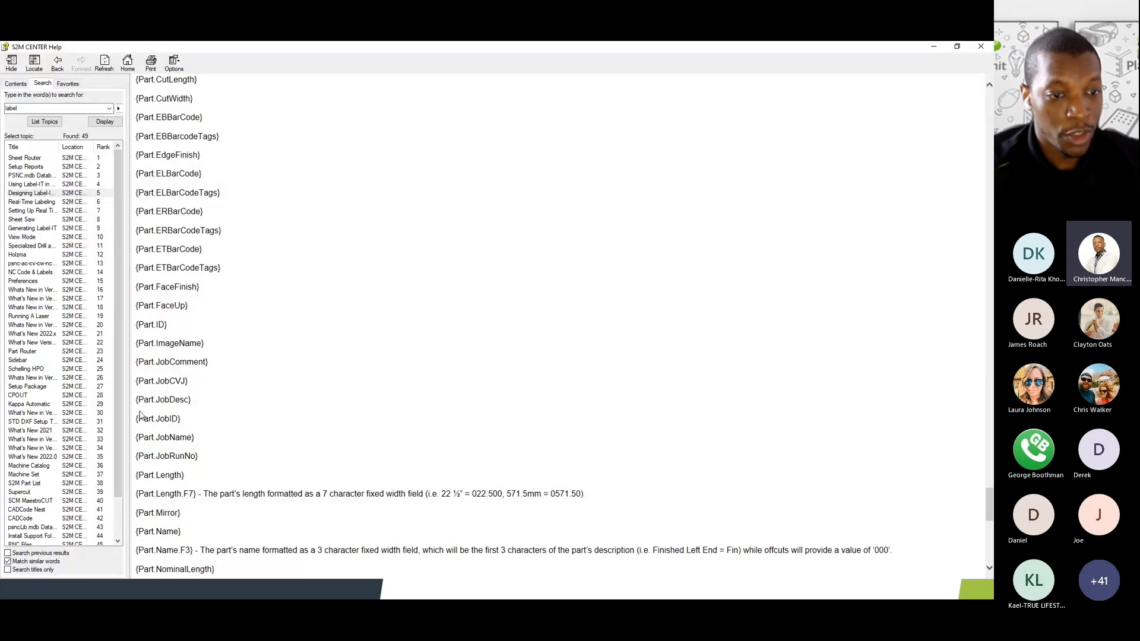
pyautogui.moveTo(136, 418); pyautogui.dragTo(180, 419)
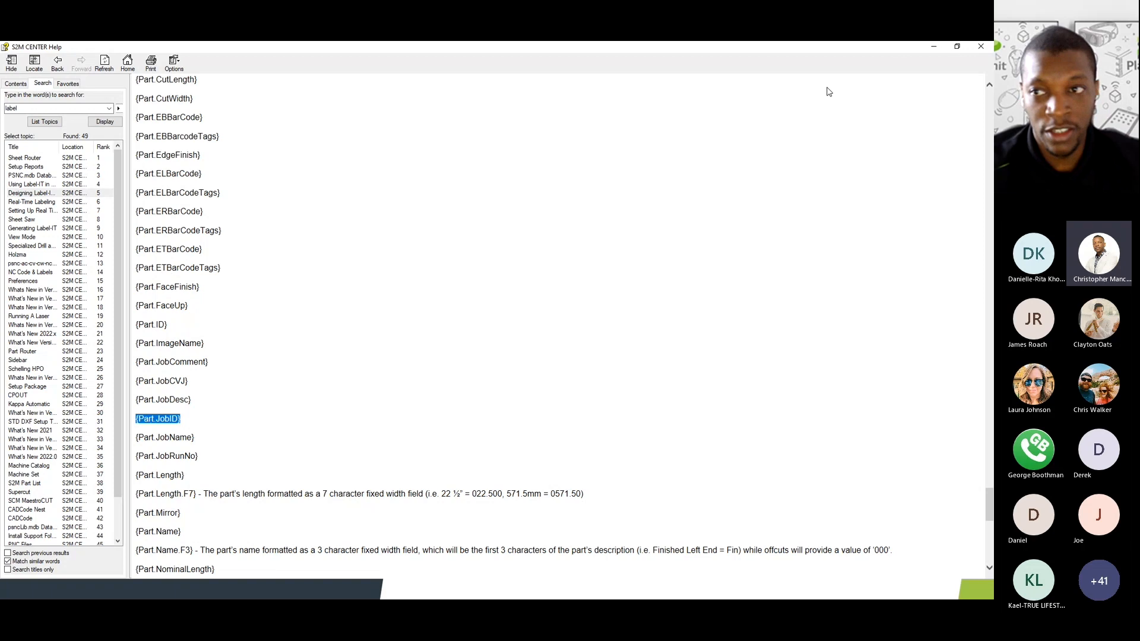
pyautogui.click(933, 47)
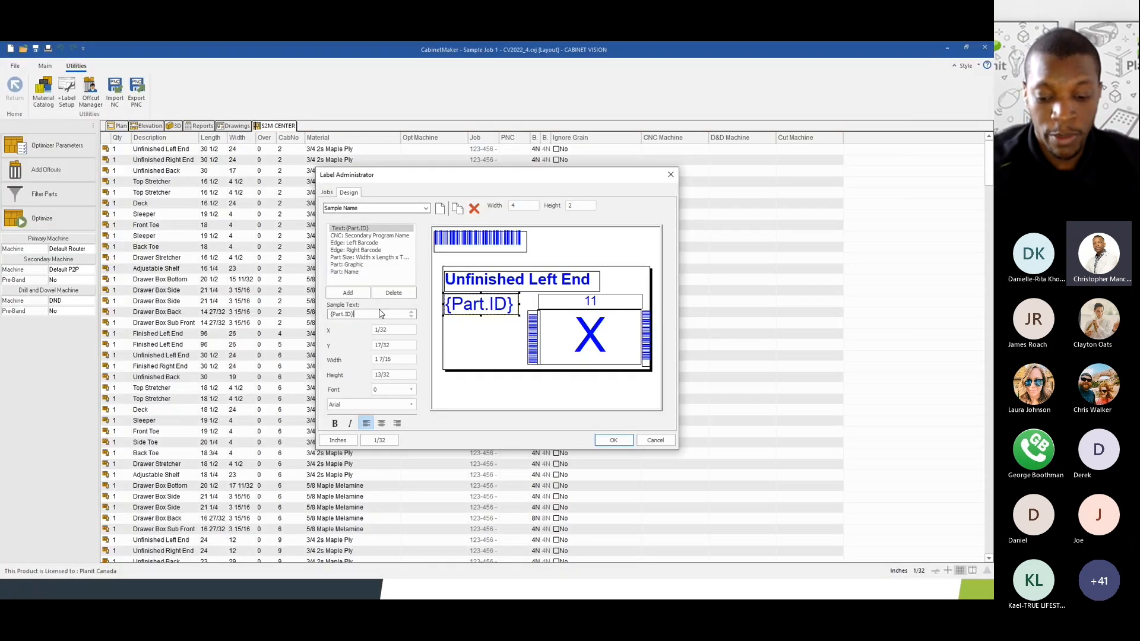
pyautogui.hotkey('ctrl', 'v')
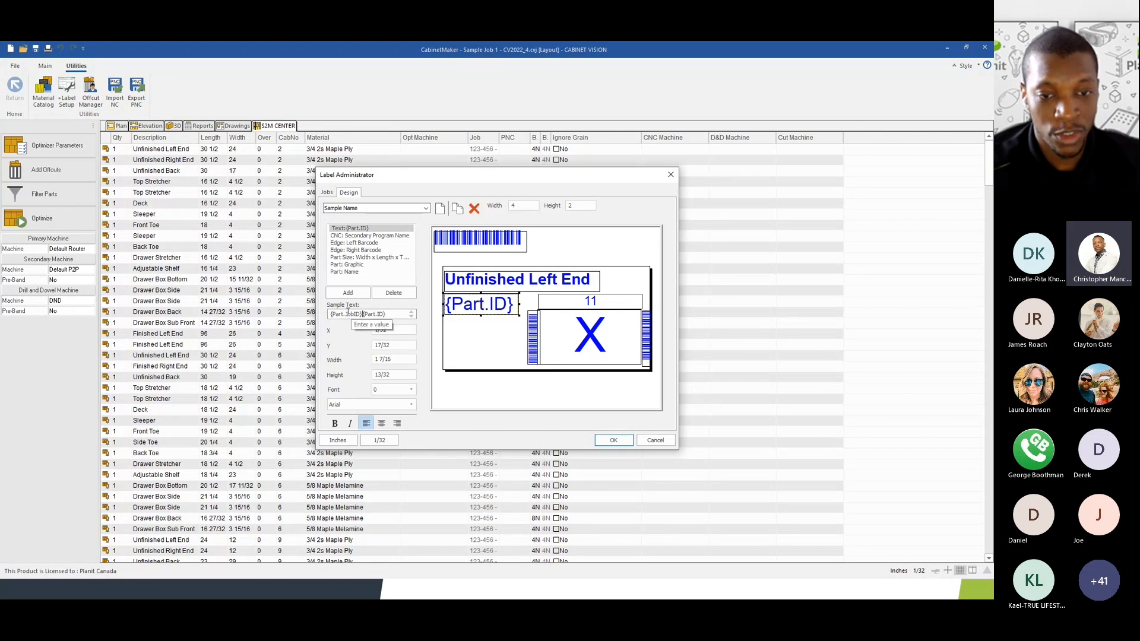
pyautogui.write('nhhjh')
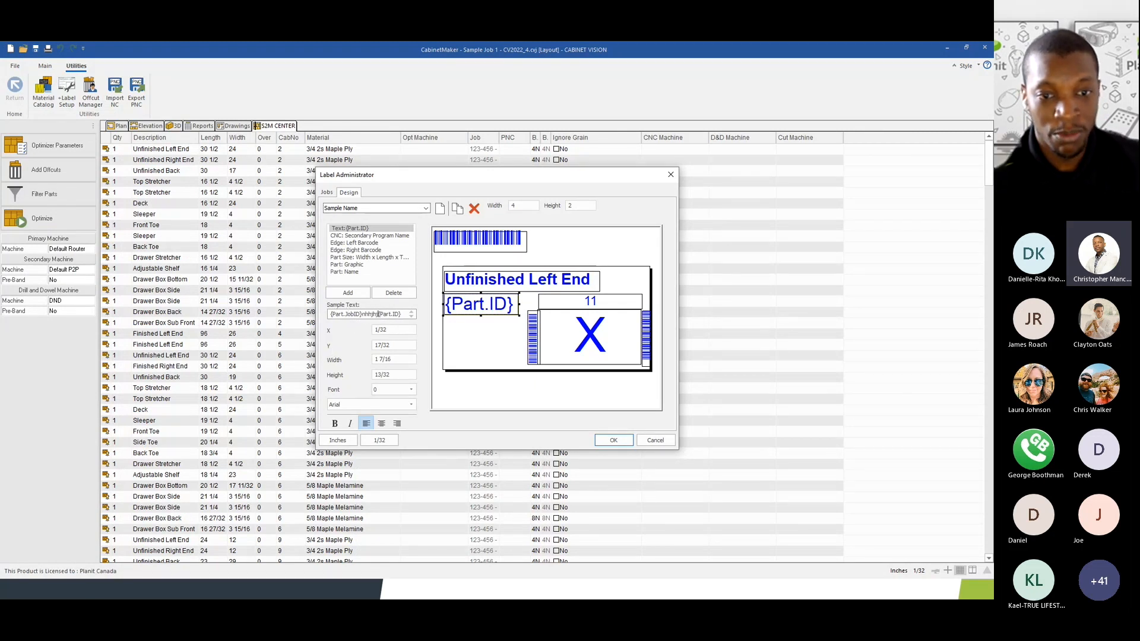
pyautogui.press('BackSpace')
pyautogui.press('BackSpace')
pyautogui.press('BackSpace')
pyautogui.press('BackSpace')
pyautogui.press('BackSpace')
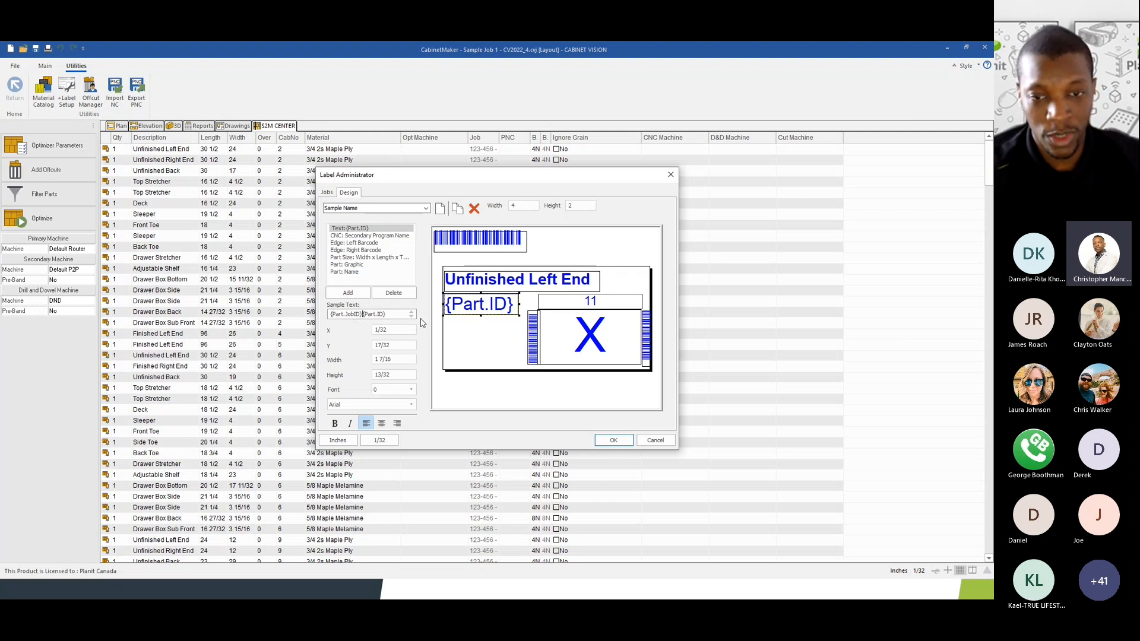
pyautogui.click(393, 329)
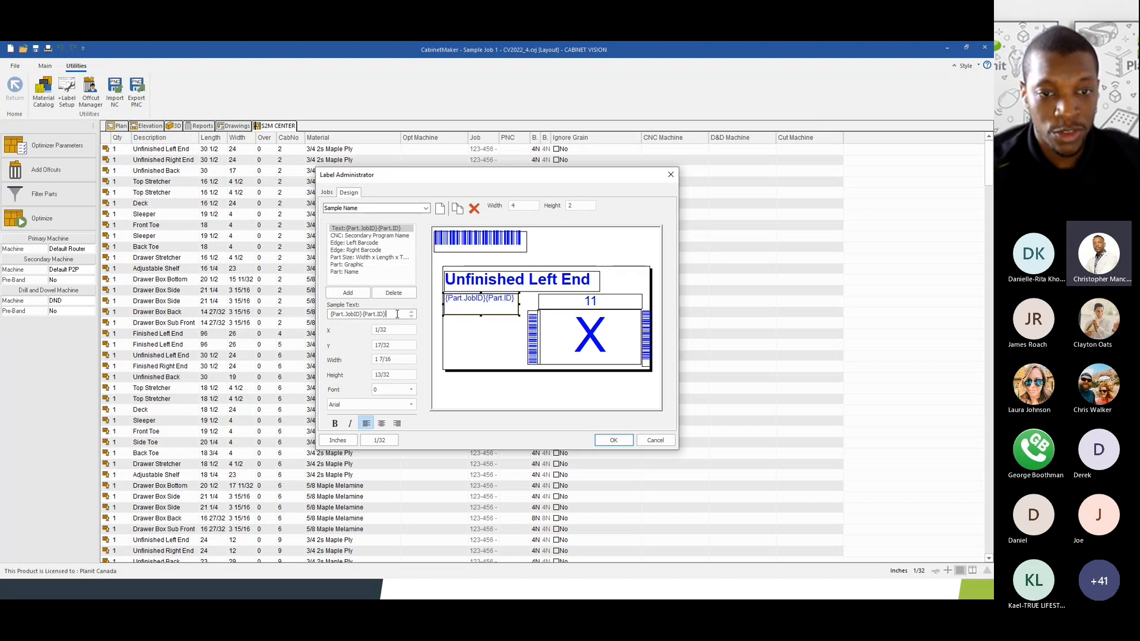
pyautogui.click(350, 293)
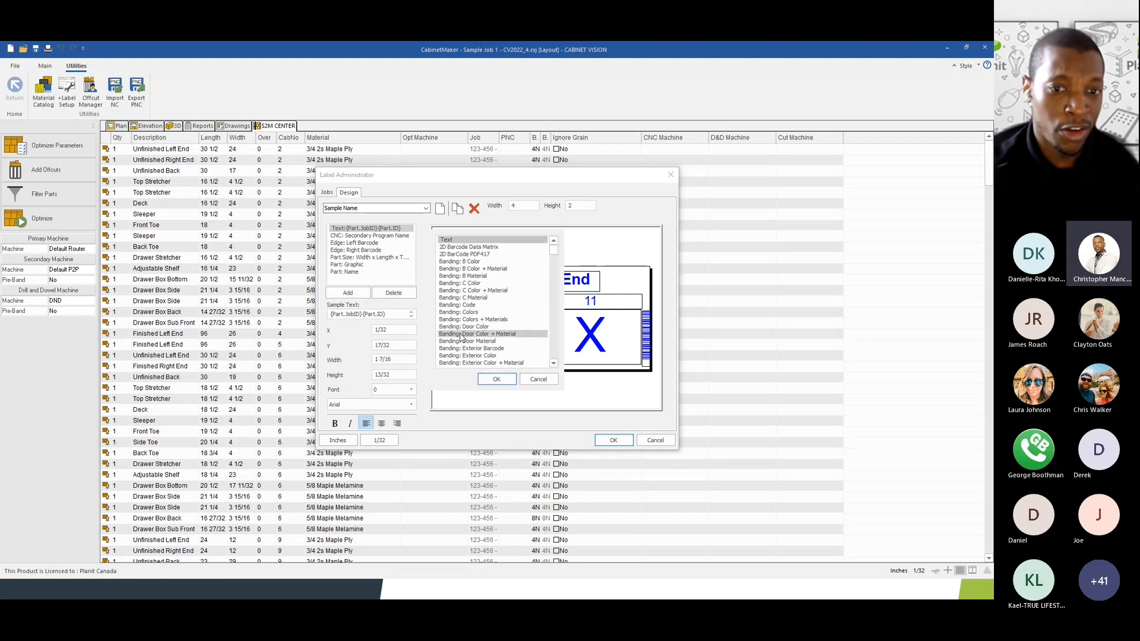
# - Add a trial 'Hello' text element, move it lower, then cancel the design window unsaved
pyautogui.click(492, 380)
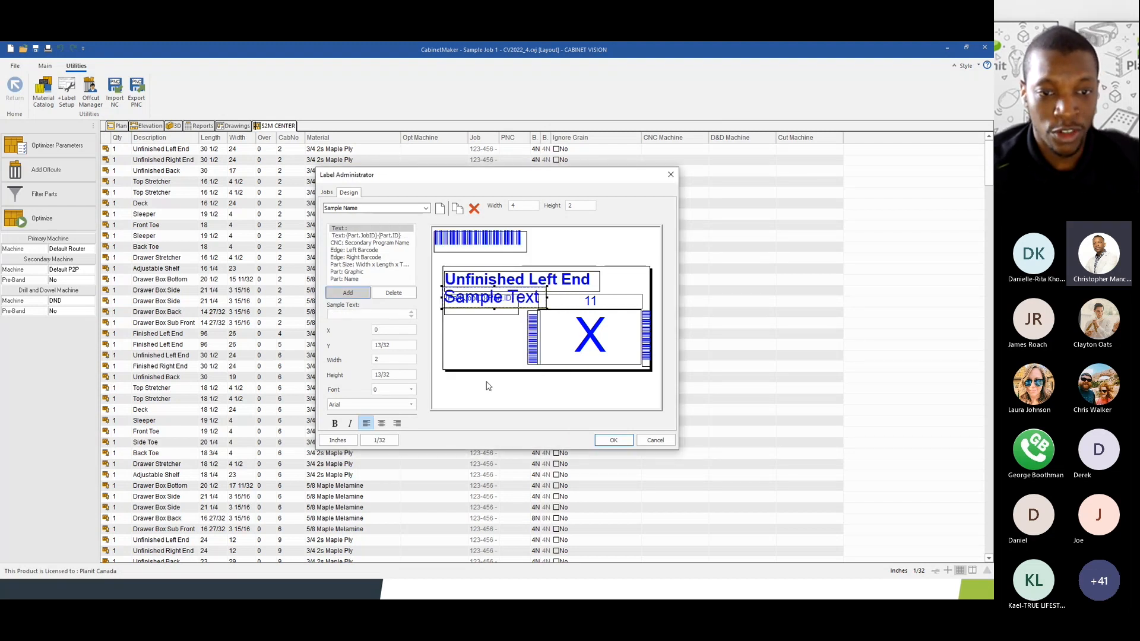
pyautogui.click(349, 315)
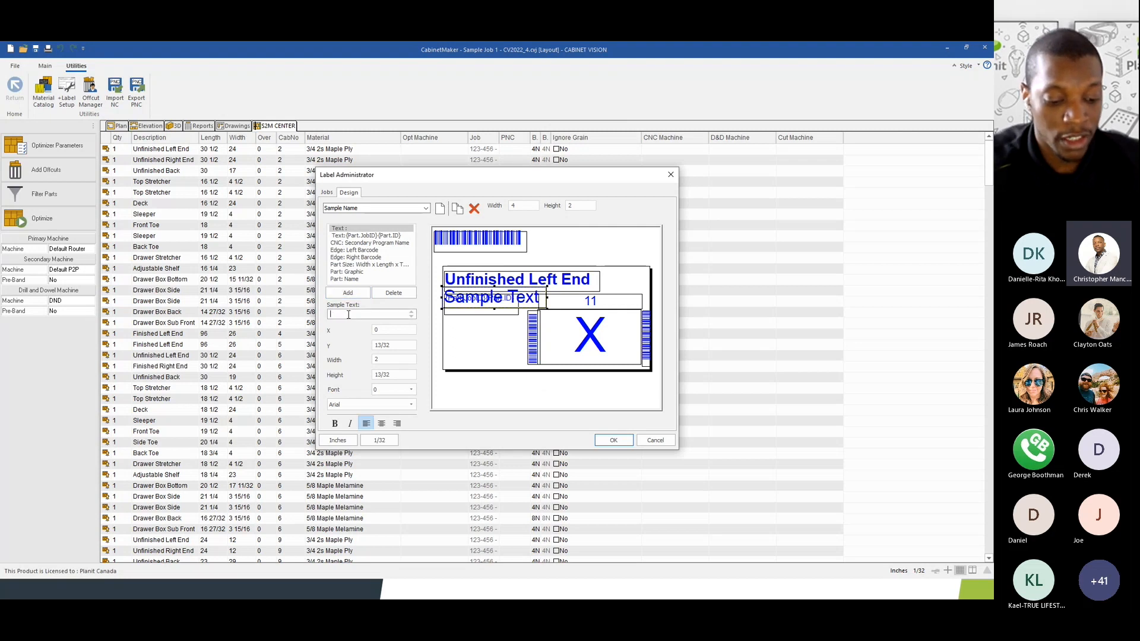
pyautogui.write('Hello:')
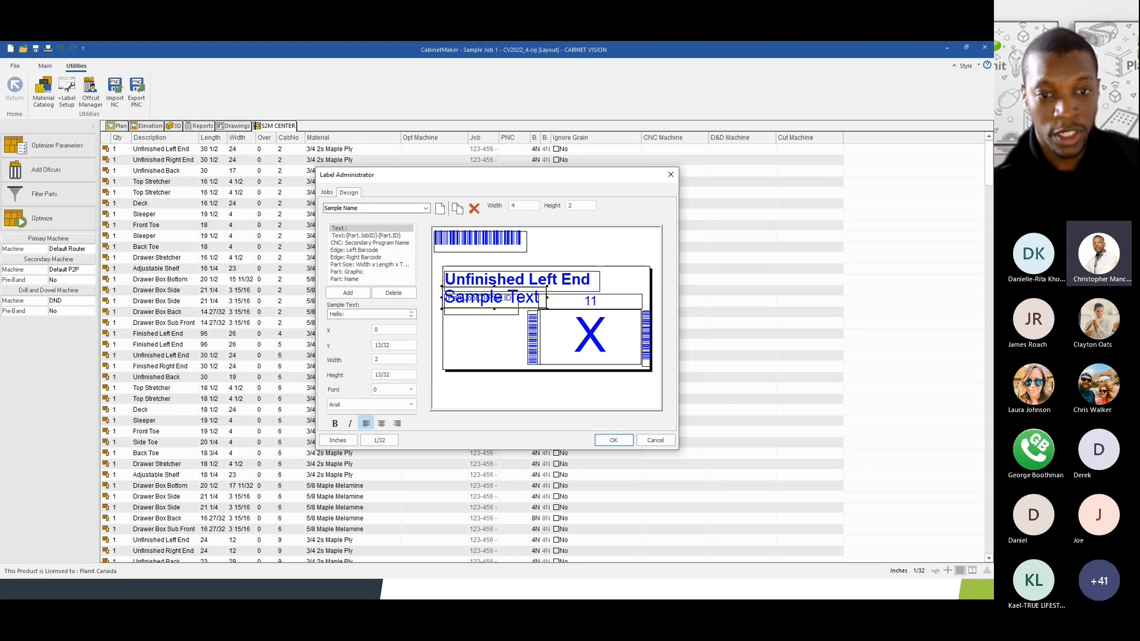
pyautogui.click(388, 346)
pyautogui.moveTo(490, 295); pyautogui.dragTo(491, 331)
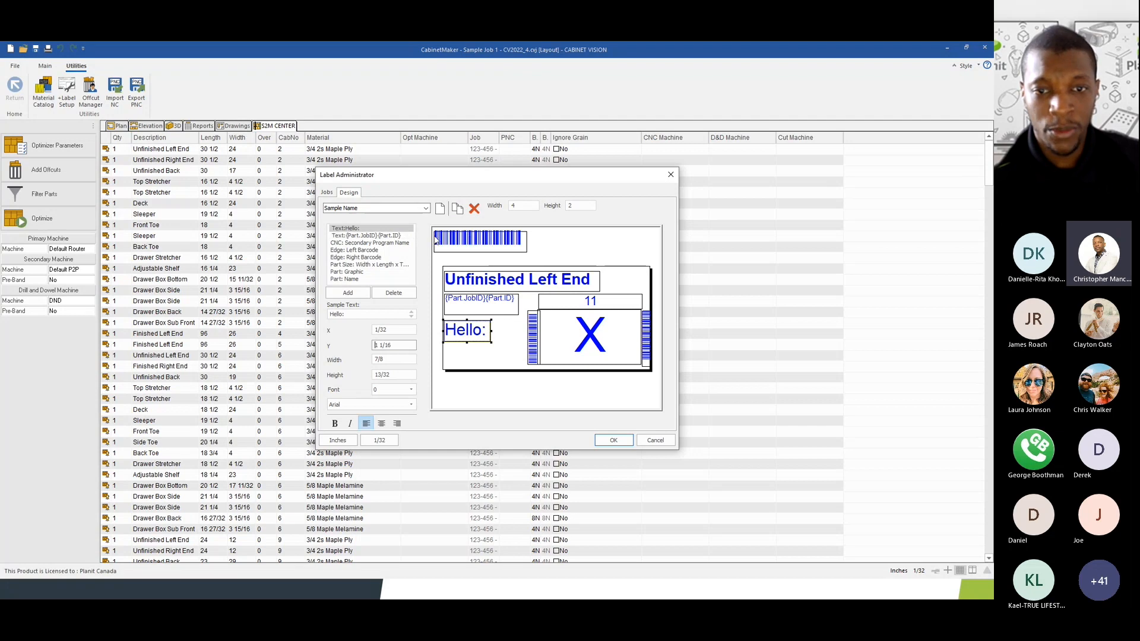
pyautogui.click(656, 440)
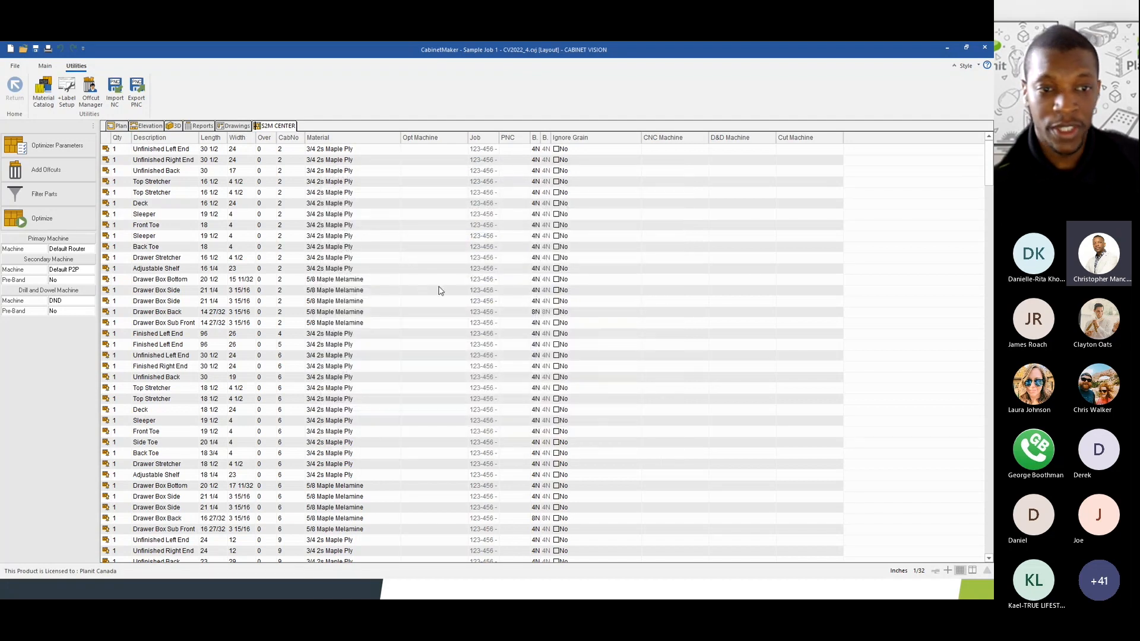
pyautogui.click(44, 65)
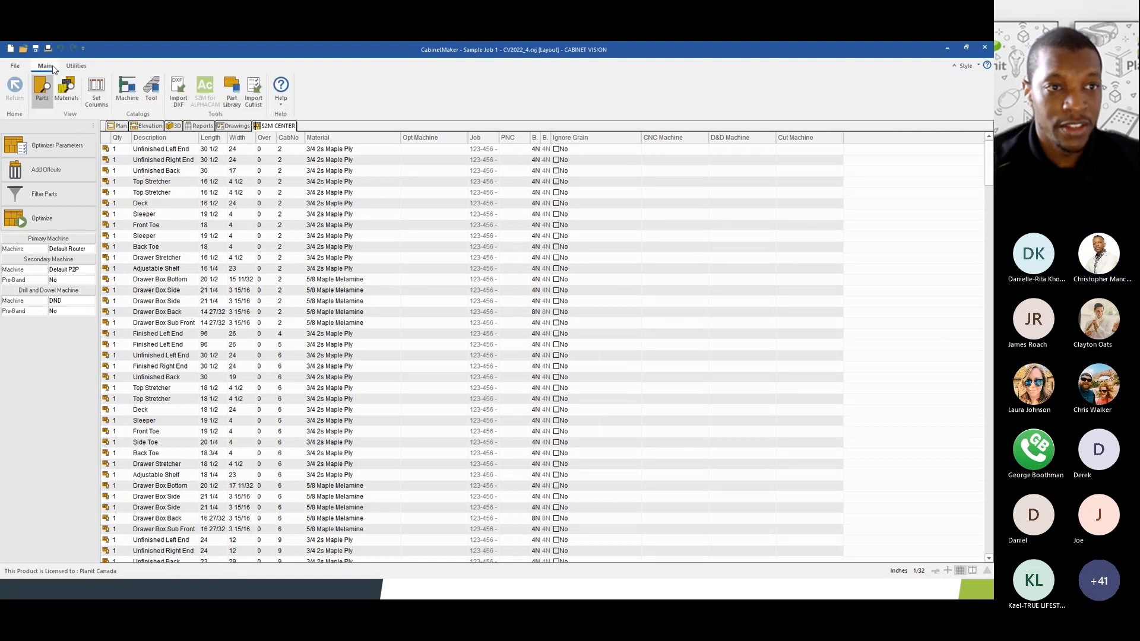
pyautogui.click(125, 95)
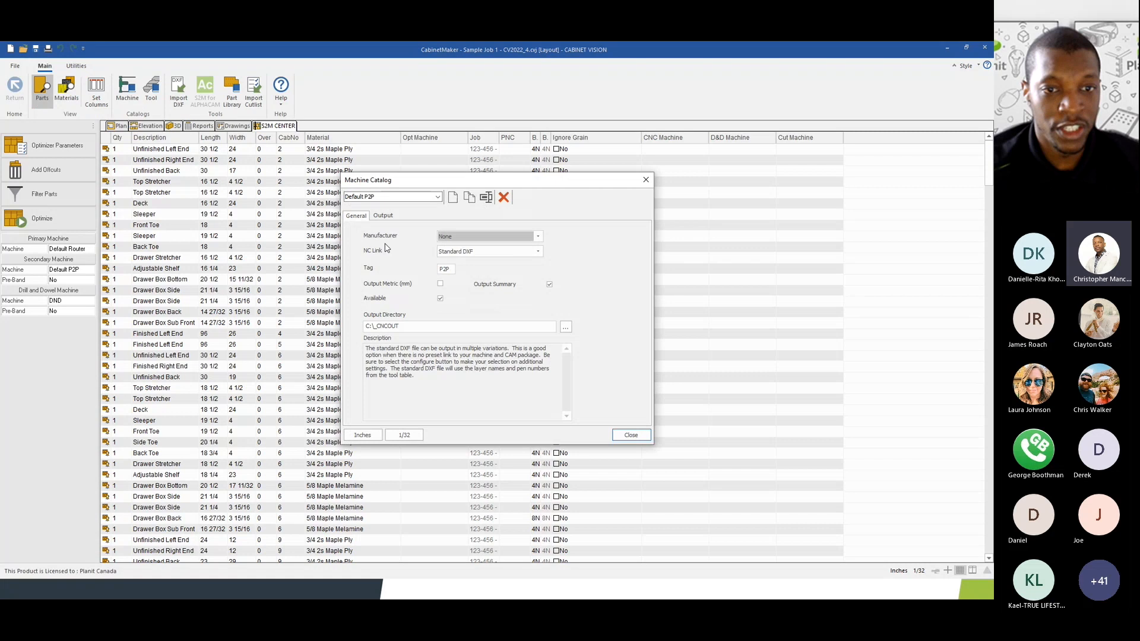
pyautogui.click(363, 197)
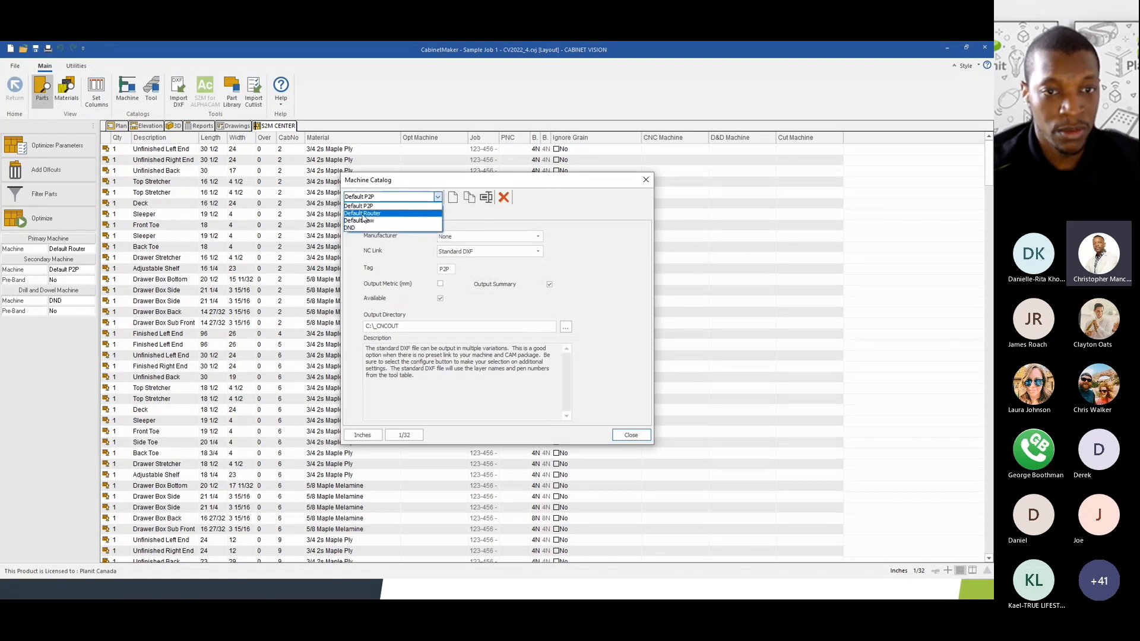
pyautogui.click(364, 213)
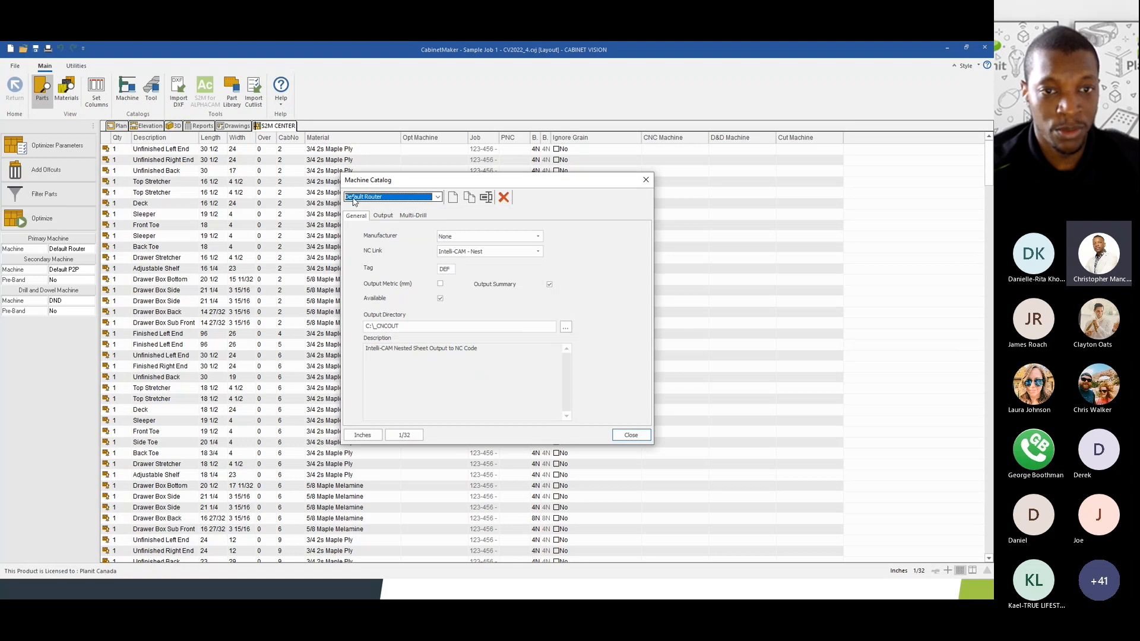
pyautogui.click(376, 218)
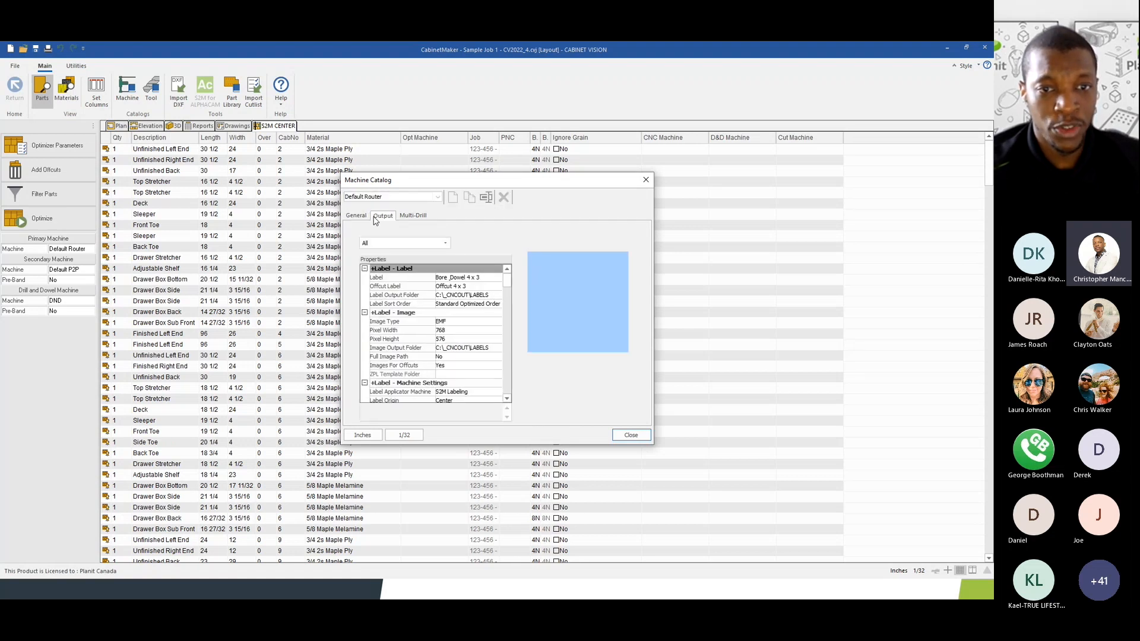
pyautogui.click(402, 243)
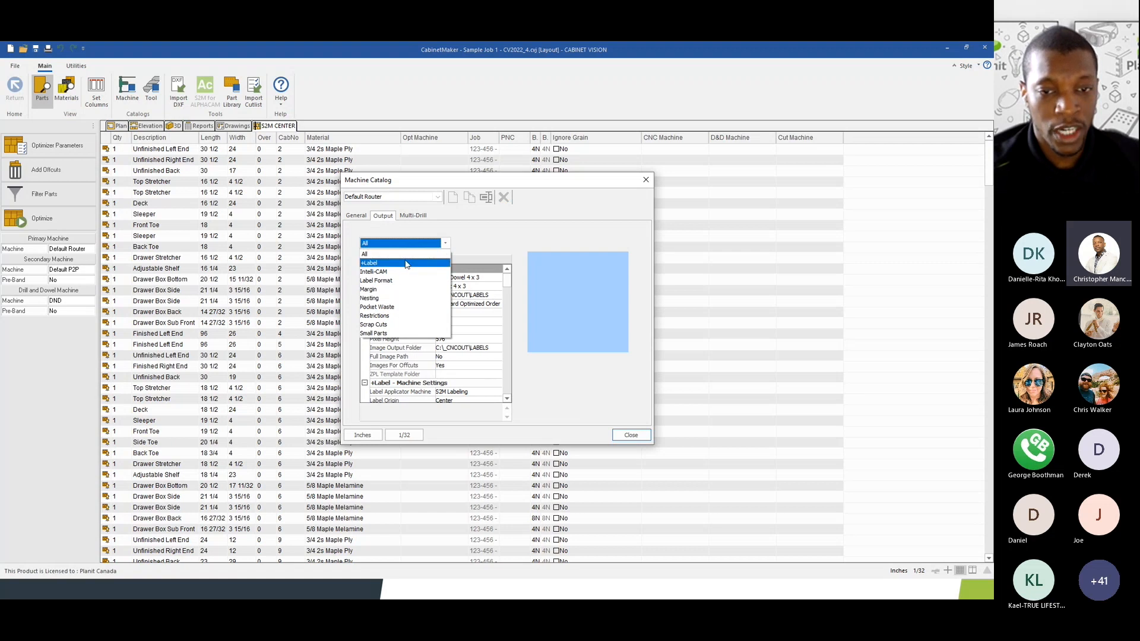
pyautogui.click(407, 264)
pyautogui.click(458, 278)
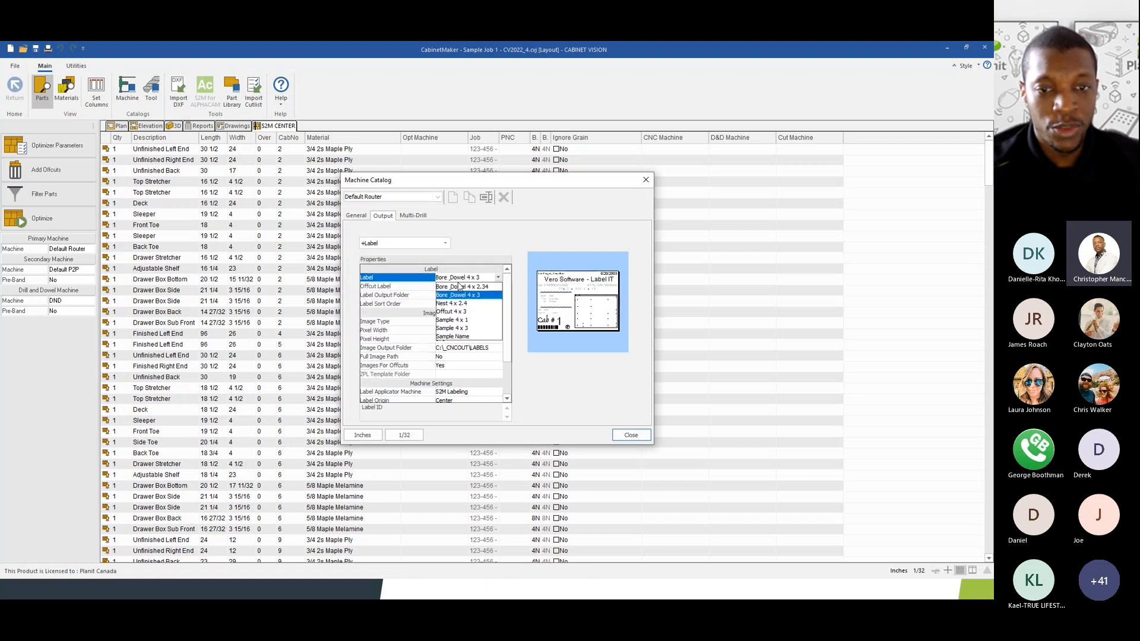
pyautogui.click(456, 279)
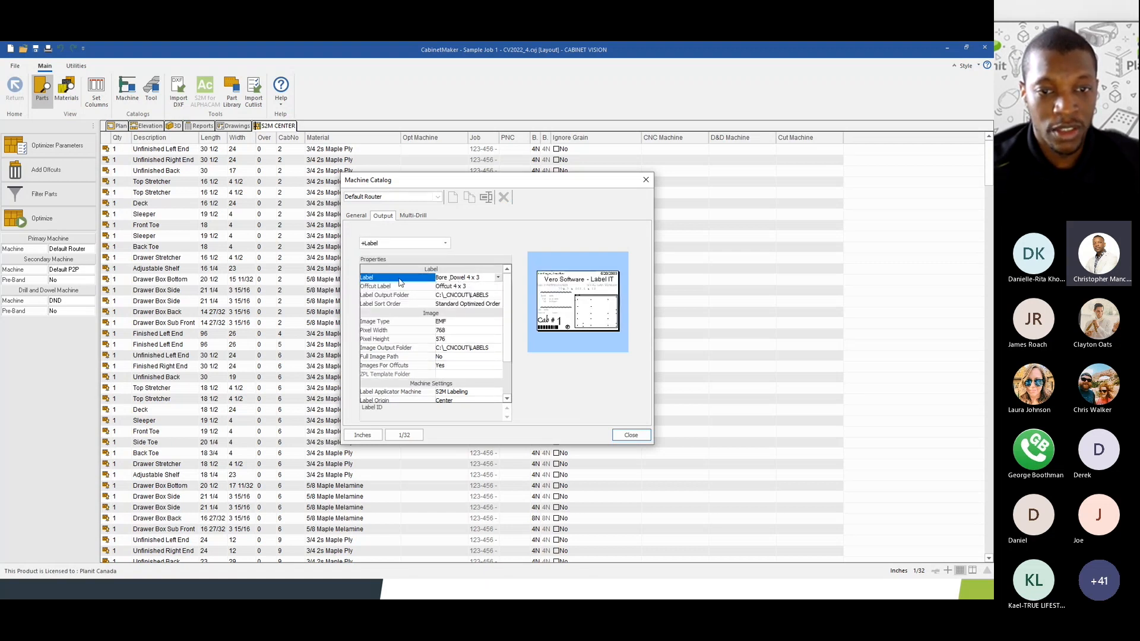
pyautogui.click(454, 279)
pyautogui.click(453, 278)
pyautogui.click(453, 286)
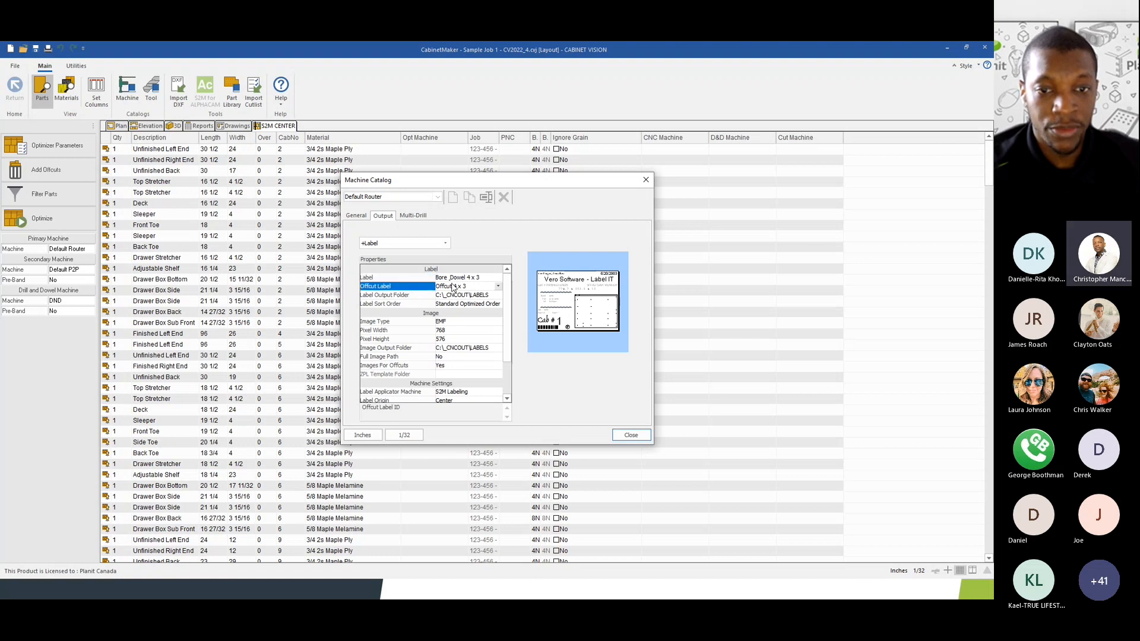
pyautogui.click(454, 289)
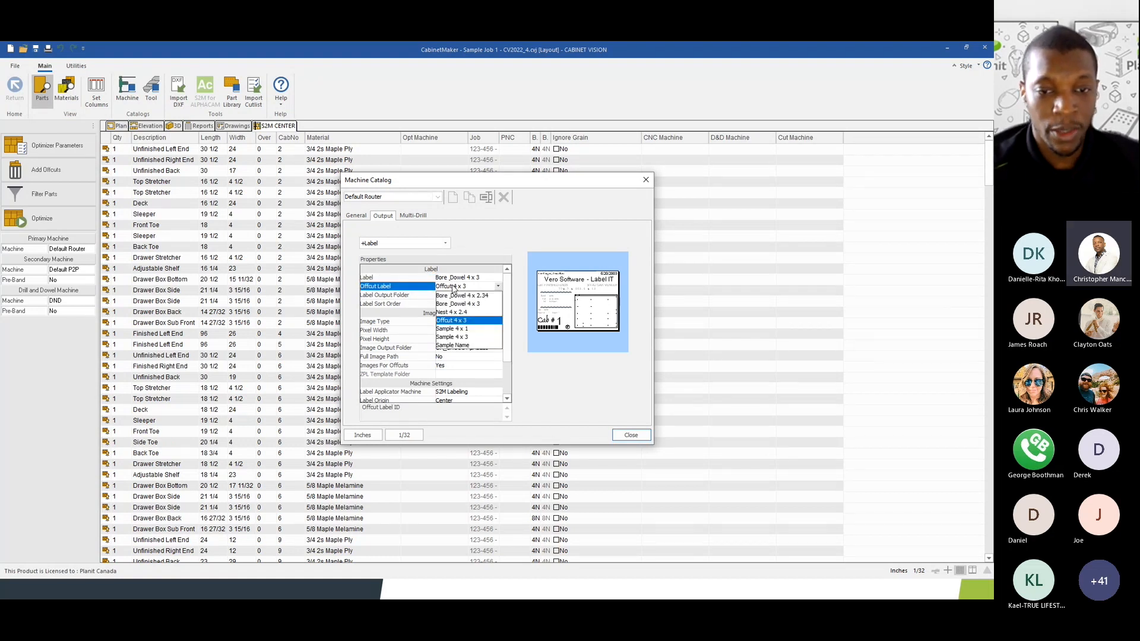
pyautogui.click(454, 288)
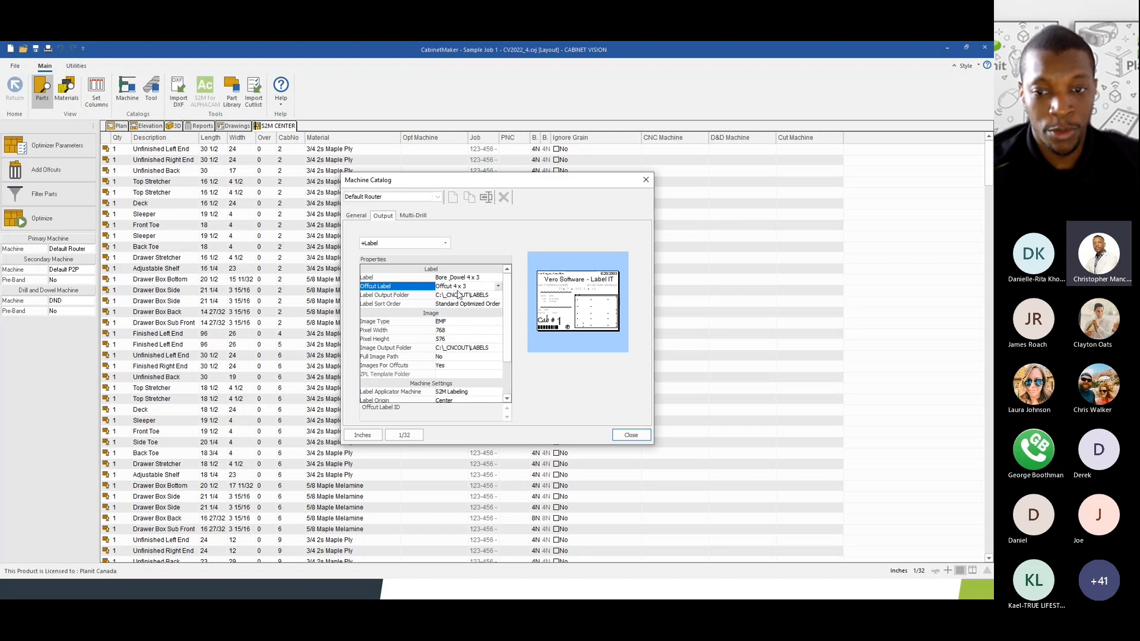
pyautogui.click(631, 435)
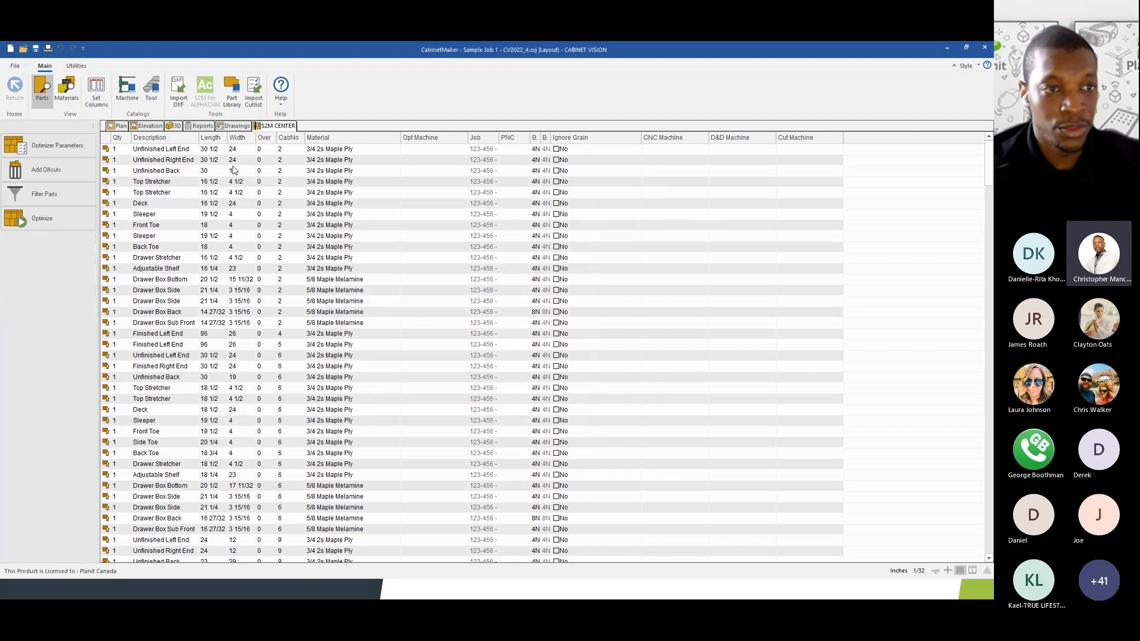
pyautogui.click(75, 66)
pyautogui.click(67, 90)
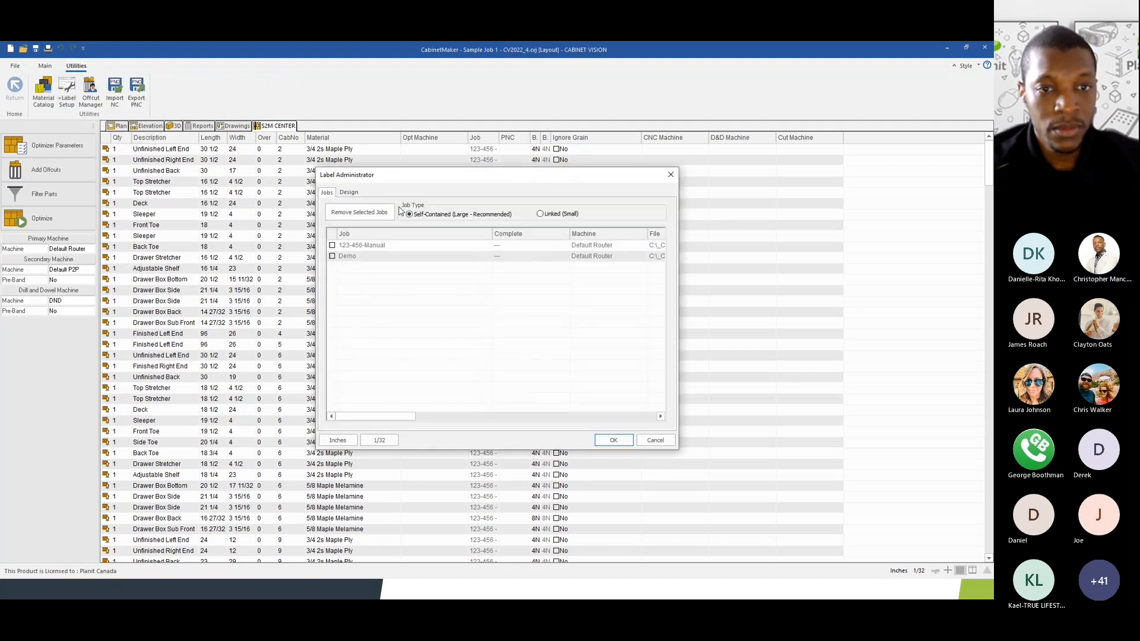
pyautogui.click(353, 193)
pyautogui.click(425, 208)
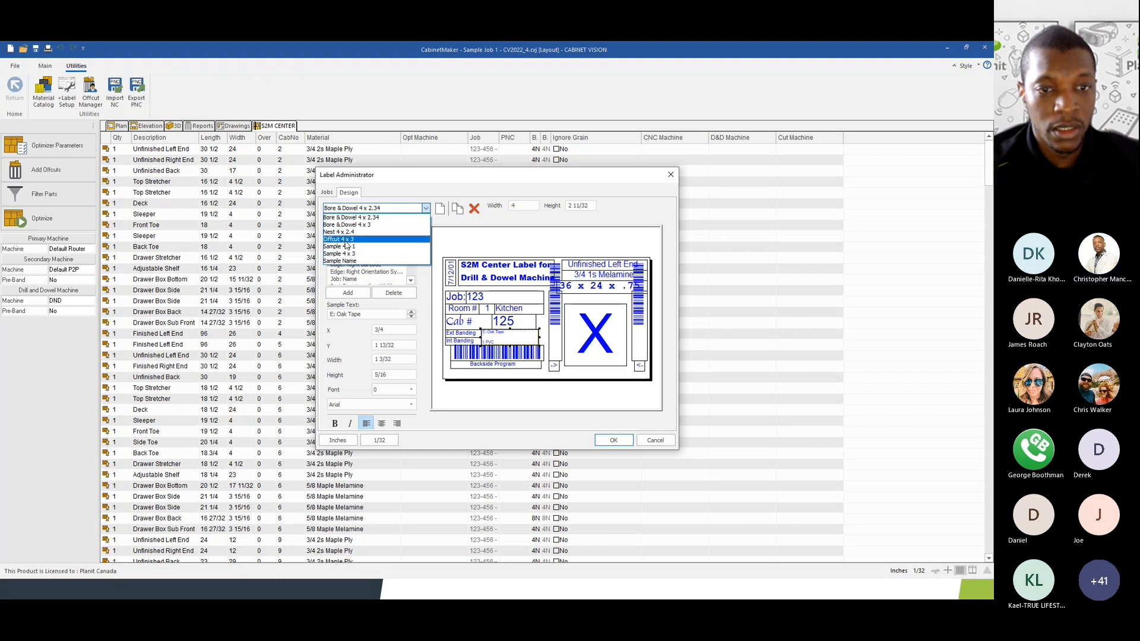
pyautogui.click(339, 238)
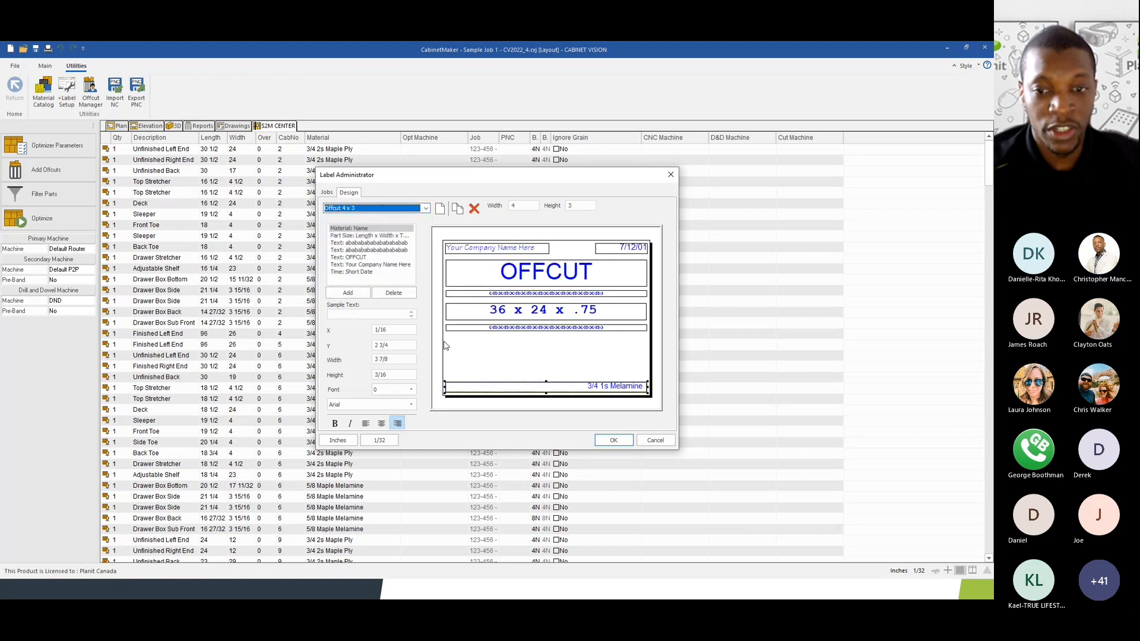
pyautogui.click(526, 269)
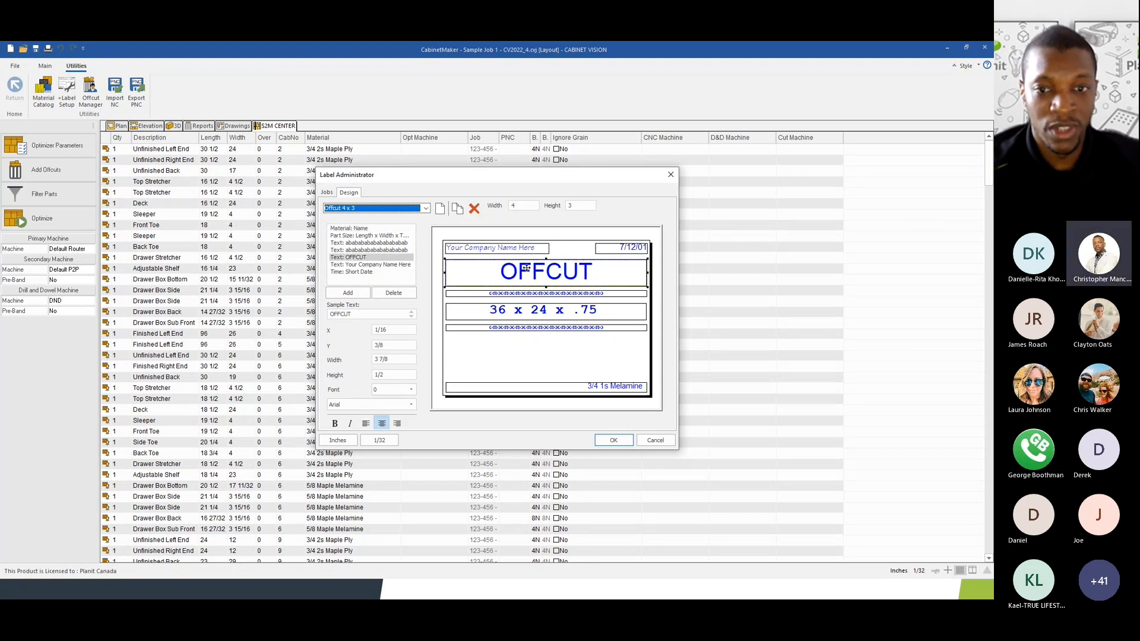
pyautogui.click(501, 310)
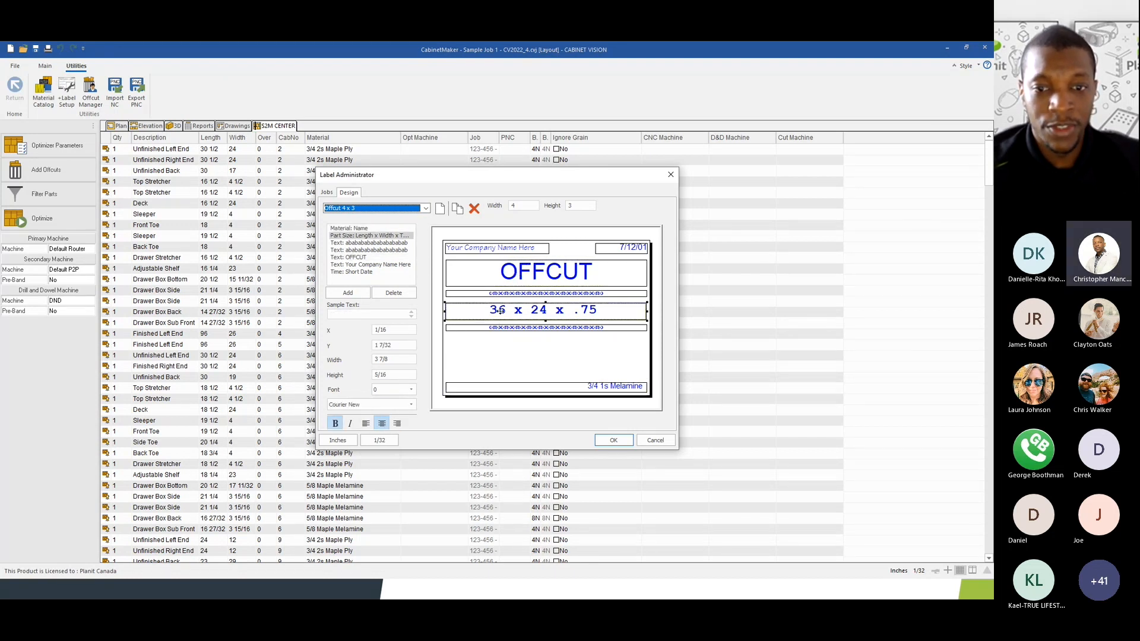
pyautogui.click(607, 387)
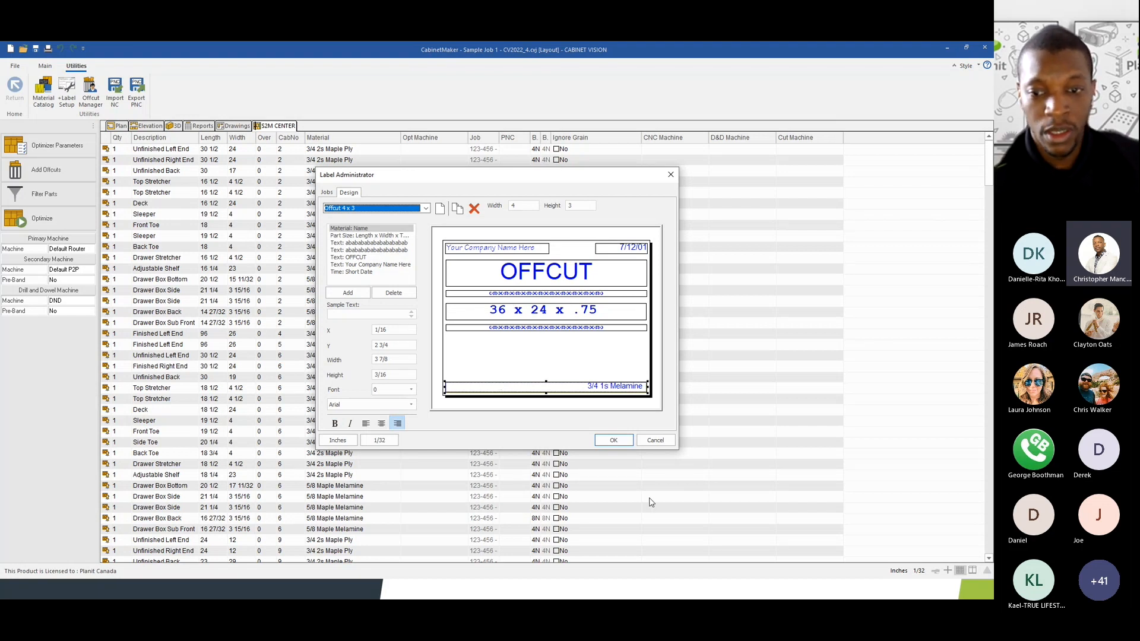
pyautogui.click(645, 440)
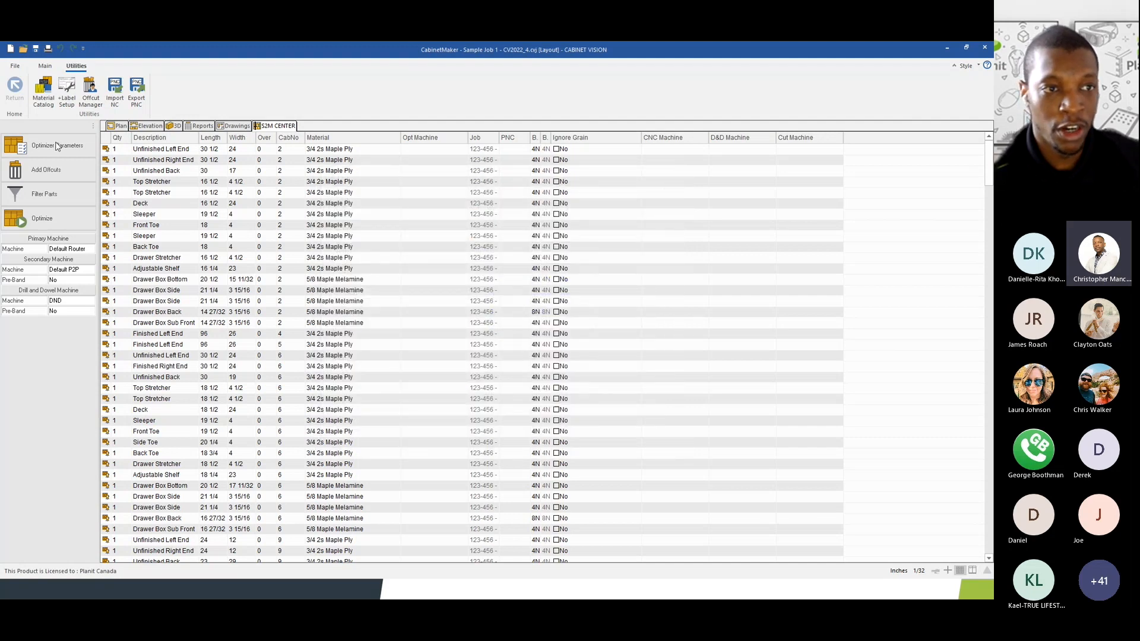
# - Review the Default Router's Label, Offcut Label, C:\_CNCOUT\LABELS folder and Standard Optimized Order settings
pyautogui.click(45, 65)
pyautogui.click(127, 97)
pyautogui.click(383, 216)
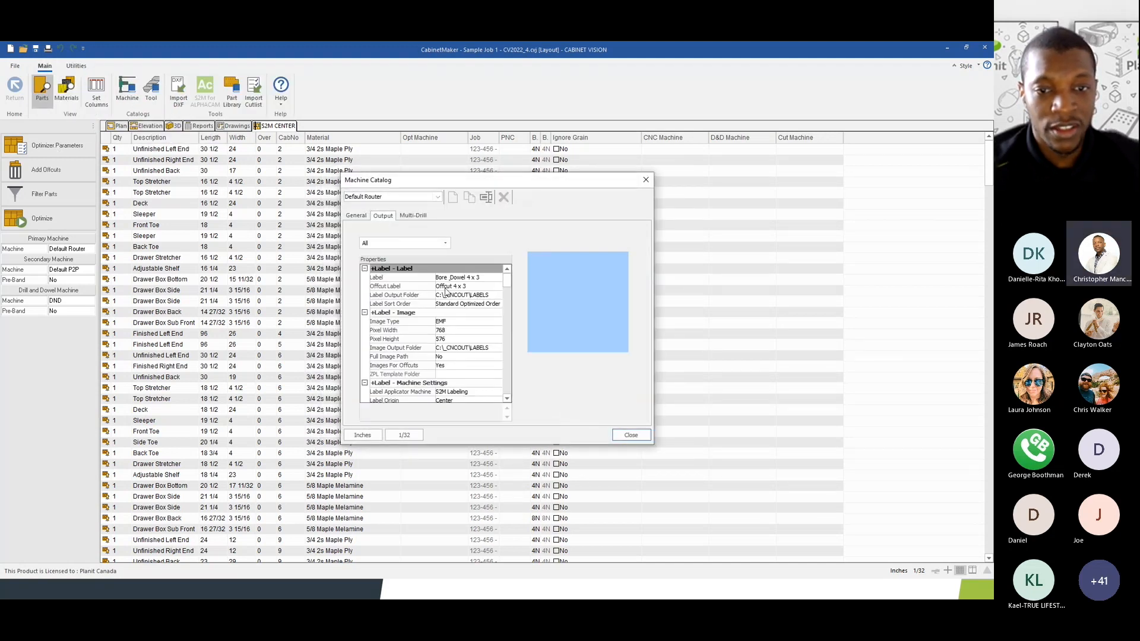
pyautogui.click(457, 279)
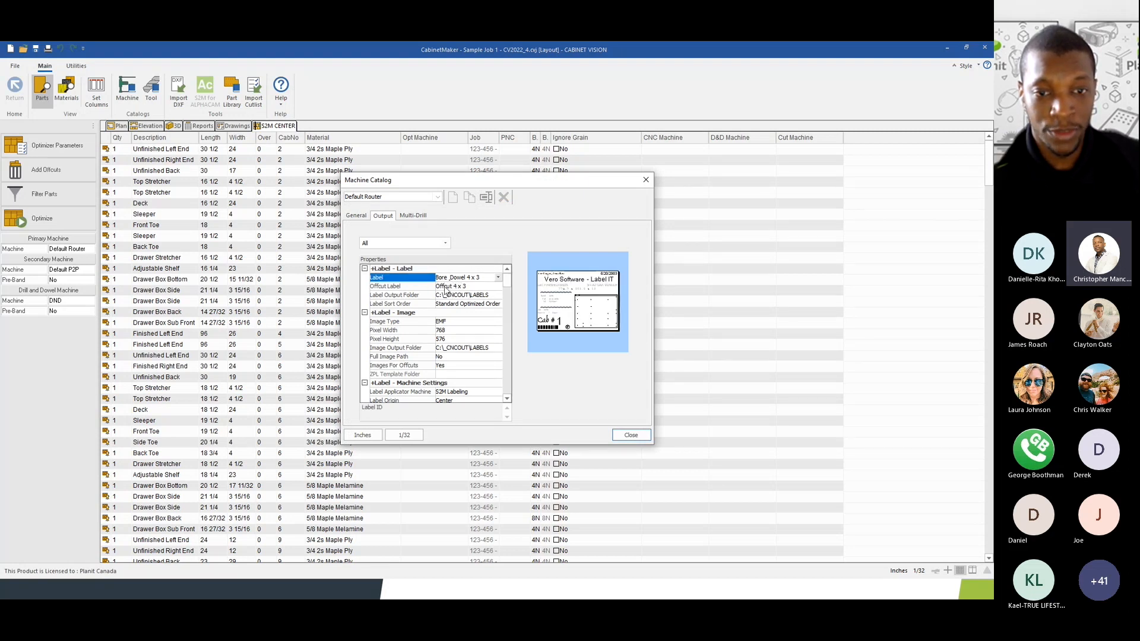
pyautogui.click(446, 288)
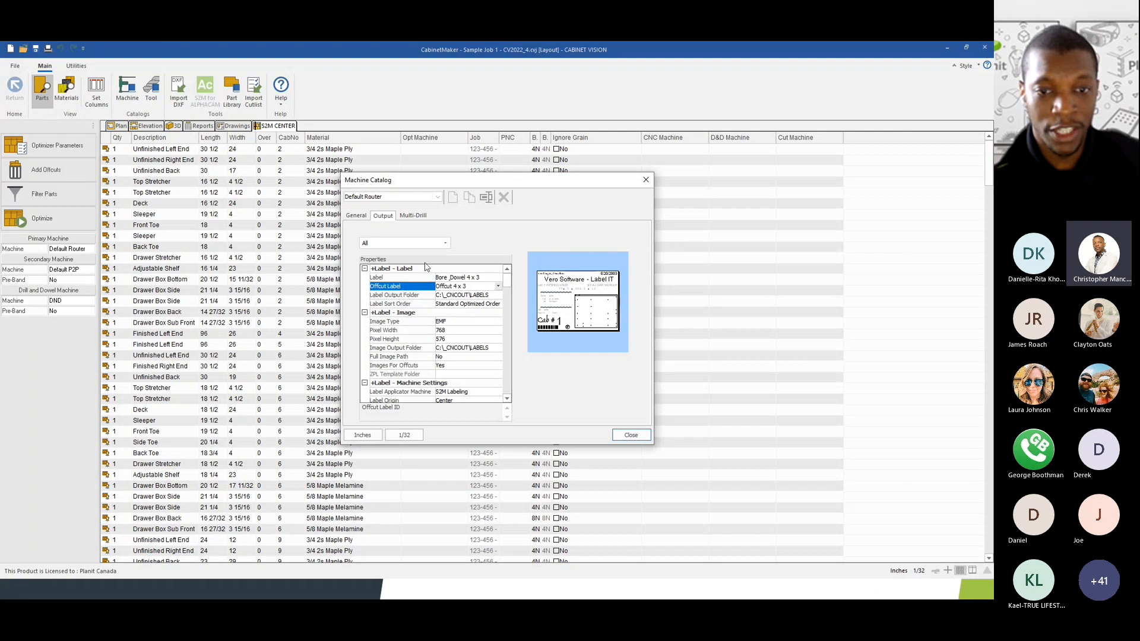
pyautogui.click(452, 297)
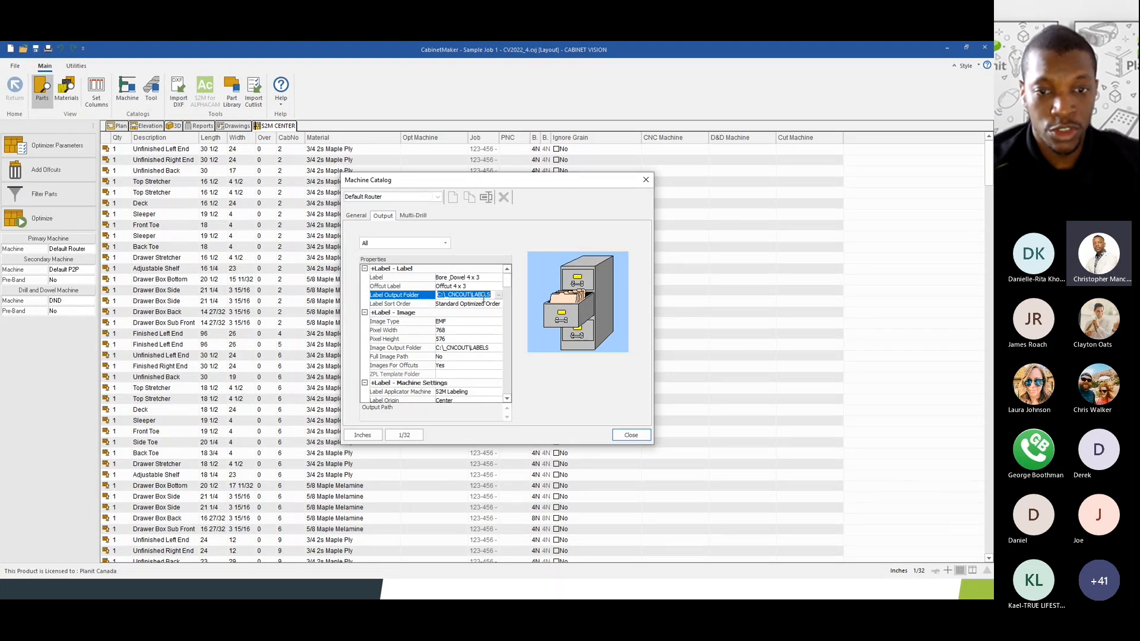
pyautogui.click(424, 304)
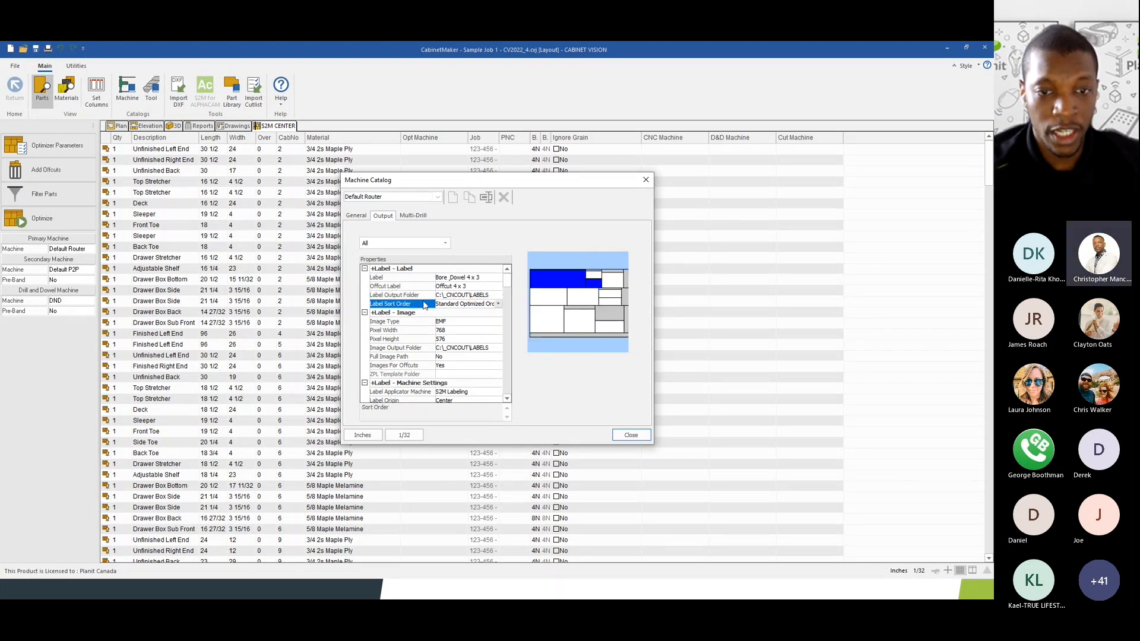
pyautogui.click(498, 304)
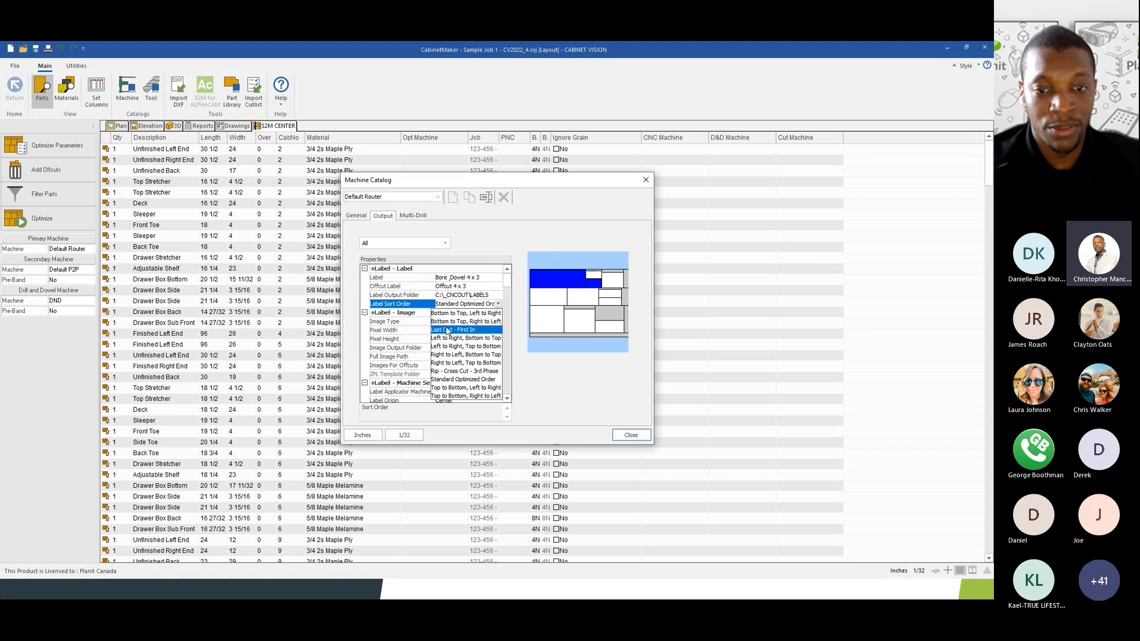
pyautogui.click(450, 313)
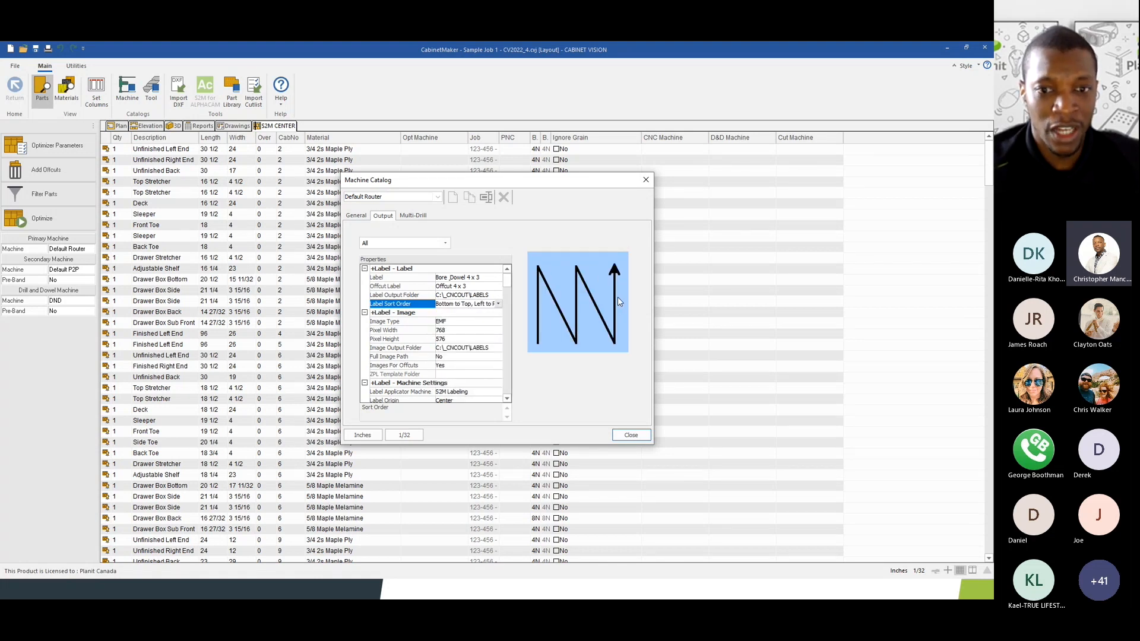
pyautogui.click(490, 305)
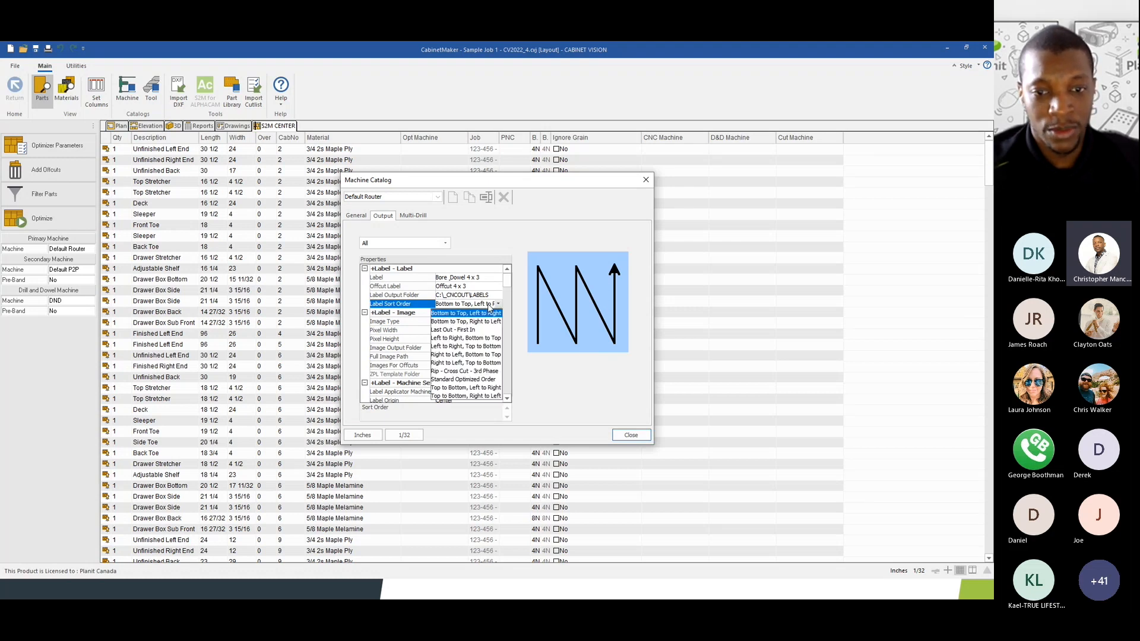
pyautogui.click(466, 385)
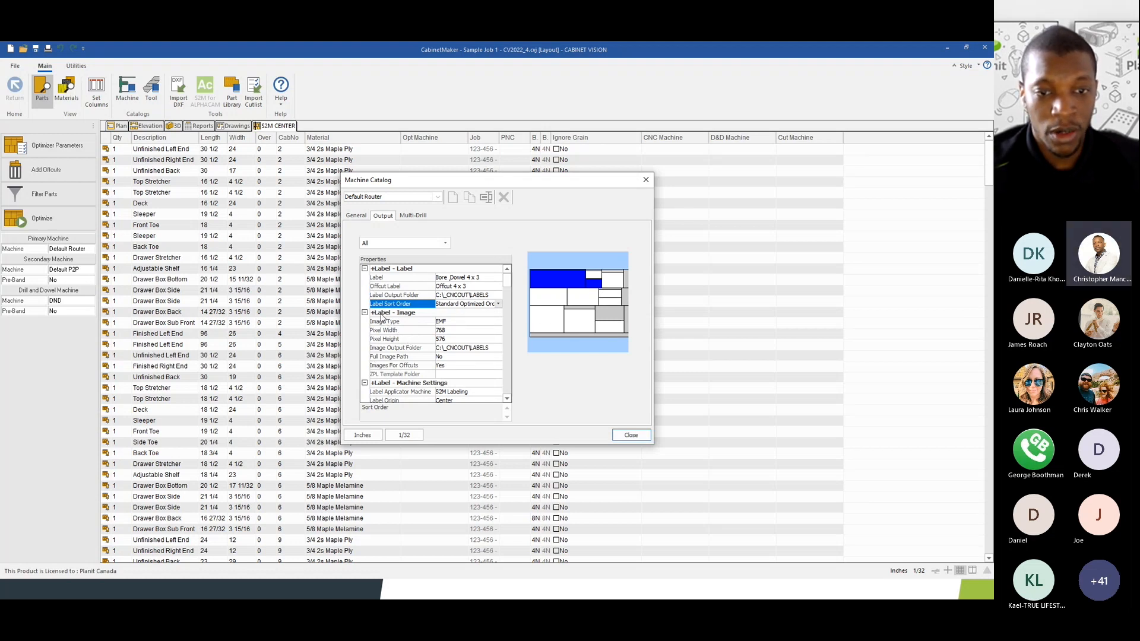
pyautogui.scroll(-1, 410, 319)
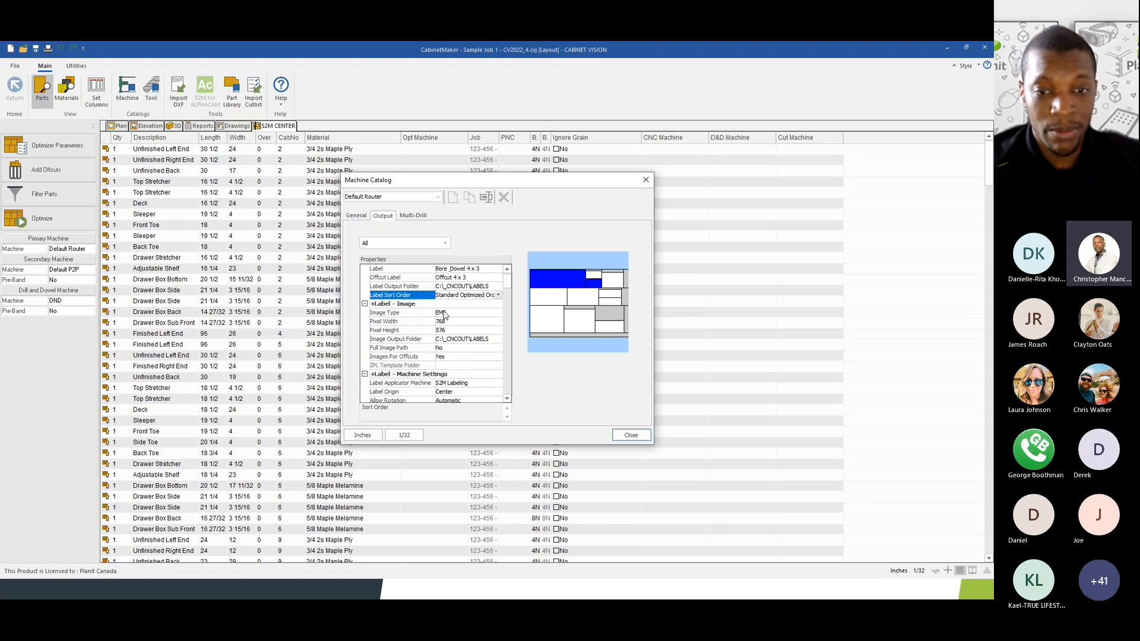
pyautogui.scroll(-1, 444, 315)
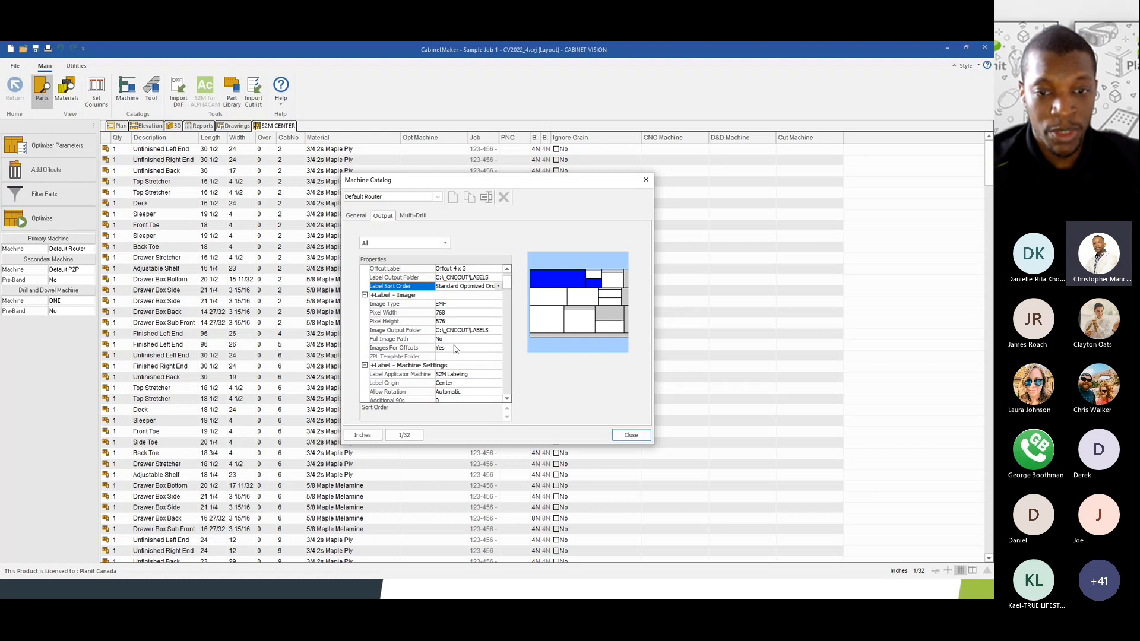
pyautogui.click(448, 307)
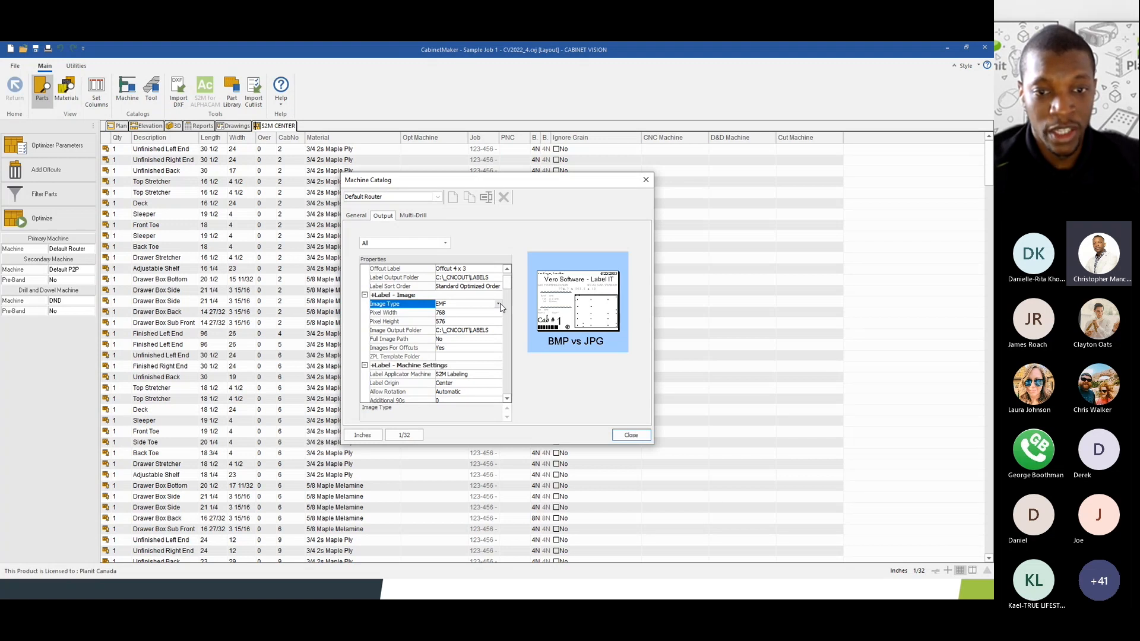
pyautogui.click(449, 313)
pyautogui.click(449, 320)
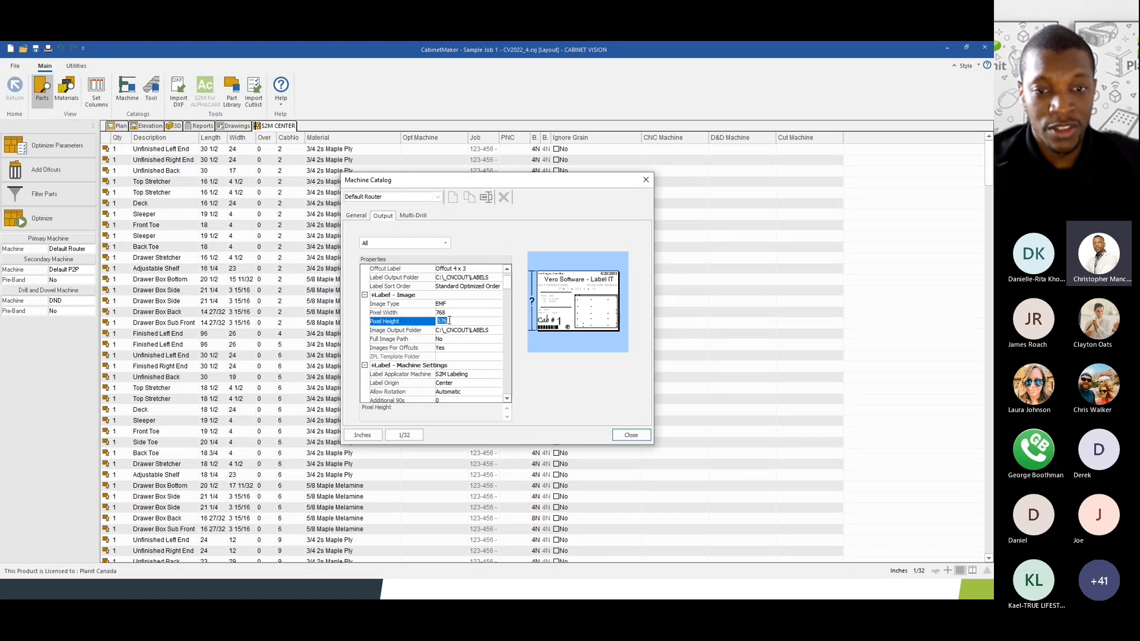
pyautogui.click(449, 312)
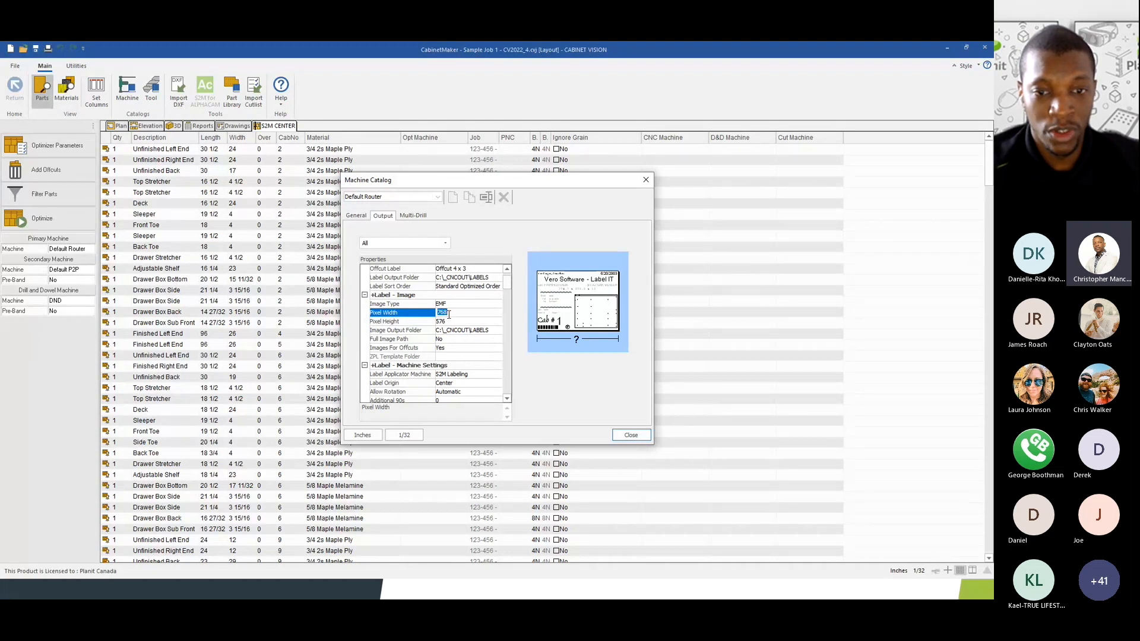
pyautogui.click(462, 314)
pyautogui.doubleClick(448, 313)
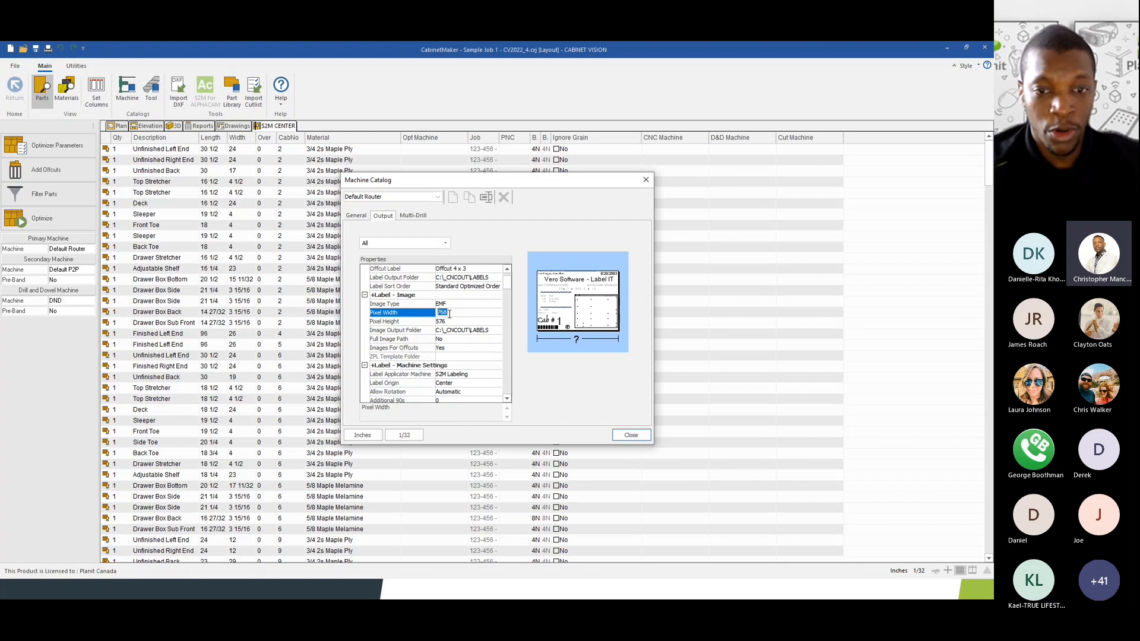
pyautogui.click(396, 323)
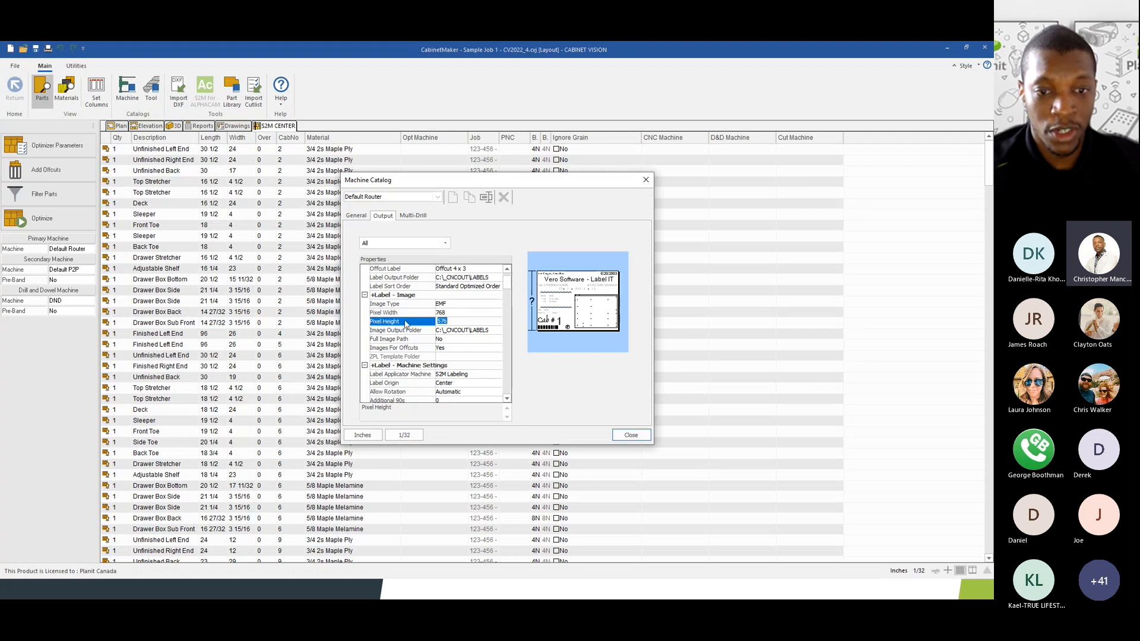
pyautogui.click(407, 313)
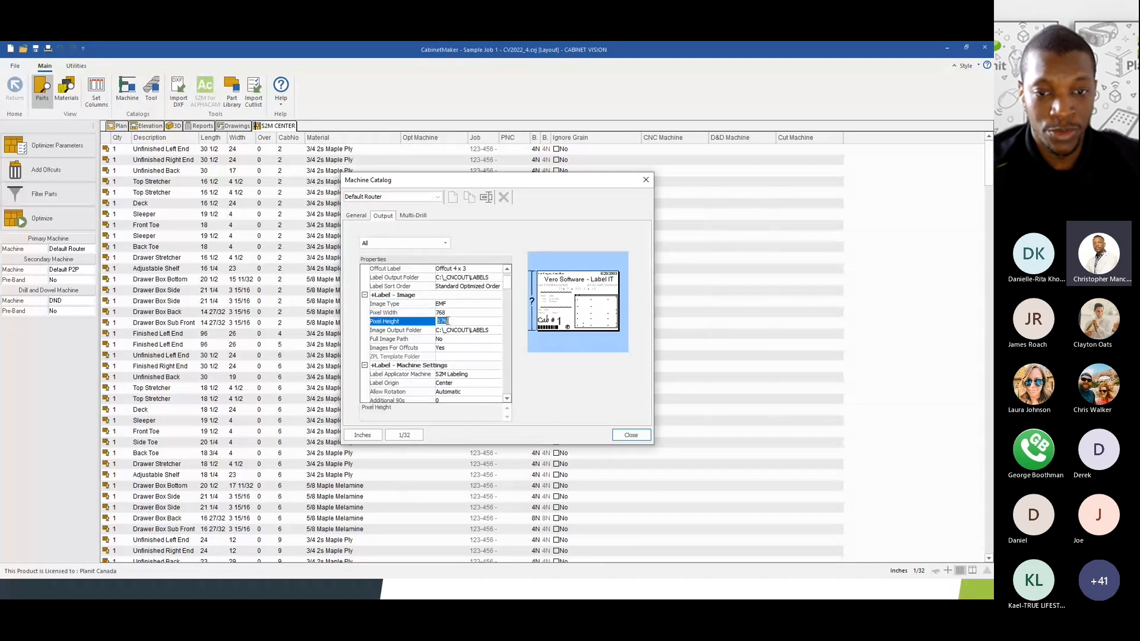
pyautogui.doubleClick(447, 313)
pyautogui.scroll(2, 447, 315)
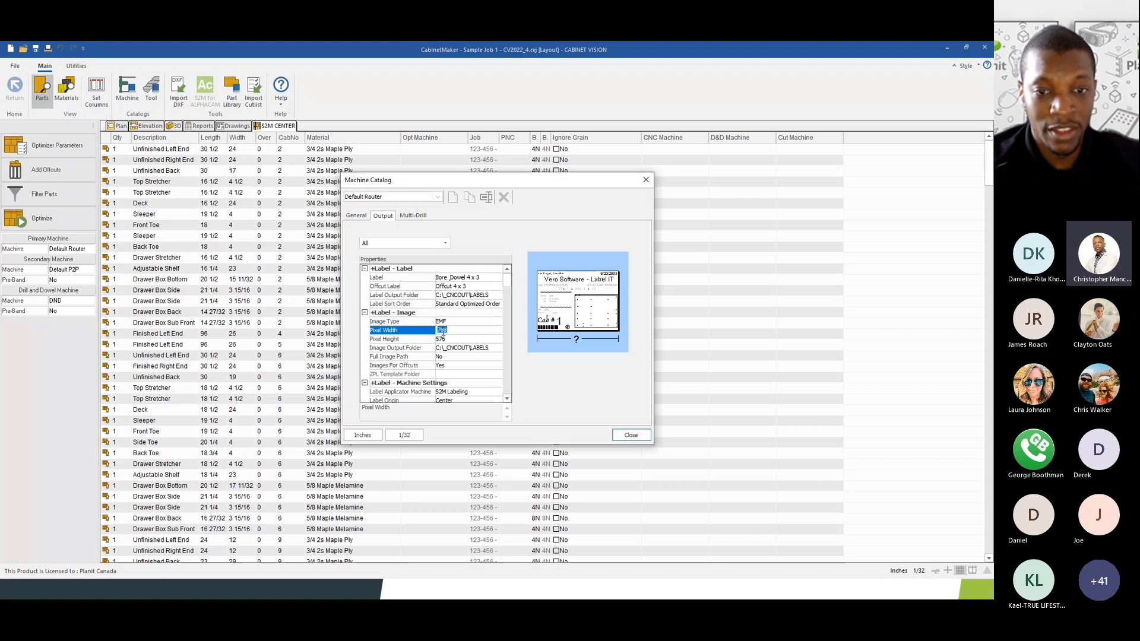
pyautogui.click(450, 339)
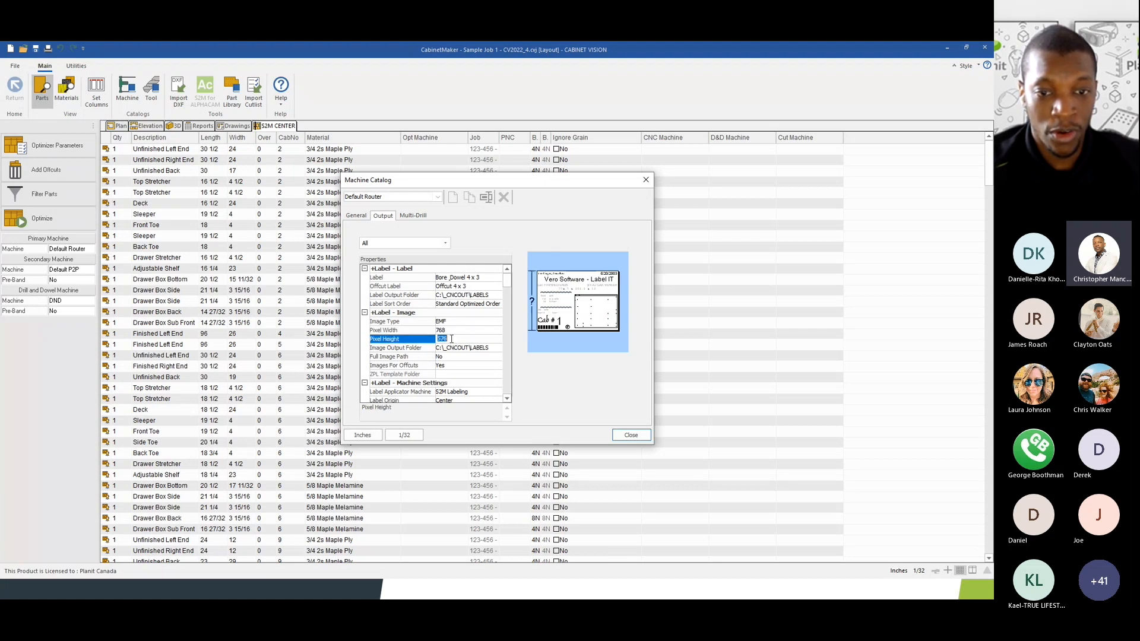
pyautogui.click(445, 331)
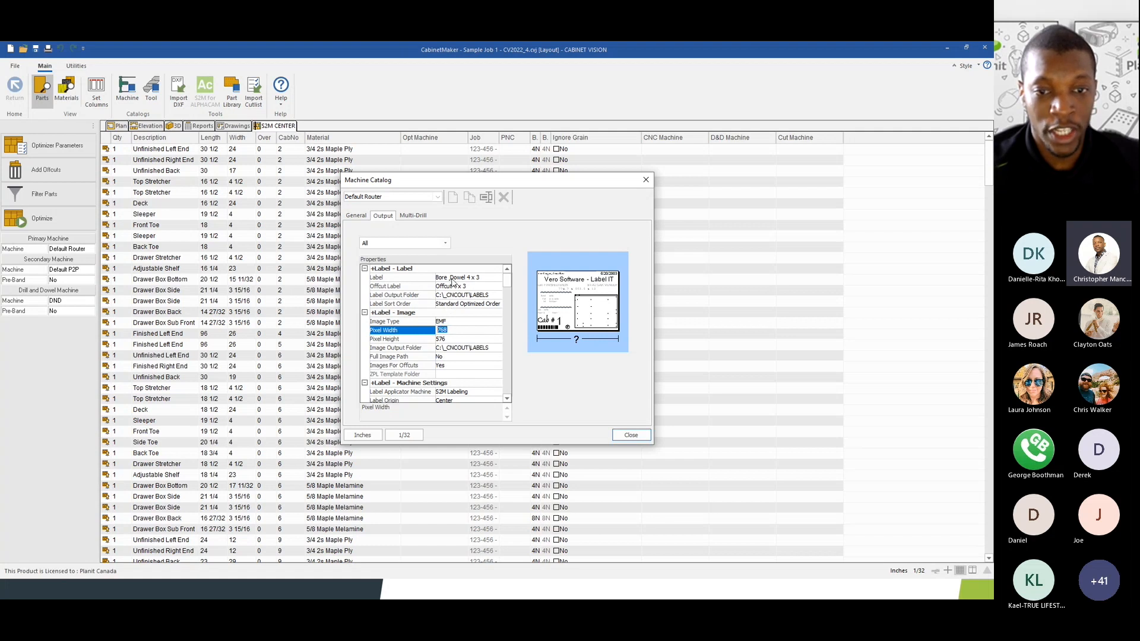
pyautogui.moveTo(451, 329); pyautogui.dragTo(426, 332)
pyautogui.click(457, 334)
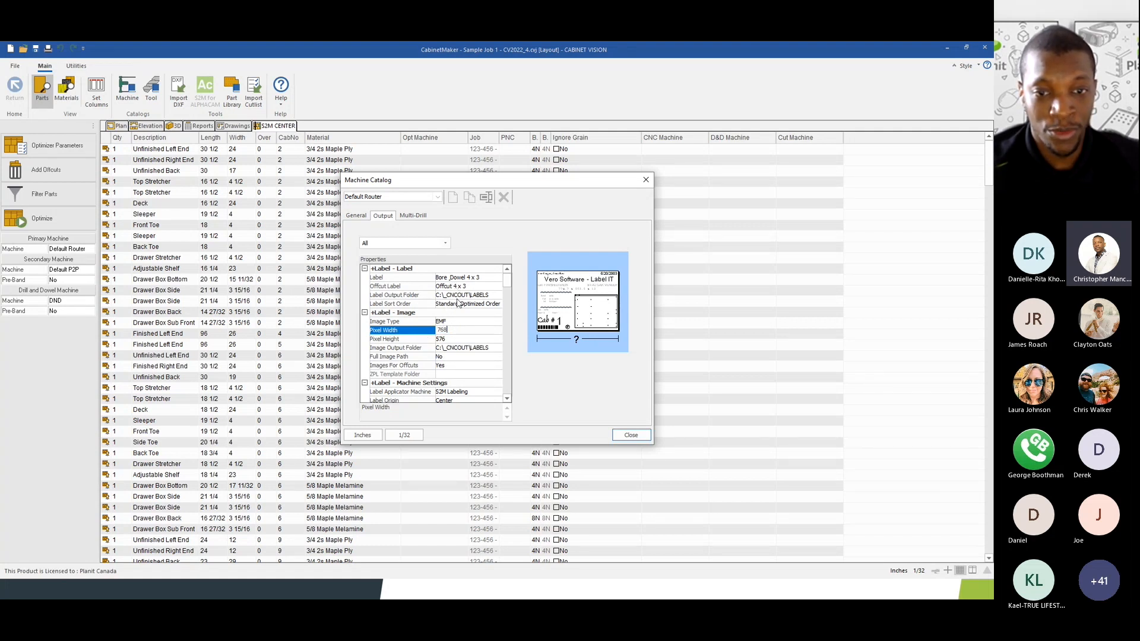
pyautogui.click(443, 339)
pyautogui.click(449, 331)
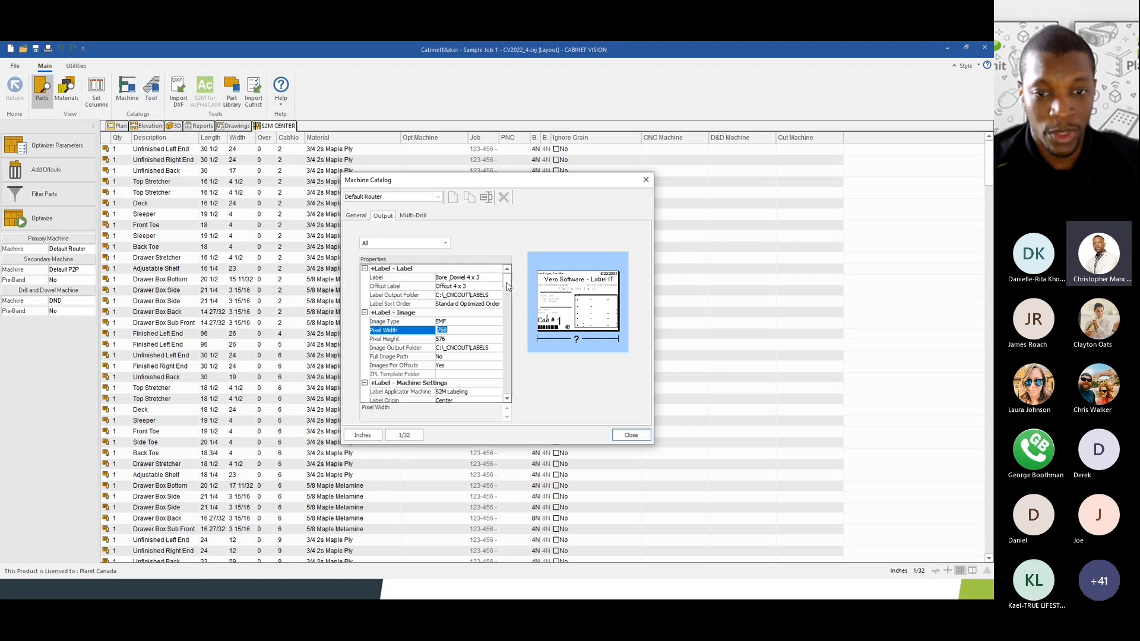
pyautogui.moveTo(507, 285); pyautogui.dragTo(507, 292)
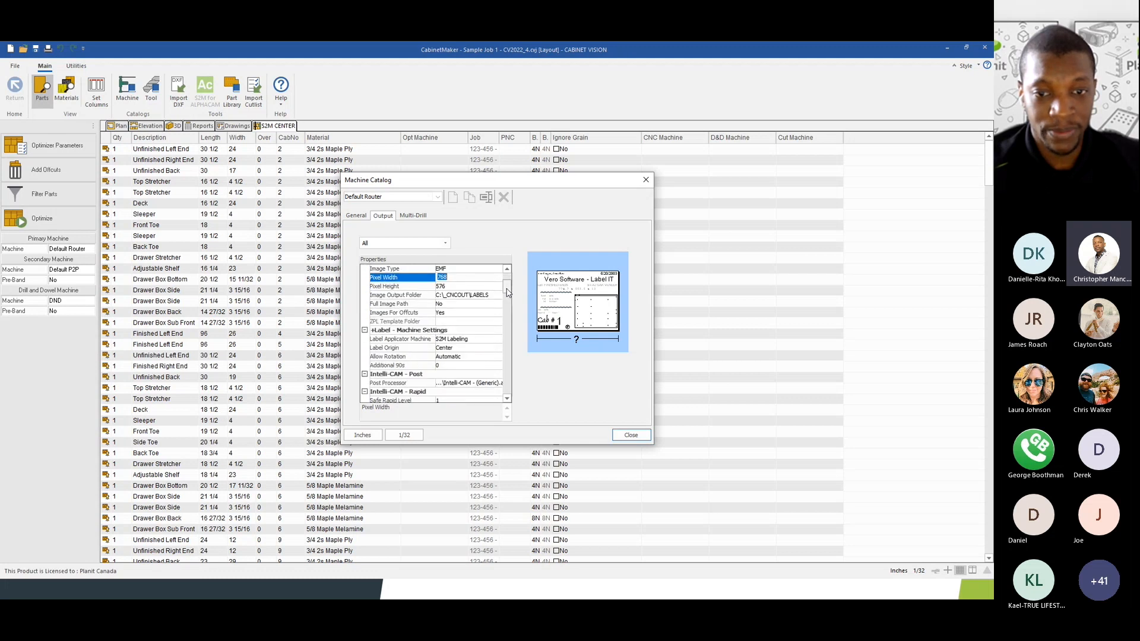
# - Check image folder and offcut images, keep S2M Labeling as applicator, and close the Machine Catalog
pyautogui.click(407, 296)
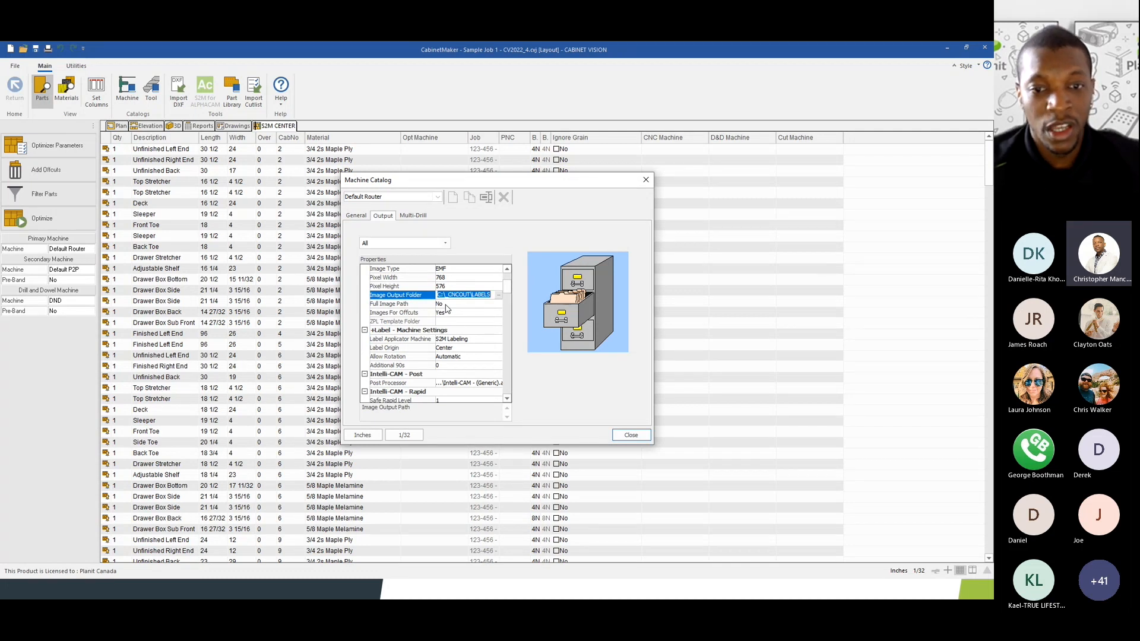
pyautogui.scroll(-1, 444, 322)
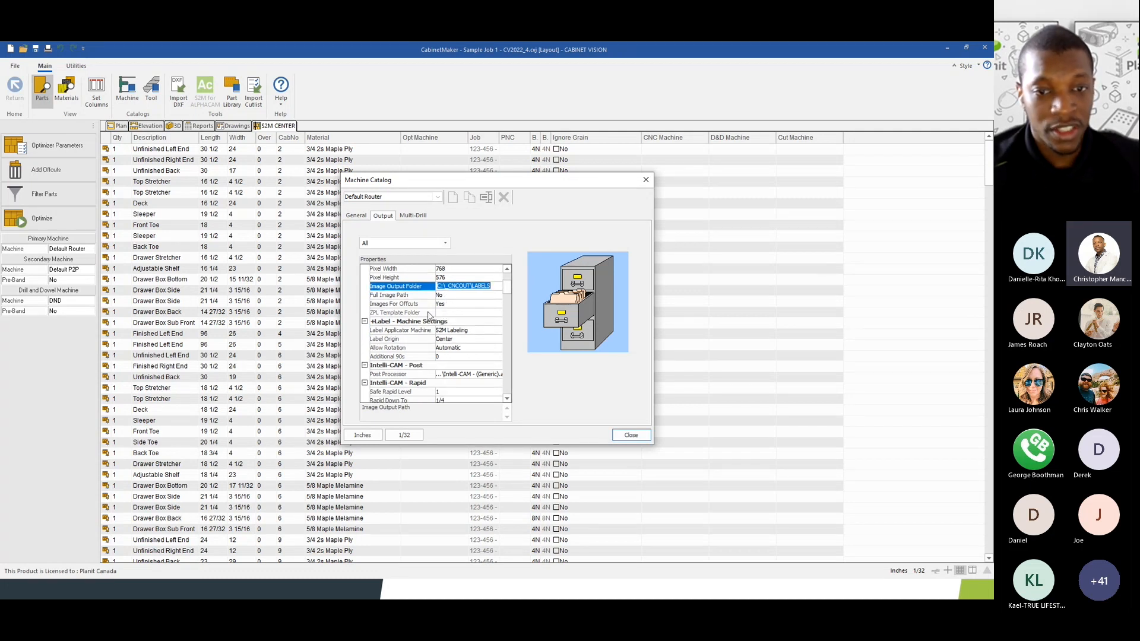
pyautogui.click(438, 304)
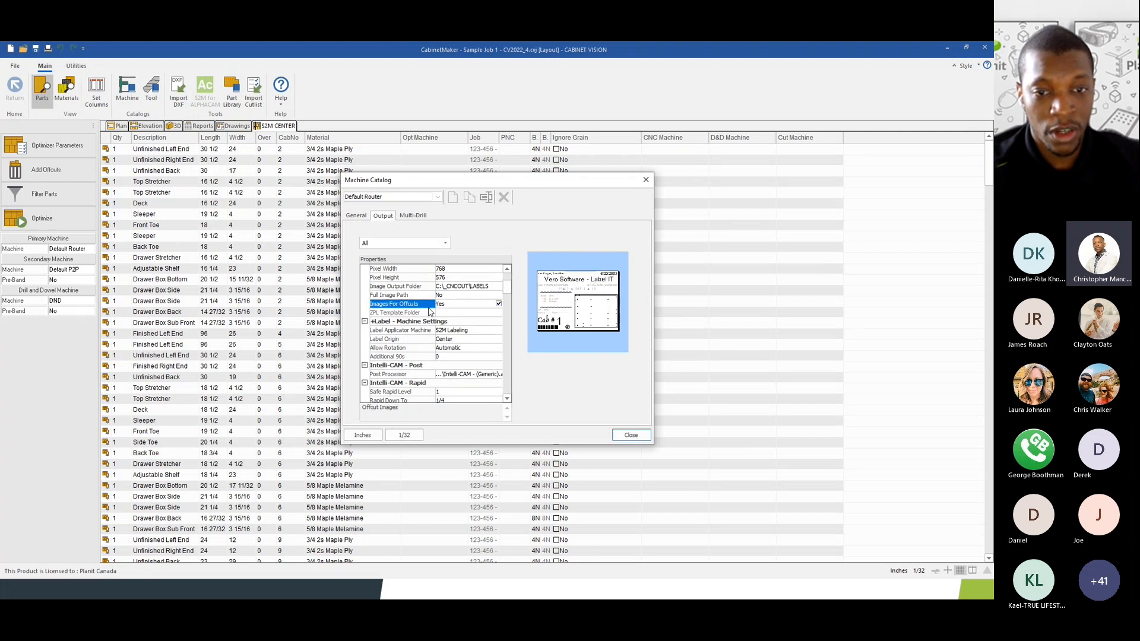
pyautogui.scroll(-1, 430, 311)
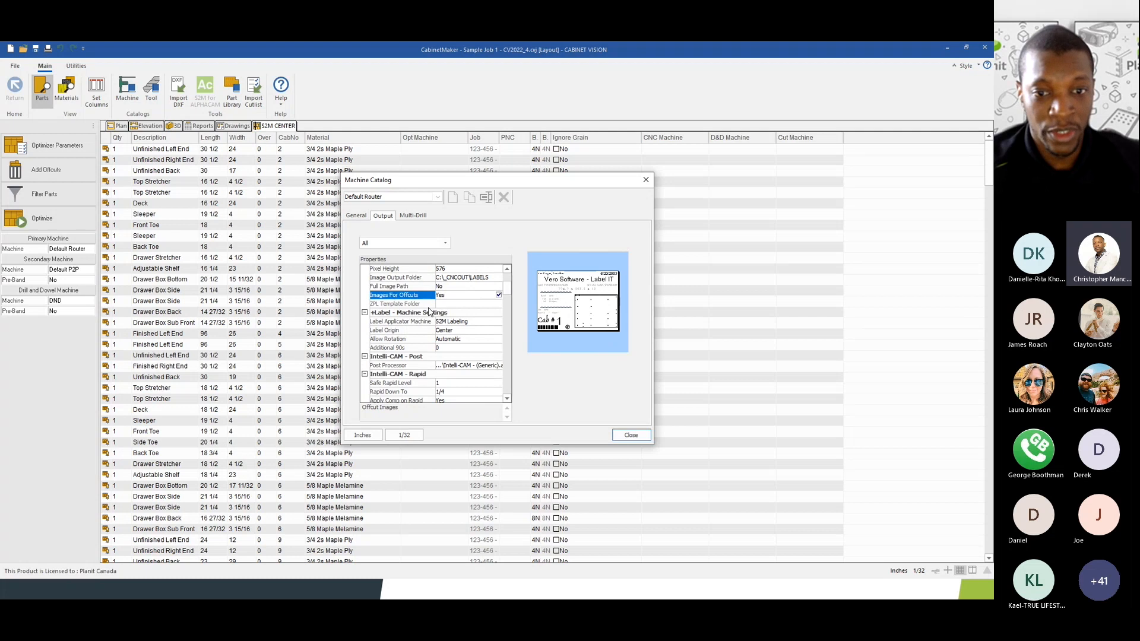
pyautogui.scroll(-1, 429, 312)
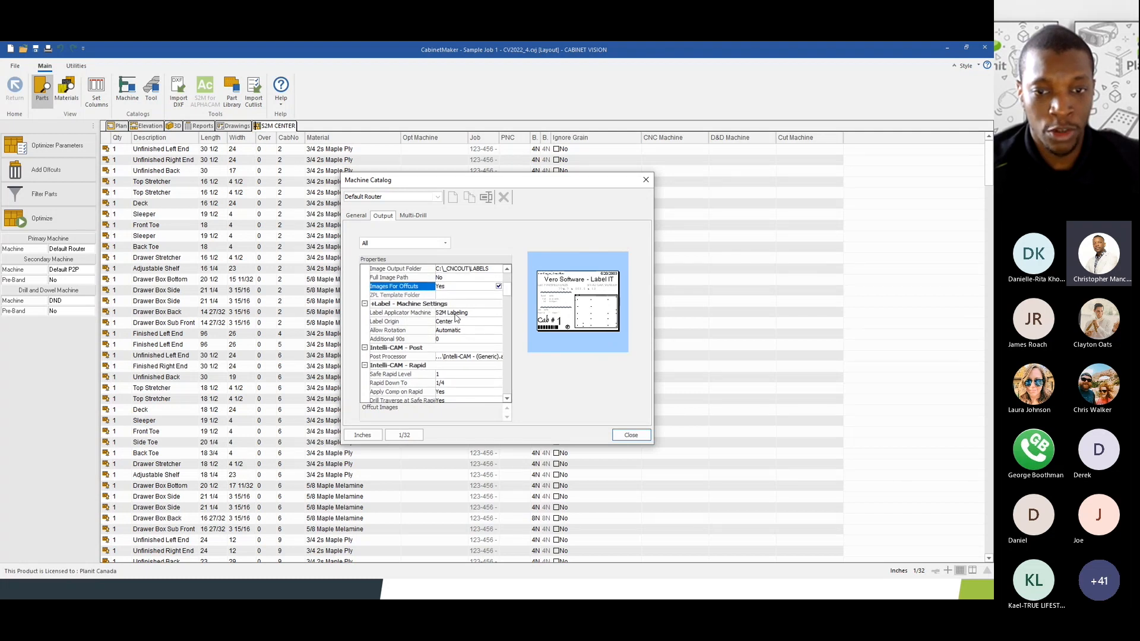
pyautogui.click(455, 315)
pyautogui.click(496, 313)
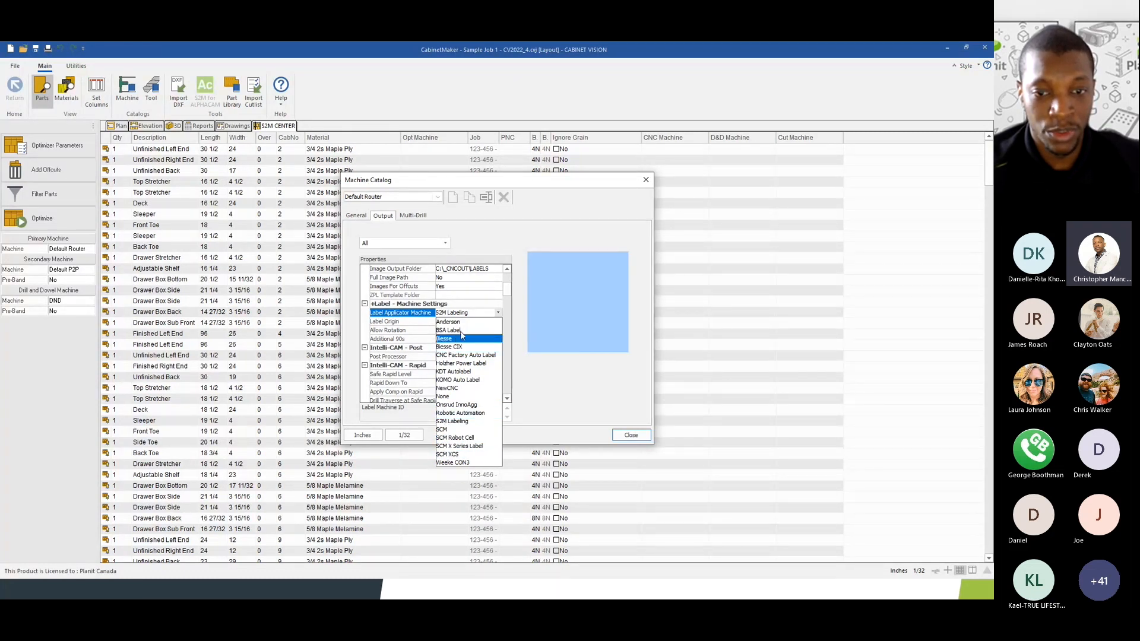
pyautogui.click(478, 279)
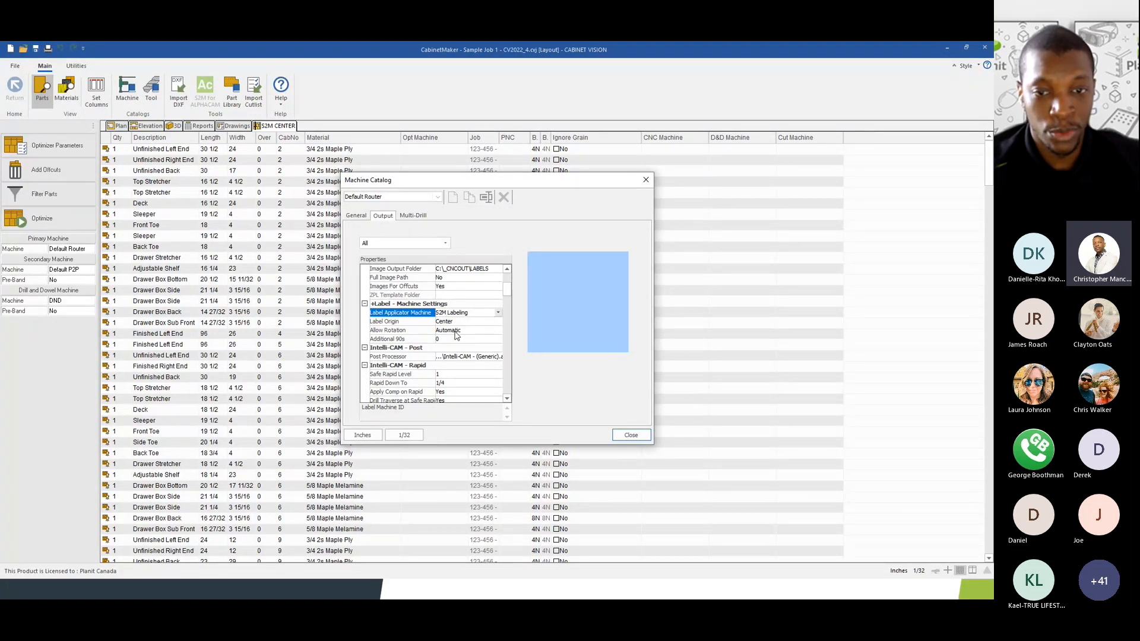
pyautogui.scroll(3, 507, 297)
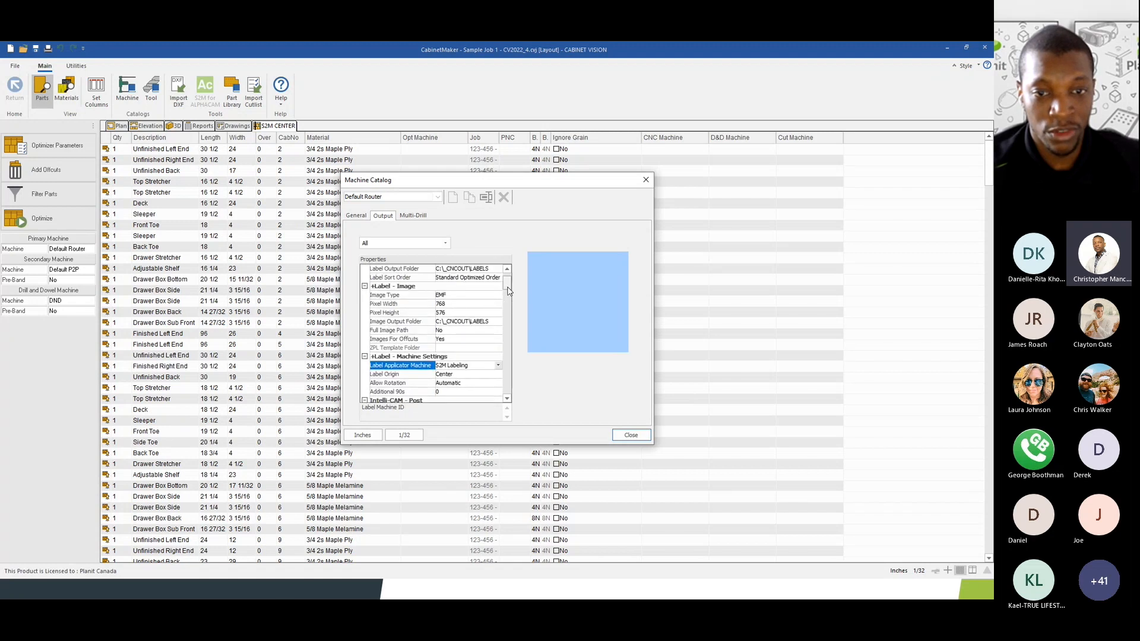
pyautogui.click(478, 278)
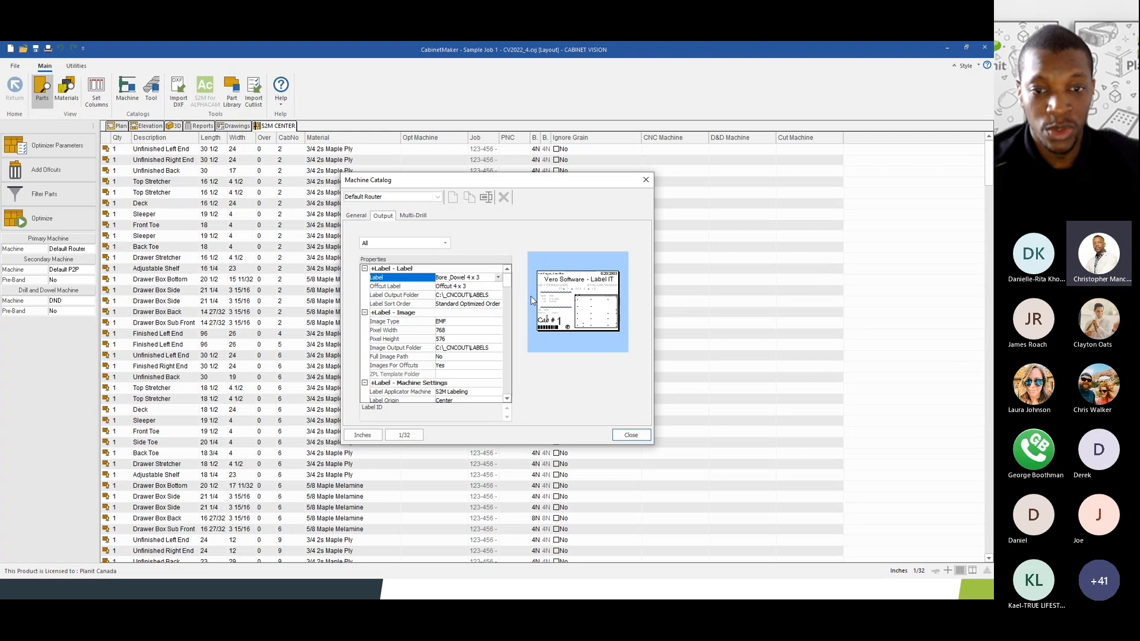
pyautogui.click(631, 436)
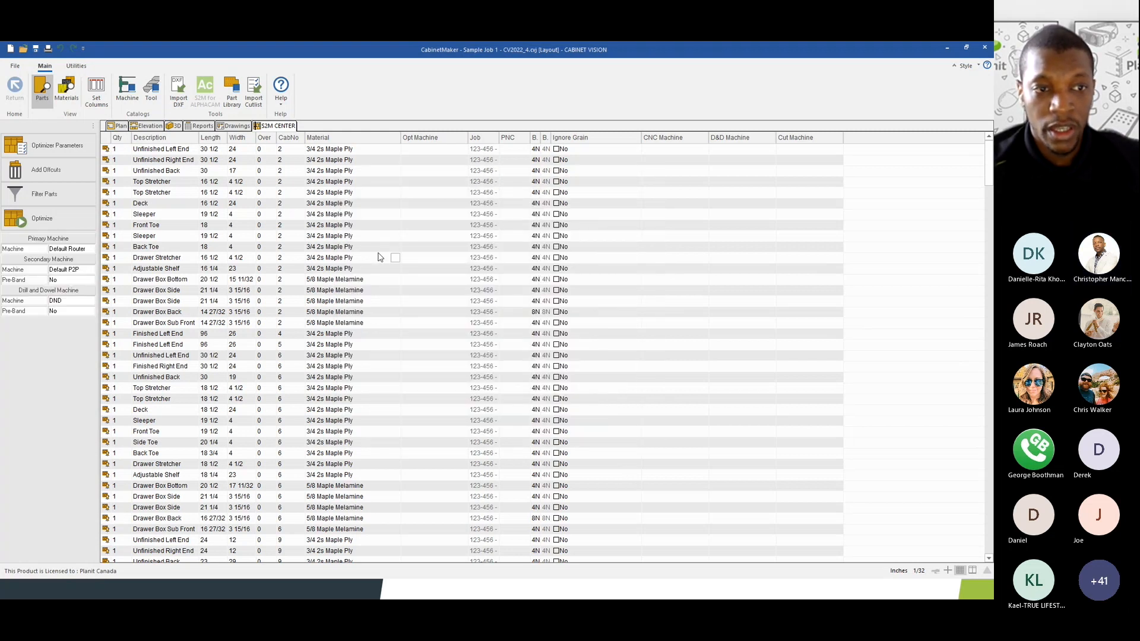
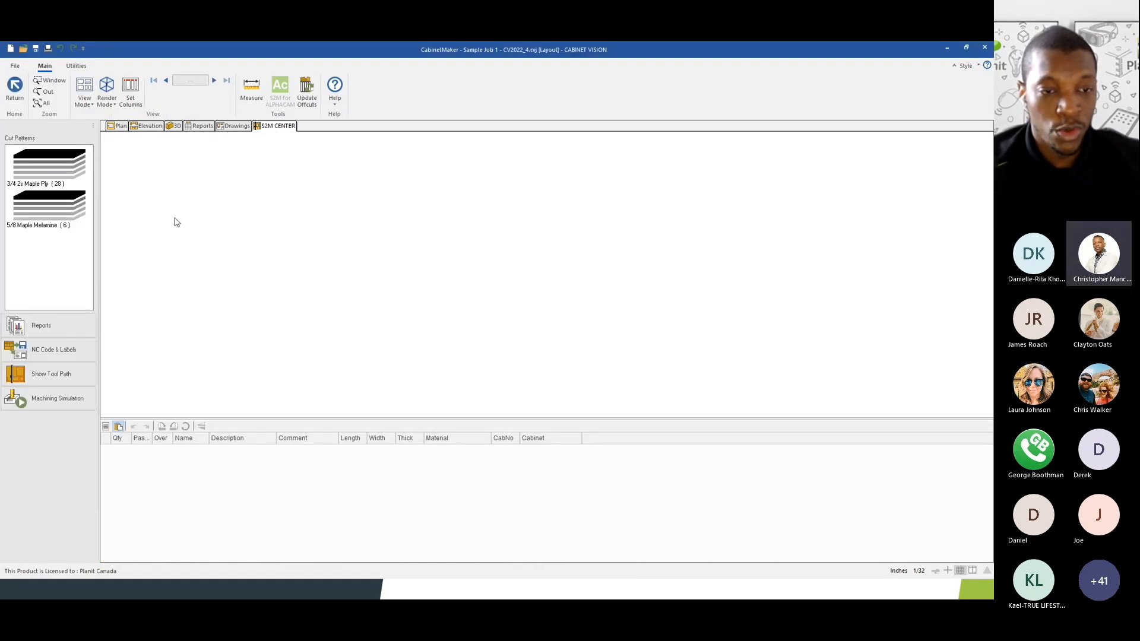
# - Select the 3/4 2s Maple Ply cut pattern and open the NC Code & Labels output settings
pyautogui.click(57, 176)
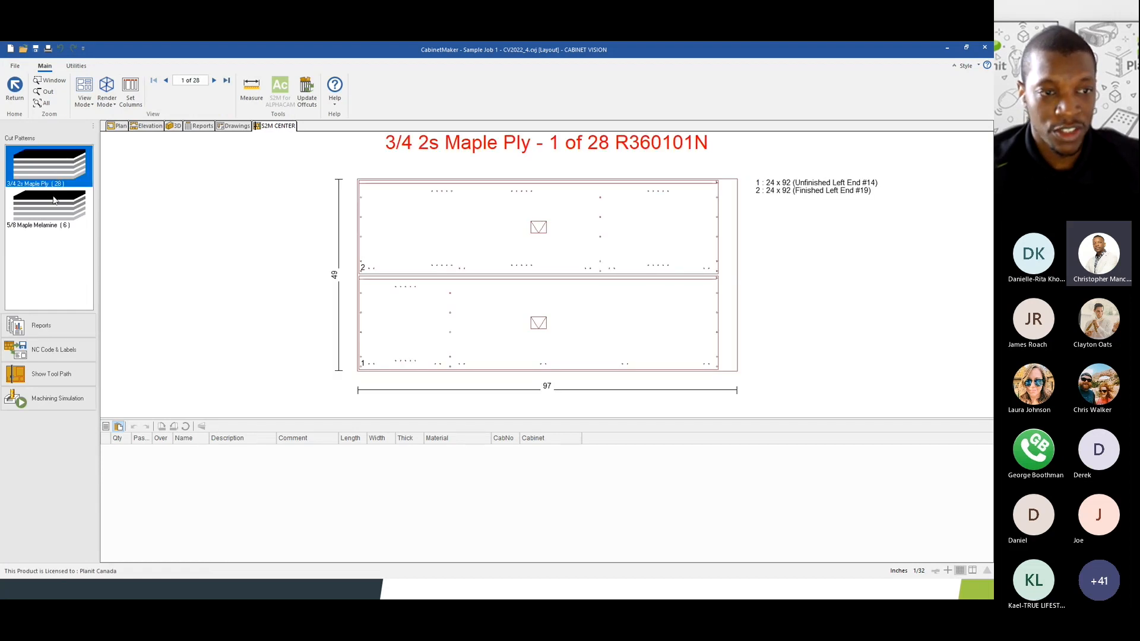
pyautogui.click(53, 199)
pyautogui.click(53, 172)
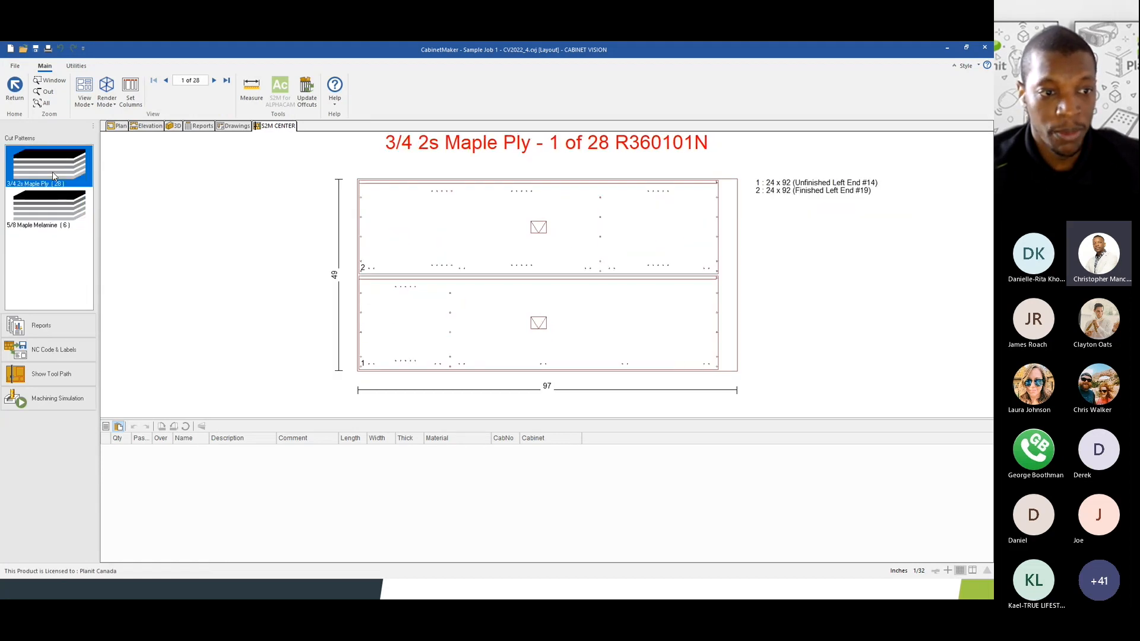
pyautogui.click(56, 352)
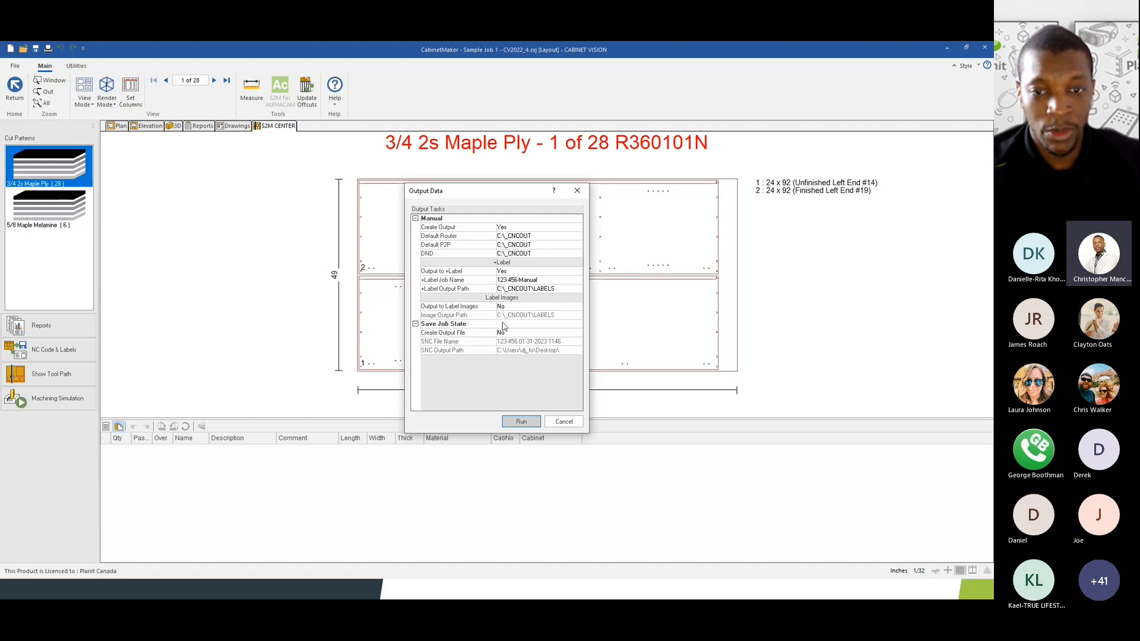
# - Keep Output to +Label selected, with label image output left turned off
pyautogui.click(502, 272)
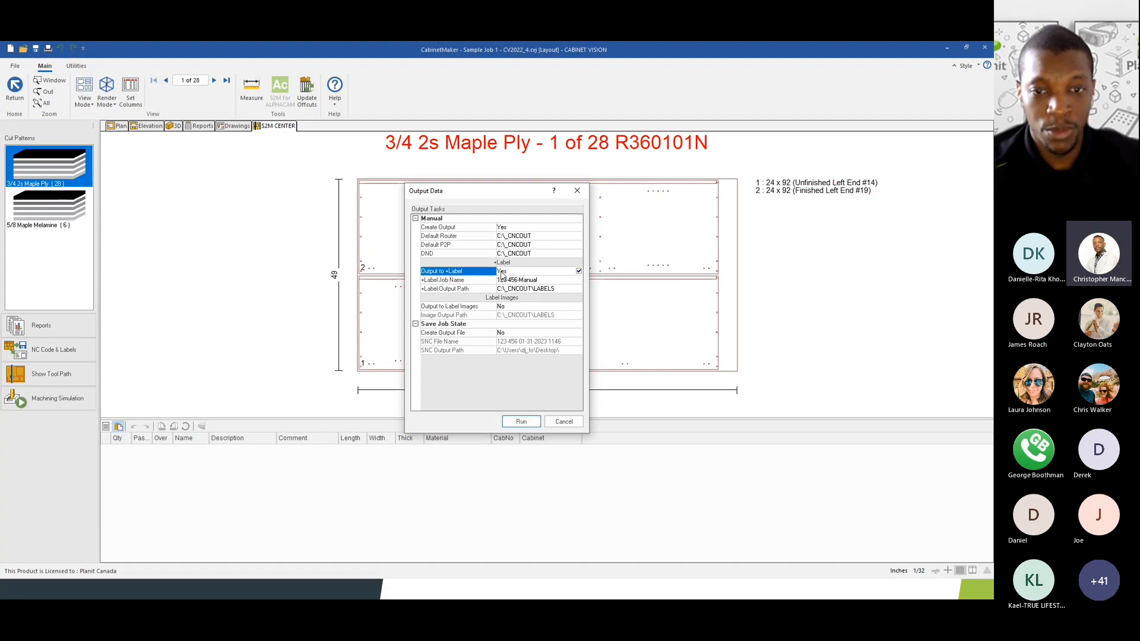
pyautogui.click(507, 307)
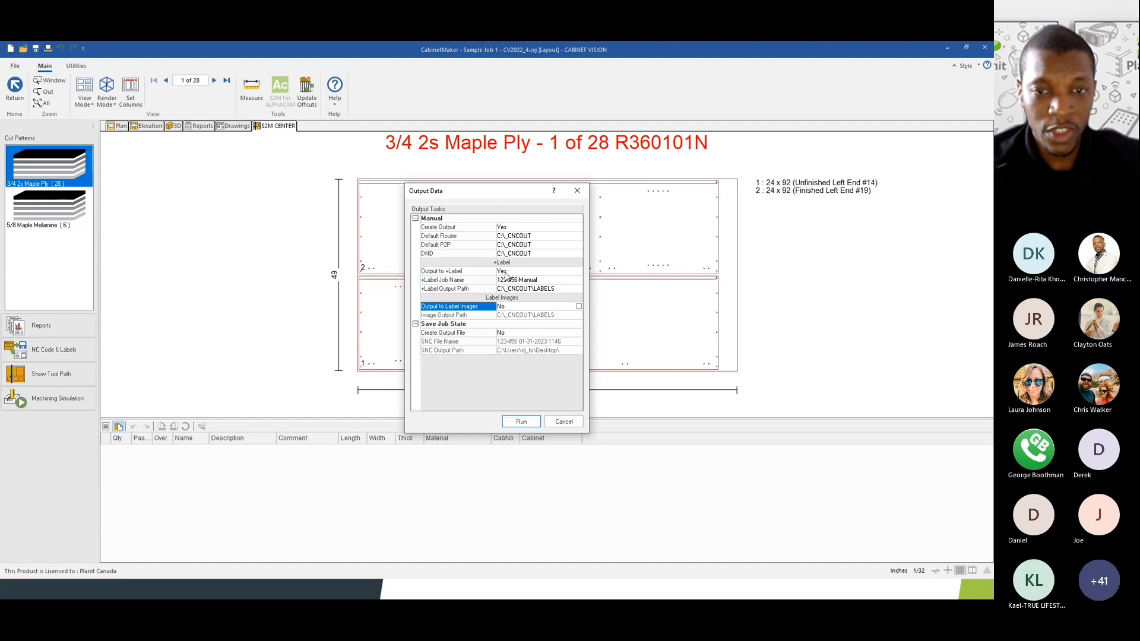
pyautogui.click(494, 271)
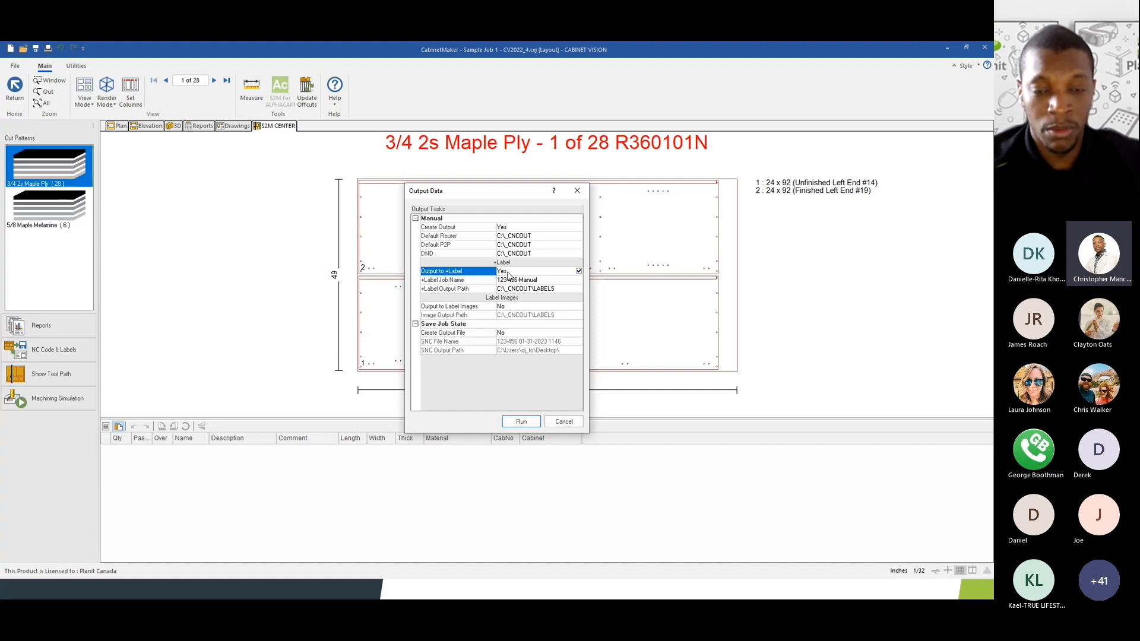
pyautogui.click(512, 307)
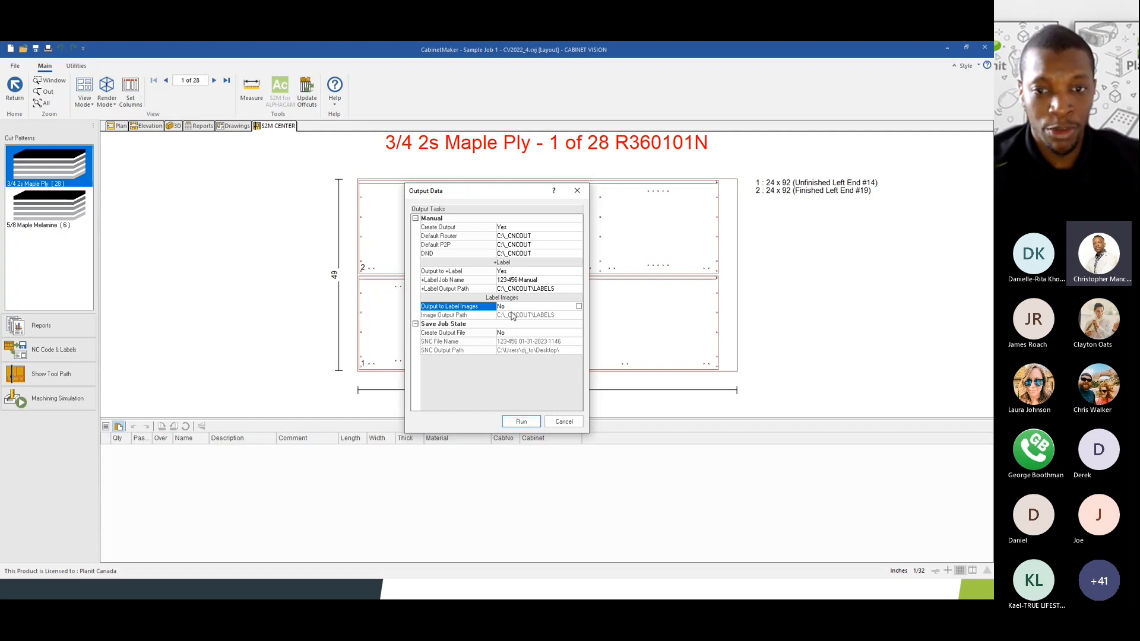
pyautogui.click(579, 307)
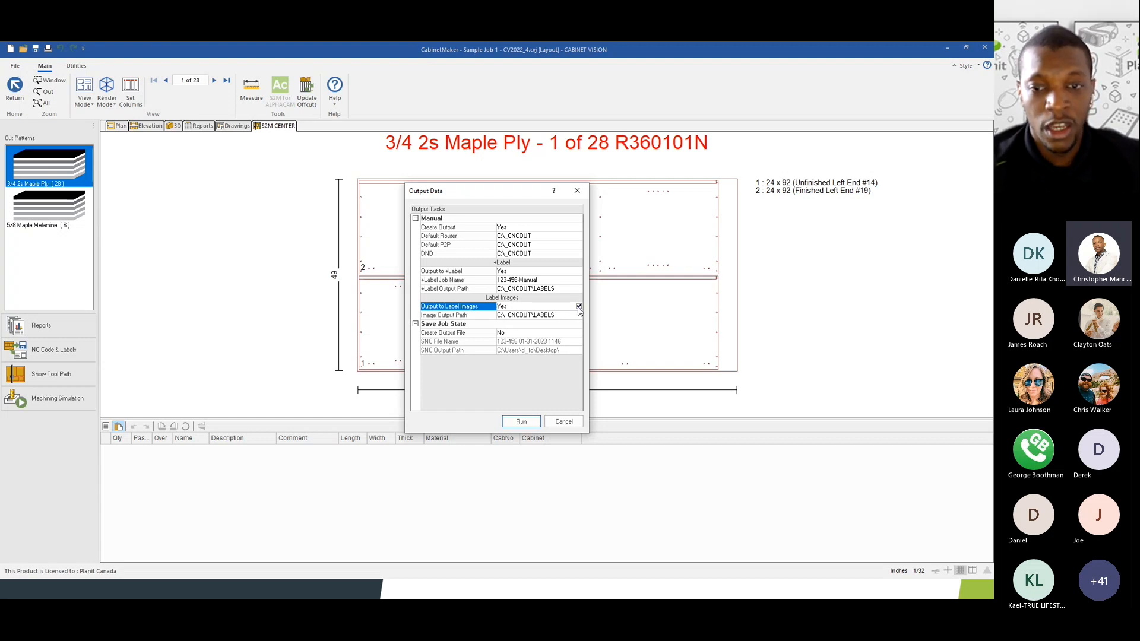
pyautogui.click(579, 307)
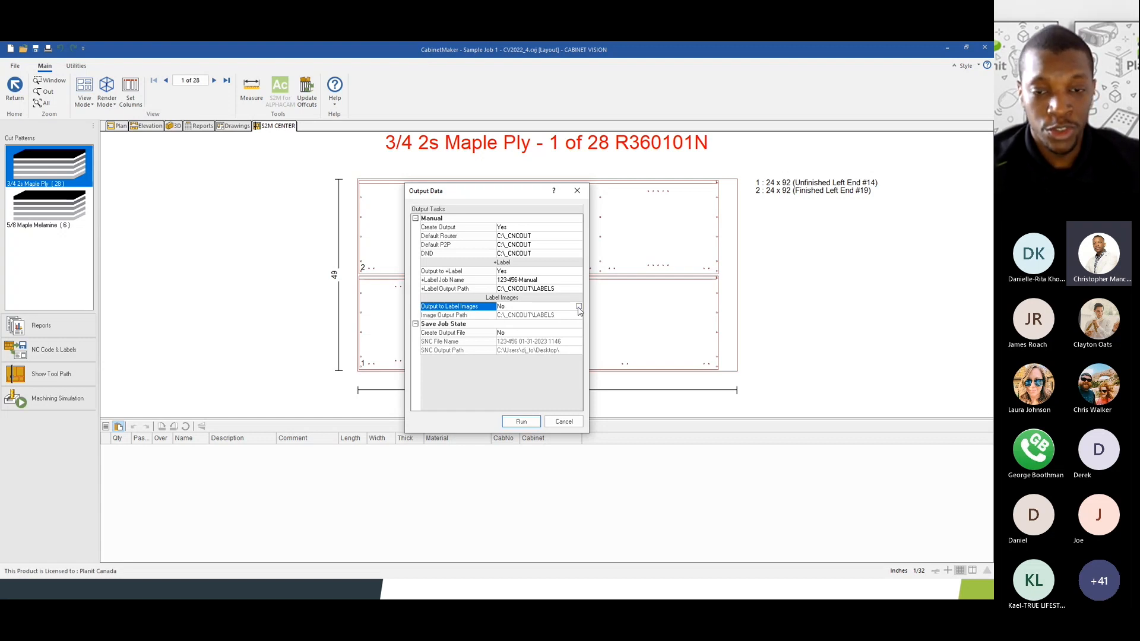
pyautogui.click(508, 272)
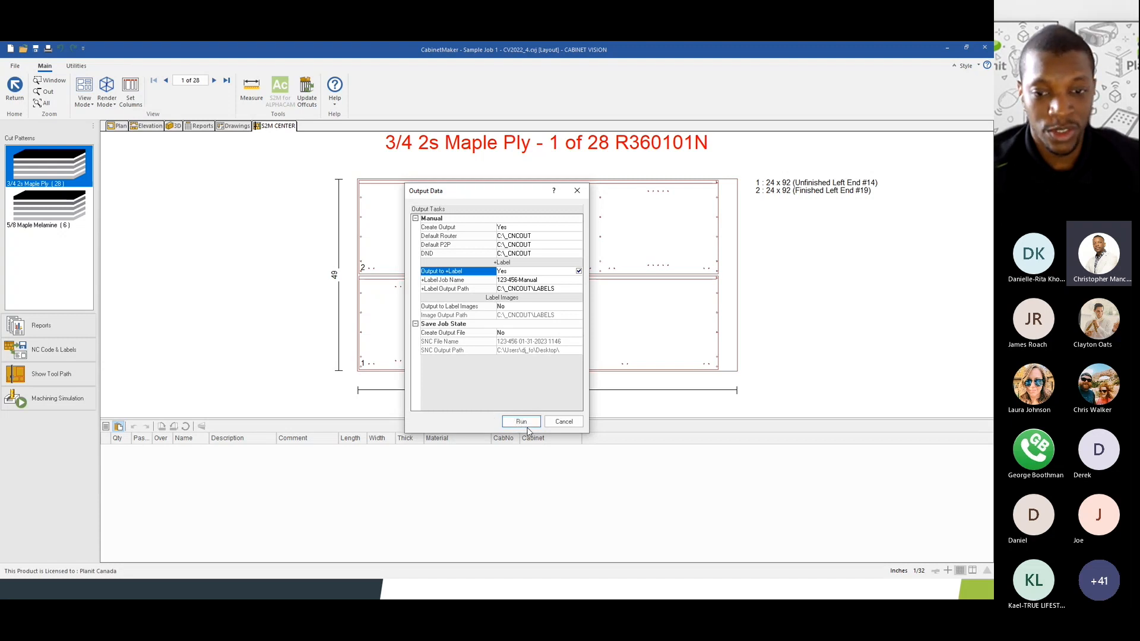
# - Run the output, overwriting the existing 123-456-Manual label file, and close the summary
pyautogui.click(521, 422)
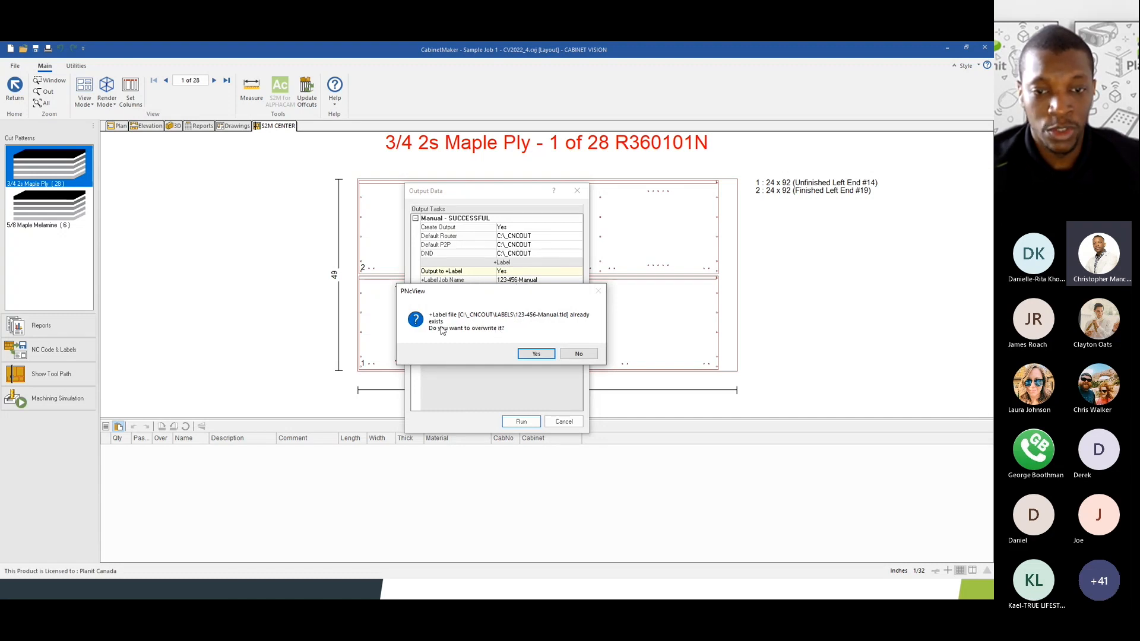
pyautogui.click(534, 355)
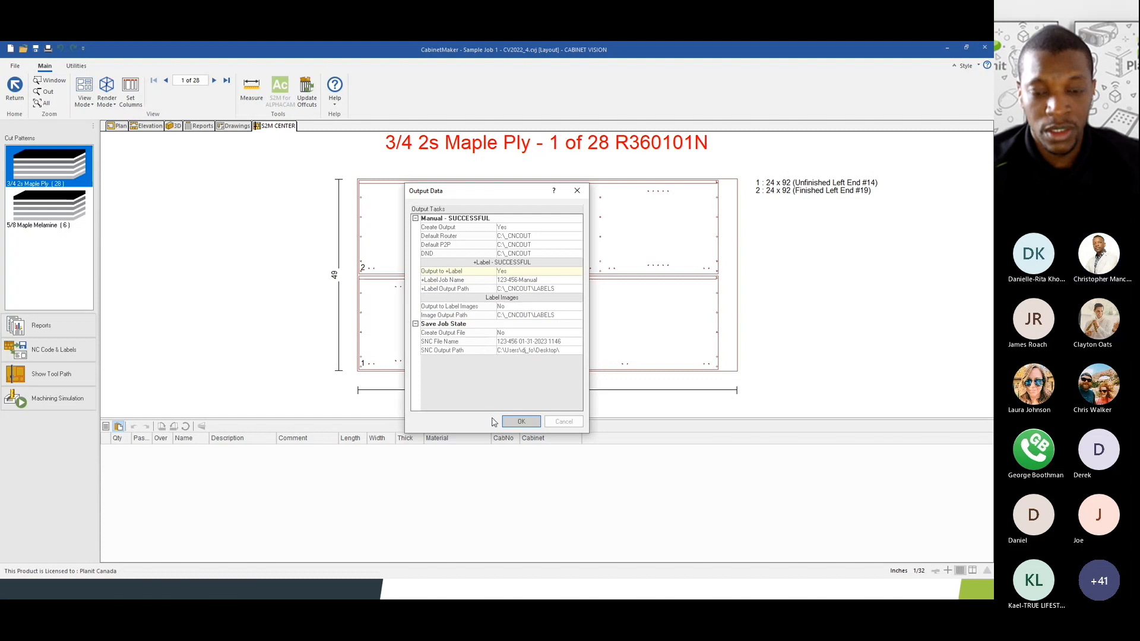
pyautogui.click(521, 422)
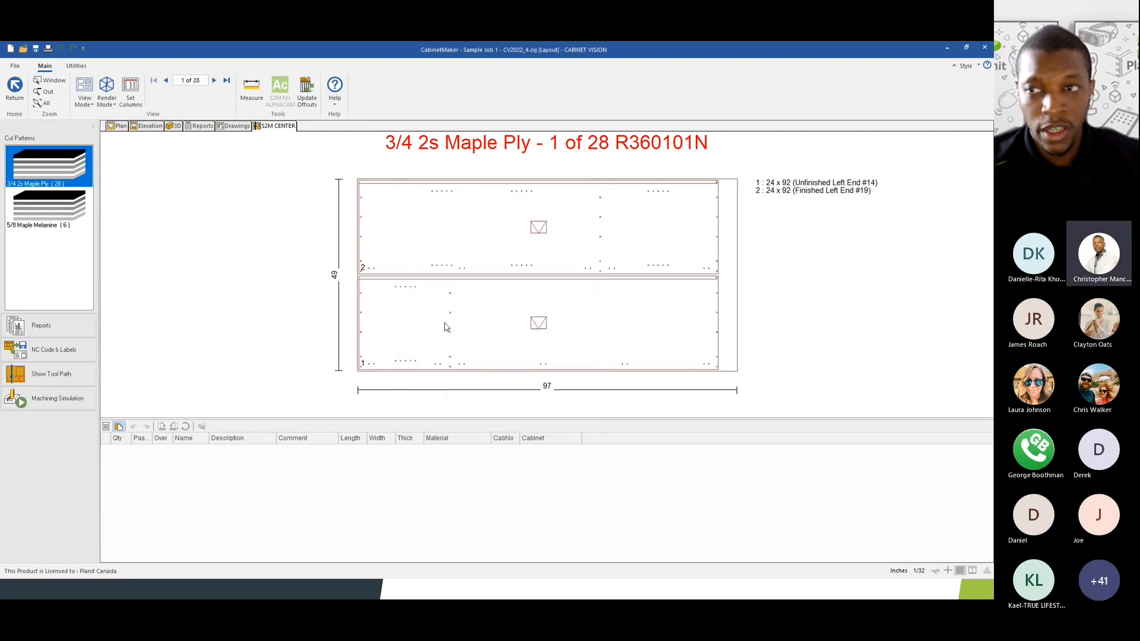
# - Minimize Cabinet Vision and launch xLabel for S2M 2022 from the desktop shortcut
pyautogui.click(944, 48)
pyautogui.press('super+d')
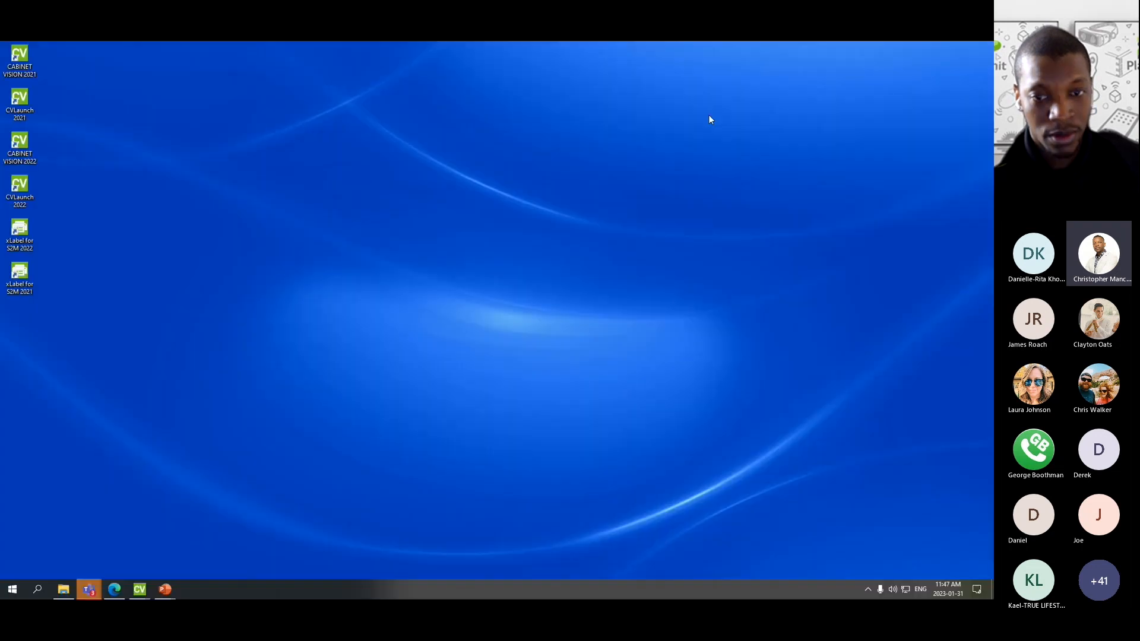
pyautogui.doubleClick(20, 233)
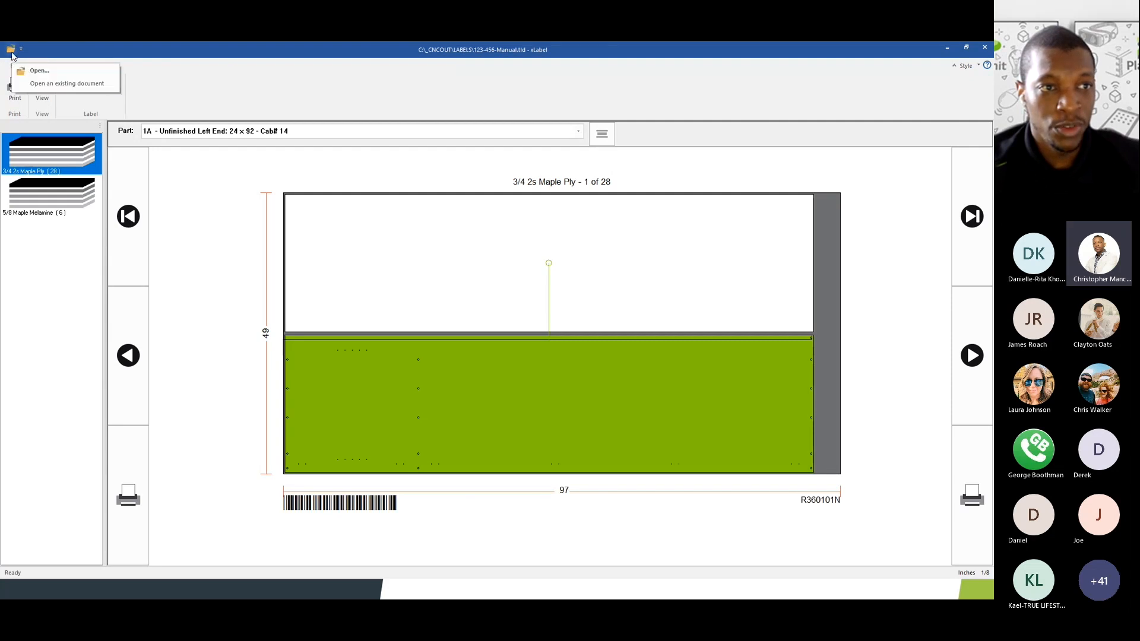
# - Open the 123-456-Manual.tld job from the LABELS folder
pyautogui.click(12, 52)
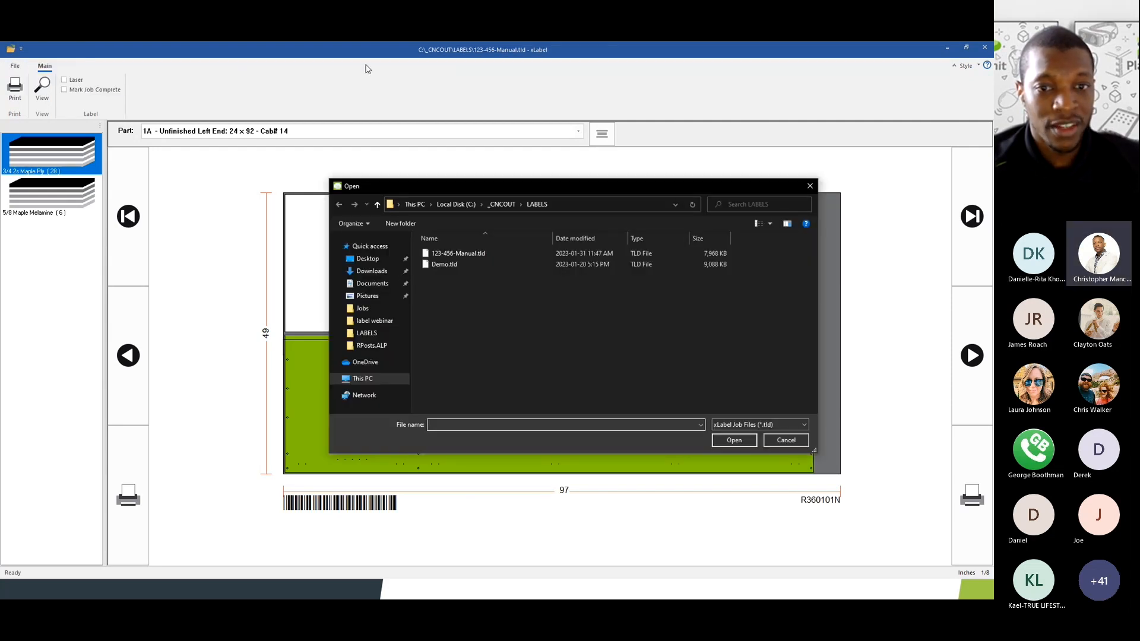
pyautogui.click(462, 255)
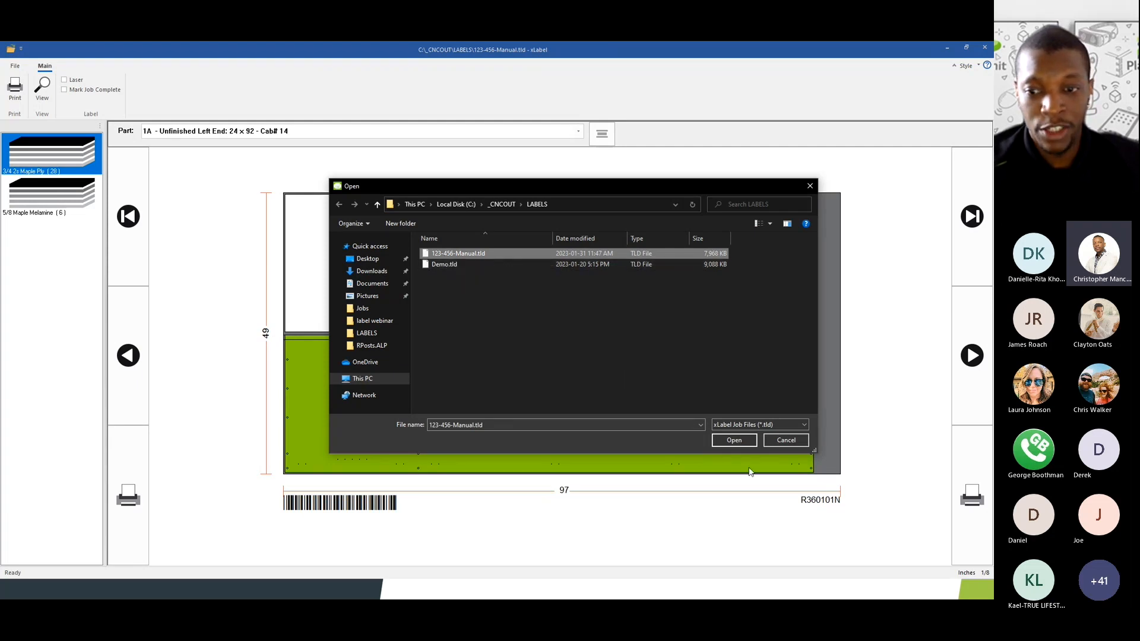
pyautogui.click(734, 440)
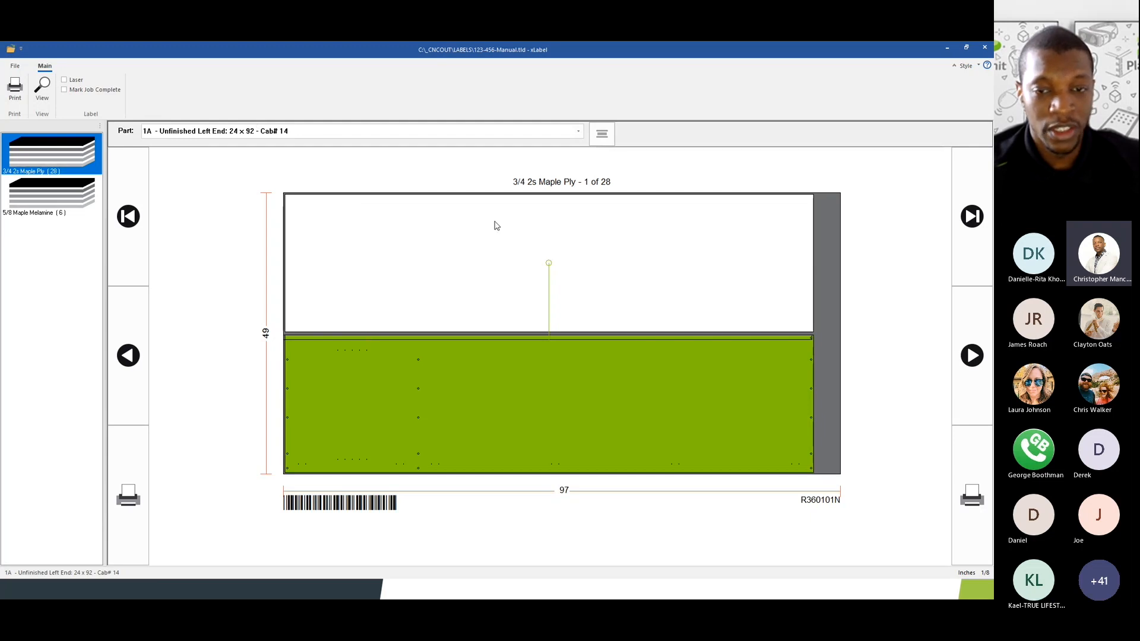
# - Select parts 2A and 1A on the sheet and preview part 1A's printed label
pyautogui.click(451, 266)
pyautogui.click(467, 394)
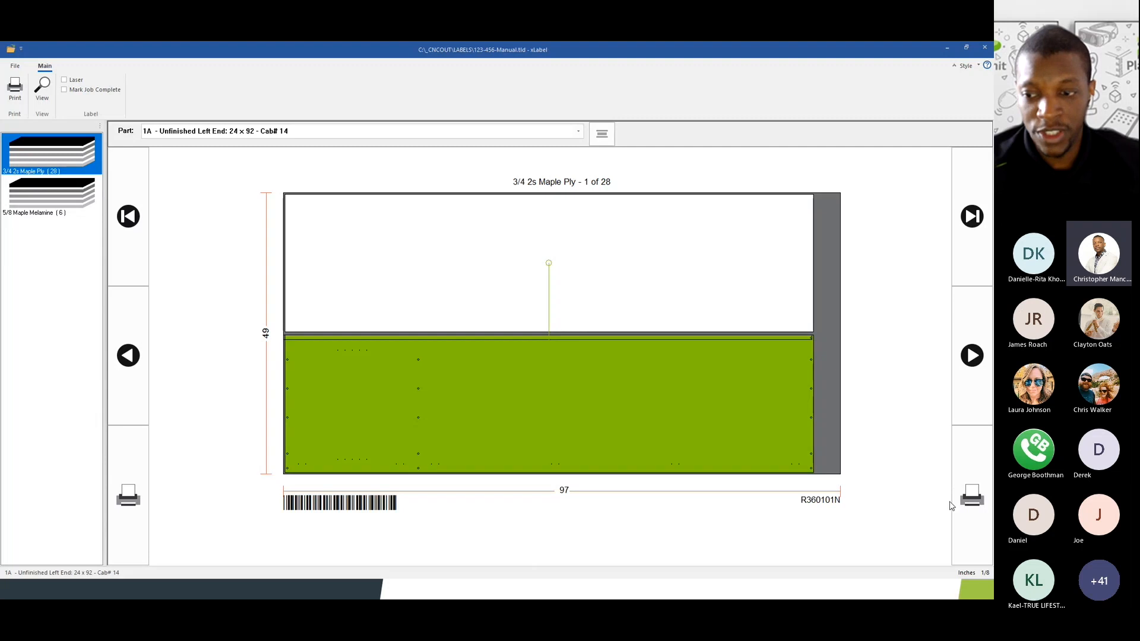
pyautogui.click(595, 301)
pyautogui.click(550, 387)
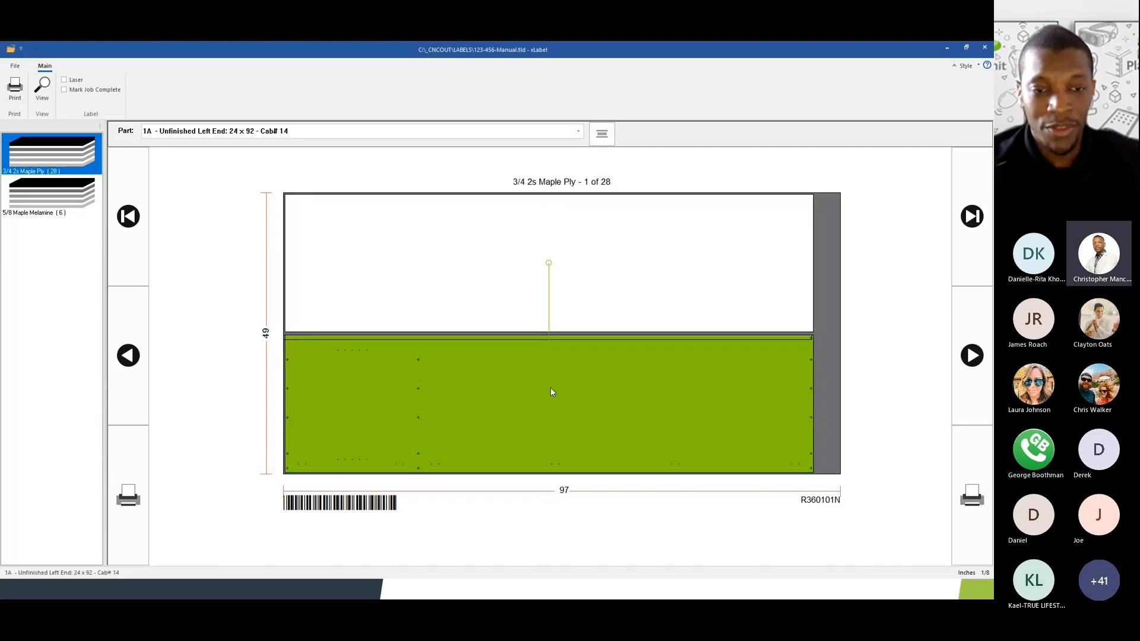
pyautogui.click(43, 93)
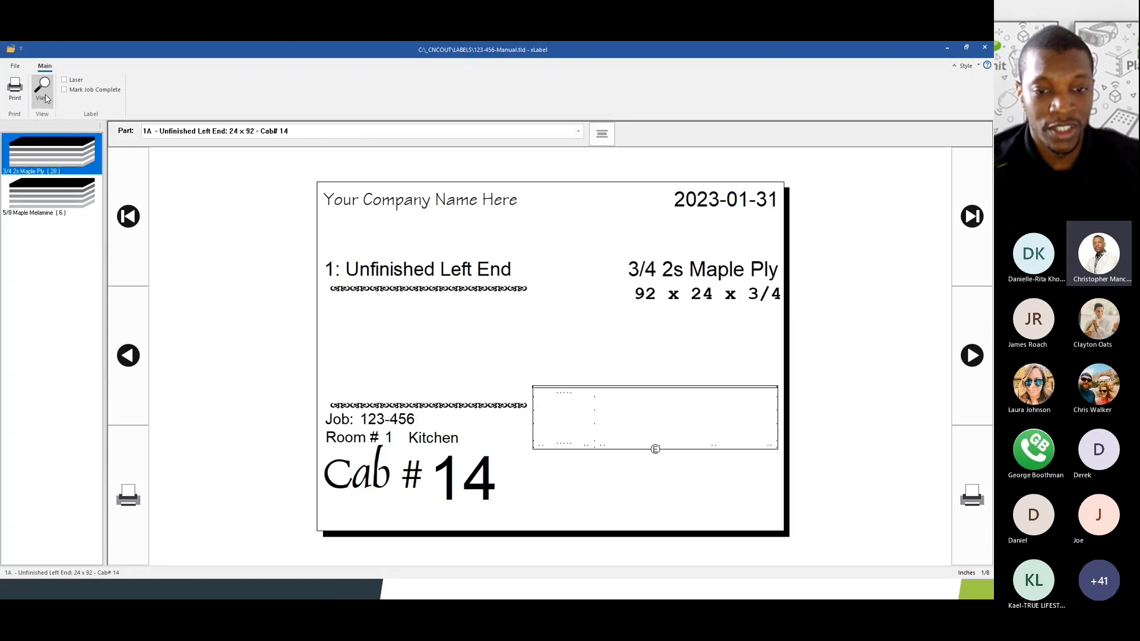
pyautogui.click(40, 102)
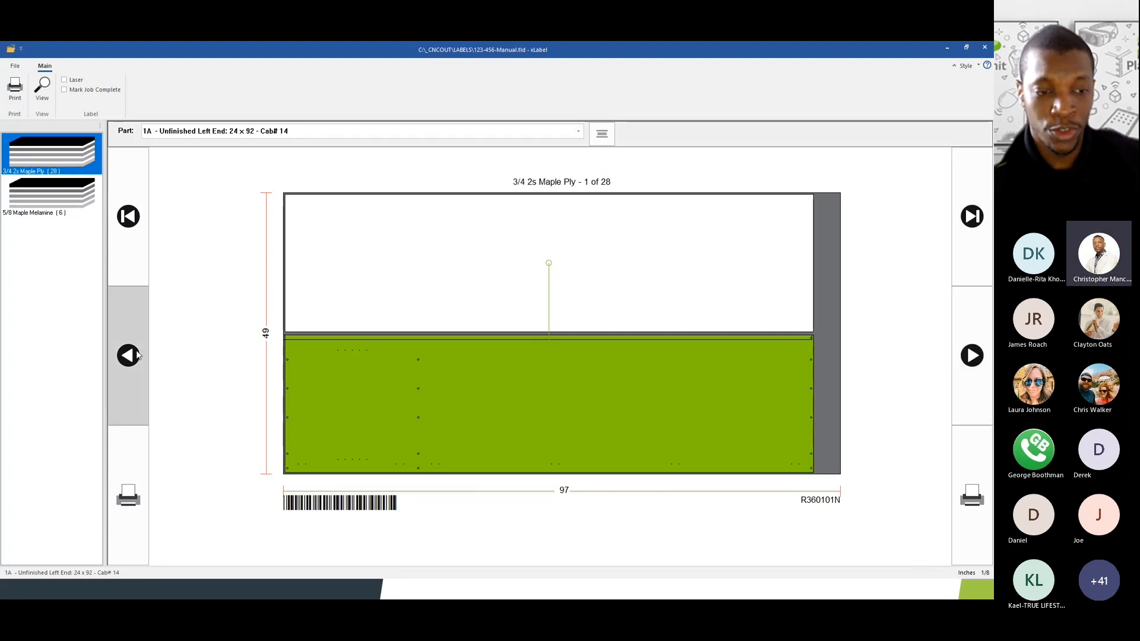
# - Step to part 2A and back to 1A, then advance to sheet 4 of 28
pyautogui.click(964, 376)
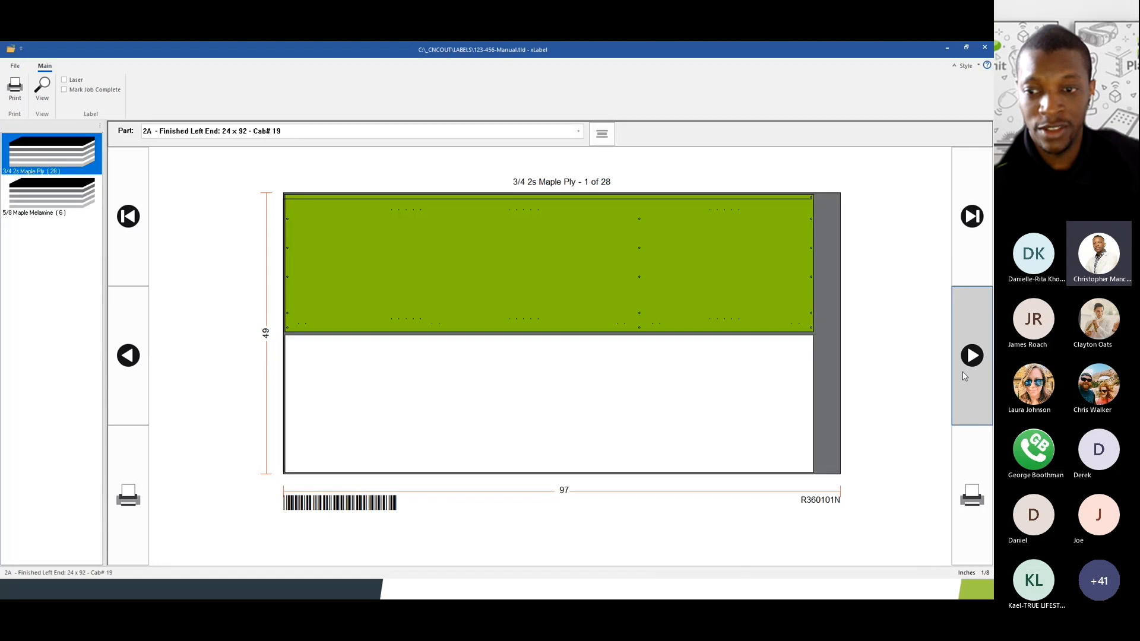
pyautogui.click(134, 332)
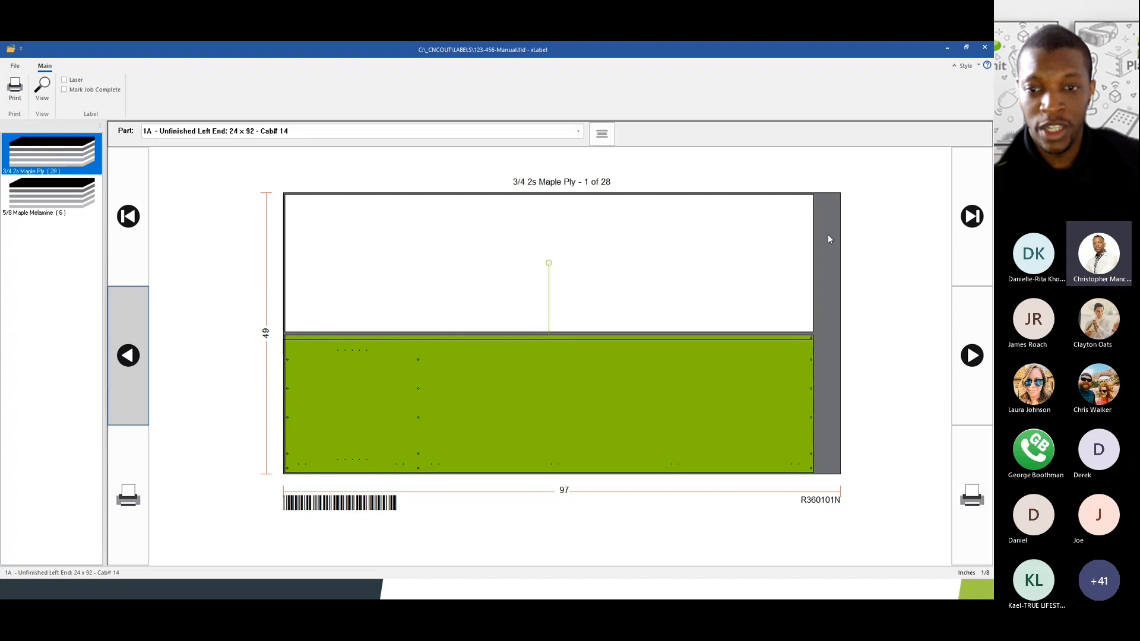
pyautogui.click(960, 216)
pyautogui.click(959, 216)
pyautogui.click(961, 217)
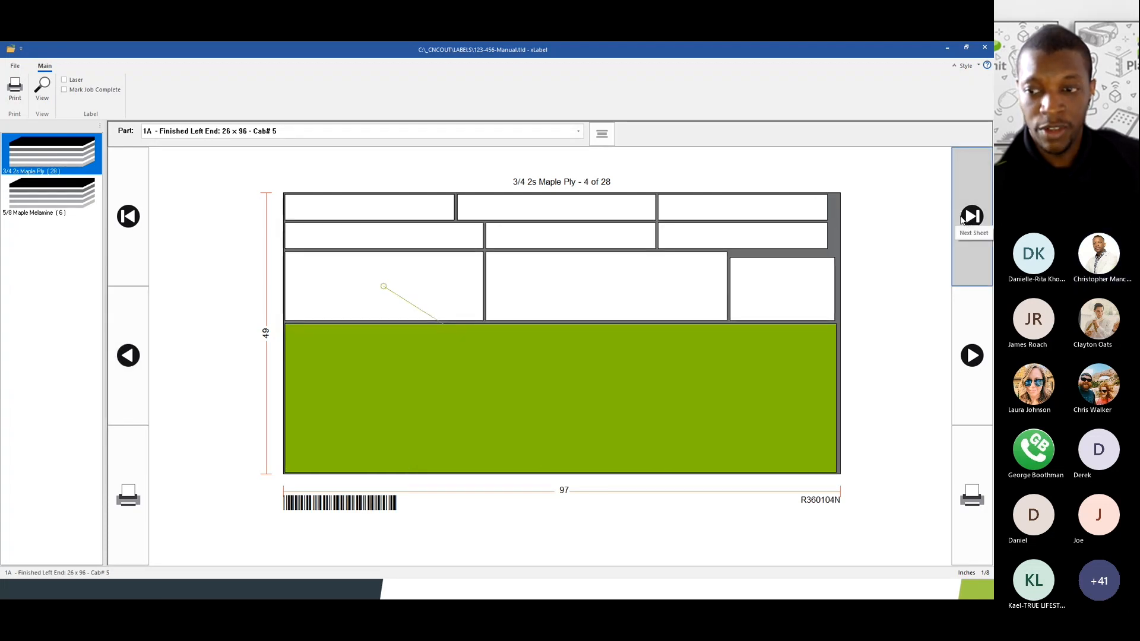
# - Select the 2B Bottom part for Cab# 8 and show its printed label
pyautogui.click(964, 362)
pyautogui.click(964, 362)
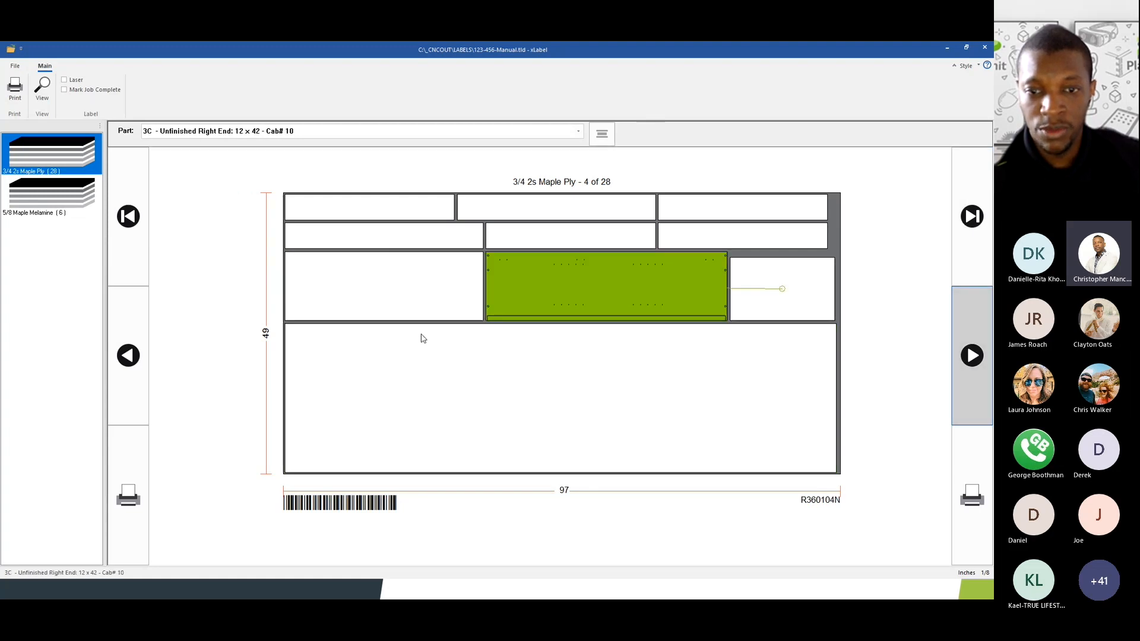
pyautogui.click(387, 371)
pyautogui.click(380, 299)
pyautogui.click(514, 286)
pyautogui.click(440, 297)
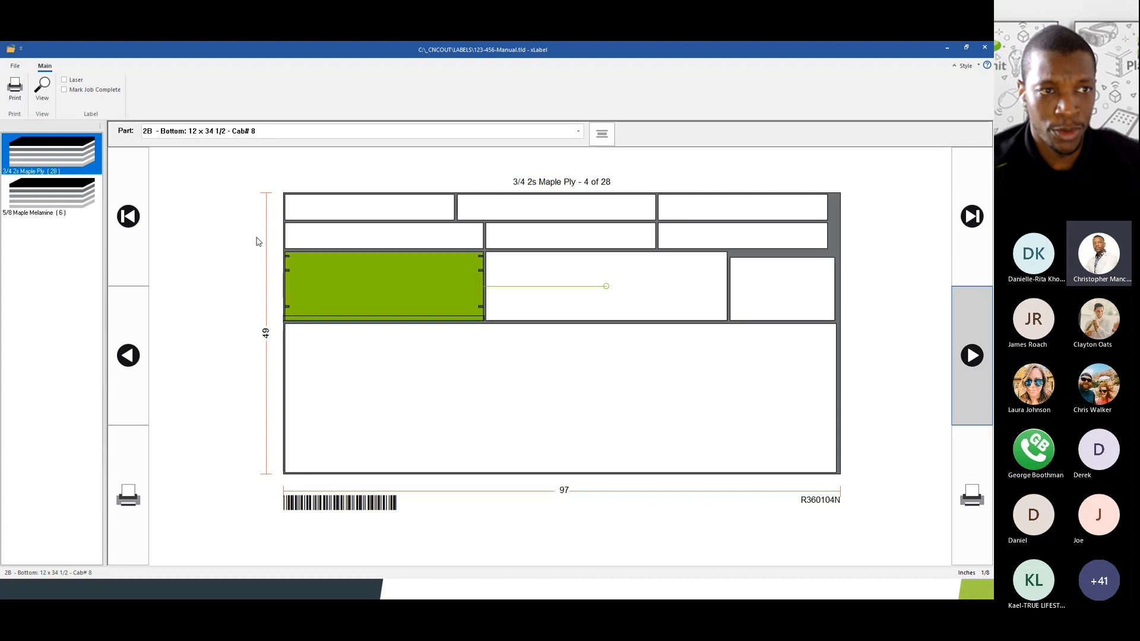
pyautogui.click(42, 88)
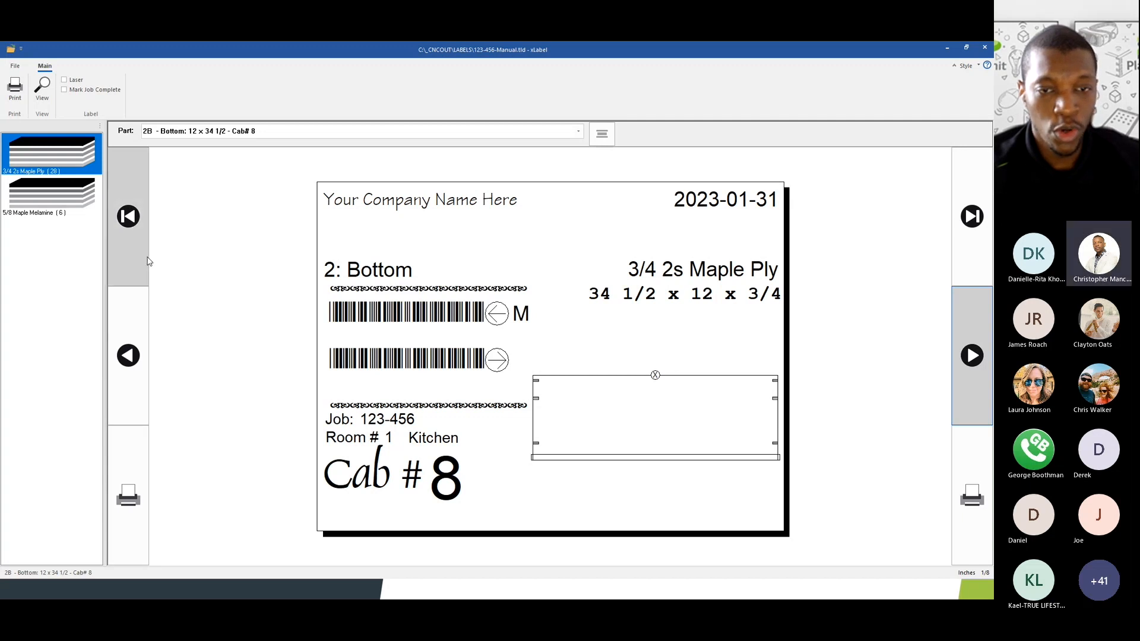
# - Step through later labels to the Cab #19 Finished Right End, briefly checking 5/8 Maple Melamine
pyautogui.click(963, 217)
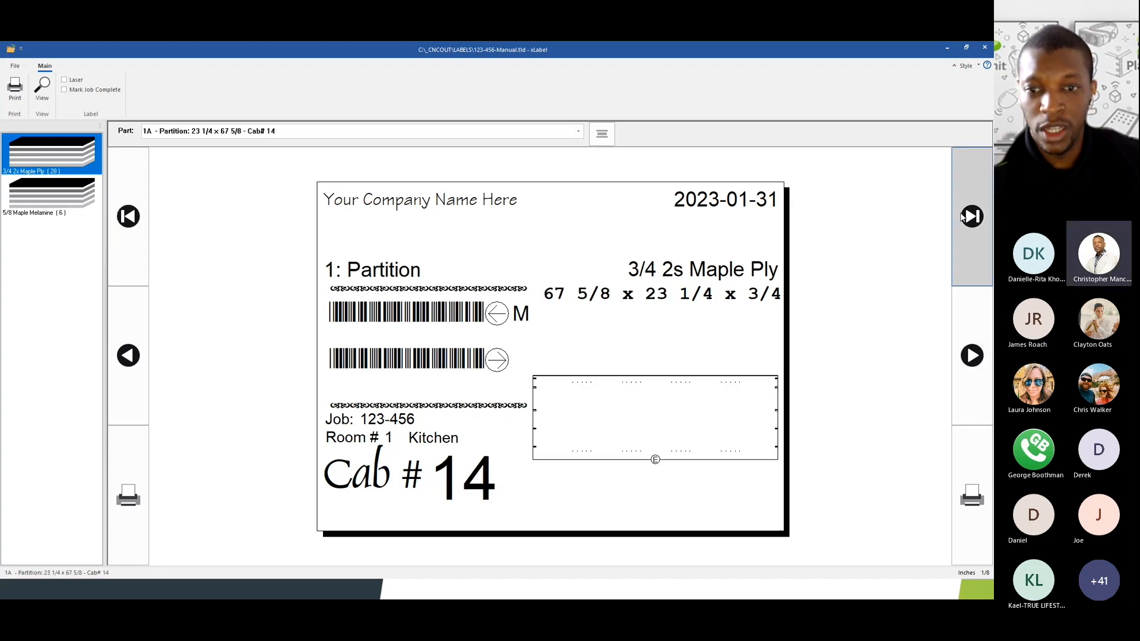
pyautogui.click(963, 218)
pyautogui.click(963, 217)
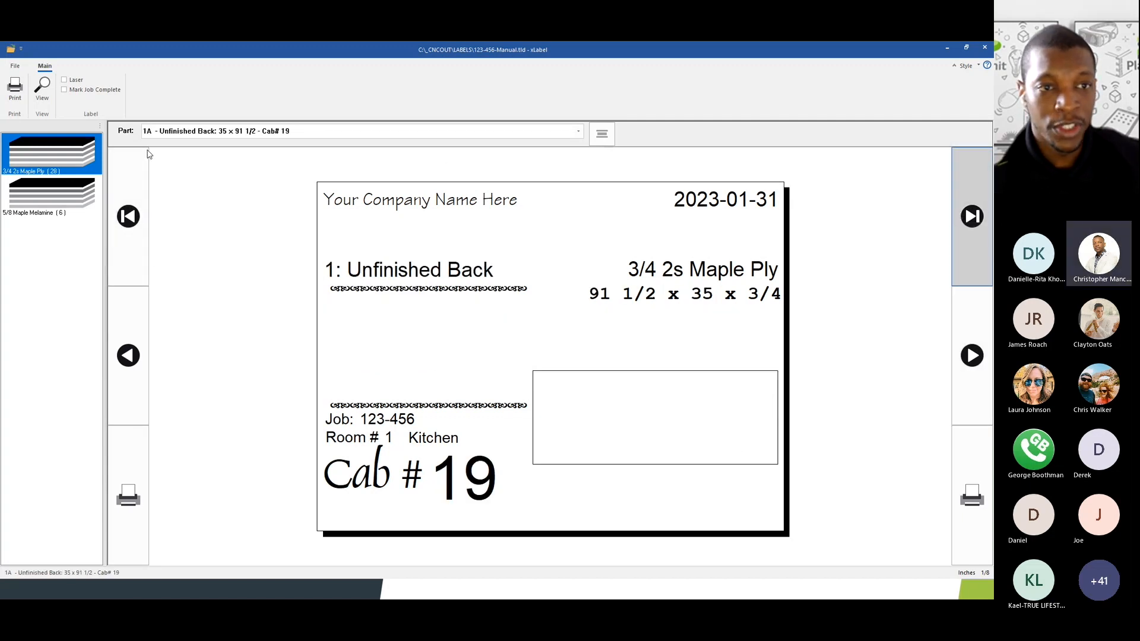
pyautogui.click(51, 201)
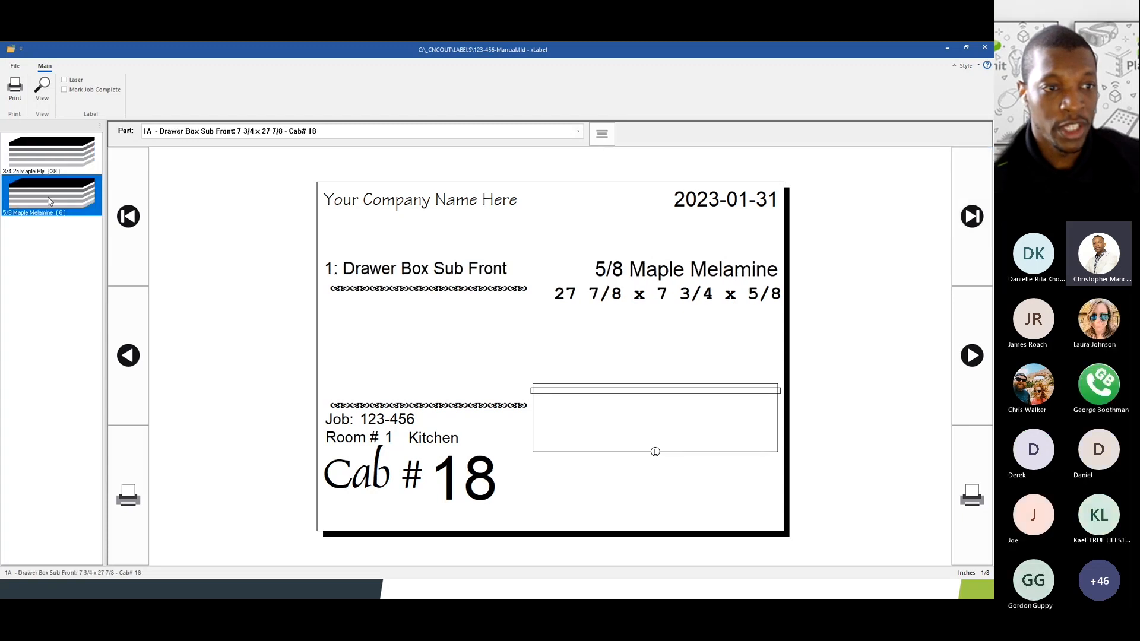
pyautogui.click(45, 153)
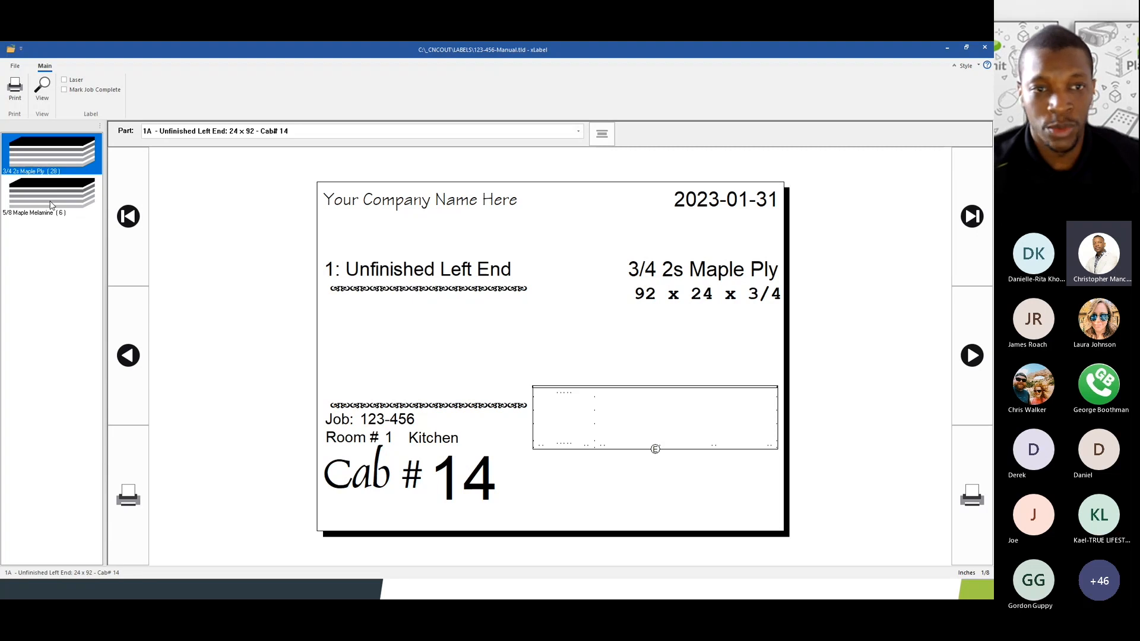
pyautogui.click(963, 252)
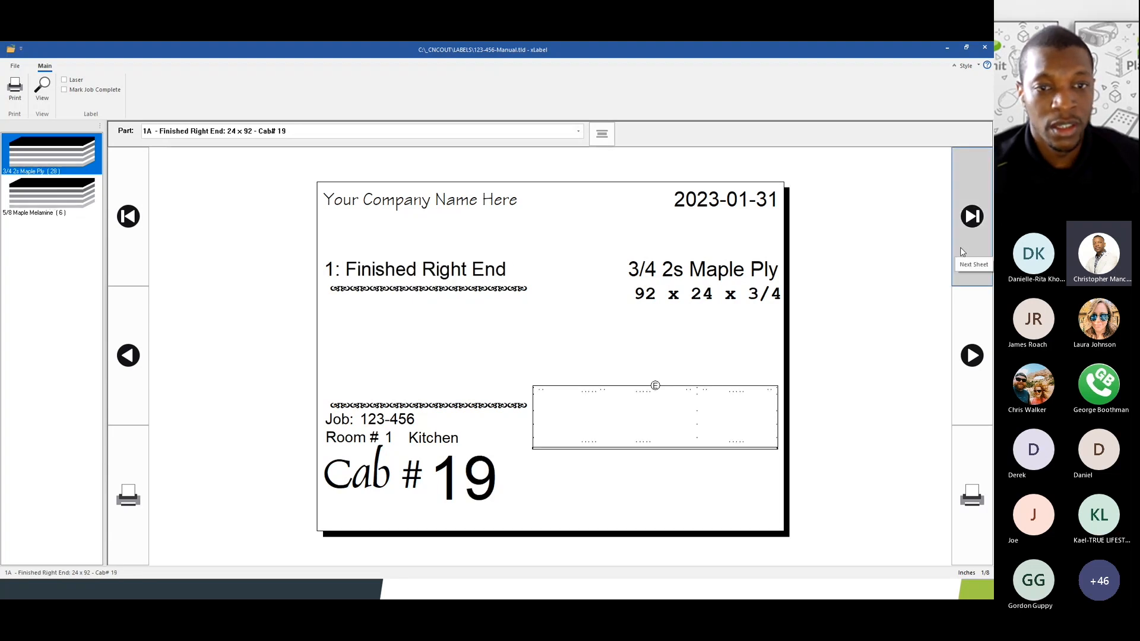
pyautogui.click(42, 88)
# - Advance to 3/4 2s Maple Ply sheet 28 of 28 and select its 39 3/4 x 97 offcut
pyautogui.click(966, 227)
pyautogui.click(967, 228)
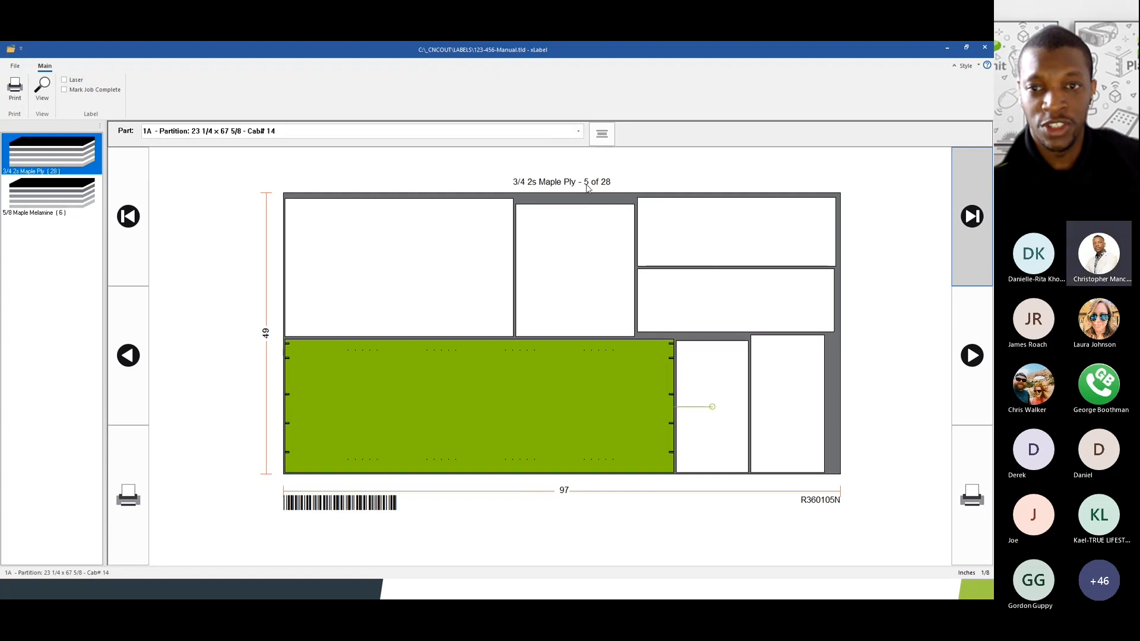
pyautogui.click(971, 243)
pyautogui.click(972, 244)
pyautogui.click(971, 243)
pyautogui.click(971, 244)
pyautogui.click(971, 243)
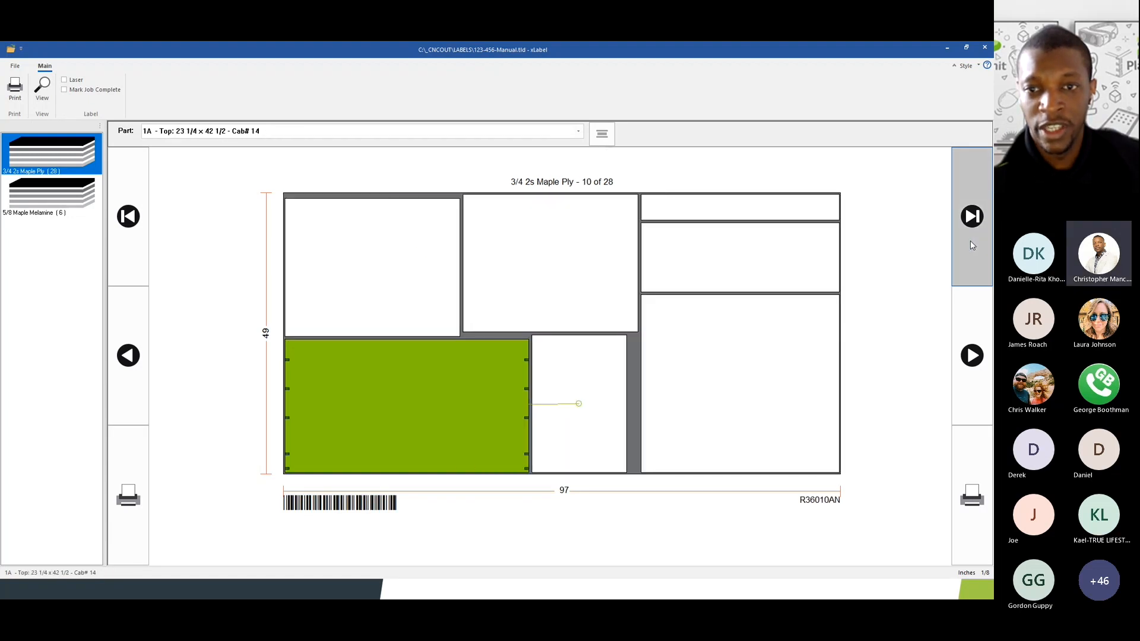
pyautogui.click(971, 243)
pyautogui.click(971, 243)
pyautogui.click(971, 244)
pyautogui.click(970, 242)
pyautogui.click(970, 241)
pyautogui.click(970, 241)
pyautogui.click(971, 241)
pyautogui.click(970, 242)
pyautogui.click(971, 242)
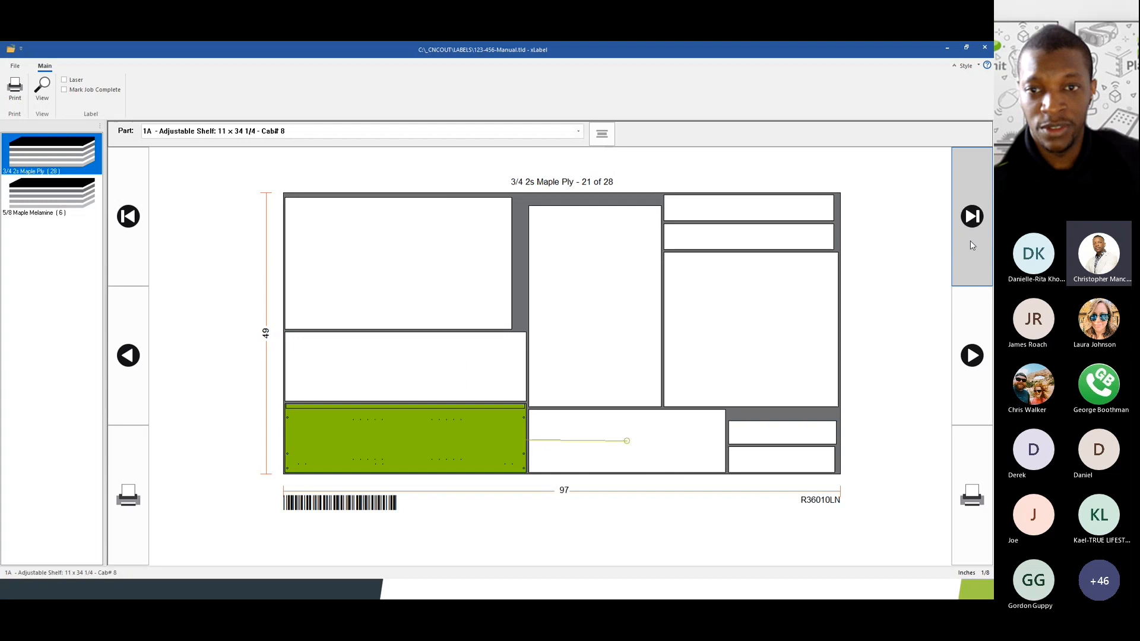
pyautogui.click(971, 242)
pyautogui.click(970, 242)
pyautogui.click(972, 245)
pyautogui.click(972, 244)
pyautogui.click(972, 244)
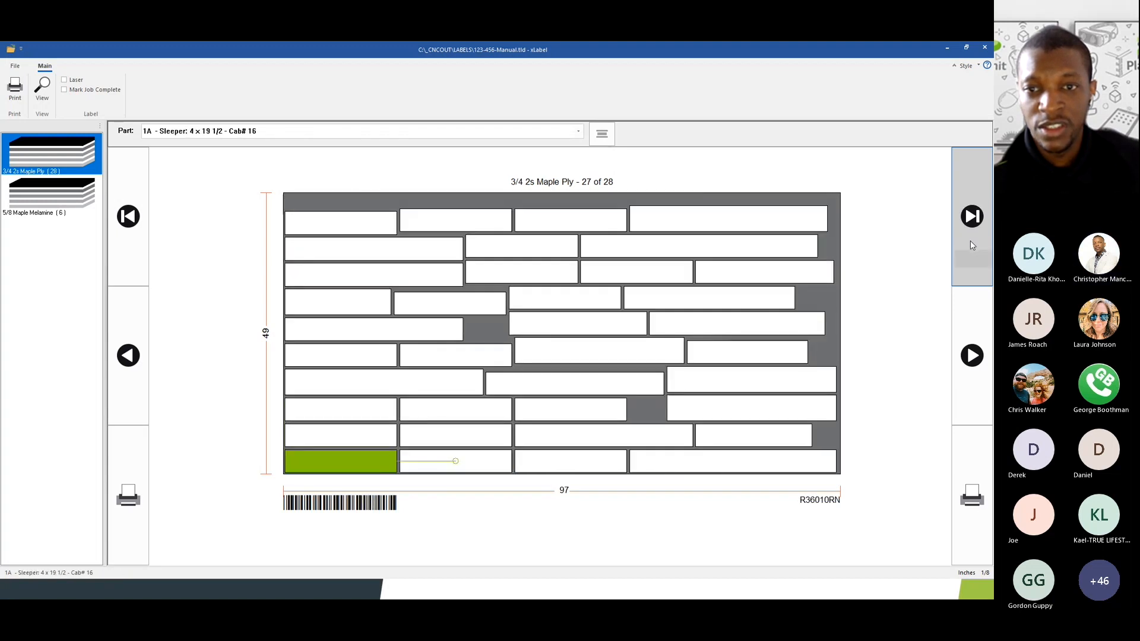
pyautogui.click(971, 245)
pyautogui.click(972, 243)
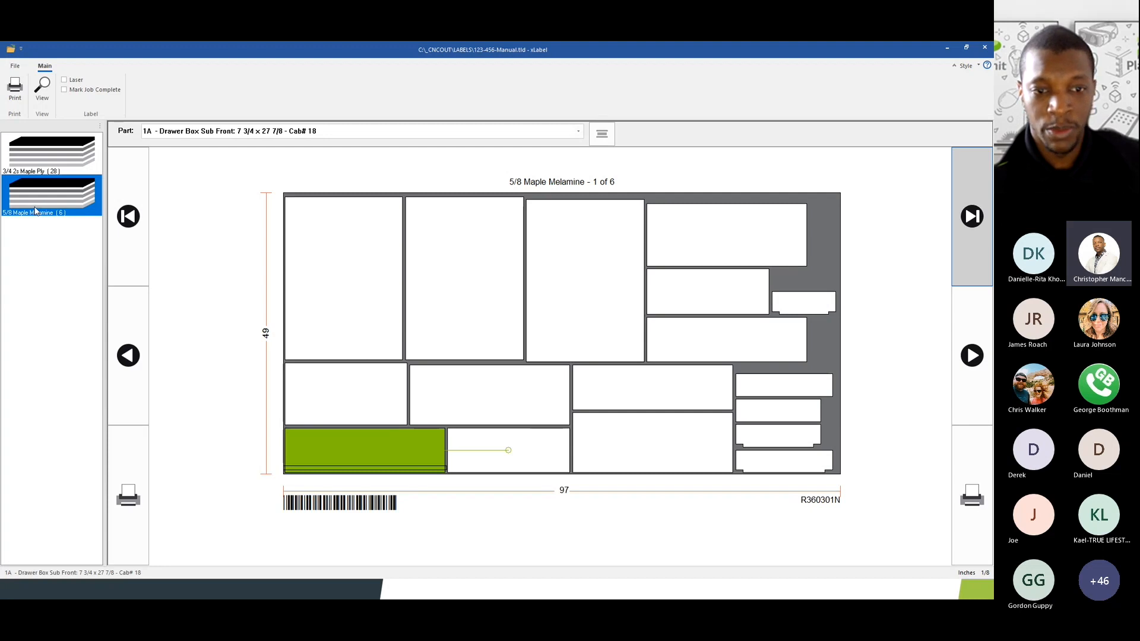
pyautogui.click(136, 236)
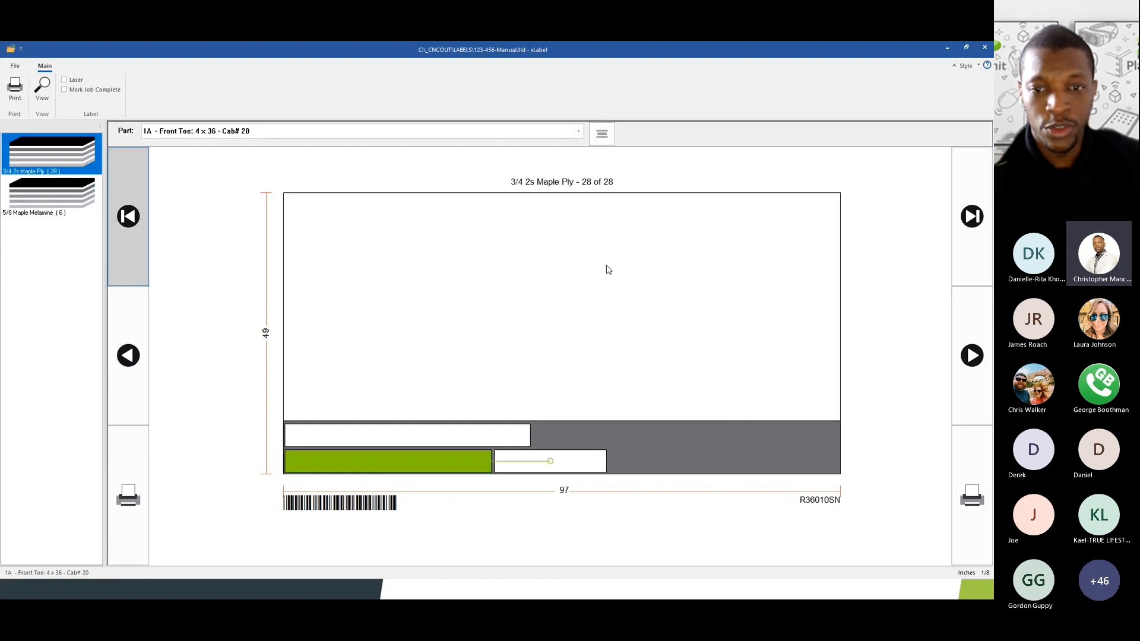
pyautogui.click(505, 285)
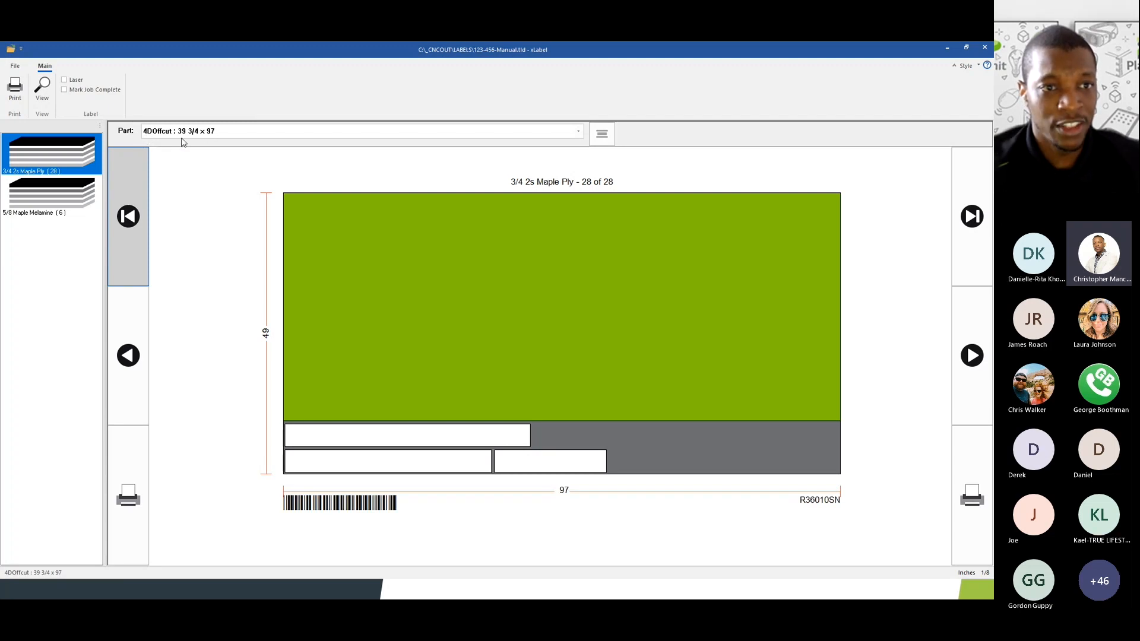
pyautogui.click(43, 89)
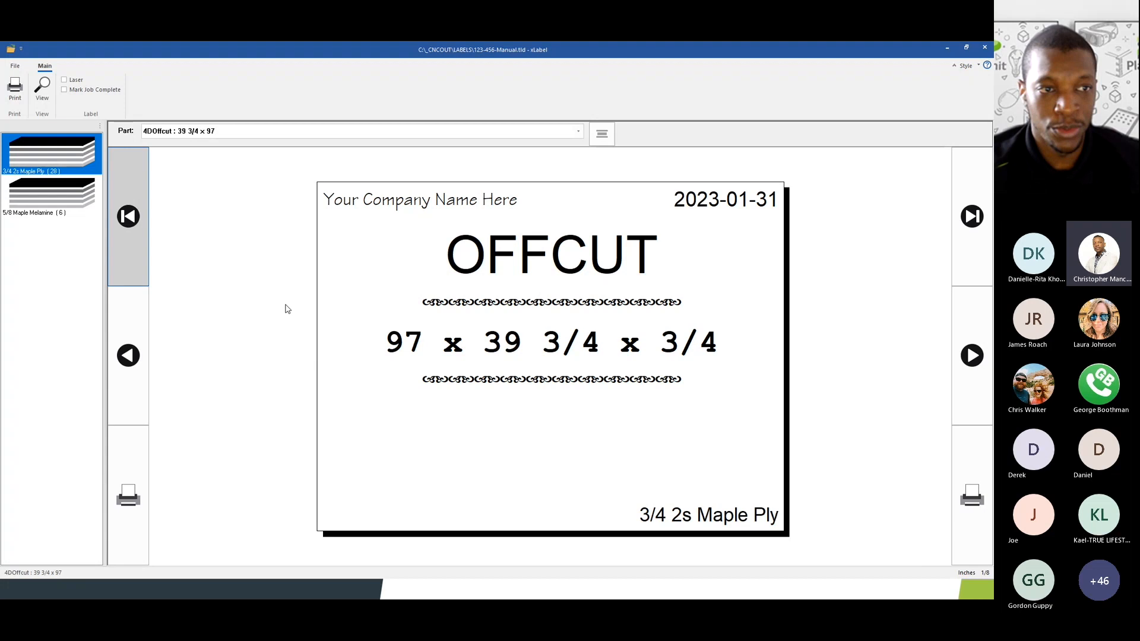
pyautogui.click(41, 95)
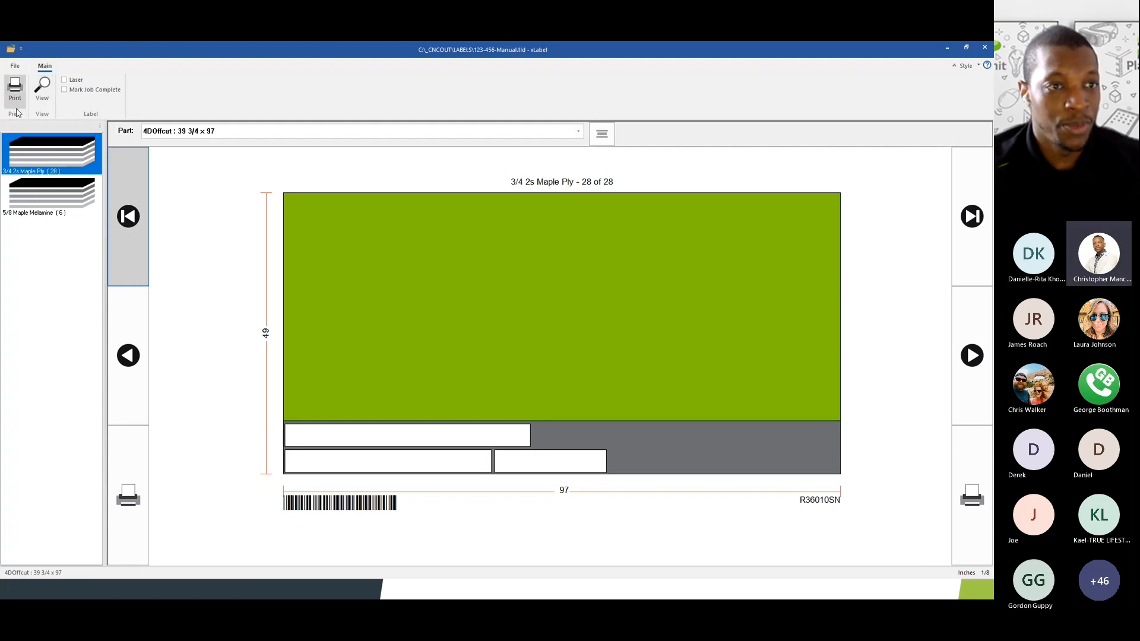
pyautogui.click(64, 90)
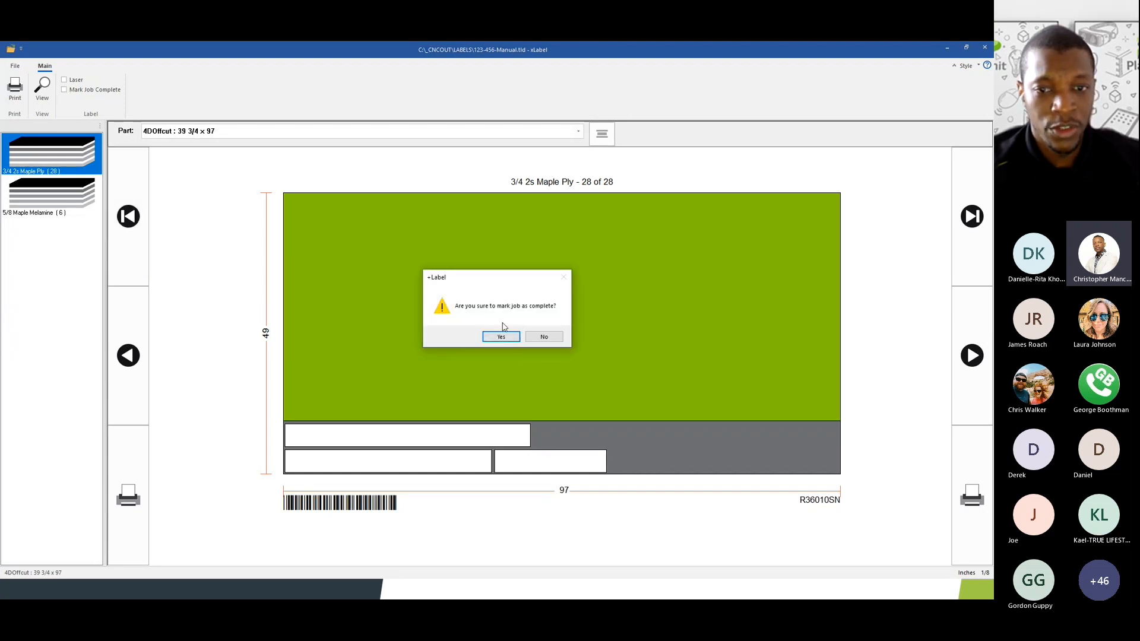
pyautogui.click(535, 338)
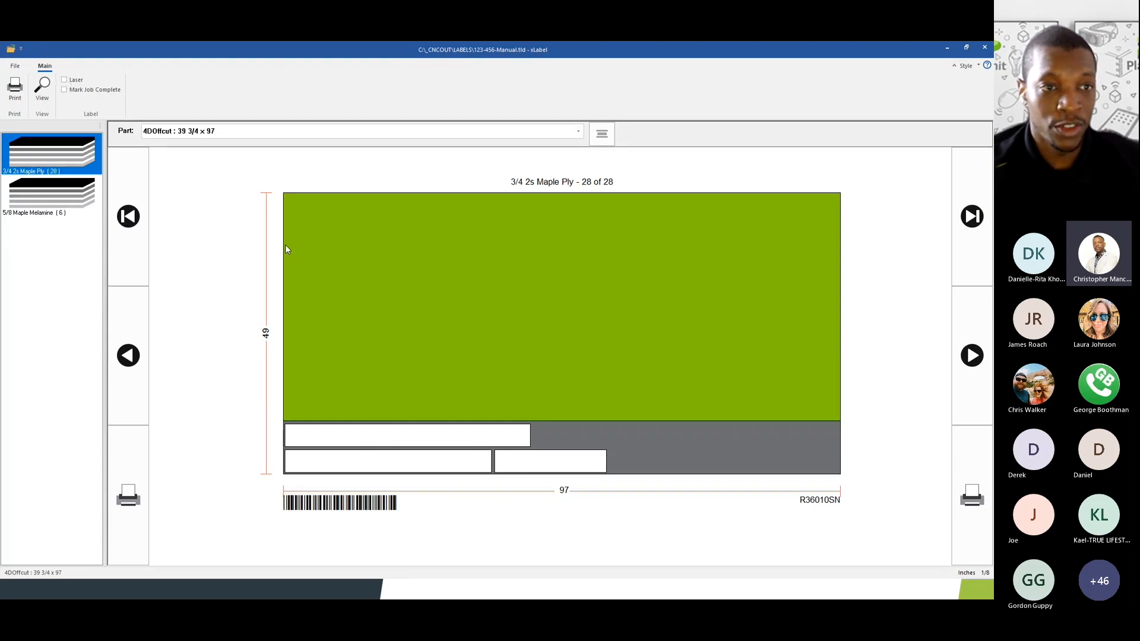
# - Set Rotate View to 90 degrees in Preferences and return to the first sheet
pyautogui.click(13, 66)
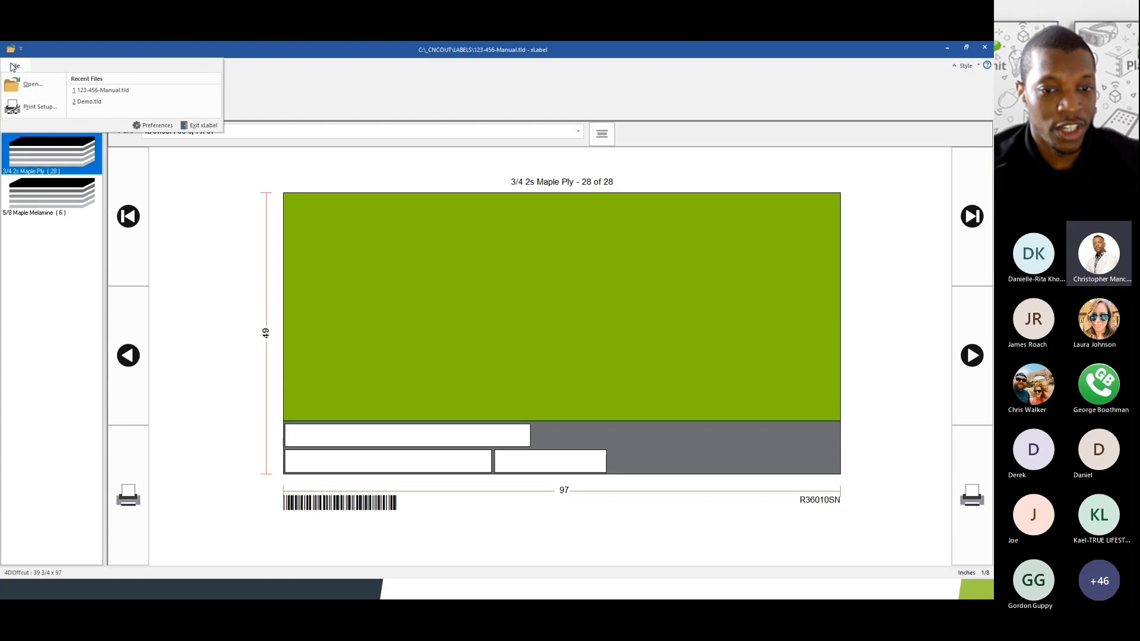
pyautogui.click(147, 131)
pyautogui.moveTo(477, 215); pyautogui.dragTo(756, 201)
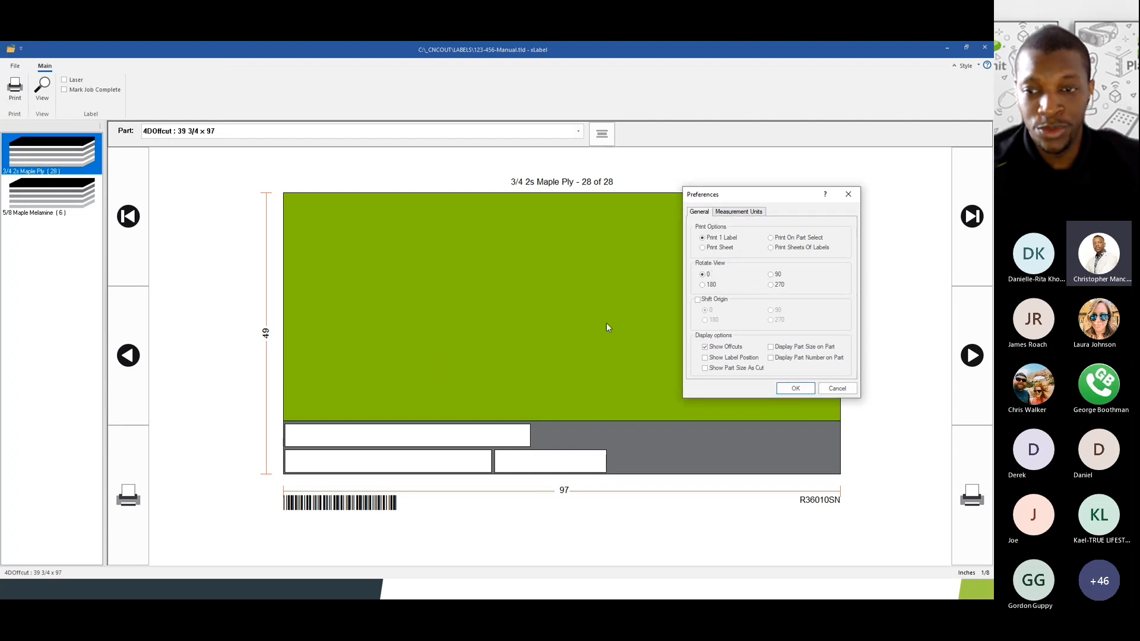
pyautogui.click(705, 284)
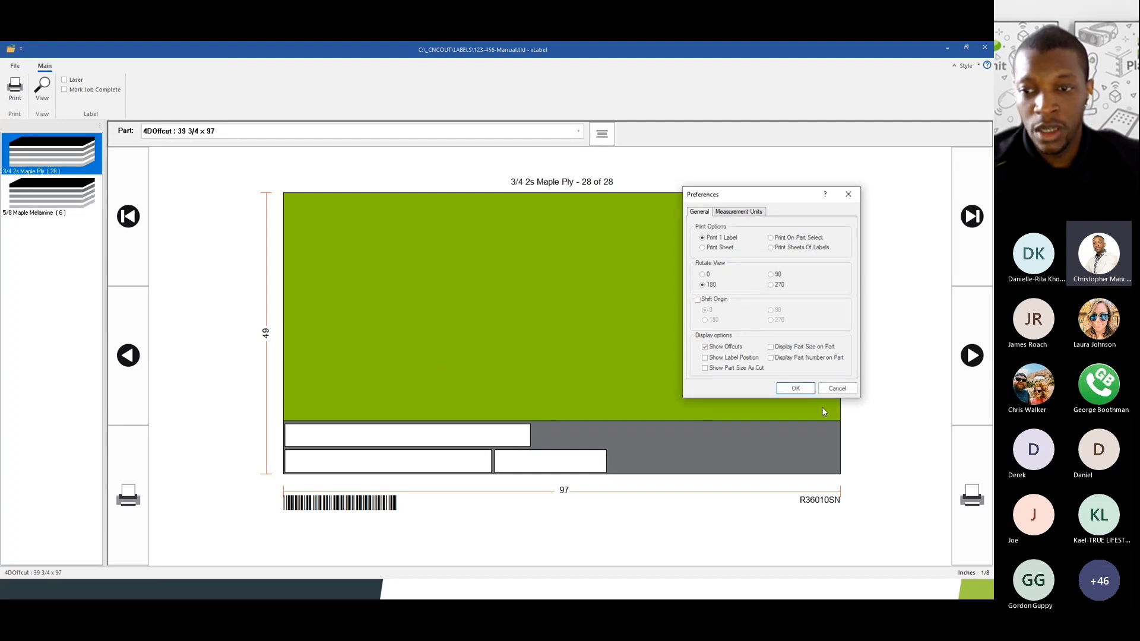
pyautogui.click(770, 275)
pyautogui.click(800, 388)
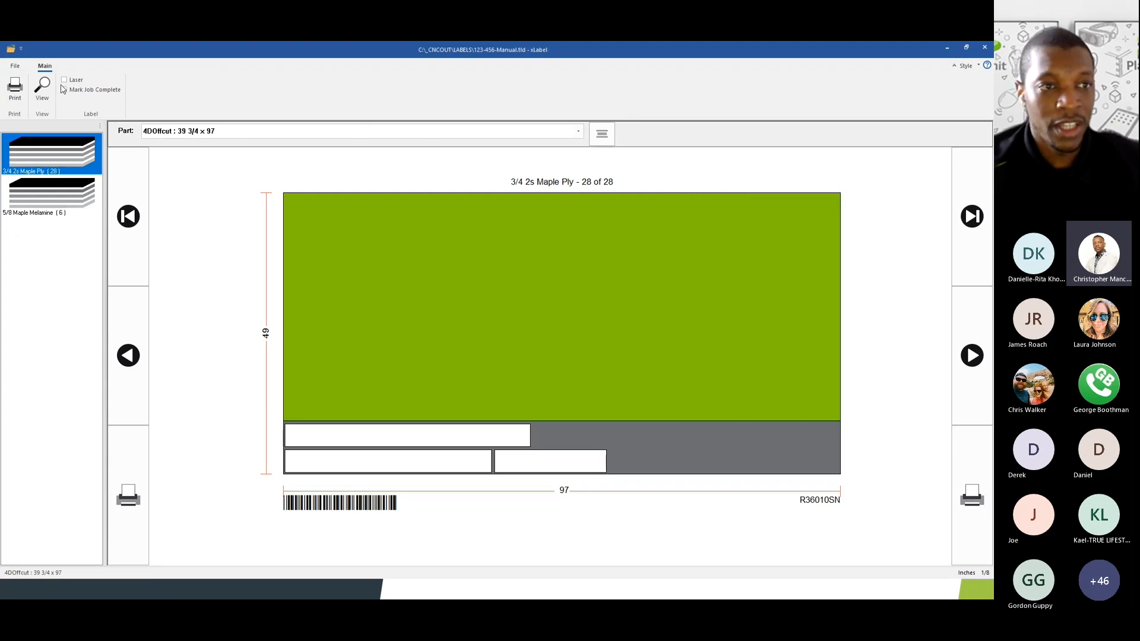
pyautogui.click(69, 131)
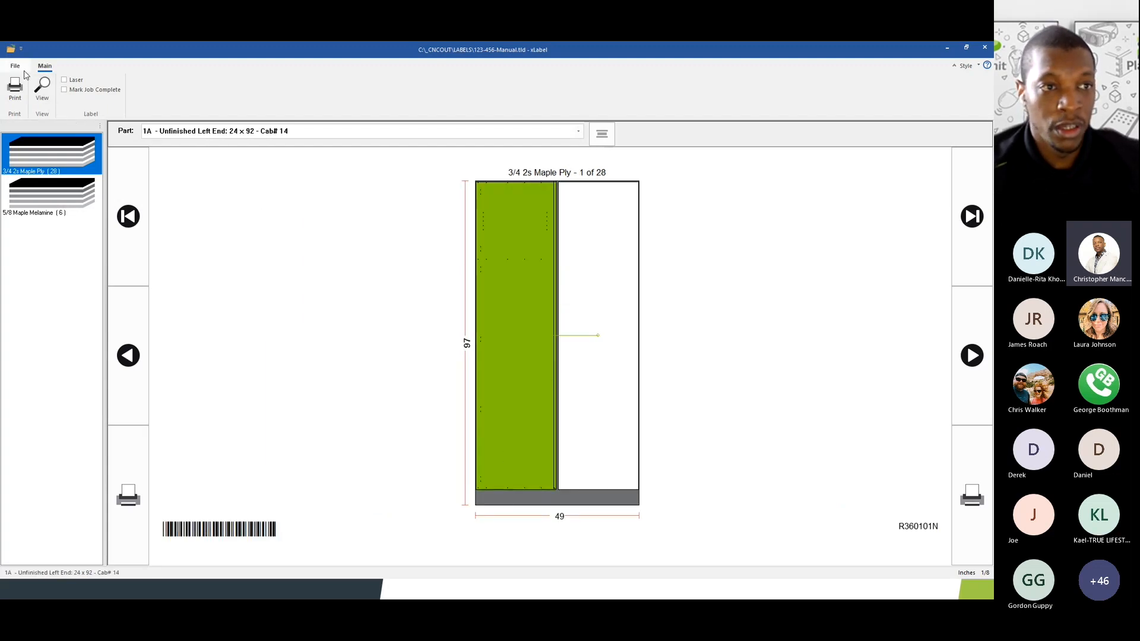
pyautogui.click(16, 66)
# - Turn on Show Label Position, Display Part Size on Part and Display Part Number on Part
pyautogui.click(167, 131)
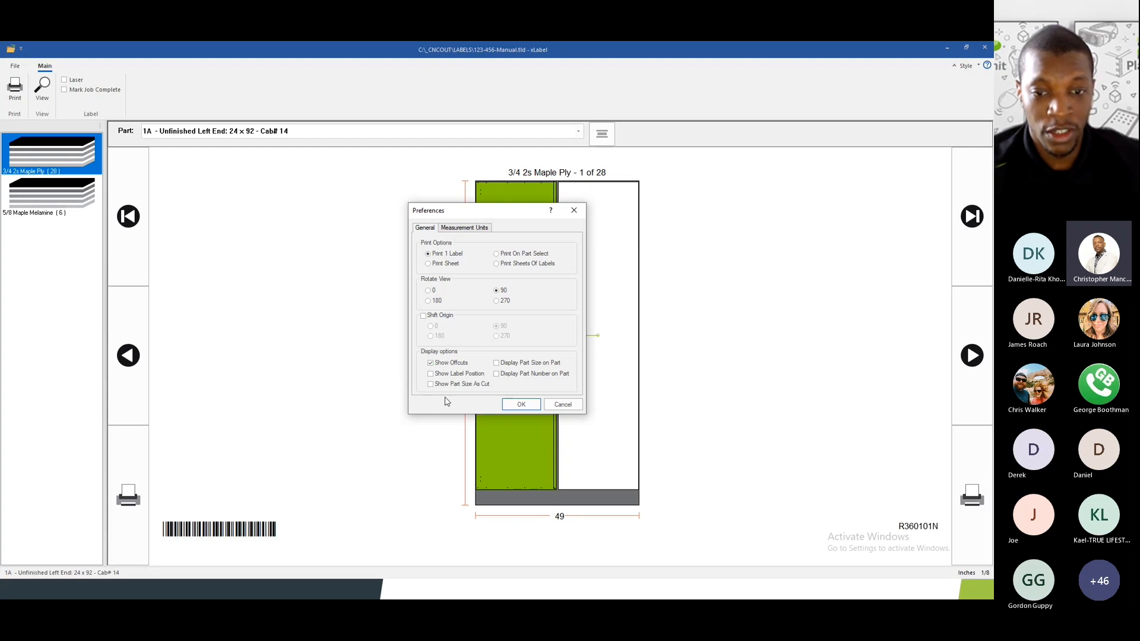
pyautogui.click(431, 375)
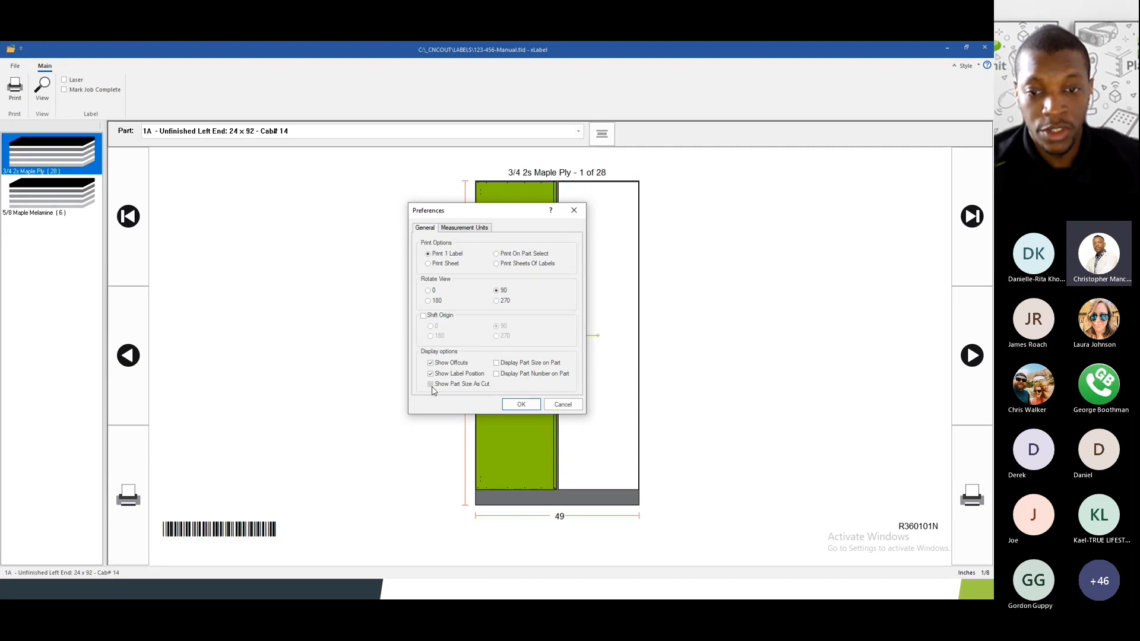
pyautogui.click(497, 364)
pyautogui.click(497, 375)
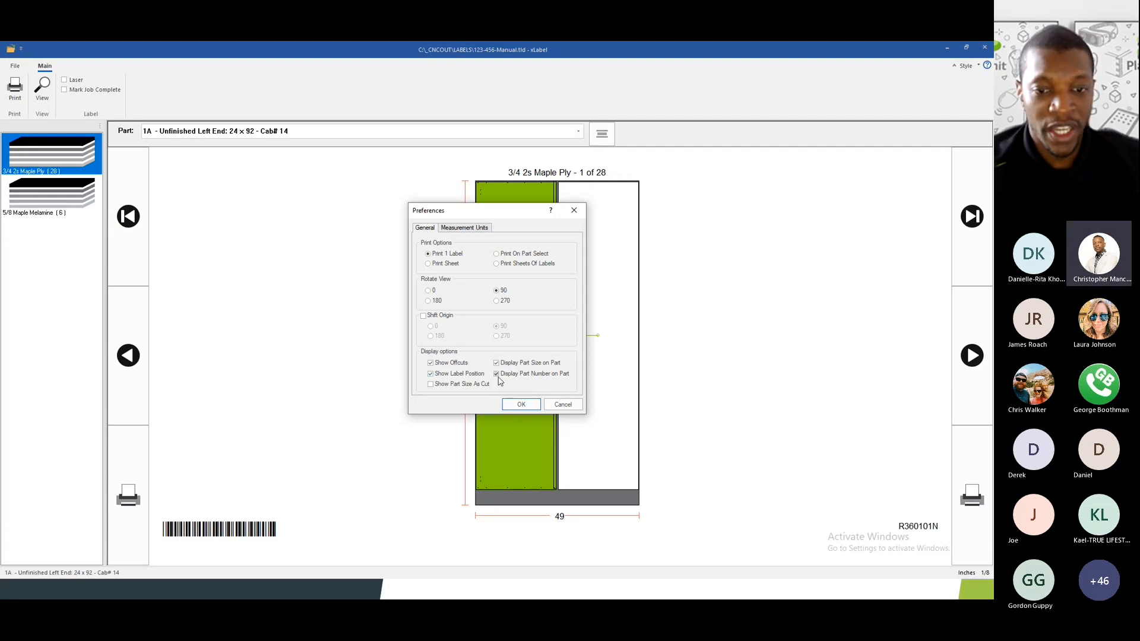
pyautogui.click(517, 405)
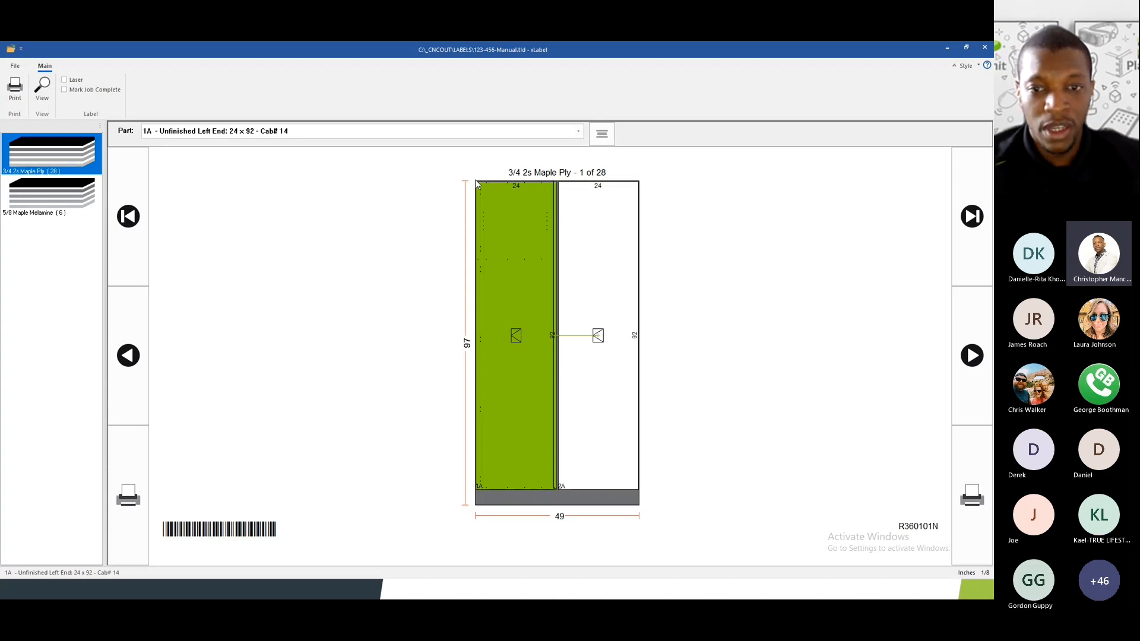
# - Recheck Preferences, close them unchanged, and switch to the 5/8 Maple Melamine sheets
pyautogui.click(15, 65)
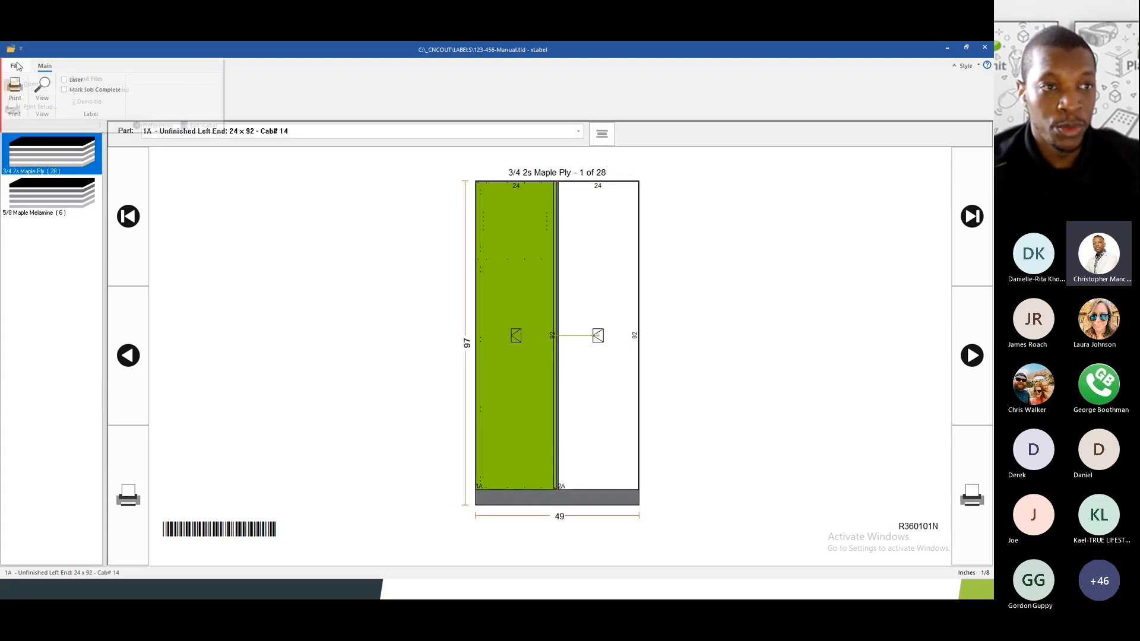
pyautogui.click(142, 125)
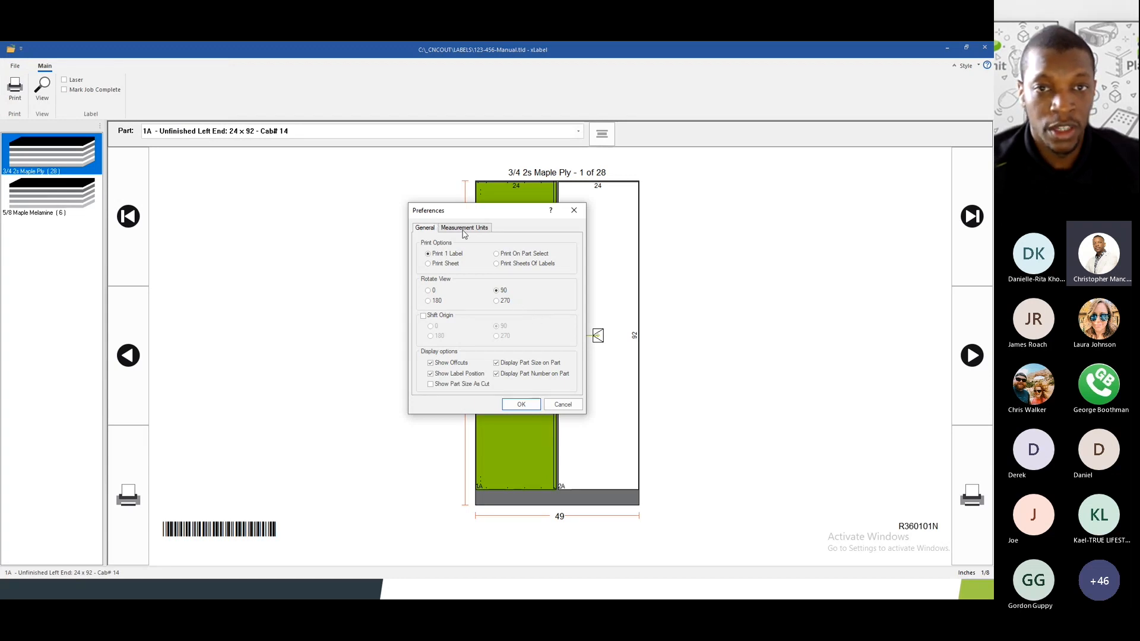
pyautogui.click(563, 406)
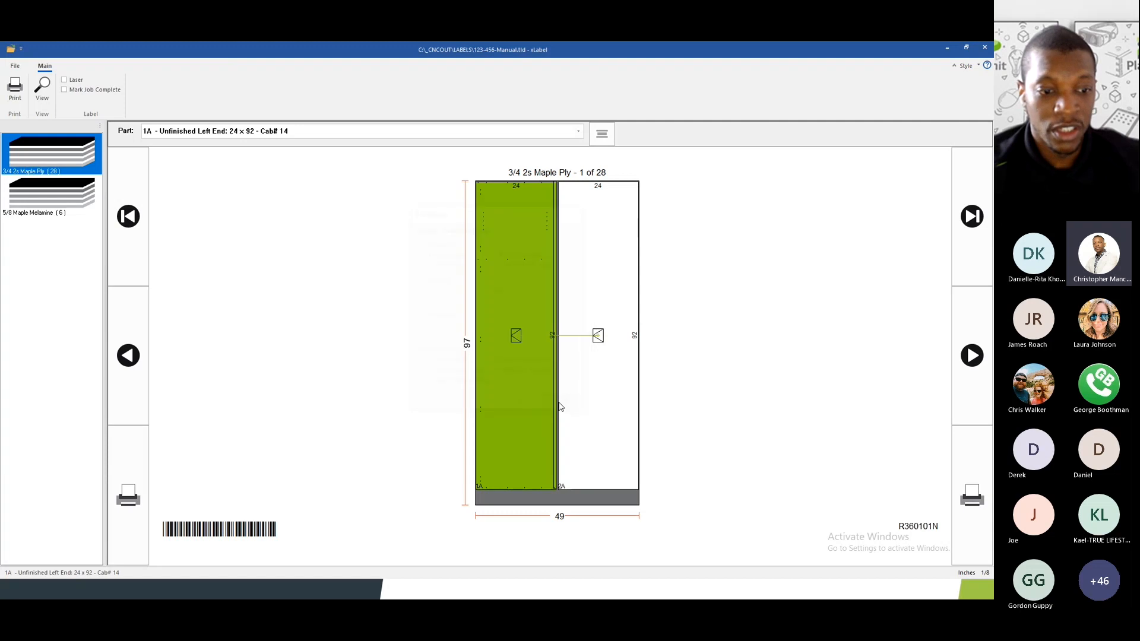
pyautogui.click(45, 197)
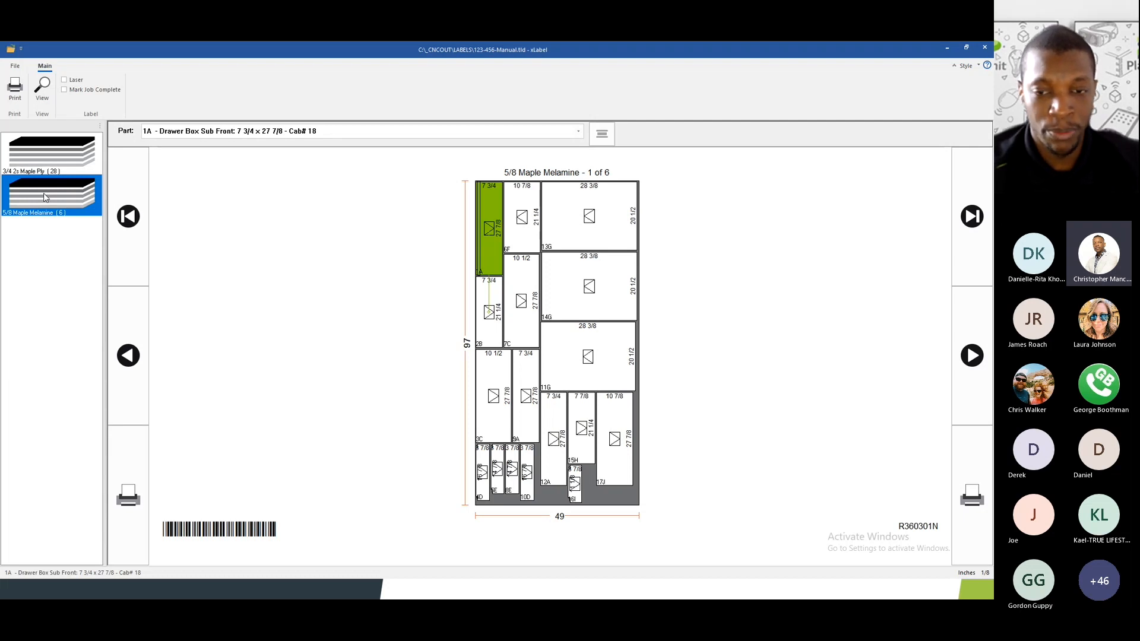
# - Preview the Cab #18 Drawer Box Sub Front label, then return to the slideshow's Q & A slide
pyautogui.click(40, 94)
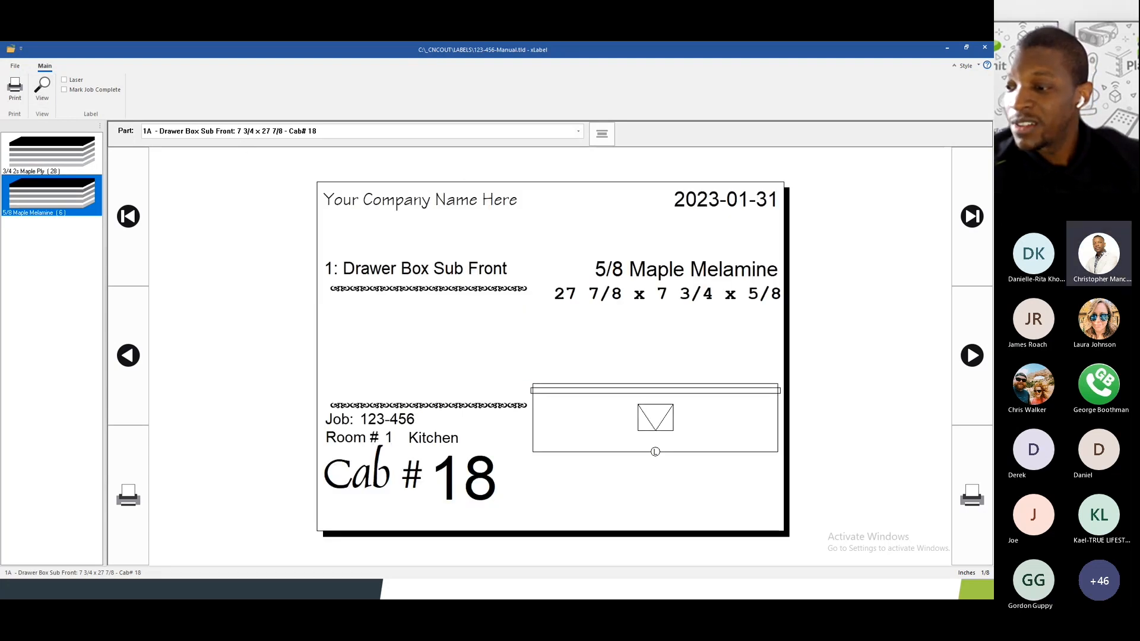
pyautogui.hotkey('alt', 'Tab')
pyautogui.press('Right')
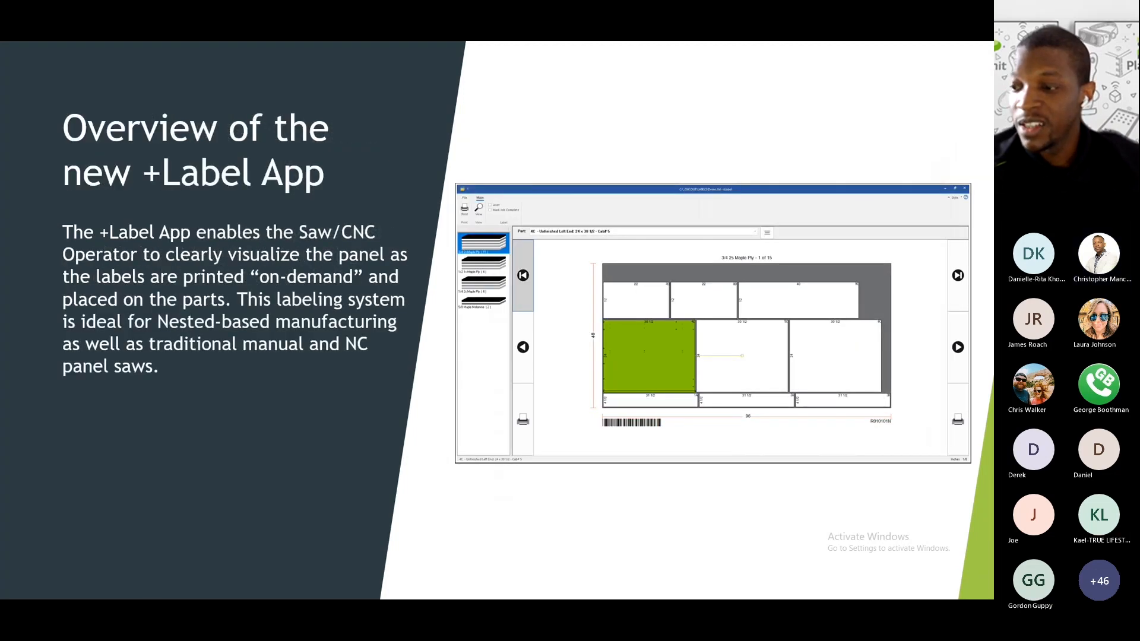
pyautogui.press('Right')
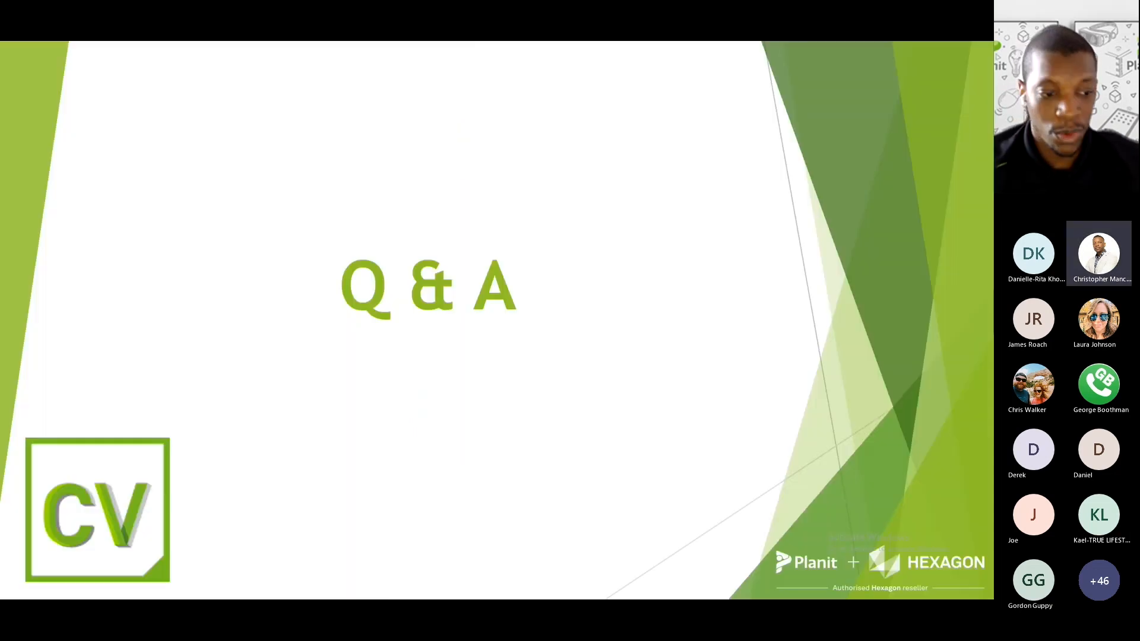
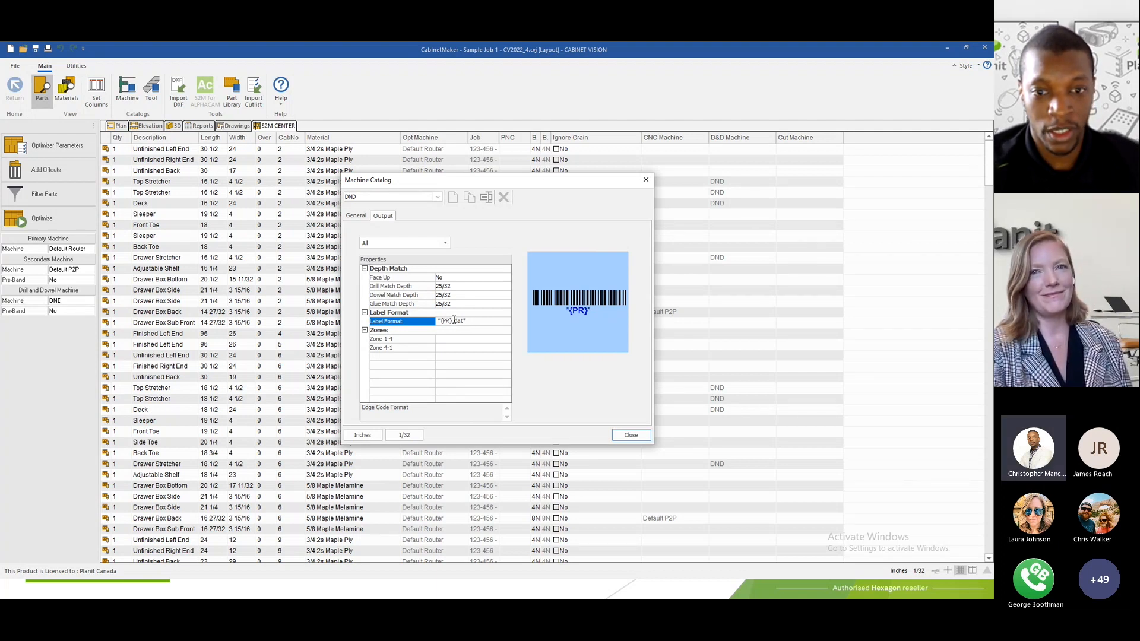
pyautogui.moveTo(453, 324); pyautogui.dragTo(463, 322)
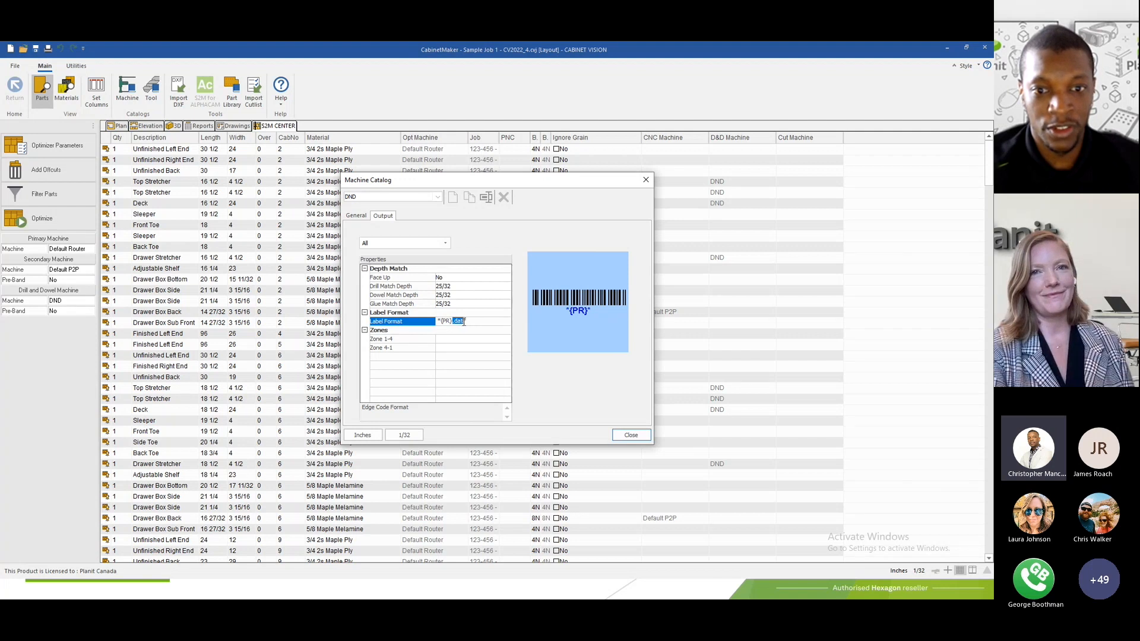
pyautogui.click(472, 322)
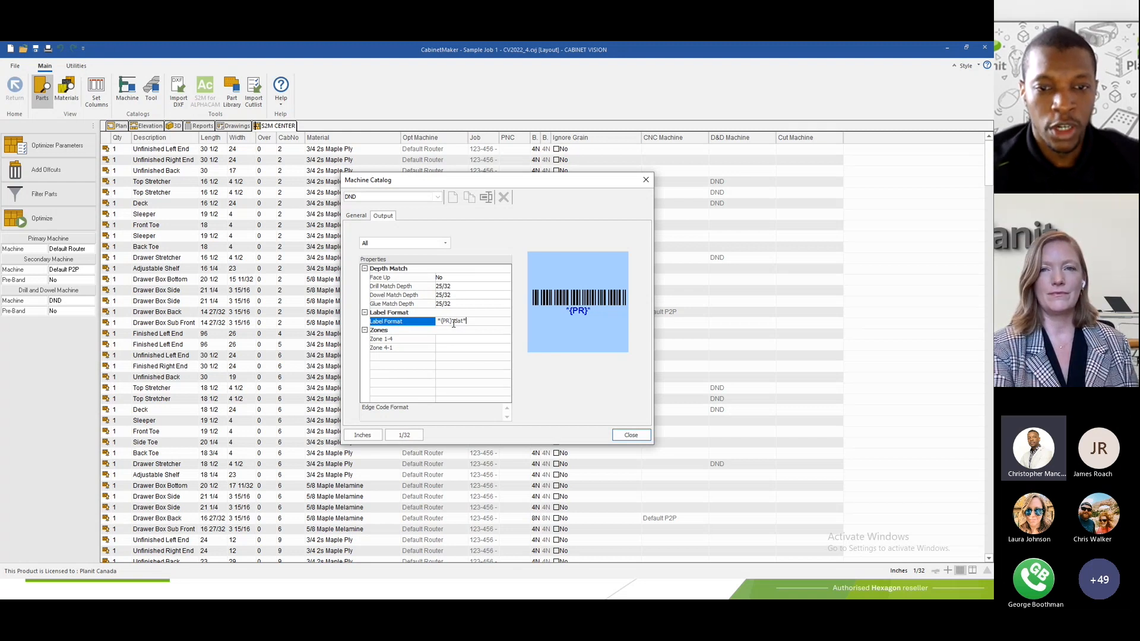
pyautogui.moveTo(454, 323); pyautogui.dragTo(464, 322)
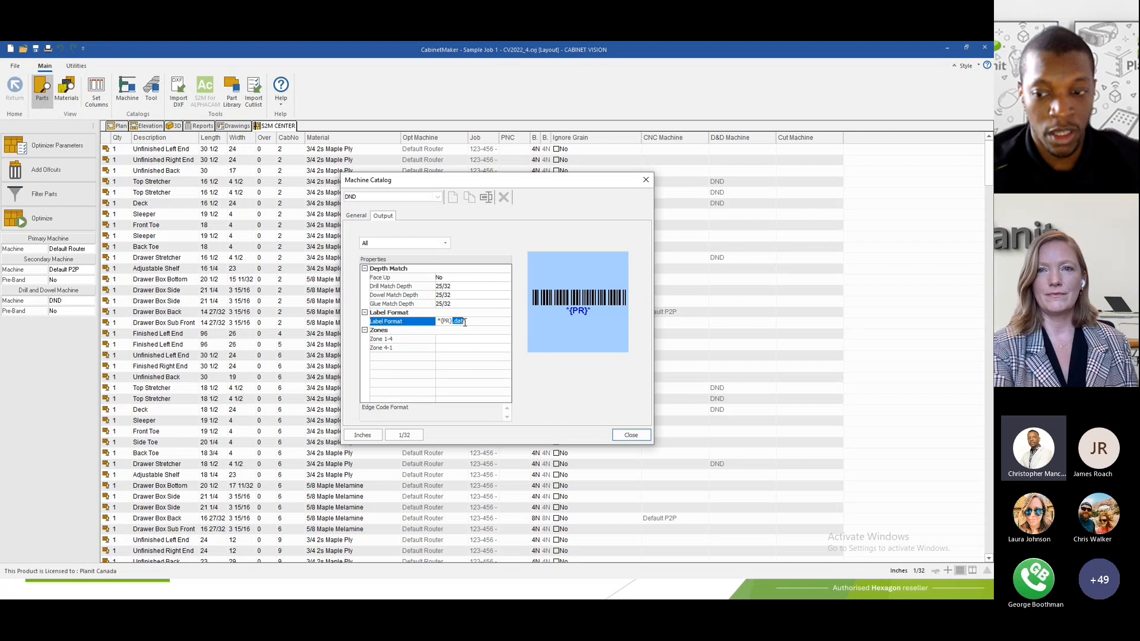
pyautogui.click(471, 321)
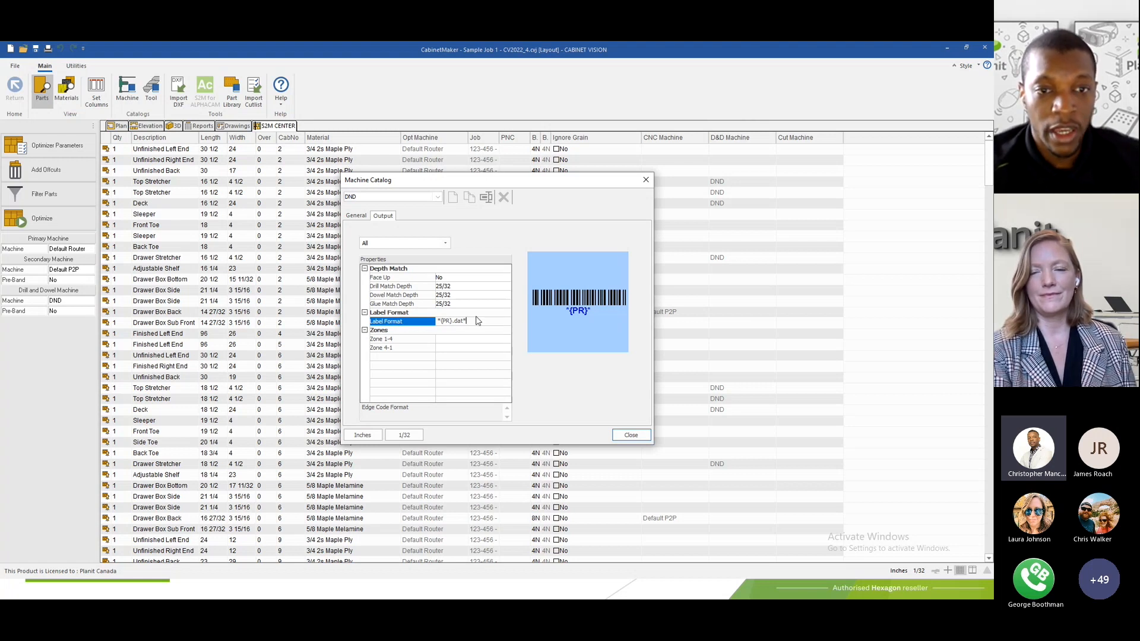
# - Check DND's general settings, then switch the catalog machine through Default P2P to Default Router
pyautogui.click(357, 218)
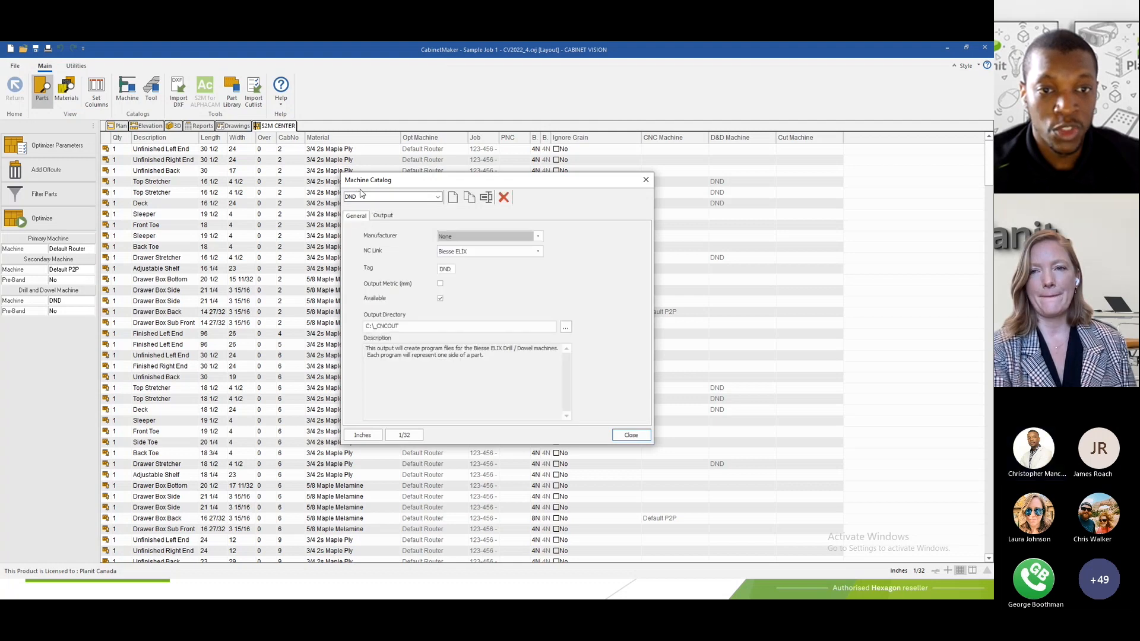
pyautogui.click(392, 197)
pyautogui.click(386, 211)
pyautogui.click(378, 200)
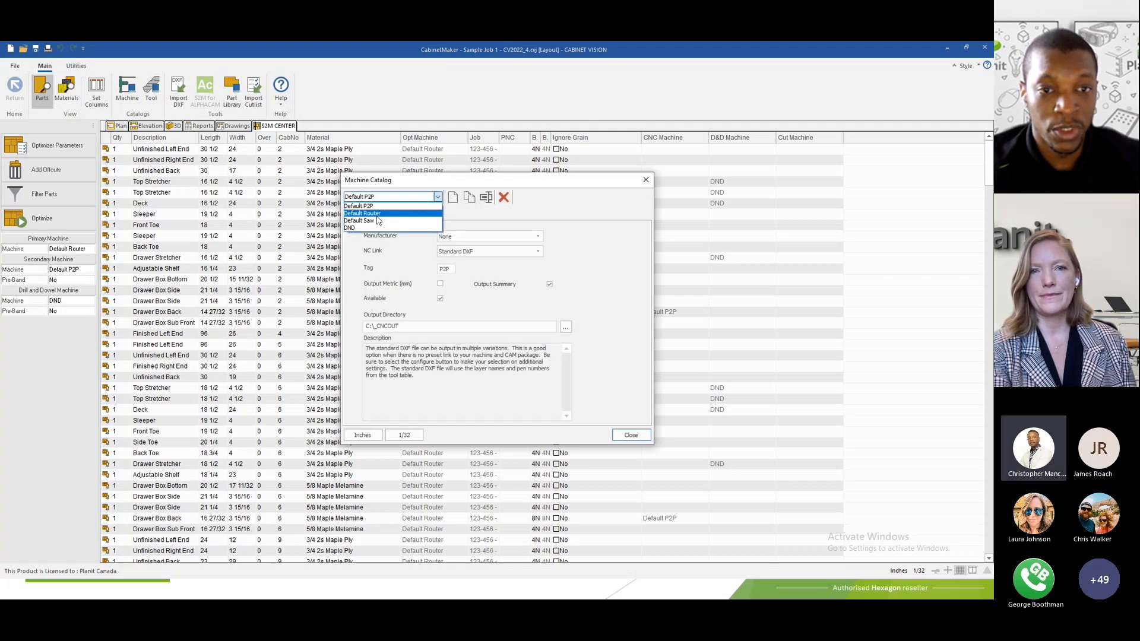
pyautogui.click(386, 220)
# - Review the Default Router's eLabel label layout, keep the 4 x 3 dowel label, and return to the Q & A slide
pyautogui.click(383, 215)
pyautogui.click(455, 278)
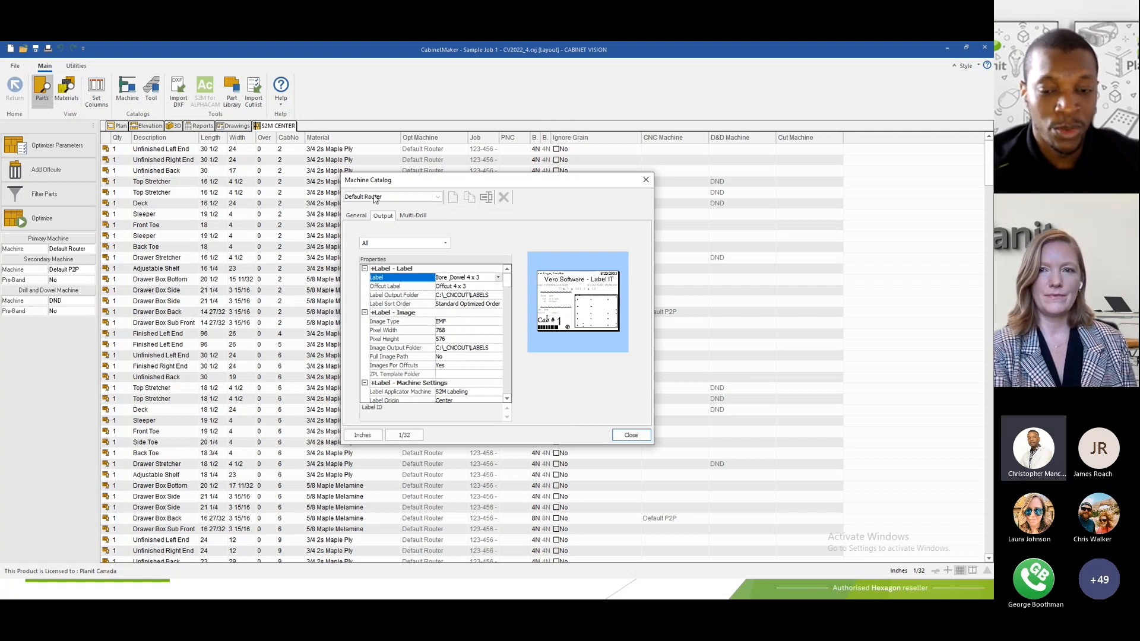
pyautogui.click(457, 279)
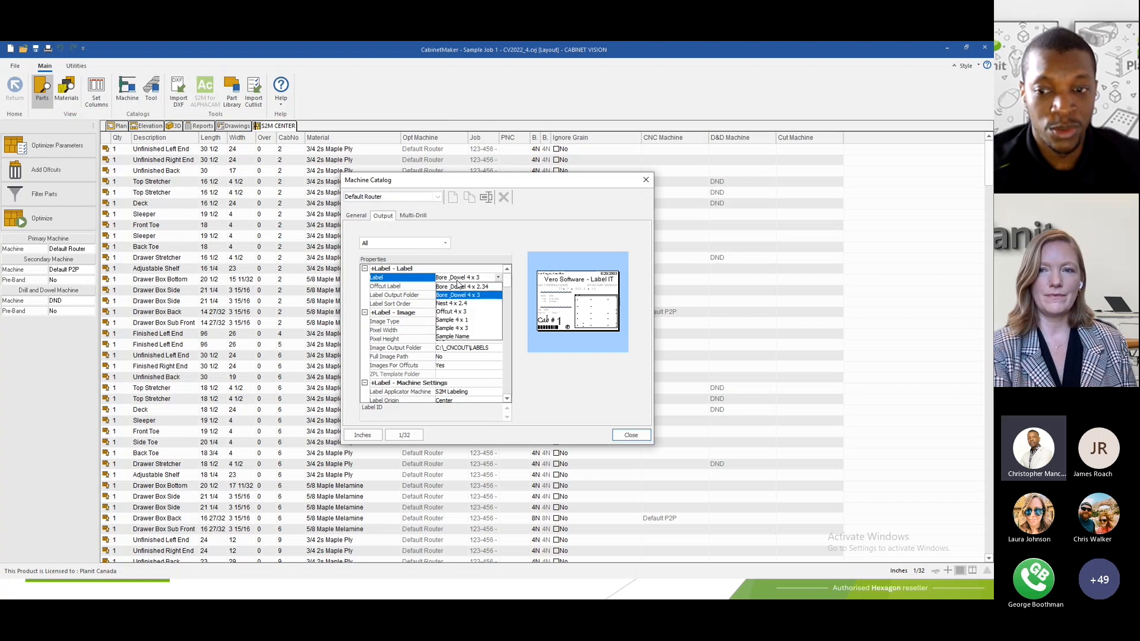
pyautogui.click(457, 281)
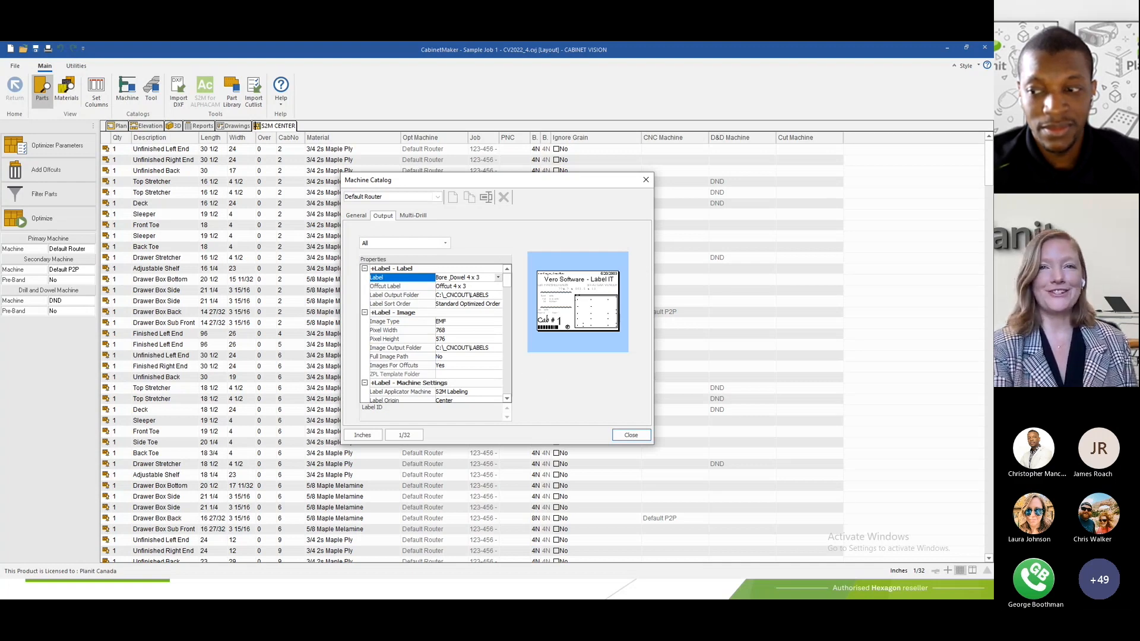
pyautogui.hotkey('alt', 'Tab')
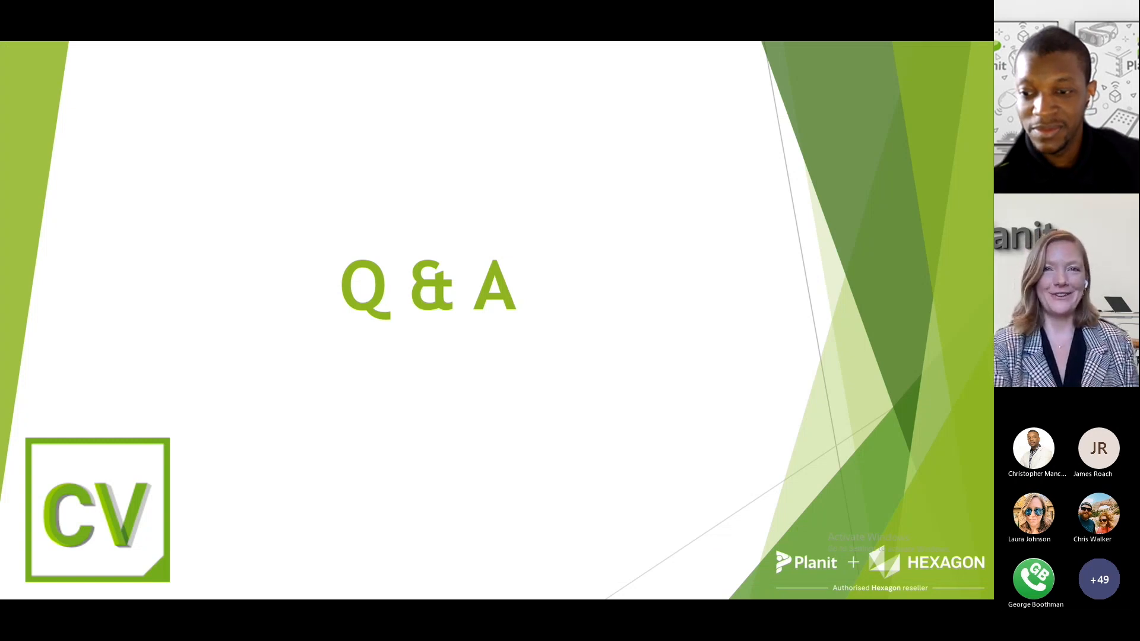